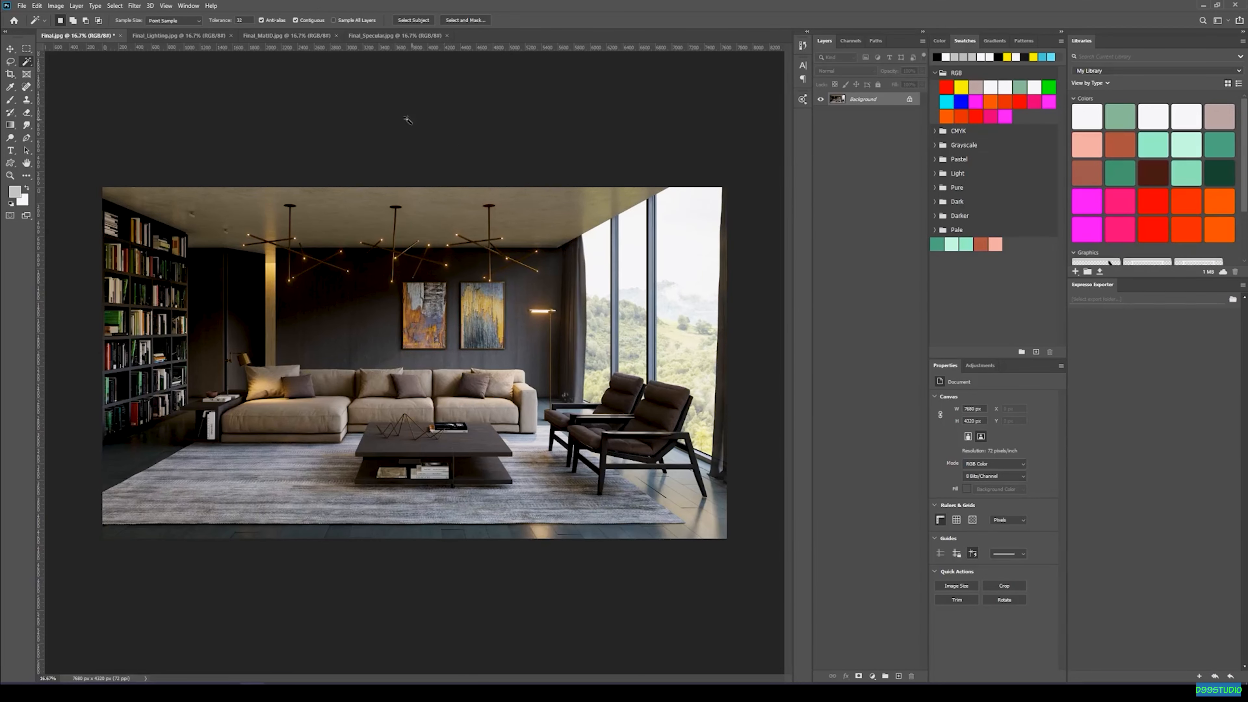
- Copy the entire Final_Lighting.jpg image and paste it as a new layer in Final.jpg
left_click(179, 36)
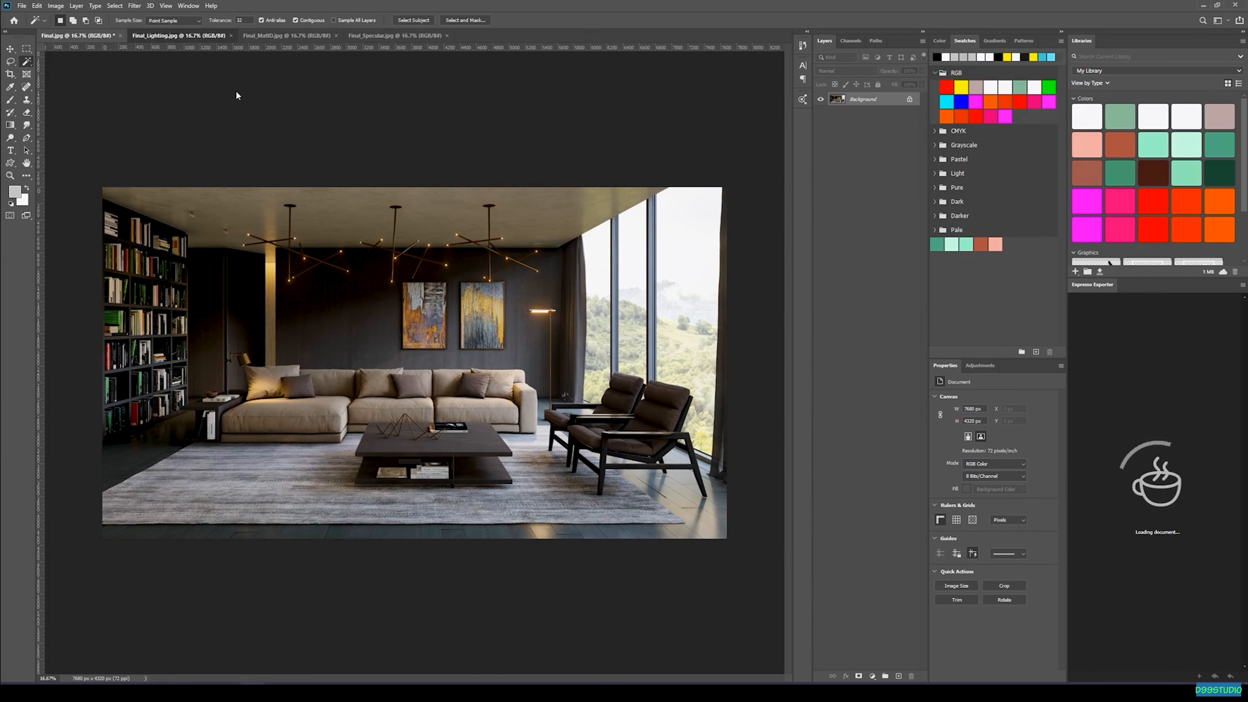
left_click(393, 35)
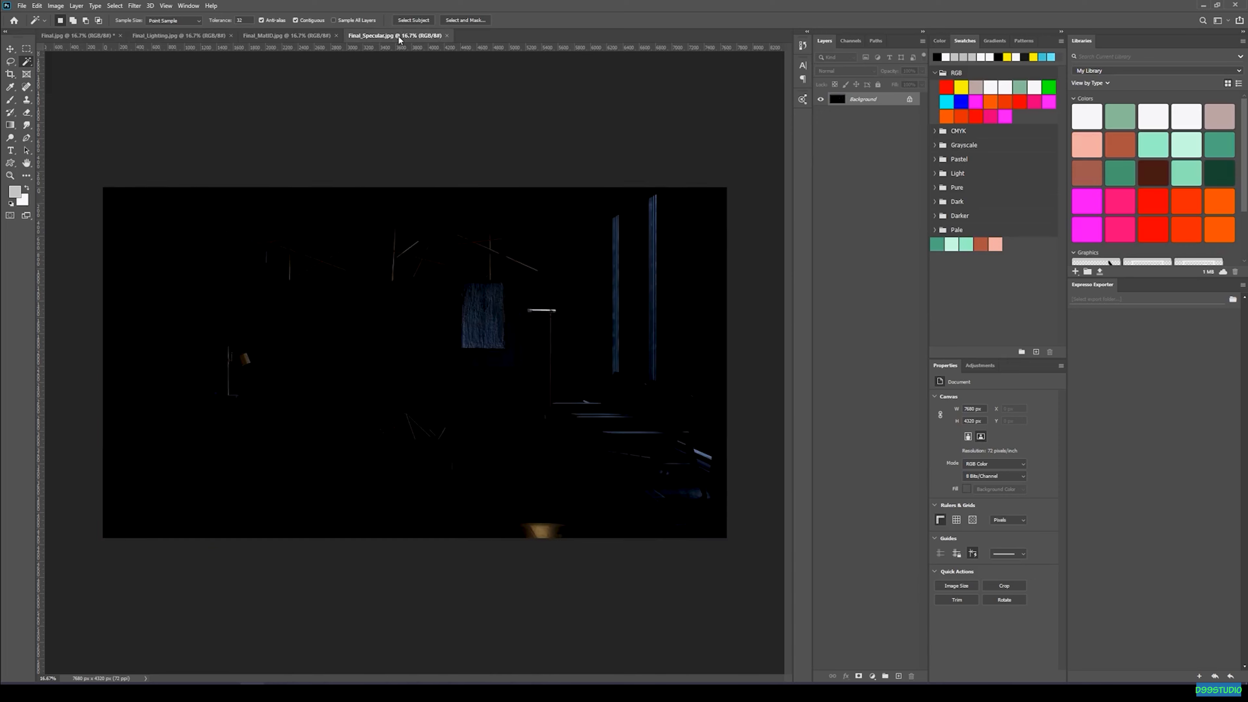
left_click(297, 39)
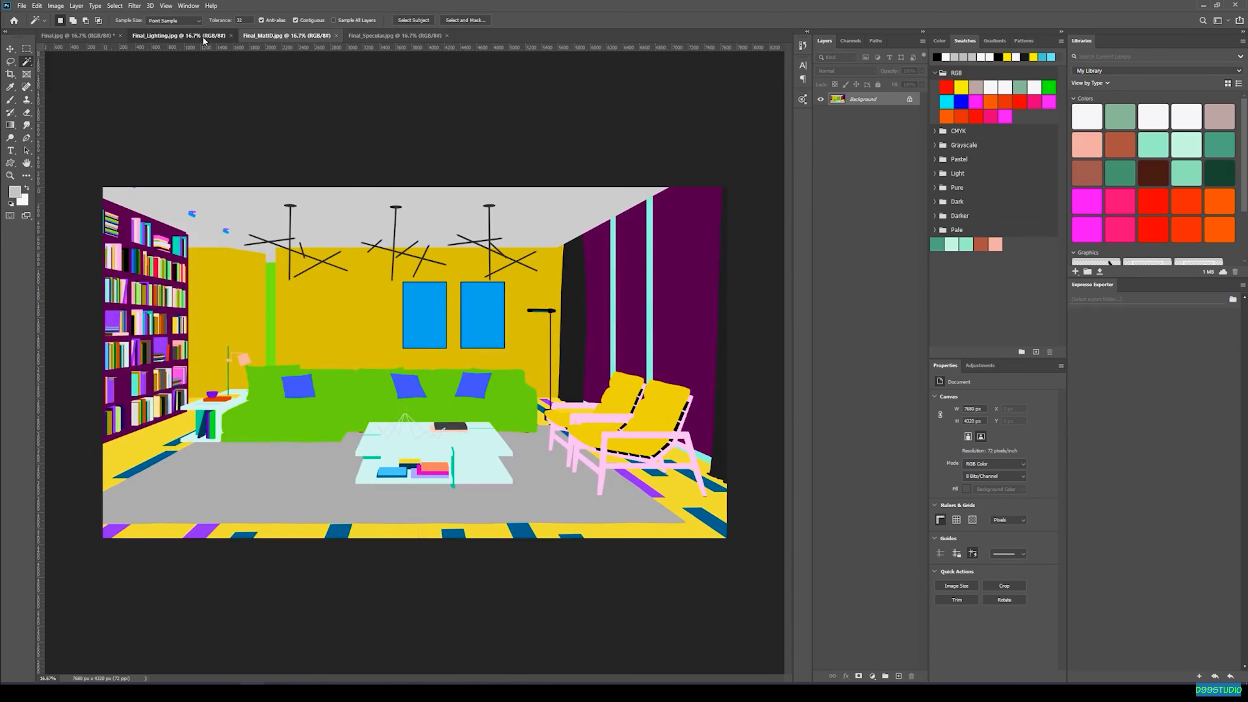
left_click(177, 36)
key("ctrl+a")
key("ctrl+c")
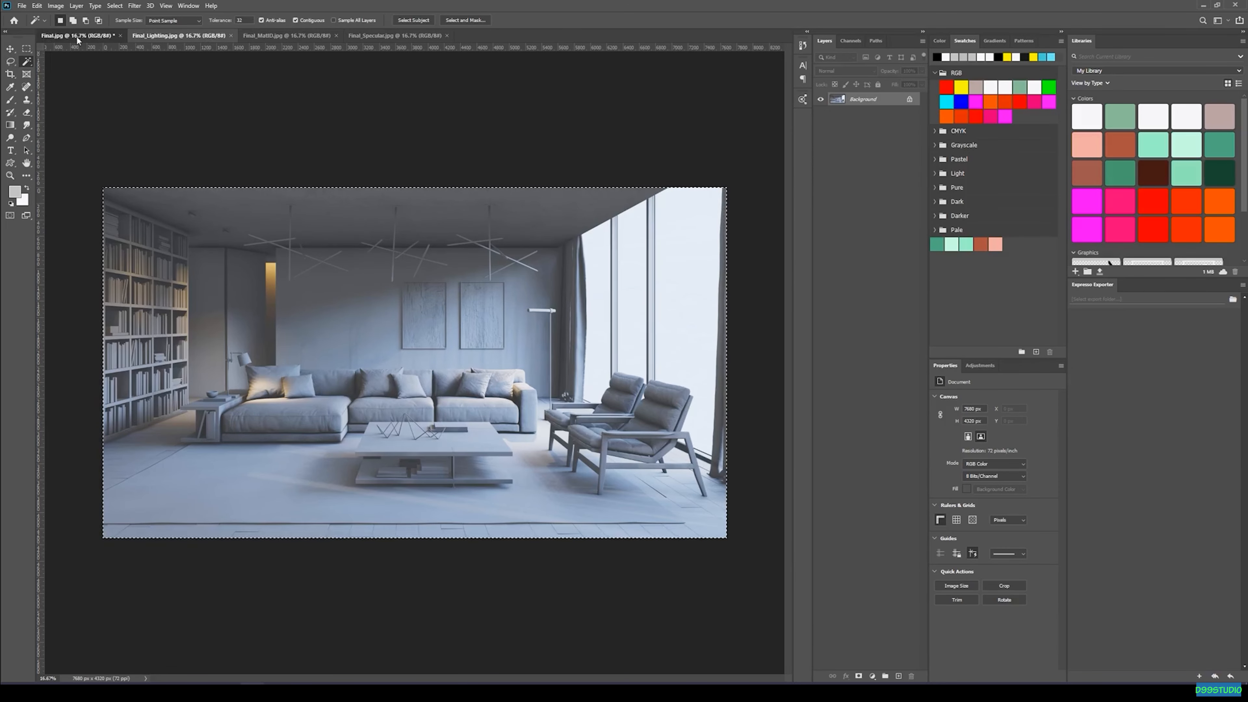
left_click(76, 36)
key("ctrl+v")
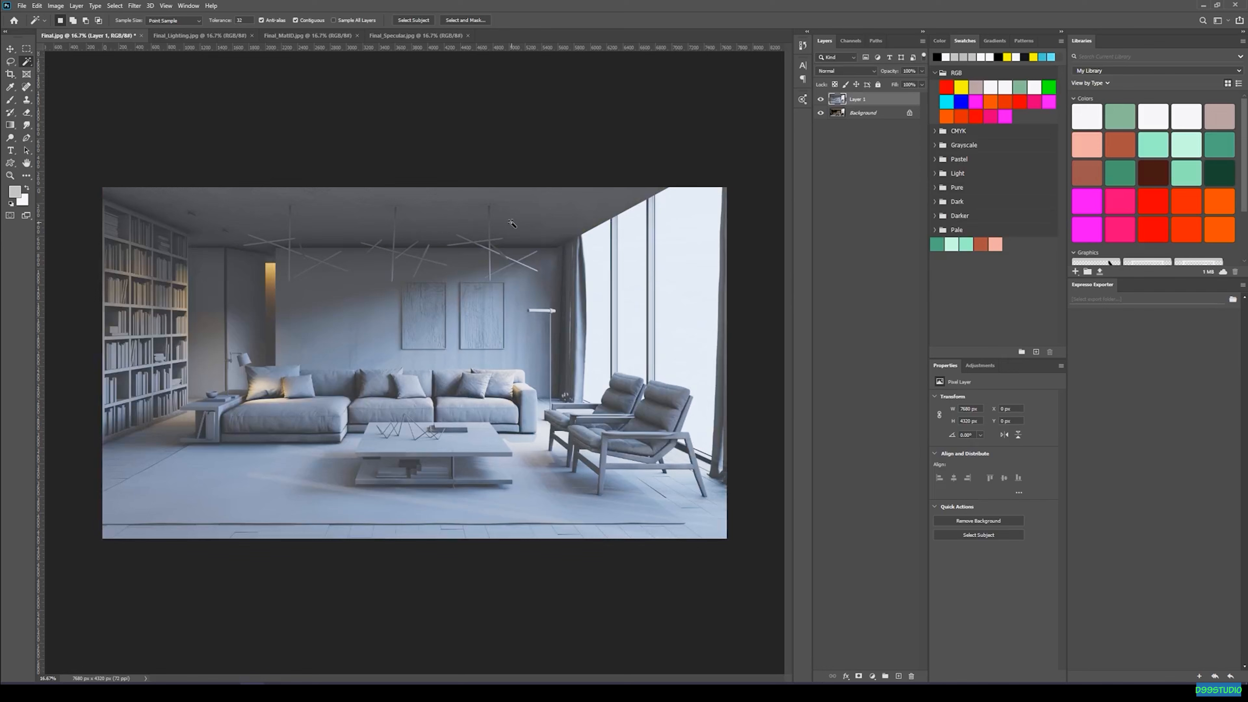
- Copy the entire Final_Specular.jpg image and paste it as a new layer in Final.jpg
left_click(425, 36)
key("ctrl+a")
key("ctrl+c")
left_click(116, 34)
key("ctrl+v")
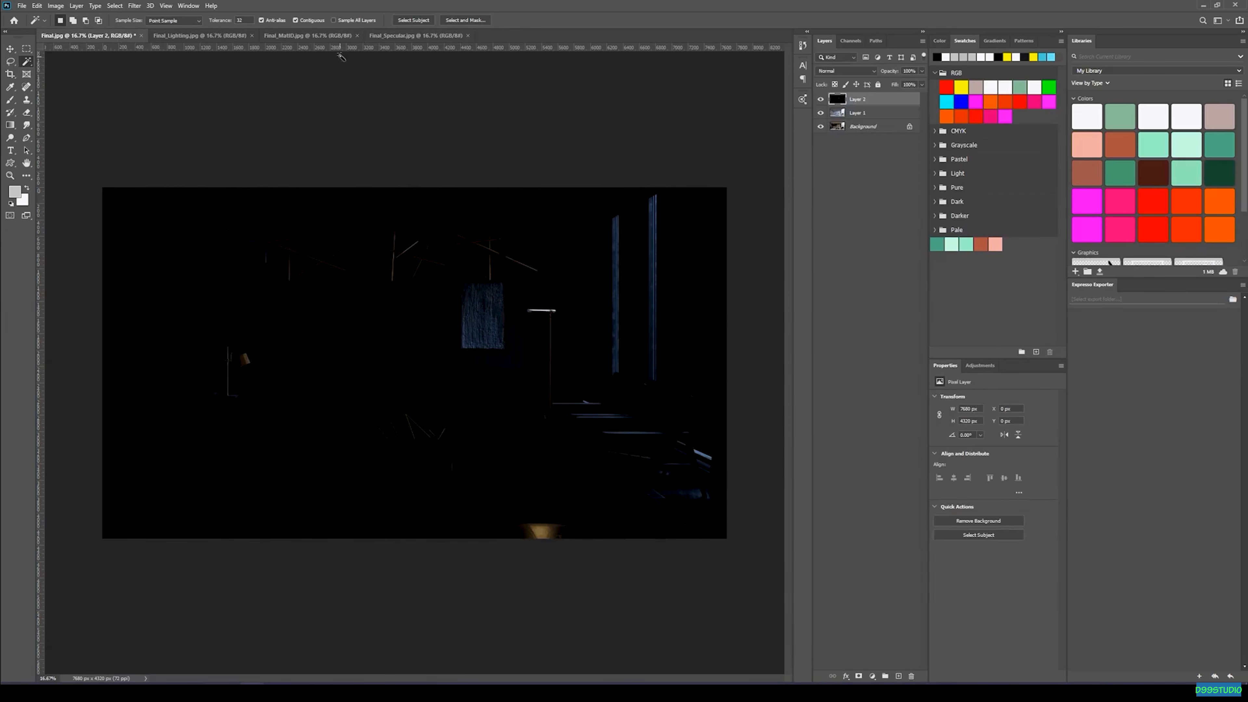
- Copy the entire Final_MatID.jpg image and paste it as a new top layer in Final.jpg
left_click(334, 36)
key("ctrl+a")
left_click(89, 36)
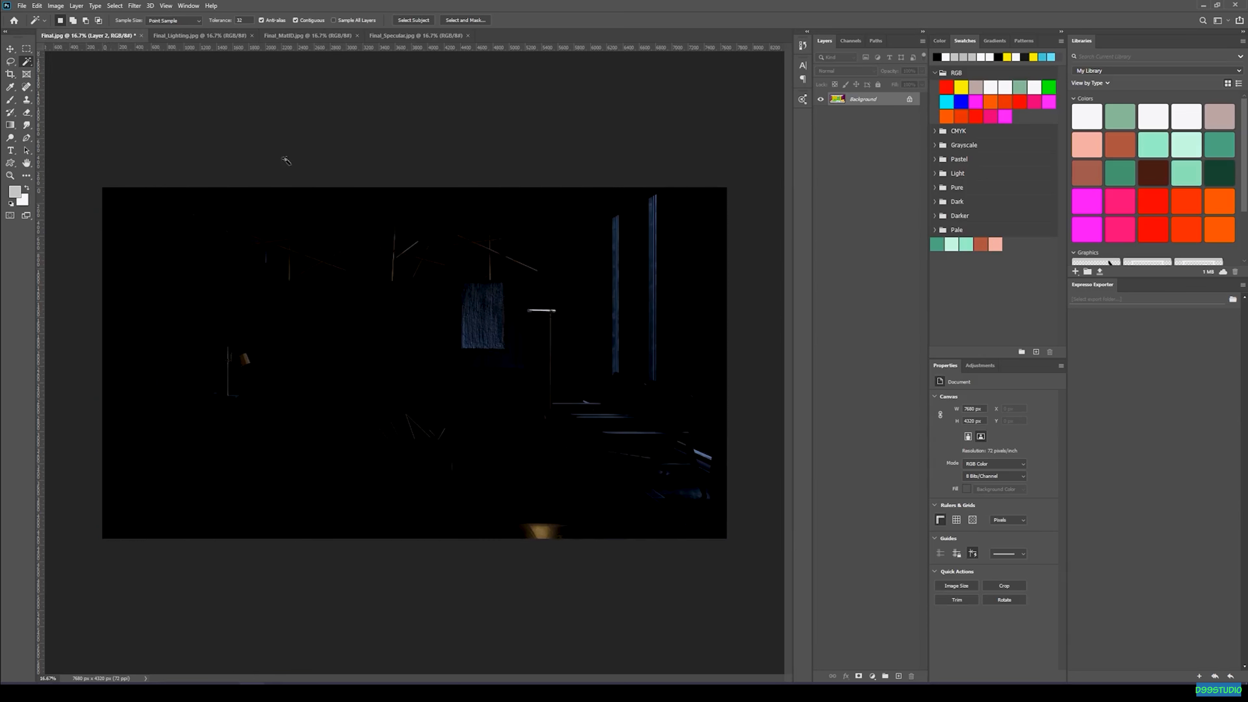
key("ctrl+v")
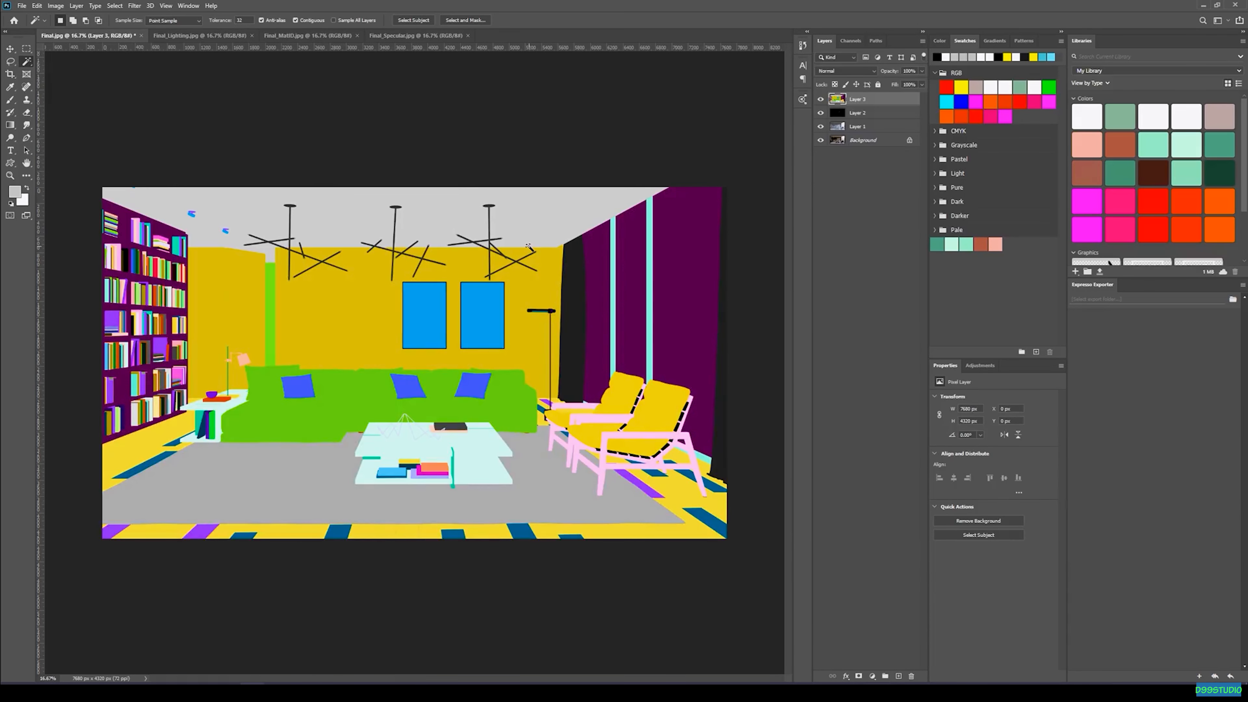
- Show only the background layer and convert it to a regular layer named Main
left_click(820, 140, "alt")
double_click(861, 142)
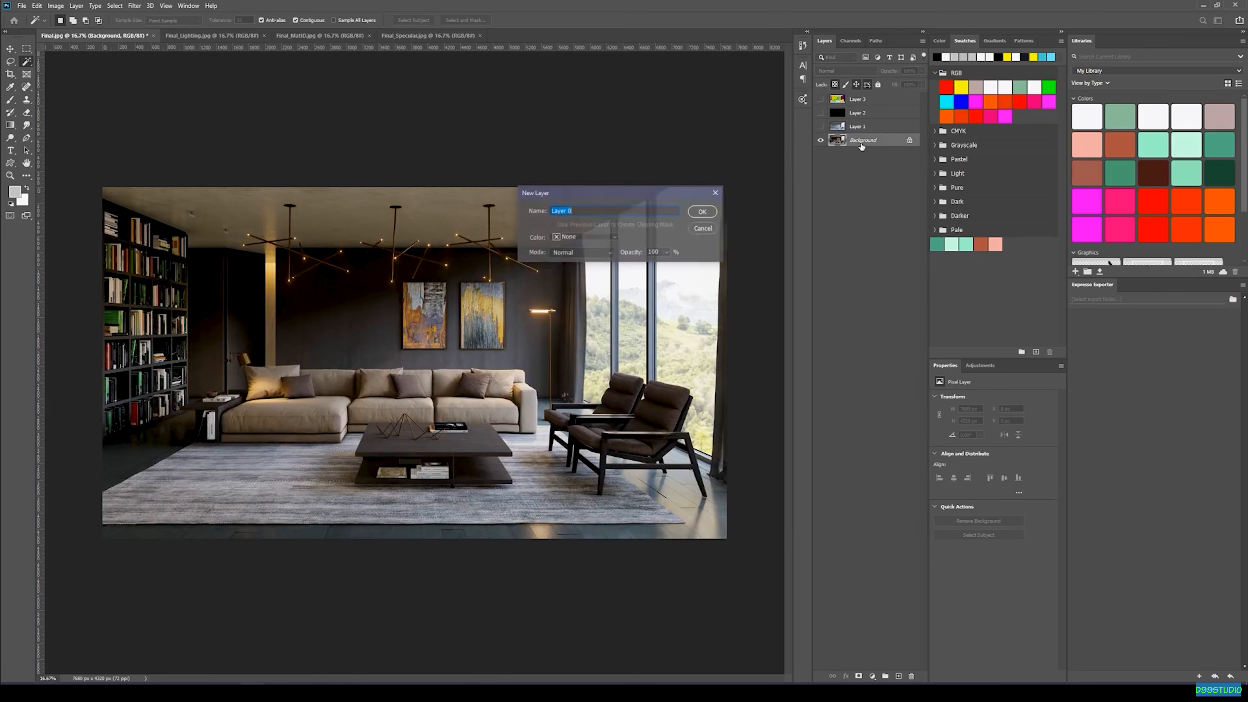
type("I")
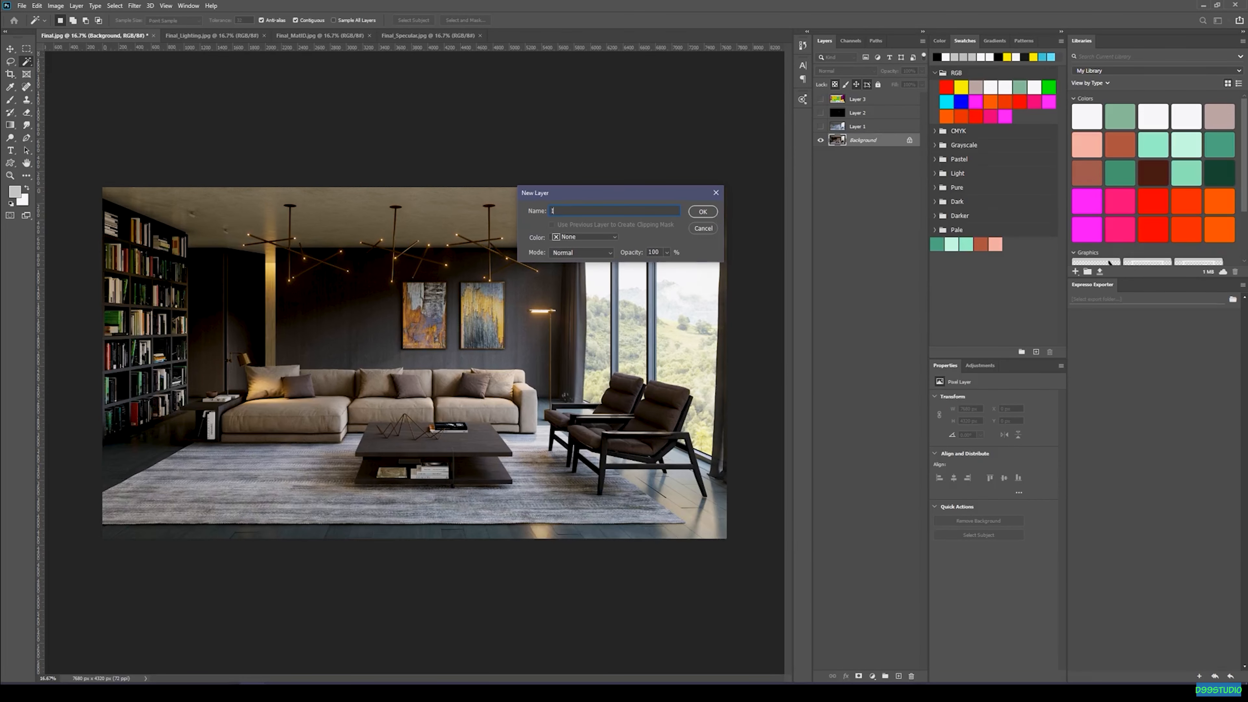
type("ain")
key("Return")
- Rename the pasted lighting layer AO, the specular layer Specular, and the material ID layer ColorID
double_click(858, 127)
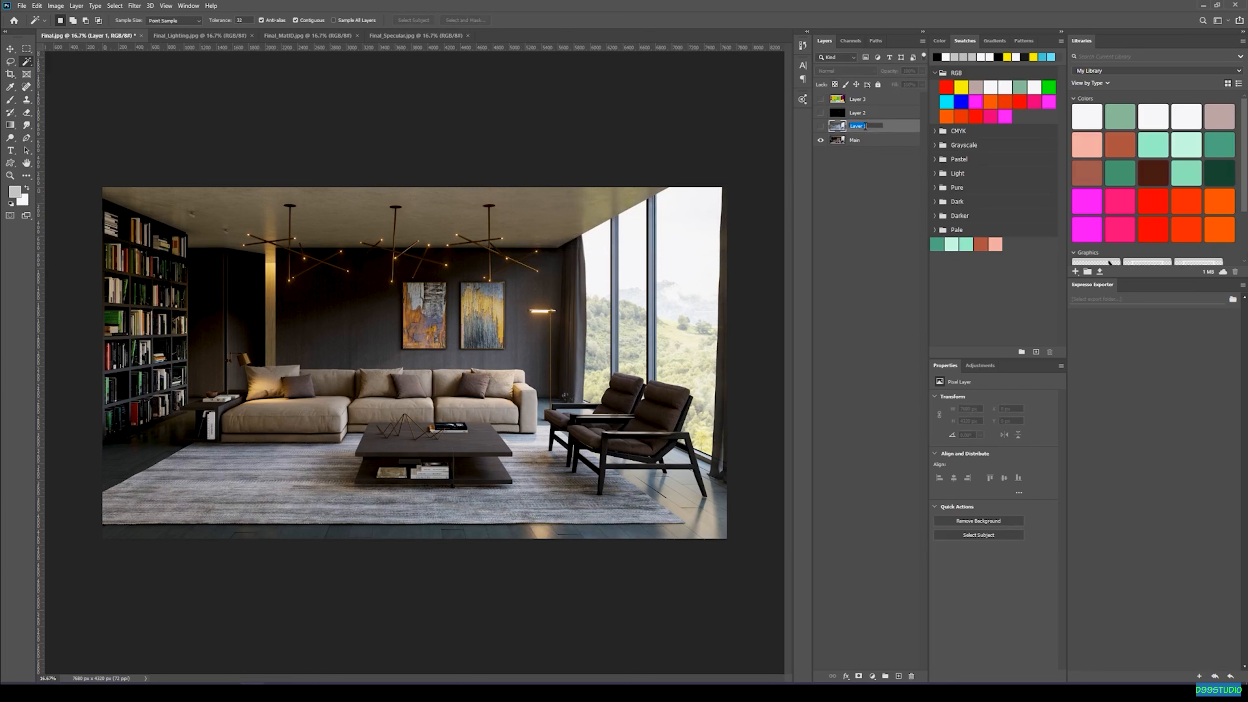
type("AO")
key("Return")
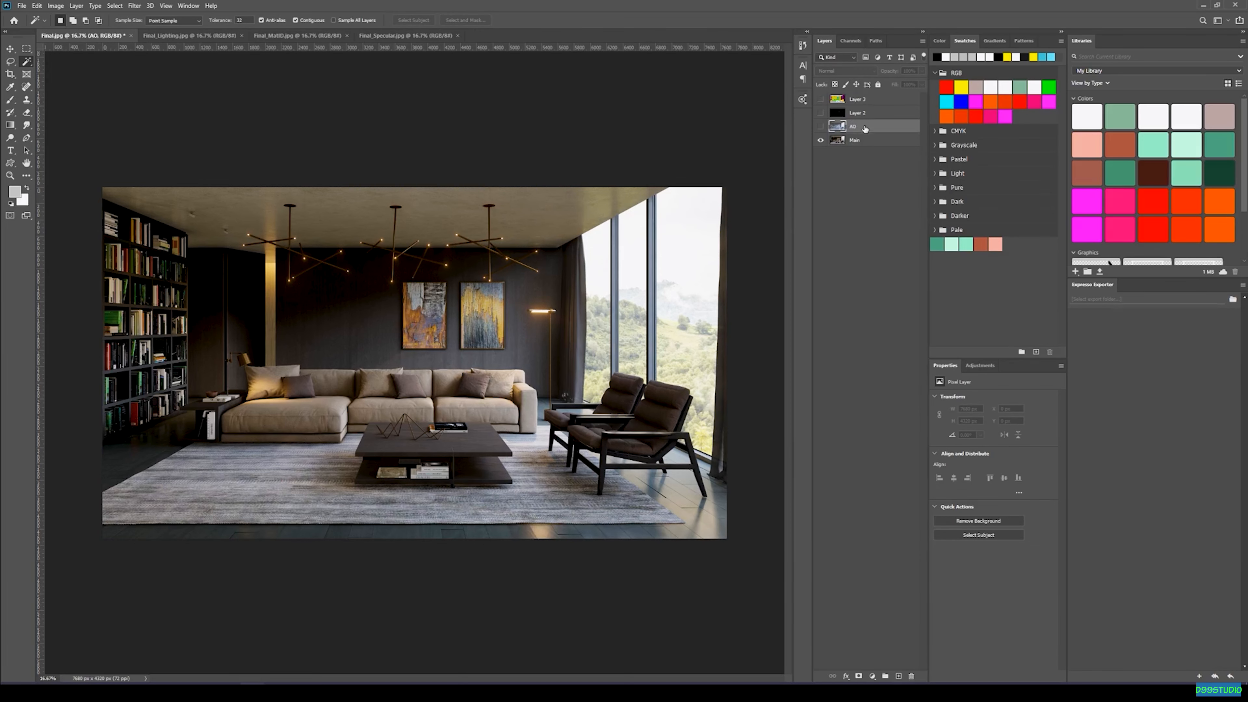
double_click(862, 113)
type("S")
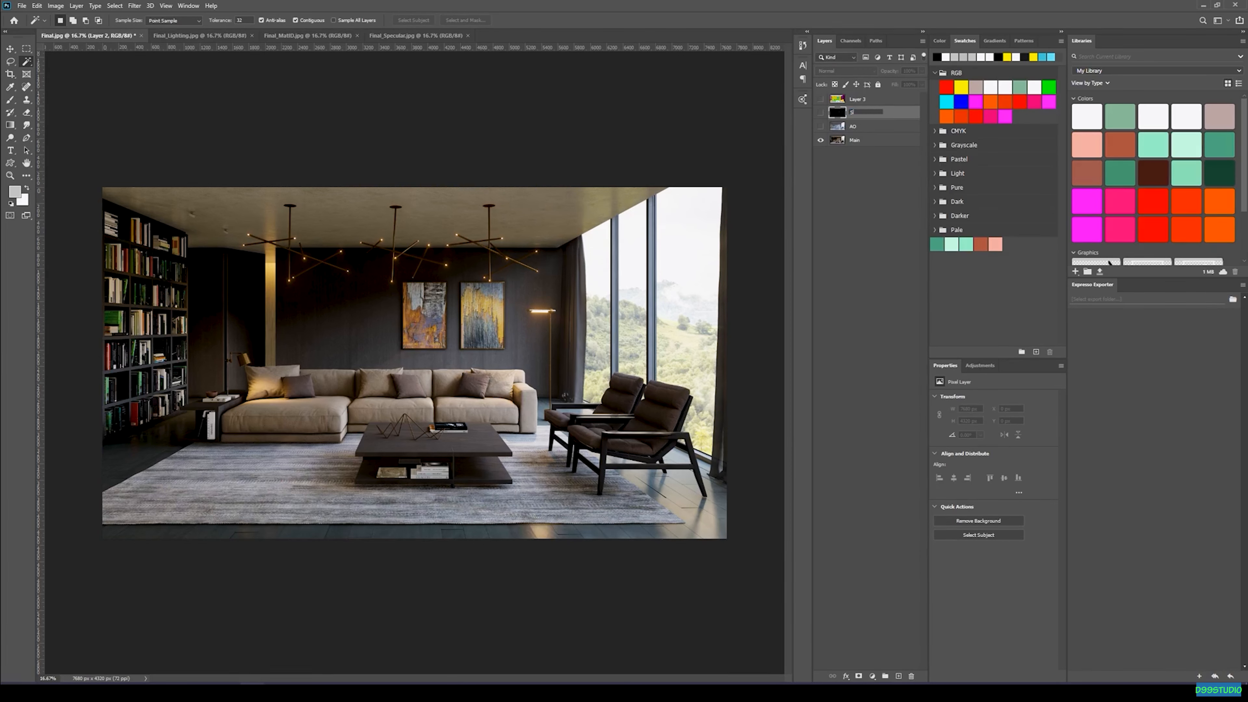
type("pecular")
key("Return")
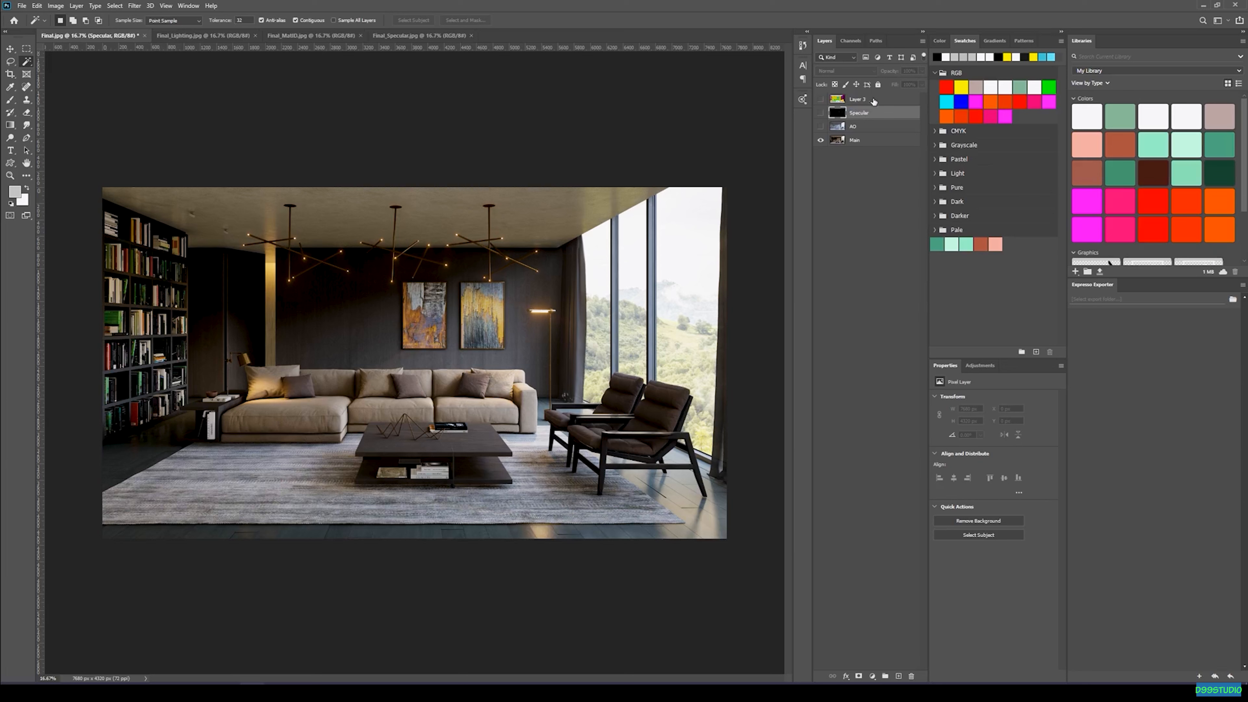
double_click(857, 99)
type("ColorID")
key("Return")
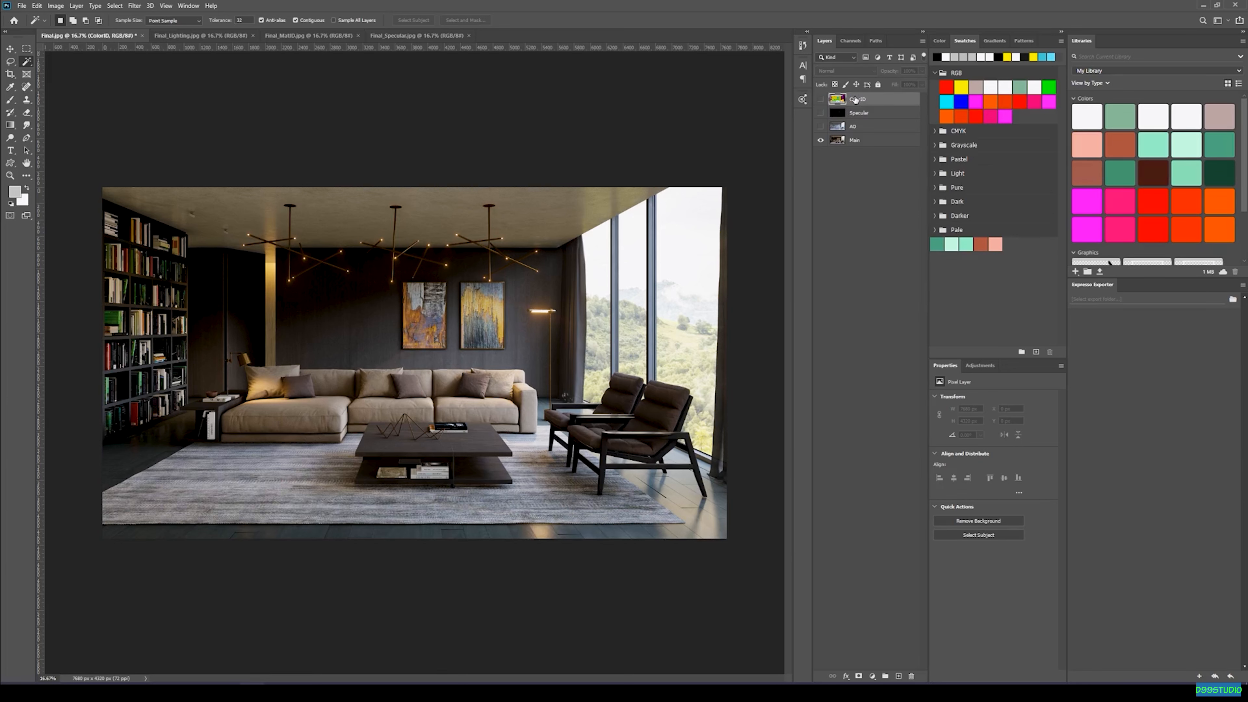
- Convert the Main layer to a Smart Object
left_click(855, 142)
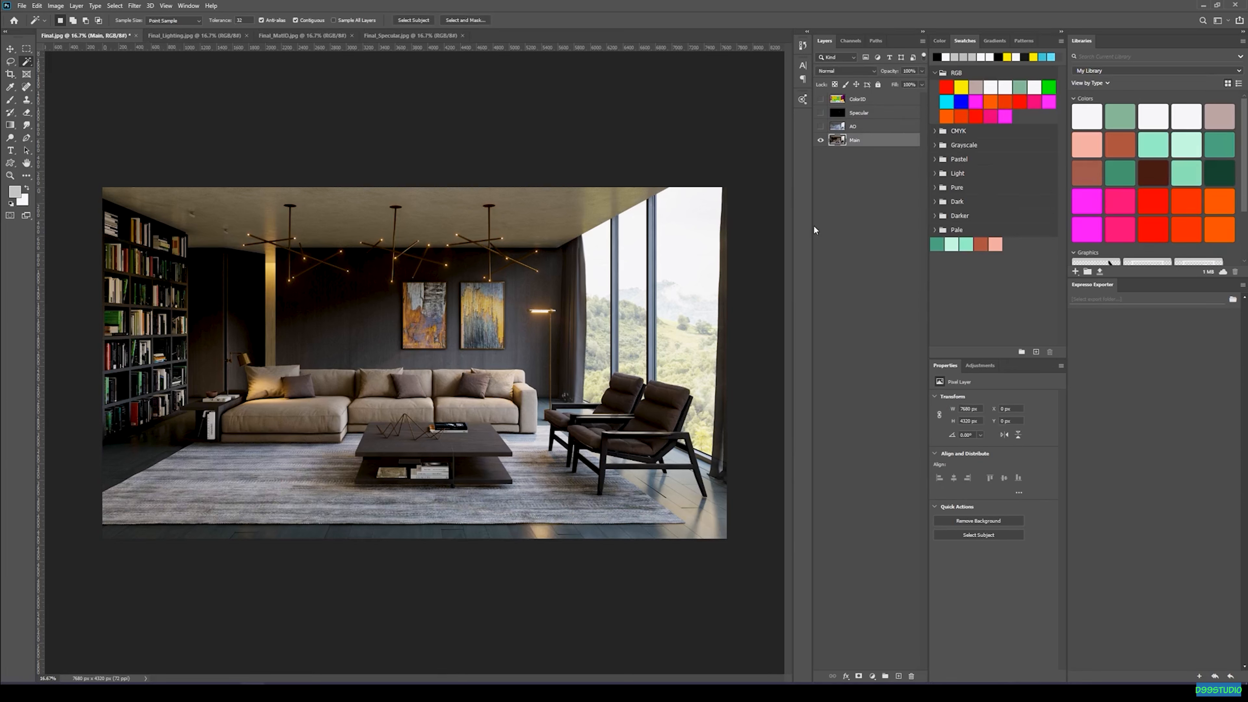
right_click(864, 143)
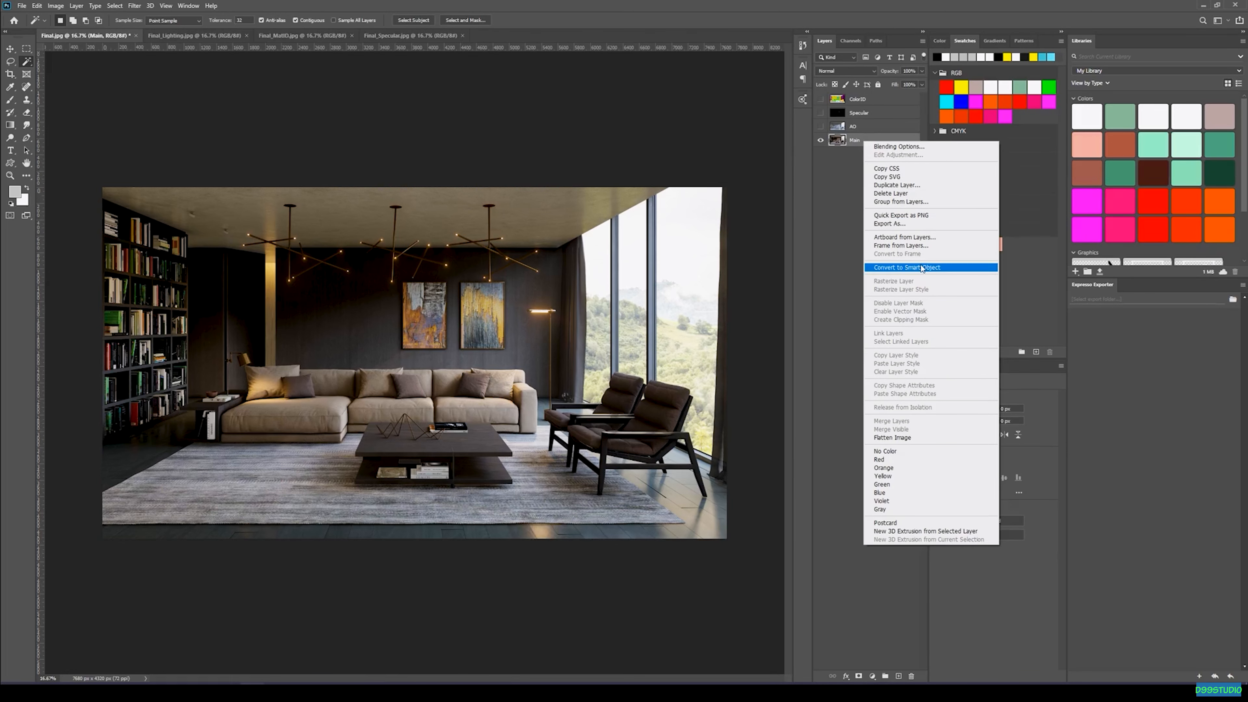
left_click(906, 267)
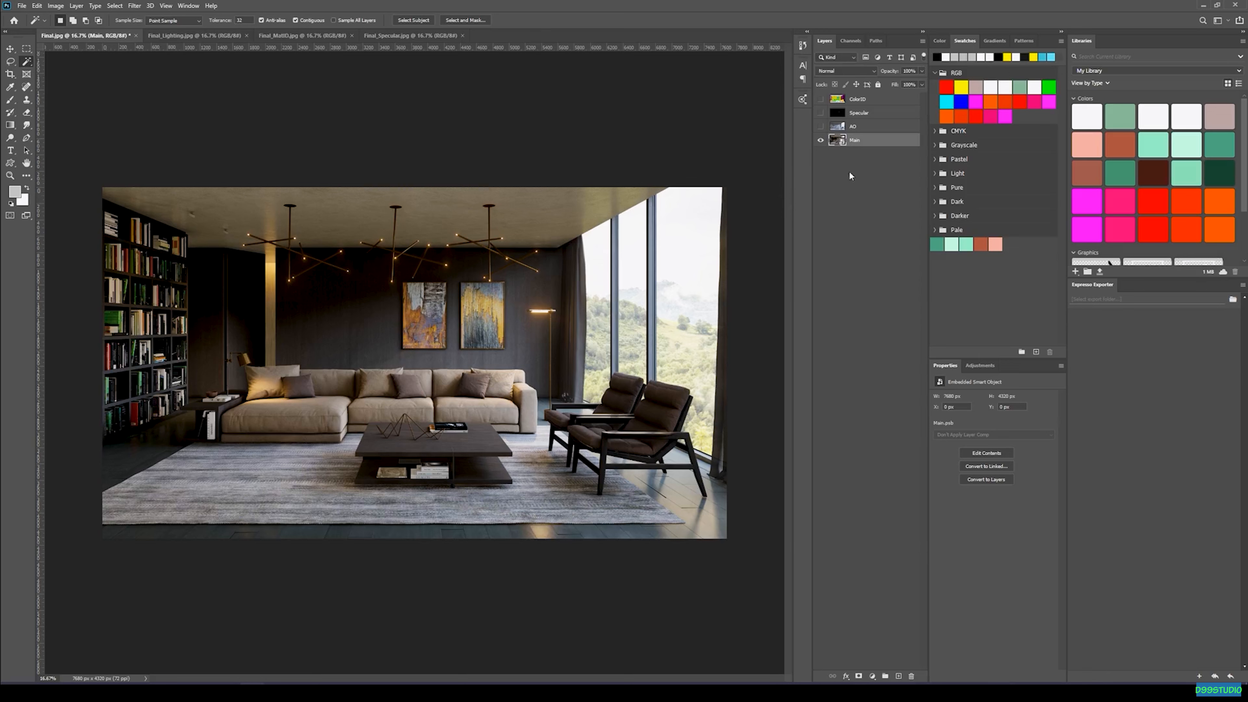
- Start a Camera Raw Filter on the Main layer with Temperature +2, Tint +3, Highlights +9 and Shadows -10
left_click(134, 5)
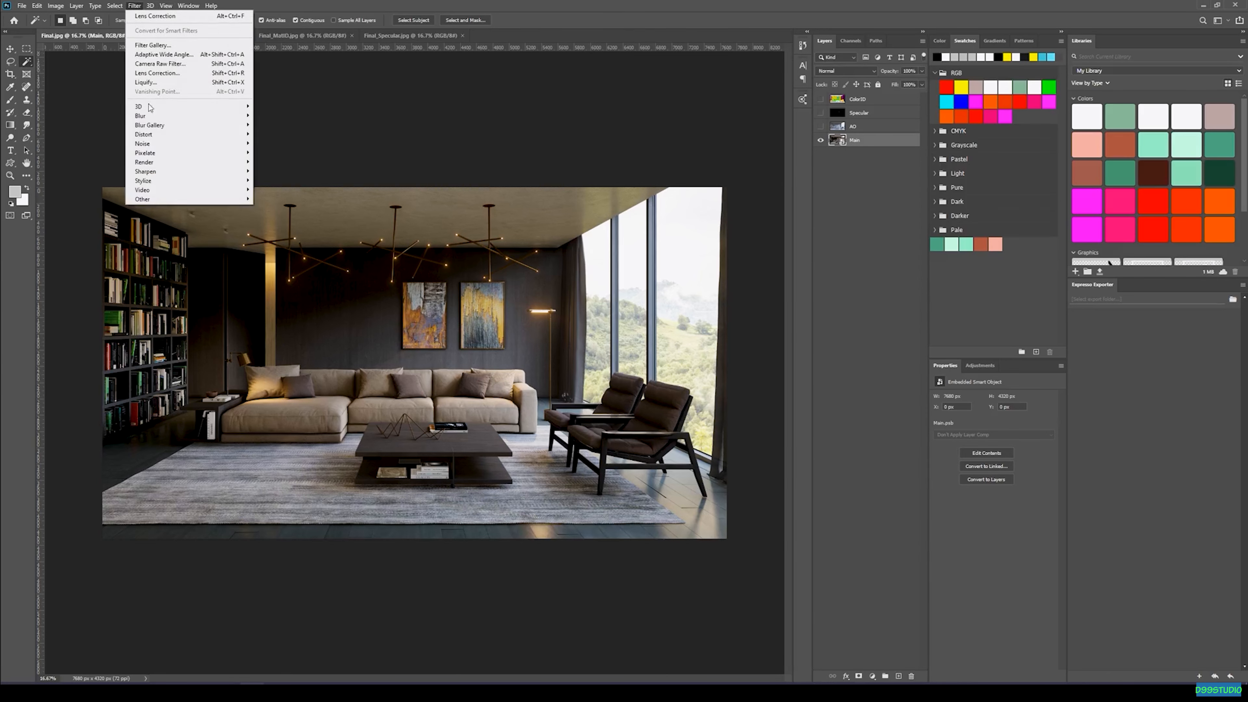
left_click(180, 74)
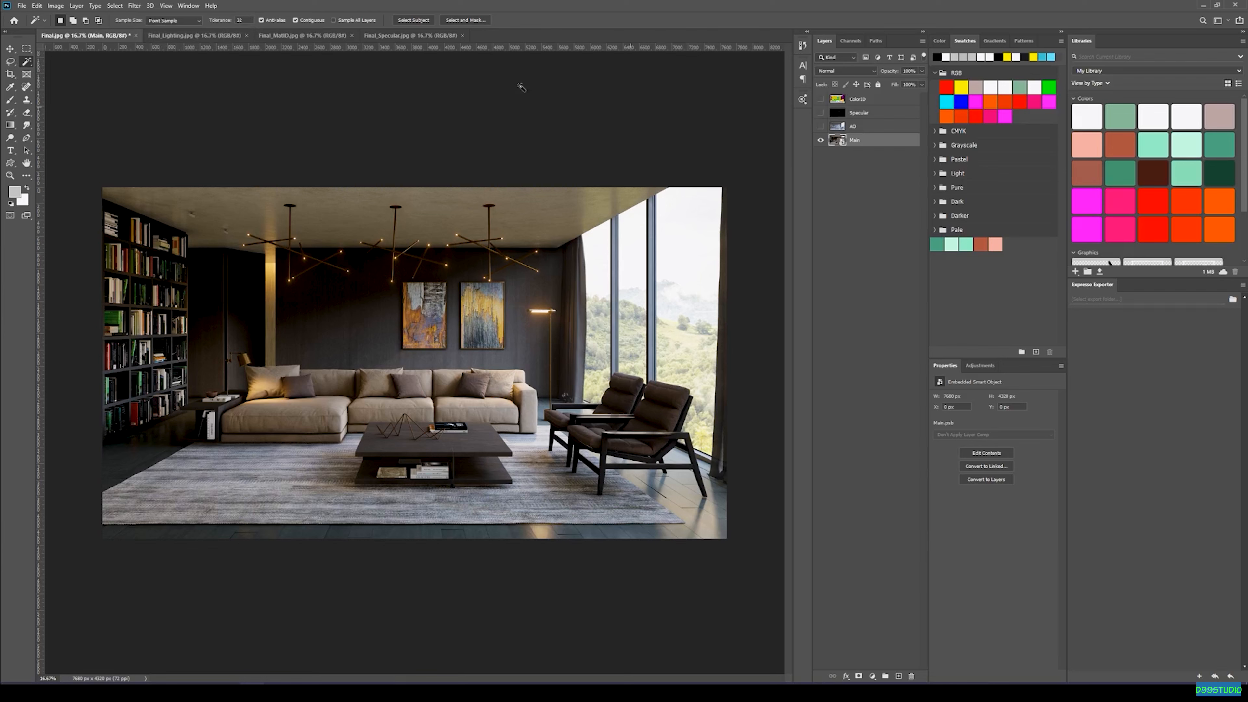
left_click(134, 6)
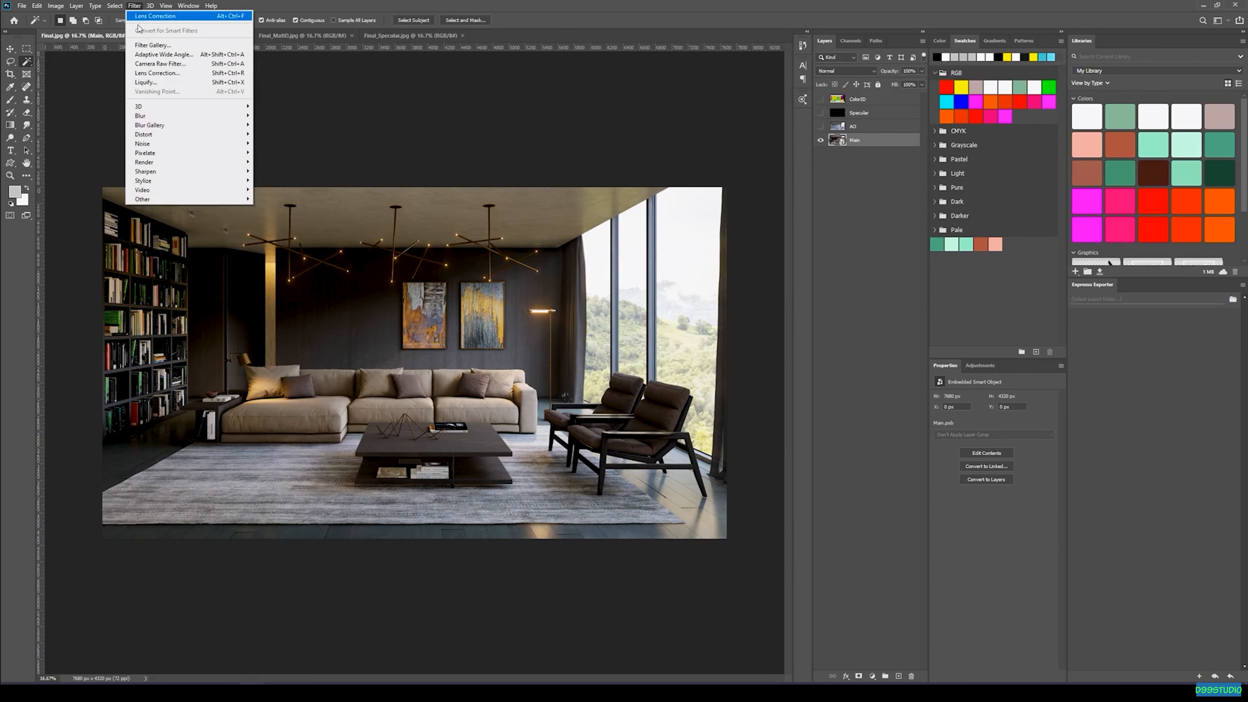
left_click(150, 63)
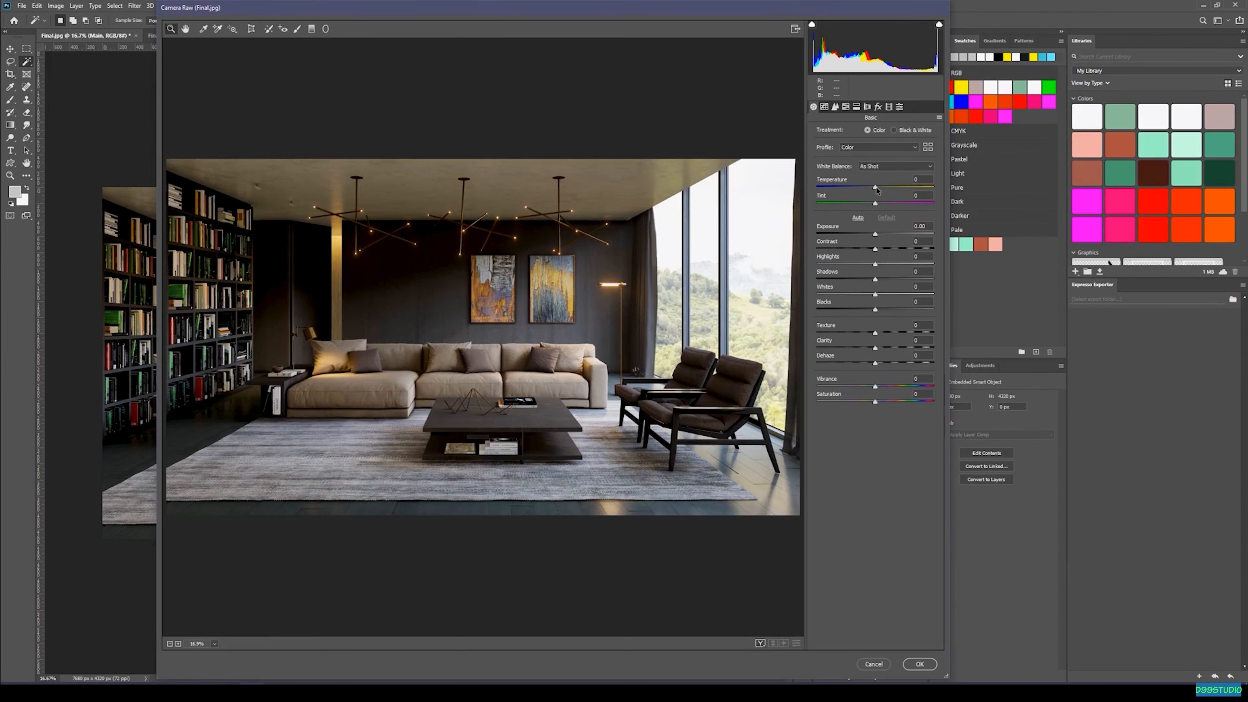
left_click_drag(876, 189, 877, 191)
left_click_drag(877, 204, 878, 205)
left_click_drag(877, 267, 880, 265)
left_click_drag(873, 278, 869, 280)
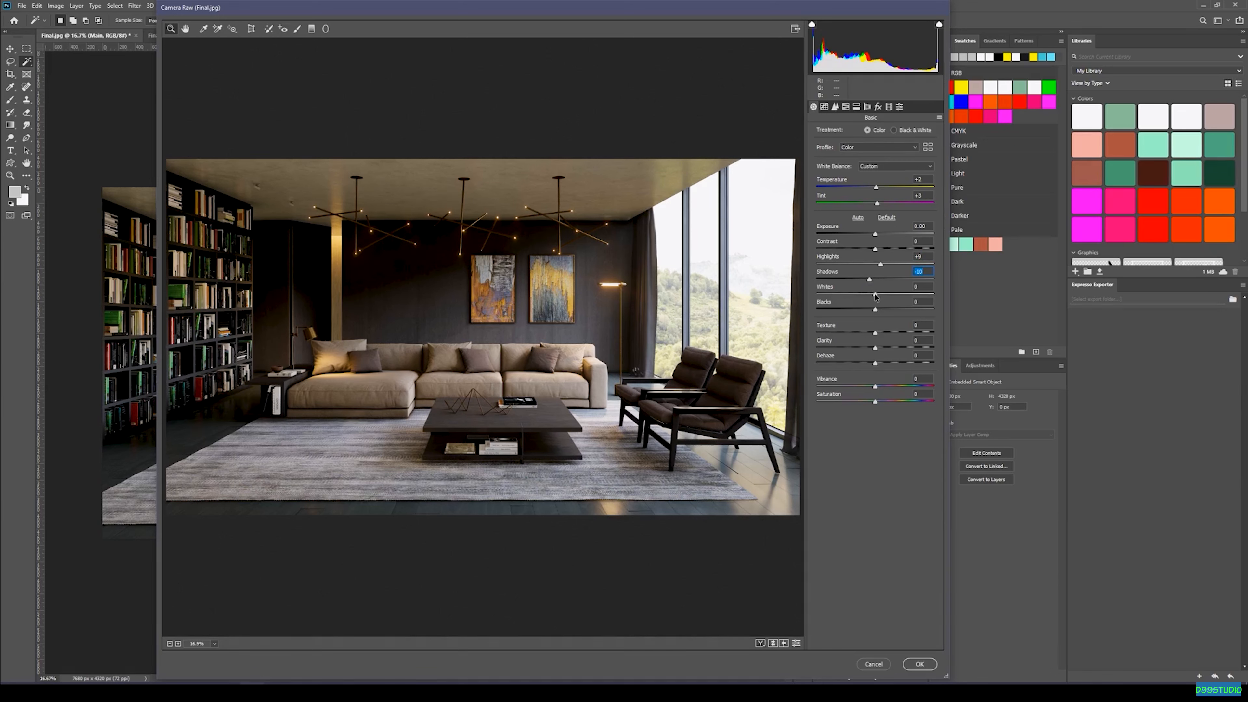
- In Camera Raw, set Whites to +18, Clarity to +12, Vibrance to +17 and Saturation to -8
left_click_drag(874, 294, 885, 294)
left_click_drag(875, 346, 877, 346)
left_click_drag(879, 388, 883, 388)
left_click_drag(876, 402, 872, 402)
- Compare the render with default and adjusted Camera Raw settings, and apply the adjusted filter to the Main layer
left_click(796, 642)
left_click(796, 643)
left_click(796, 643)
left_click(796, 642)
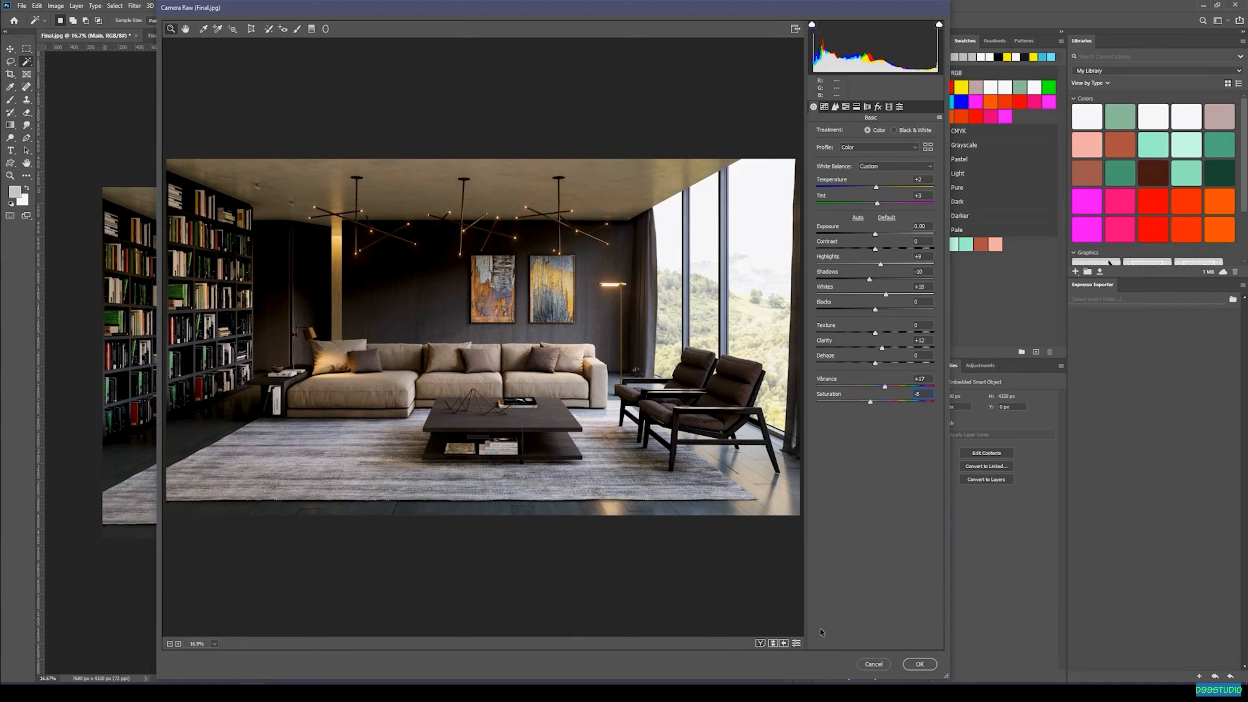
left_click(796, 642)
left_click(796, 643)
left_click(796, 644)
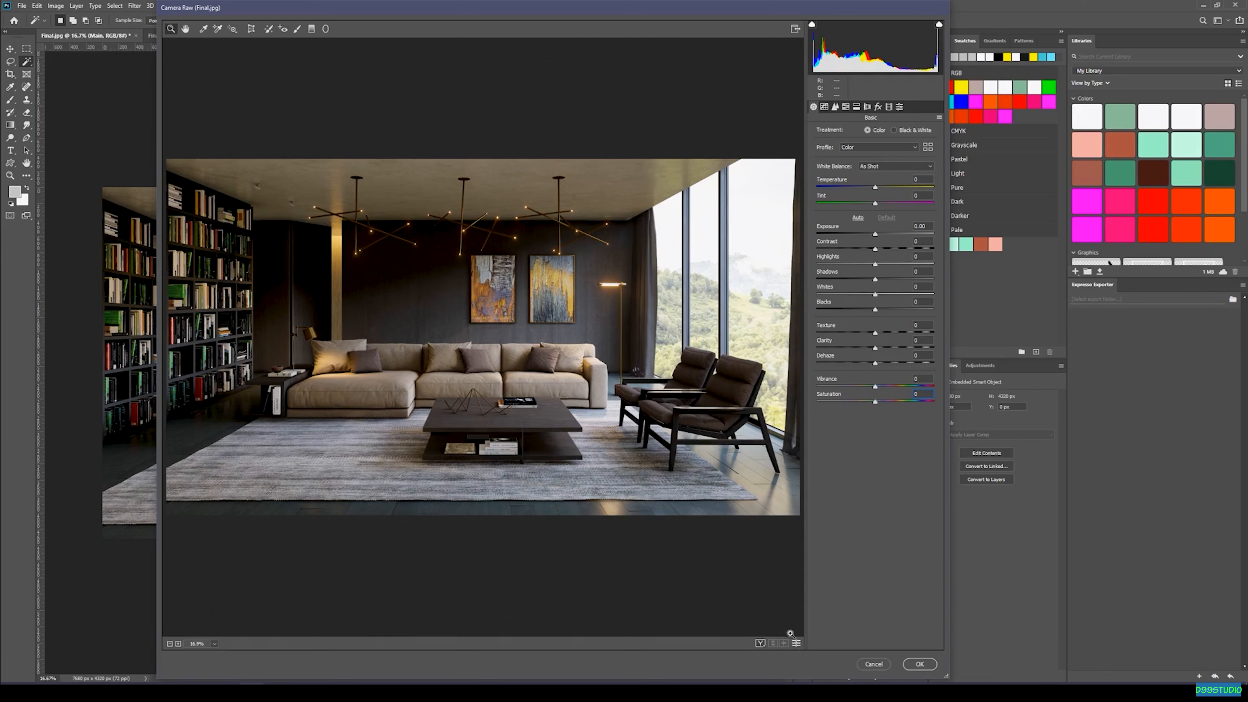
left_click(796, 644)
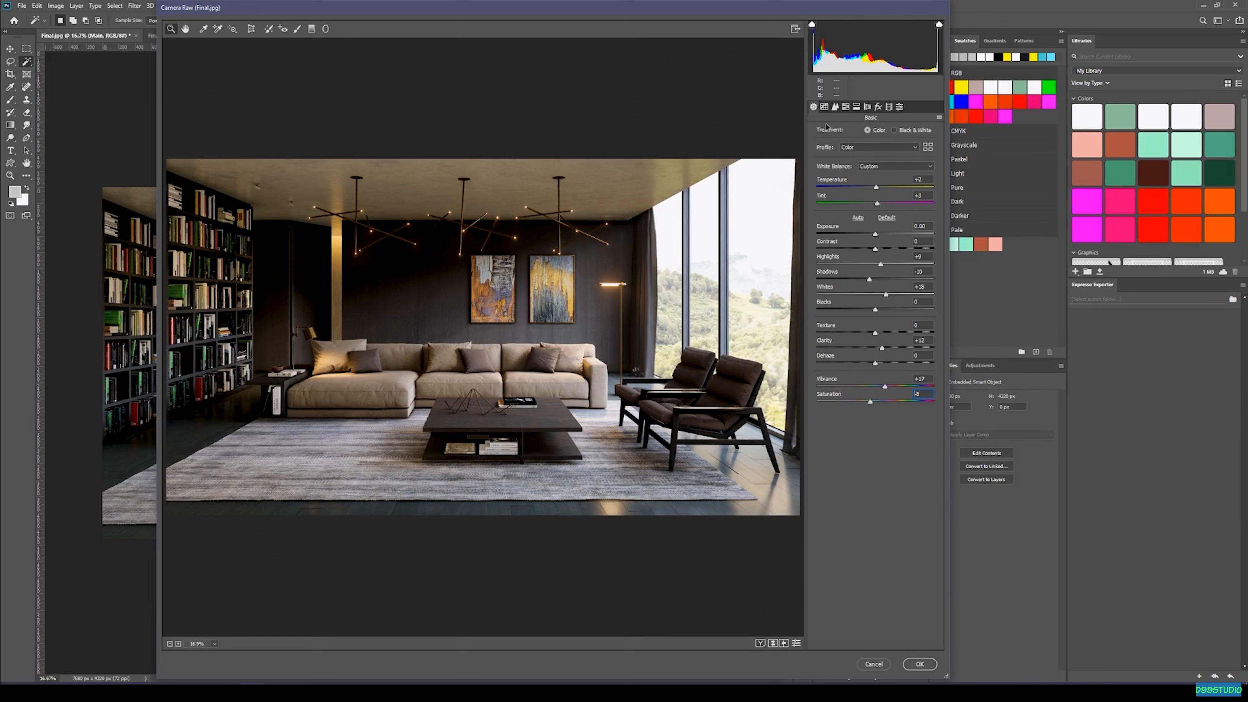
left_click(922, 664)
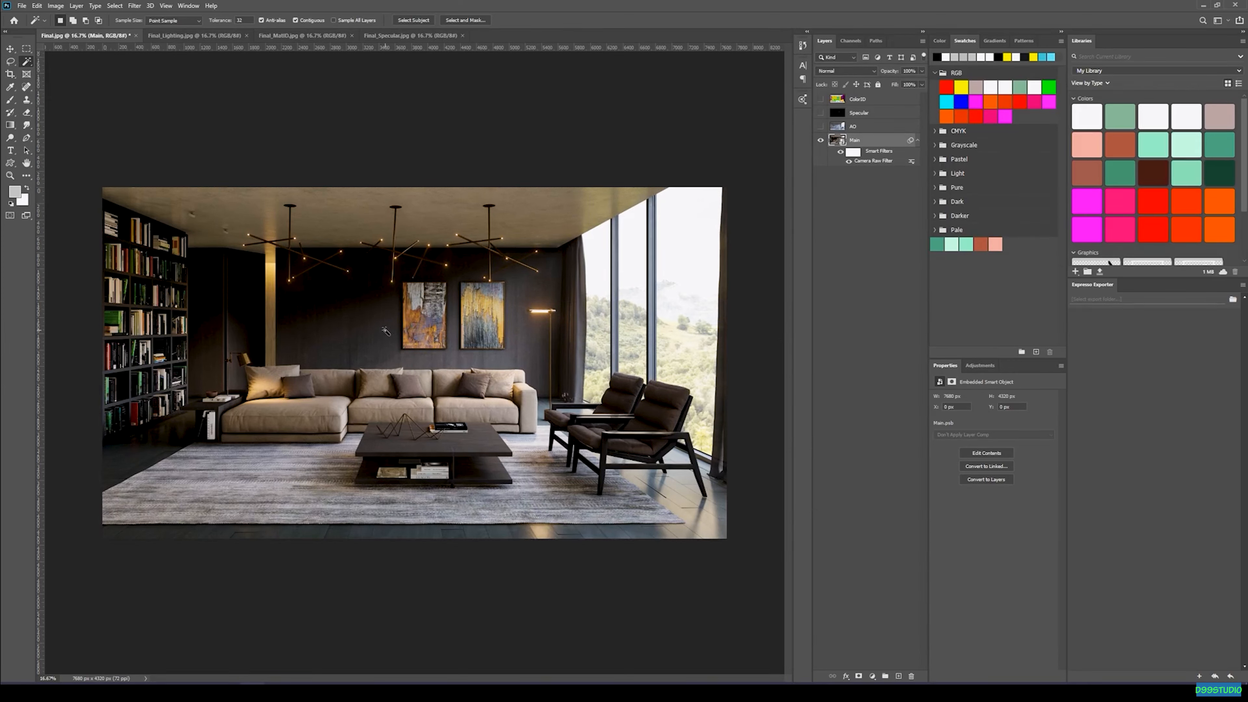
- Start a custom Lens Correction on the Main layer with Remove Distortion at +1.00
left_click(137, 6)
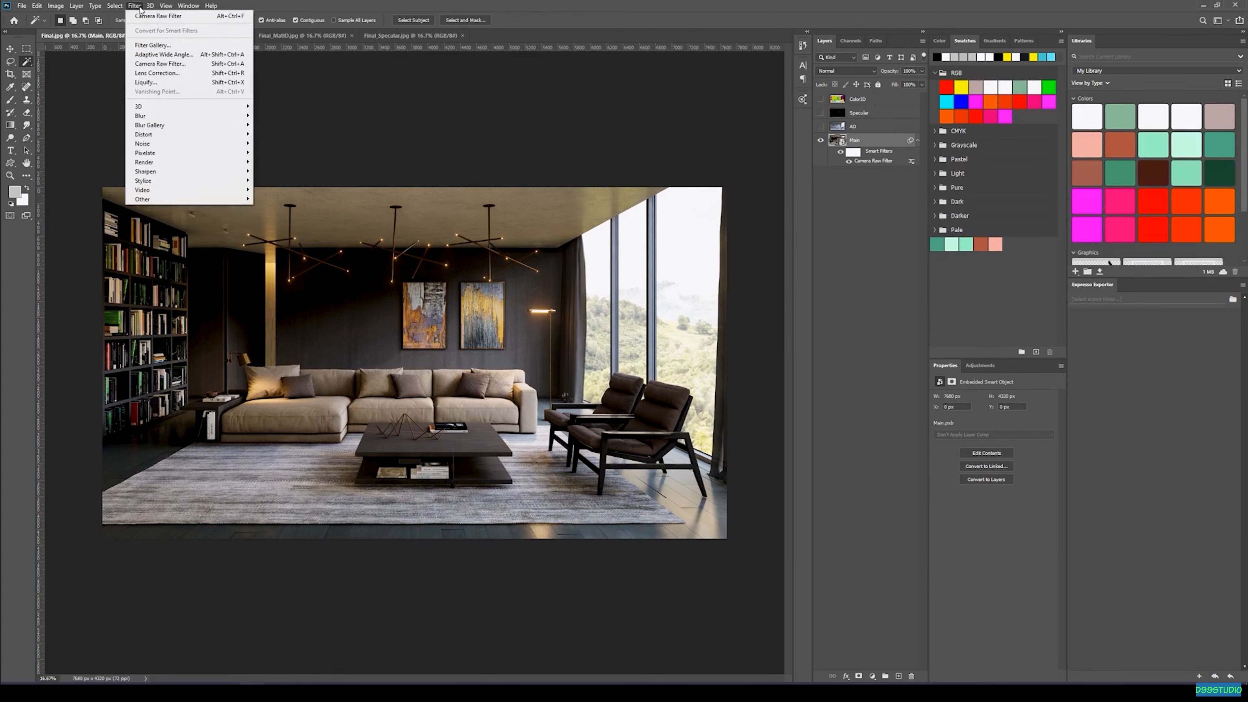
left_click(149, 74)
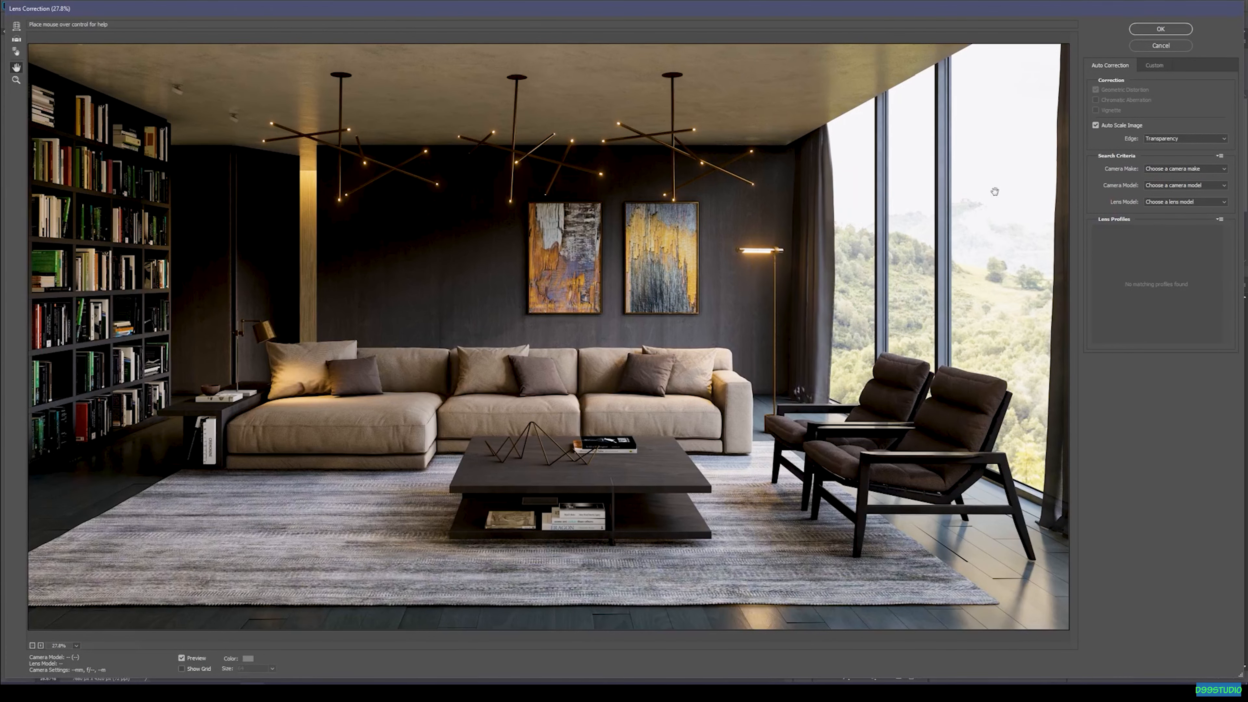
left_click(1155, 69)
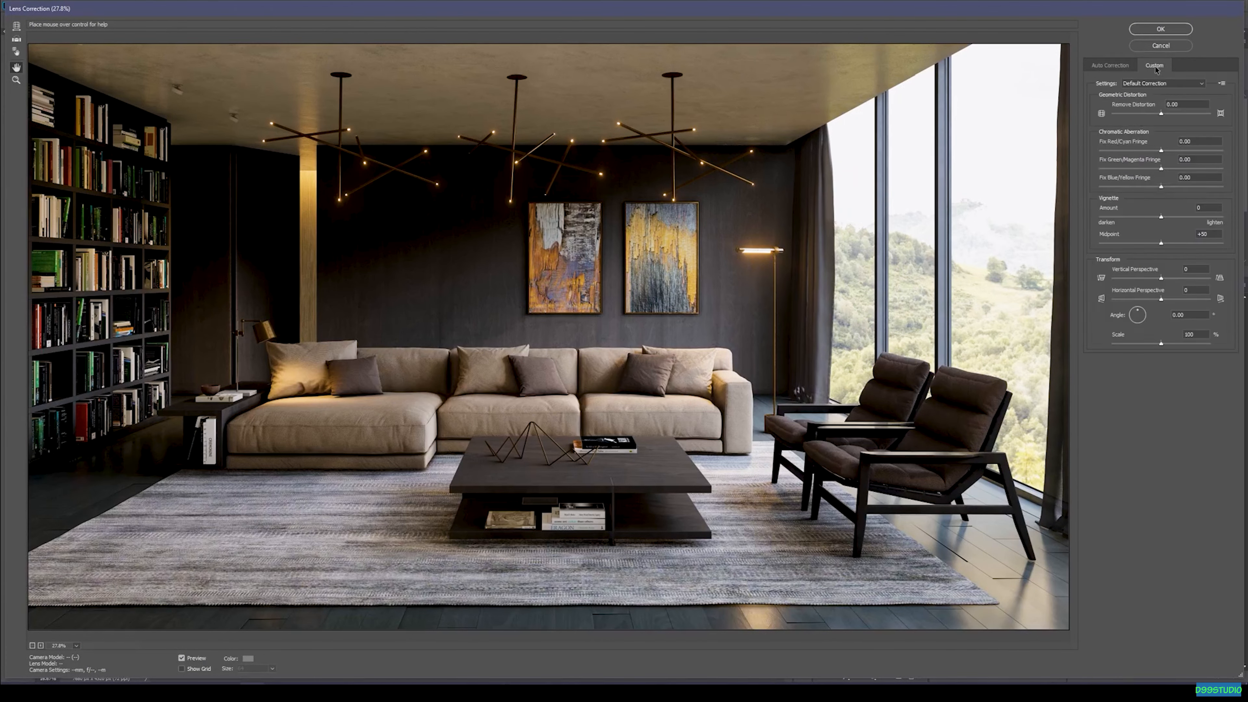
left_click(1194, 104)
left_click(1165, 109)
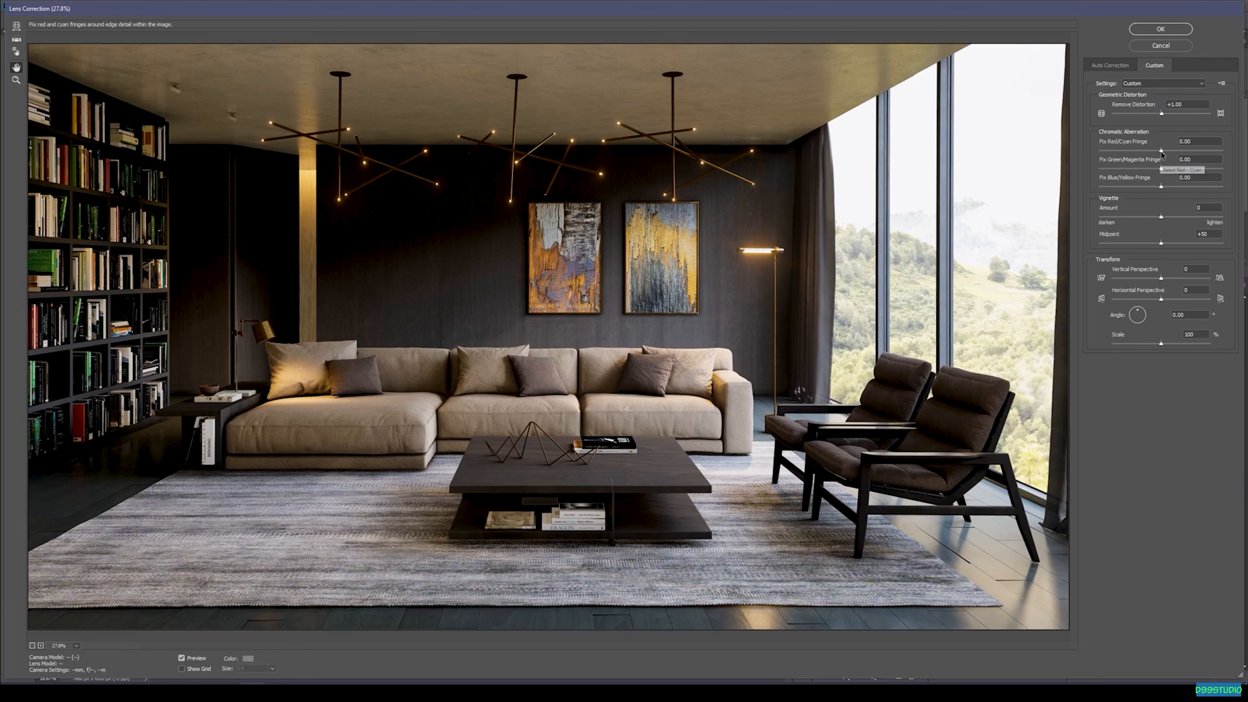
- Set both the red/cyan and green/magenta fringe fixes to 35 in the custom lens correction
left_click(1198, 141)
left_click_drag(1161, 151, 1179, 152)
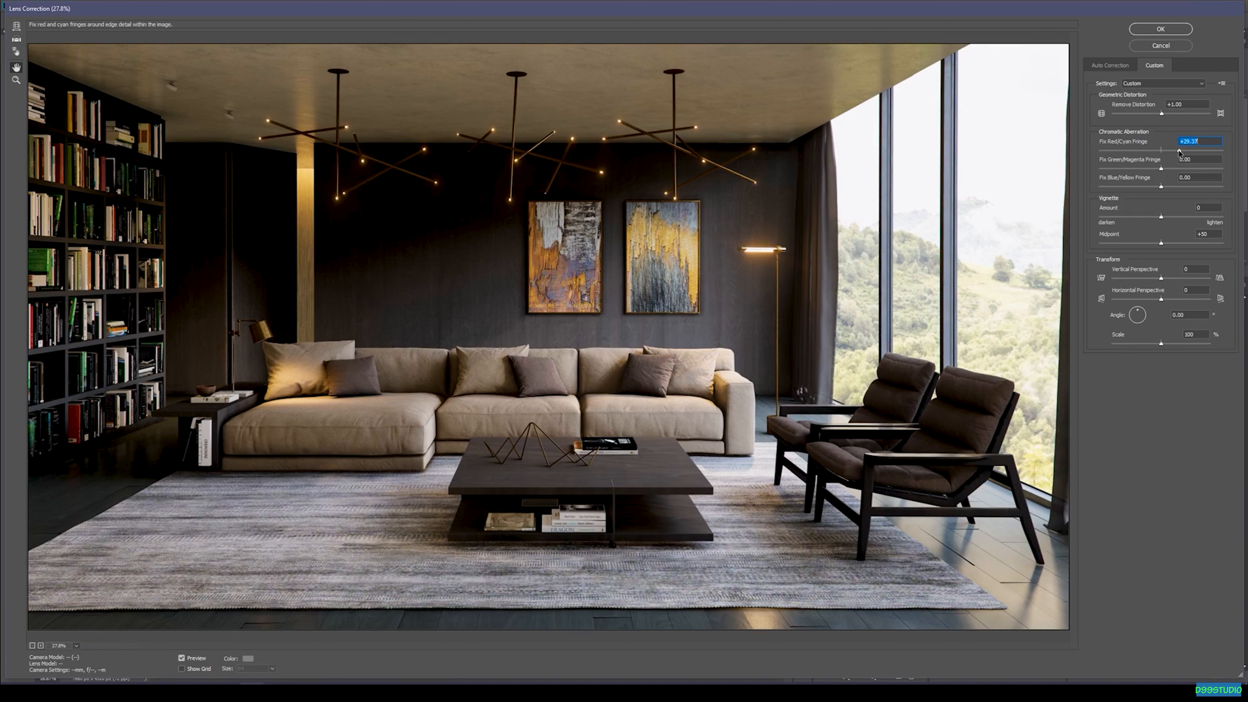
type("35")
key("Tab")
type("35")
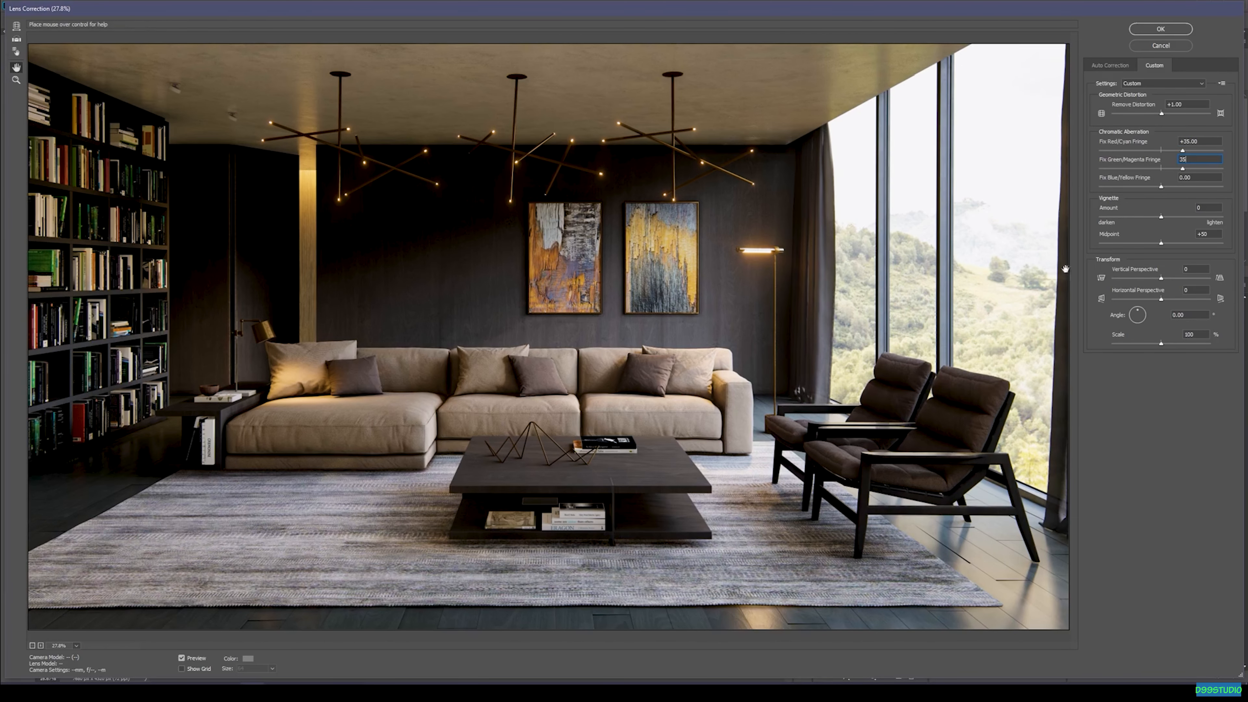
left_click_drag(778, 379, 714, 371)
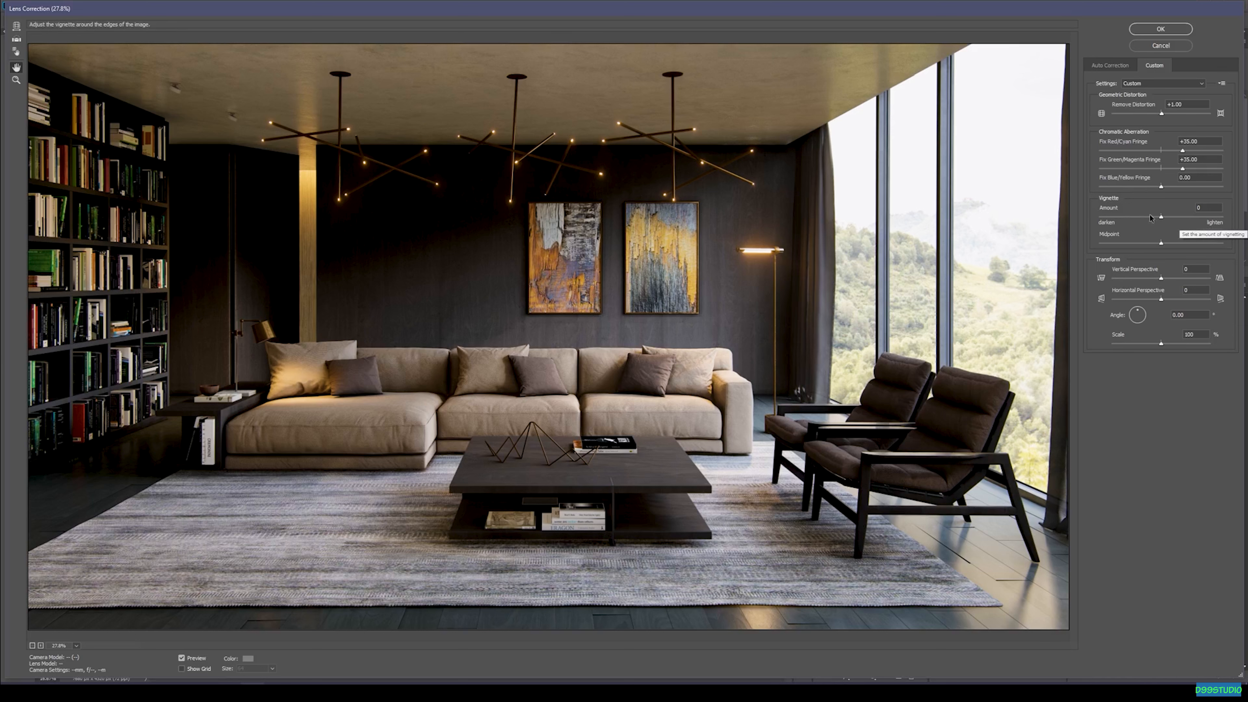
- Set the vignette amount to -22, raise its midpoint slightly, and apply the lens correction to the Main layer
left_click_drag(1162, 220, 1148, 223)
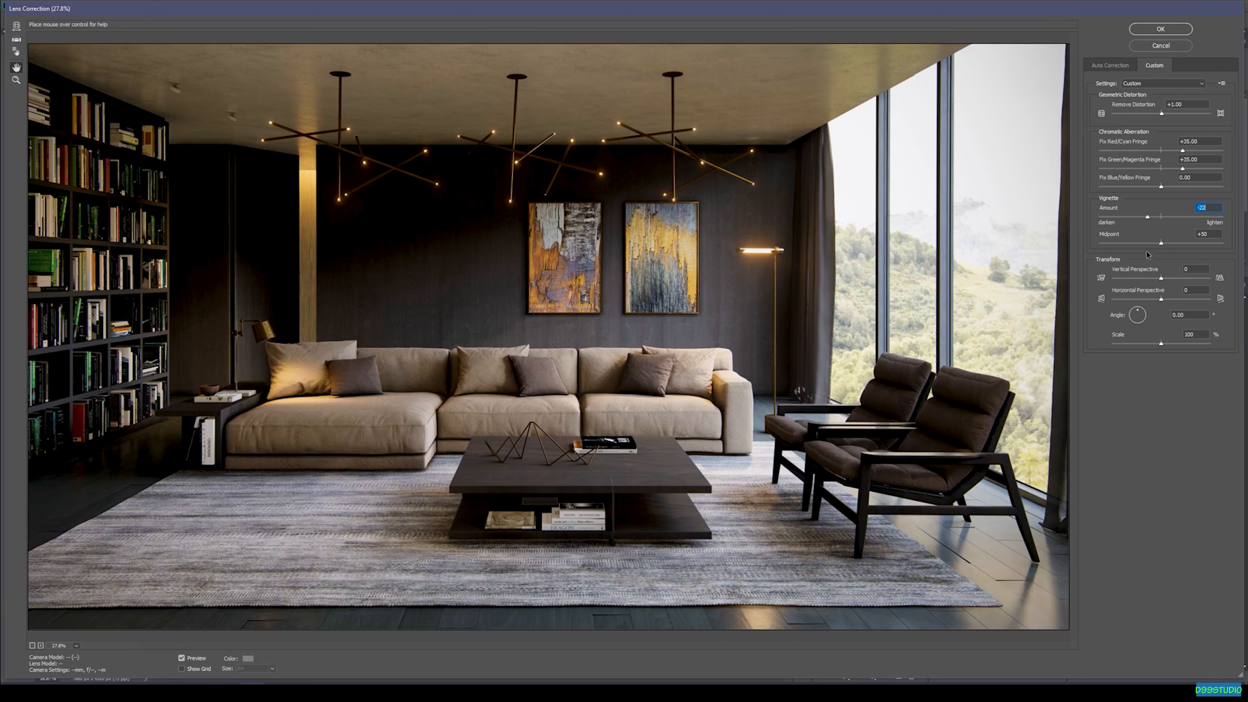
left_click_drag(1164, 244, 1167, 243)
left_click(1162, 29)
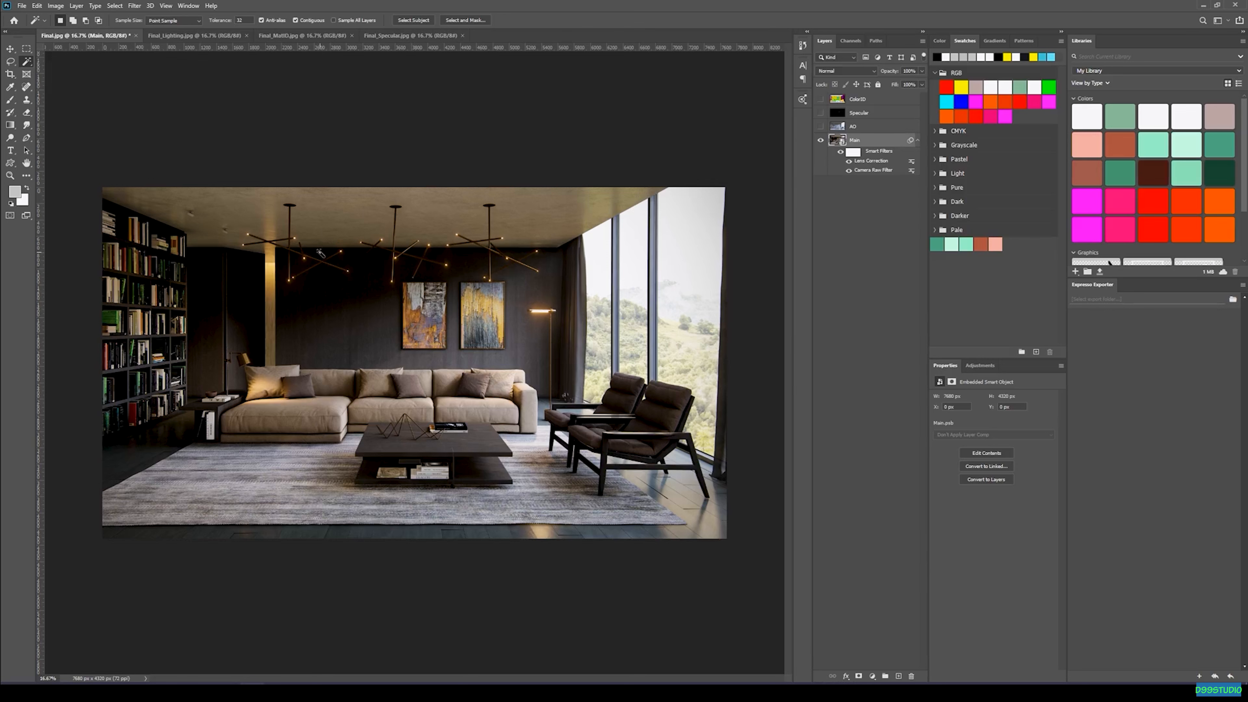
- Apply an Add Noise filter to the Main layer with a 2.4% amount, Uniform distribution and Monochromatic enabled
left_click(135, 5)
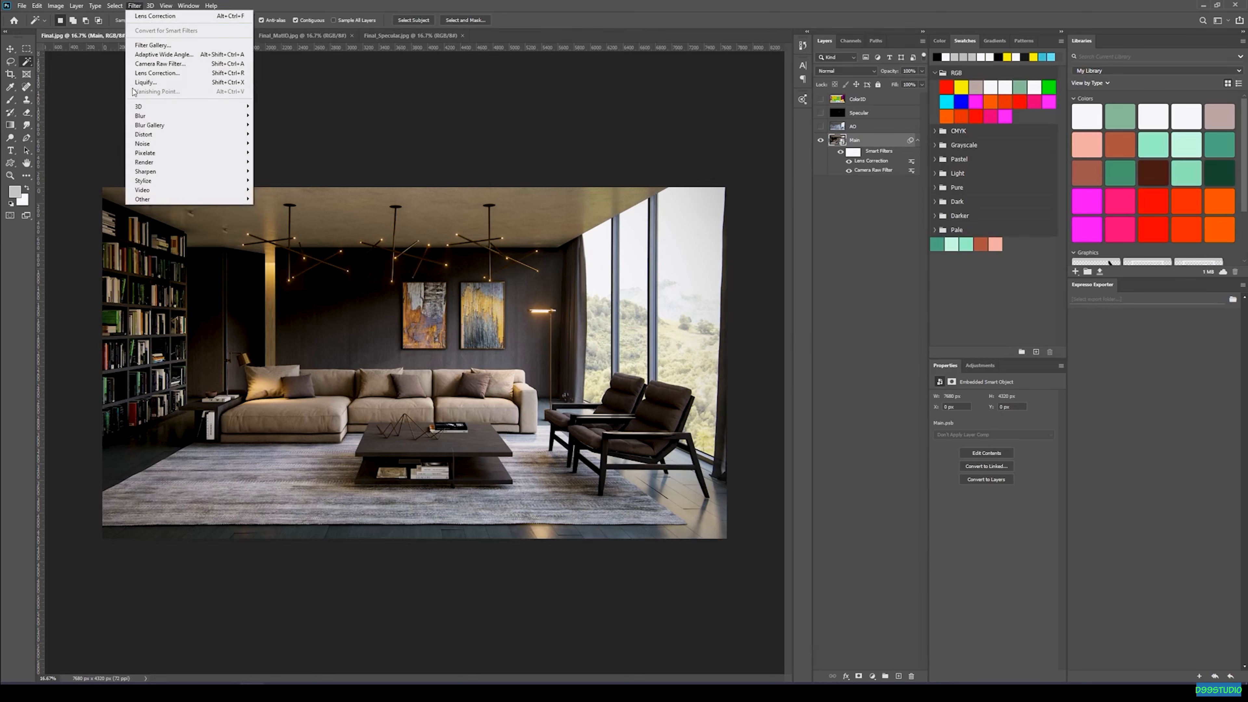
mouse_move(148, 143)
left_click(270, 144)
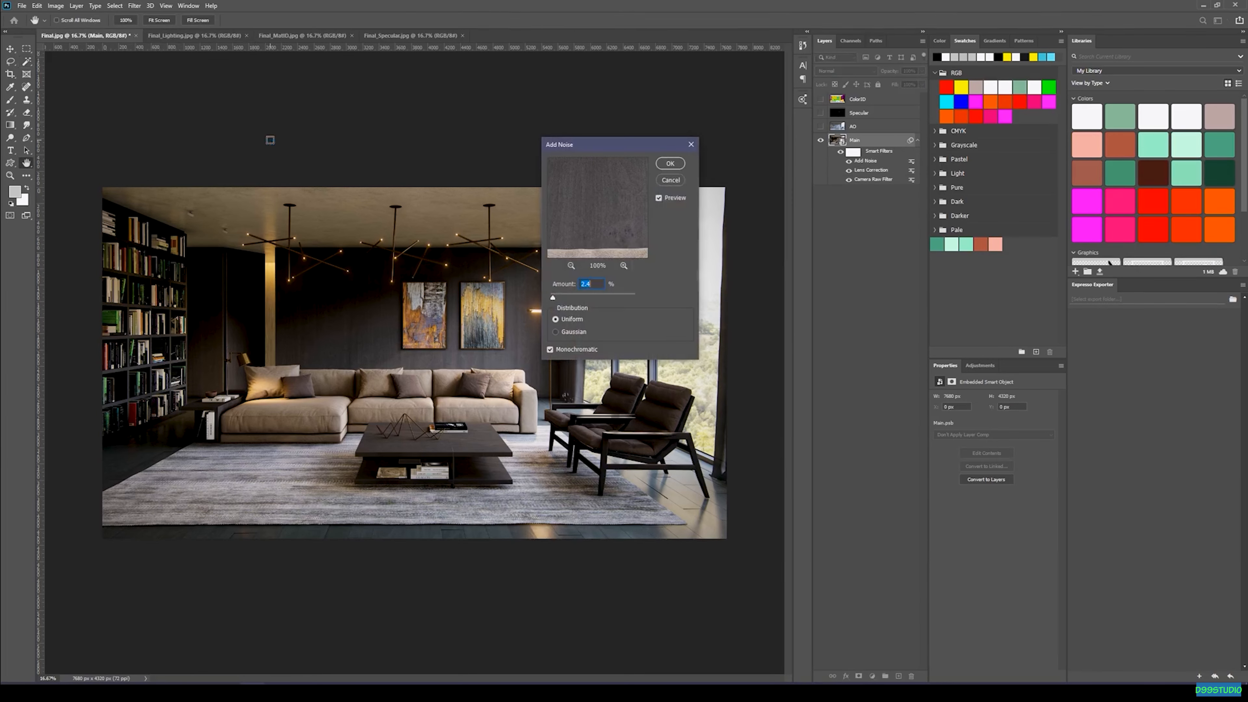
mouse_move(580, 210)
left_mouse_down()
mouse_move(573, 195)
mouse_move(602, 227)
mouse_move(594, 196)
left_mouse_up()
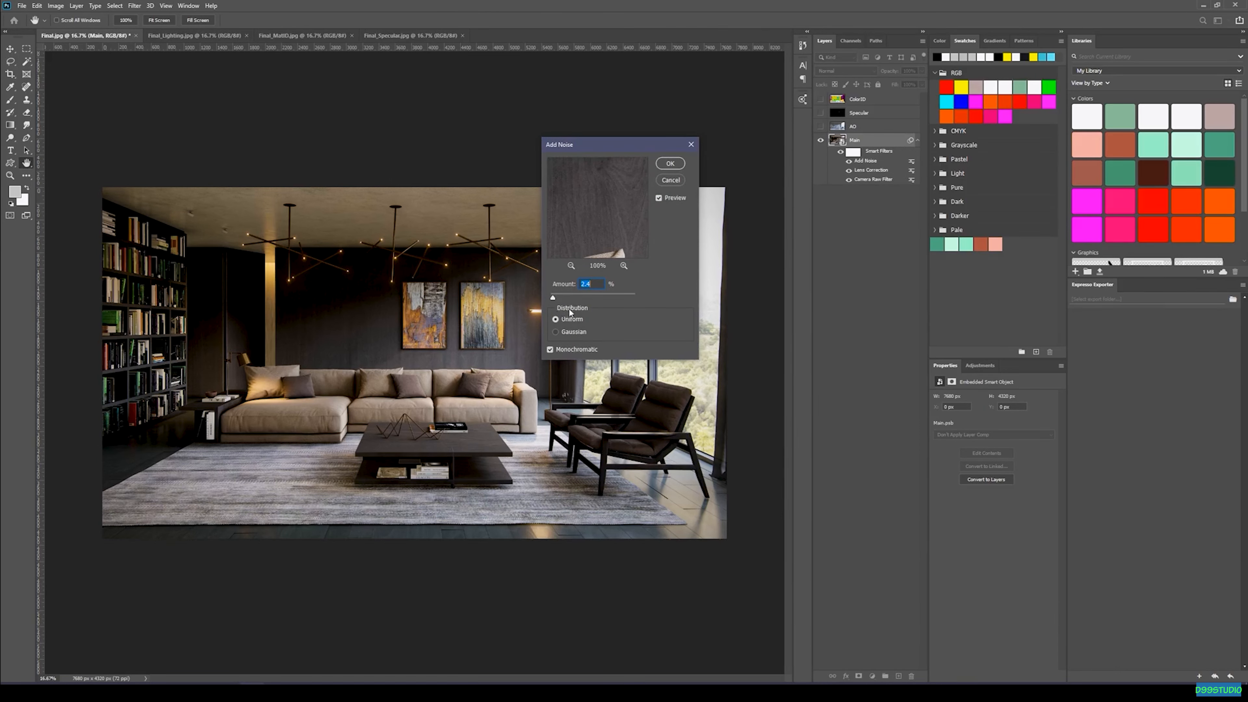
left_click_drag(606, 237, 657, 194)
mouse_move(573, 219)
left_mouse_down()
mouse_move(592, 181)
mouse_move(672, 178)
mouse_move(584, 245)
mouse_move(629, 230)
mouse_move(583, 233)
left_mouse_up()
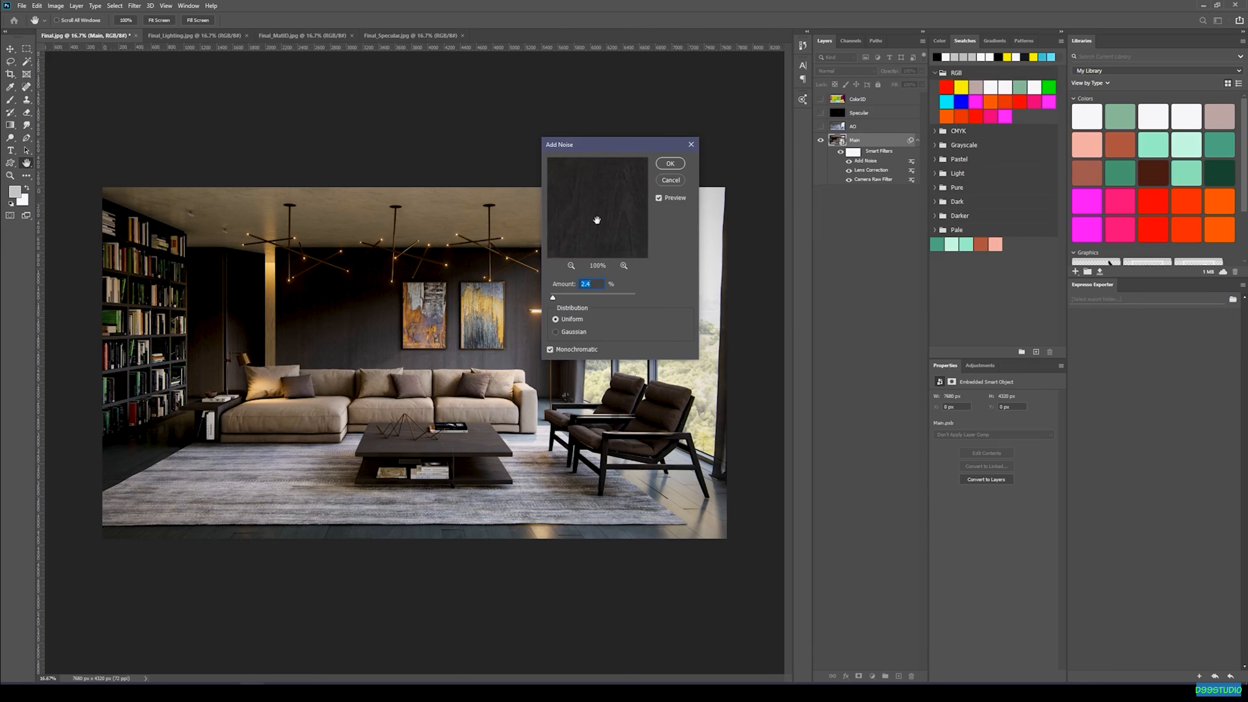
left_click(660, 199)
left_click(670, 163)
key("w")
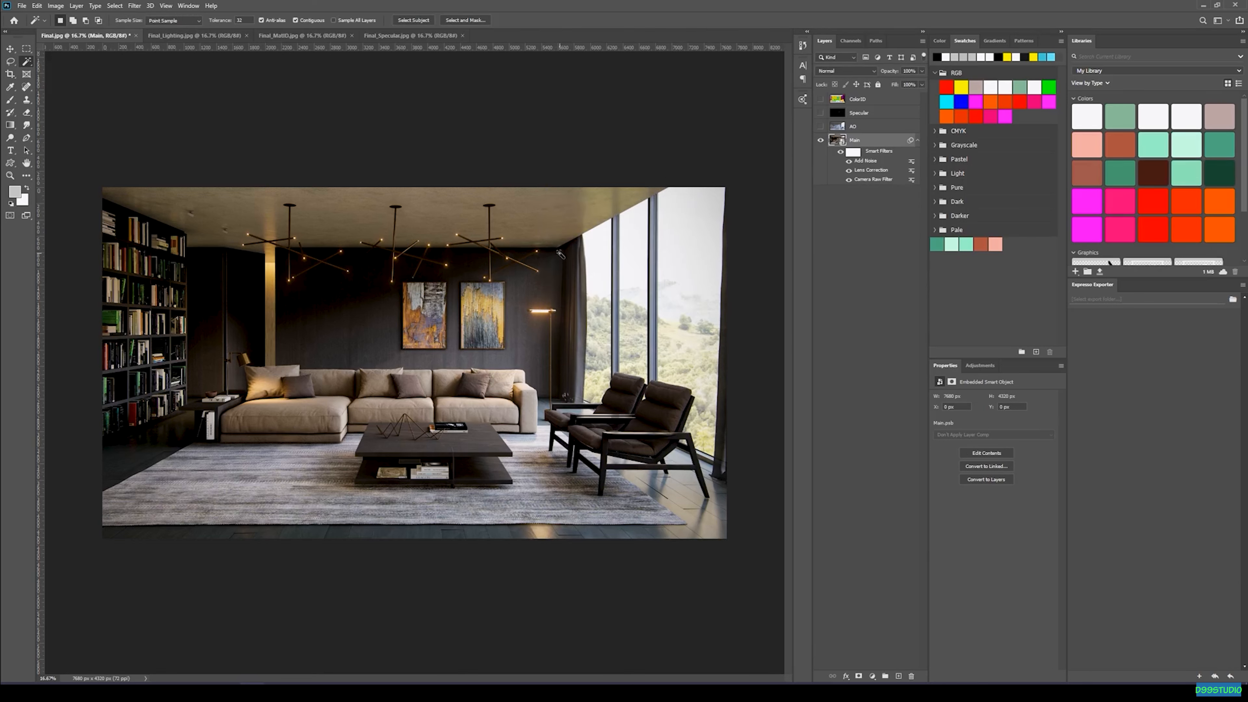
- Make the AO and Specular layers visible, with the AO layer selected
left_click(848, 126)
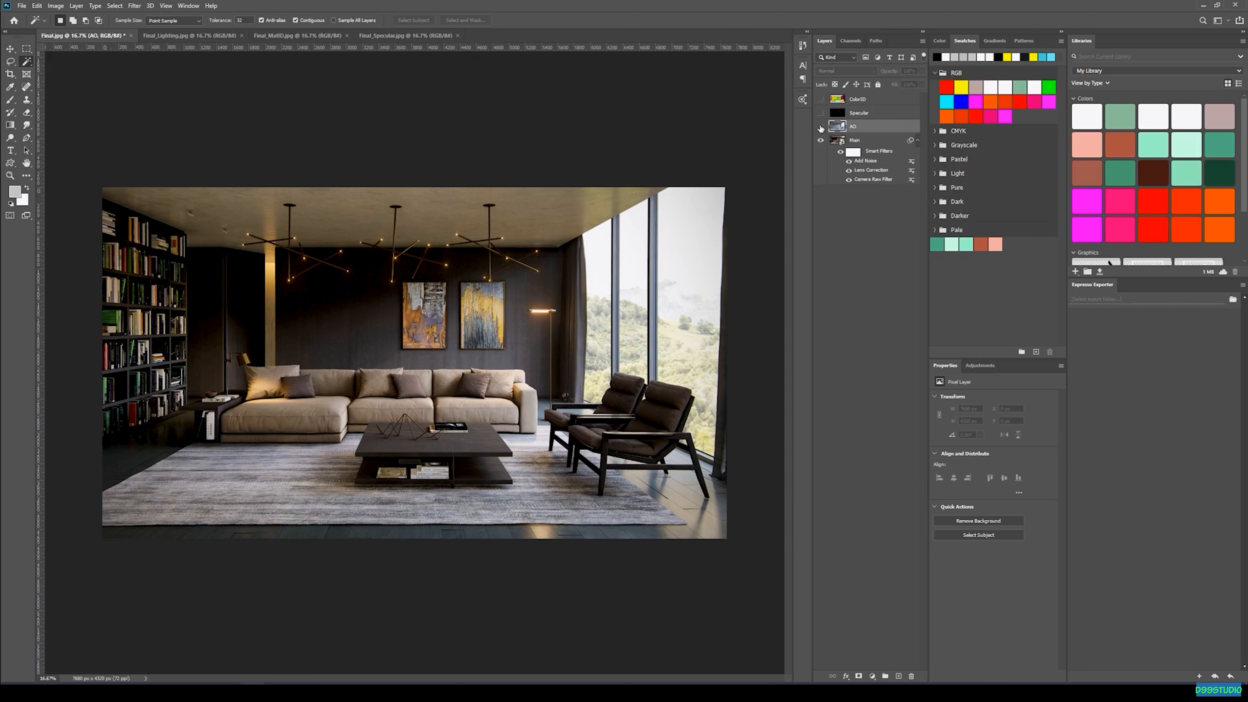
left_click(820, 127)
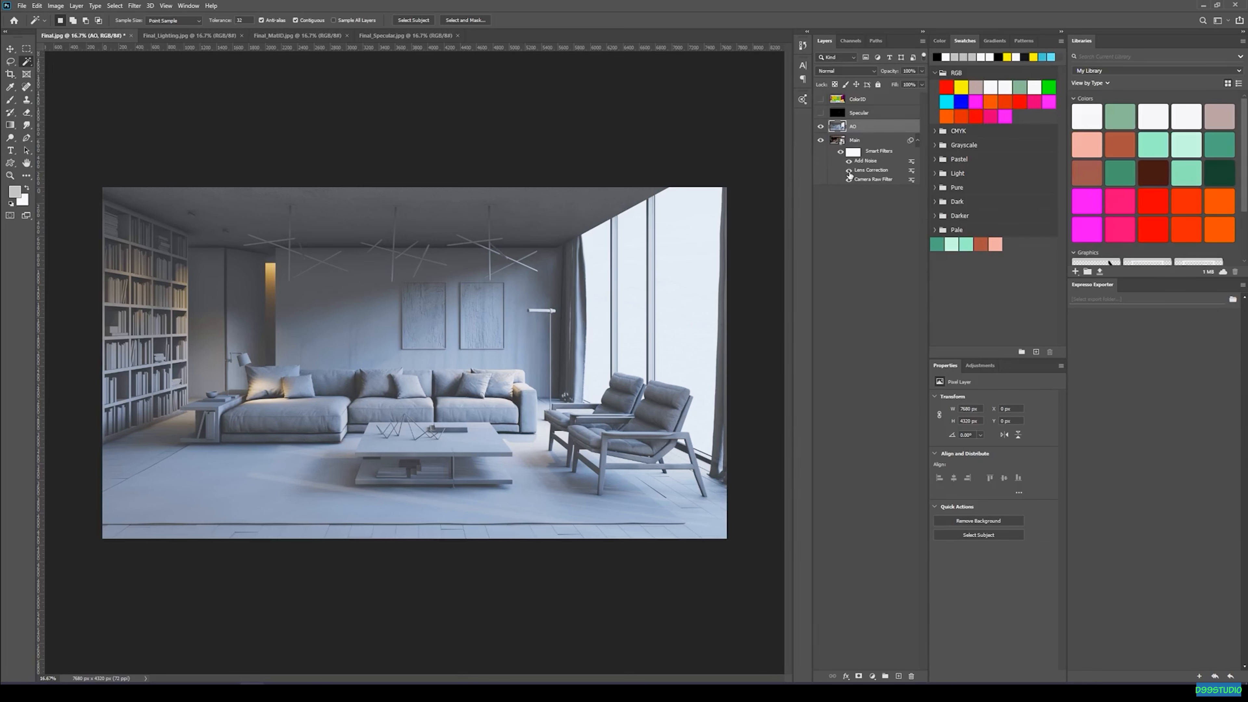
left_click(820, 113)
left_click(858, 114, "ctrl")
right_click(860, 114)
left_click(924, 241)
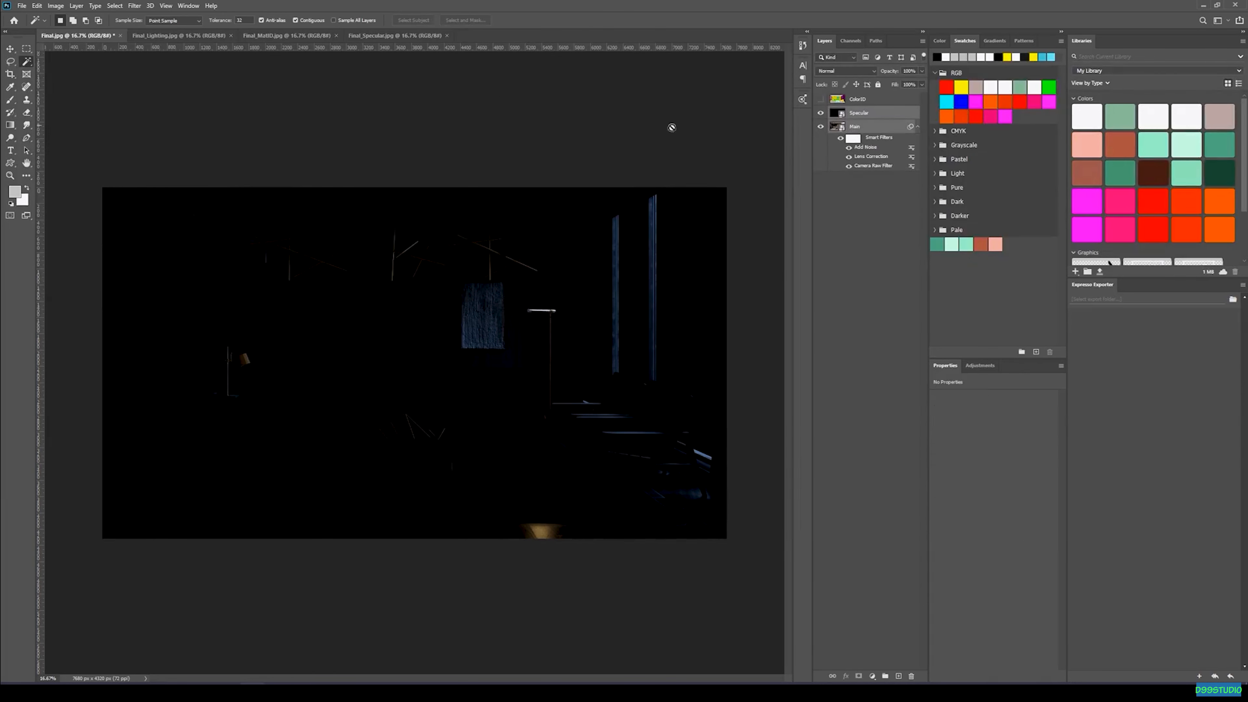
key("ctrl+z")
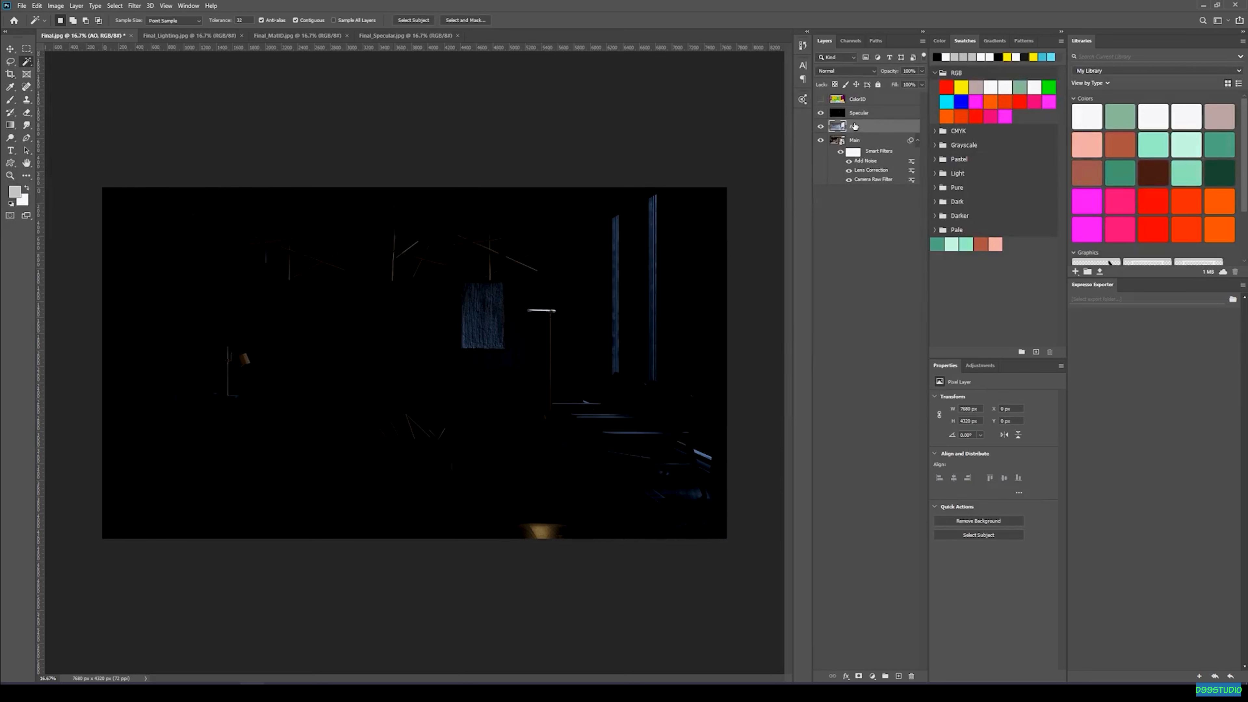
- Convert the AO layer and the Specular layer to separate smart objects
right_click(859, 127)
left_click(890, 251)
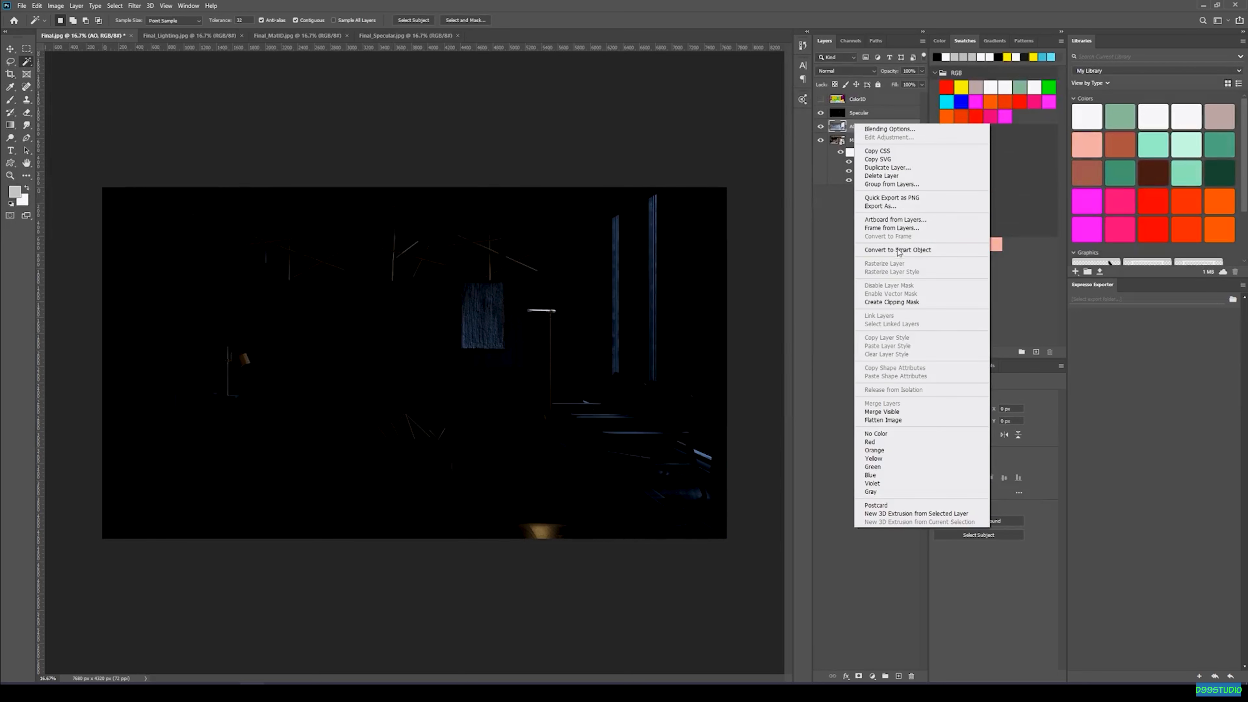
right_click(859, 117)
left_click(899, 241)
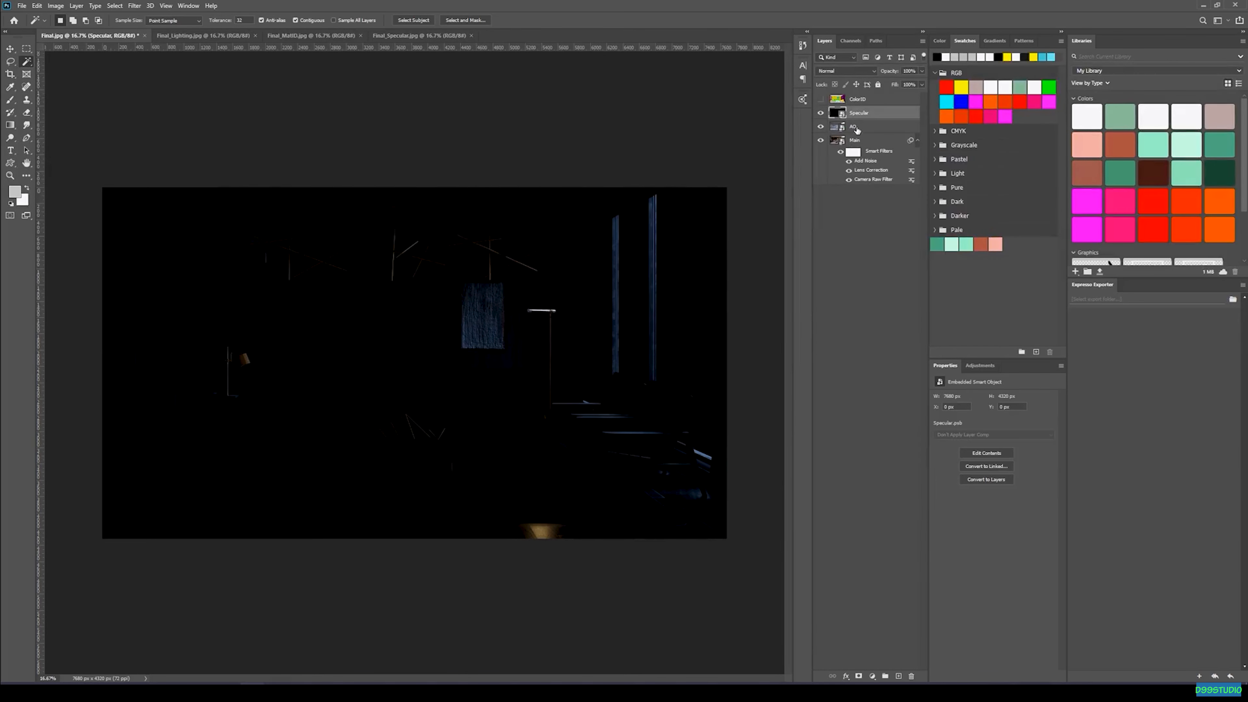
- Start a custom Lens Correction on the AO layer with Remove Distortion at 1 and red/cyan and green/magenta fringe fixes at 35
left_click(857, 129)
left_click(134, 6)
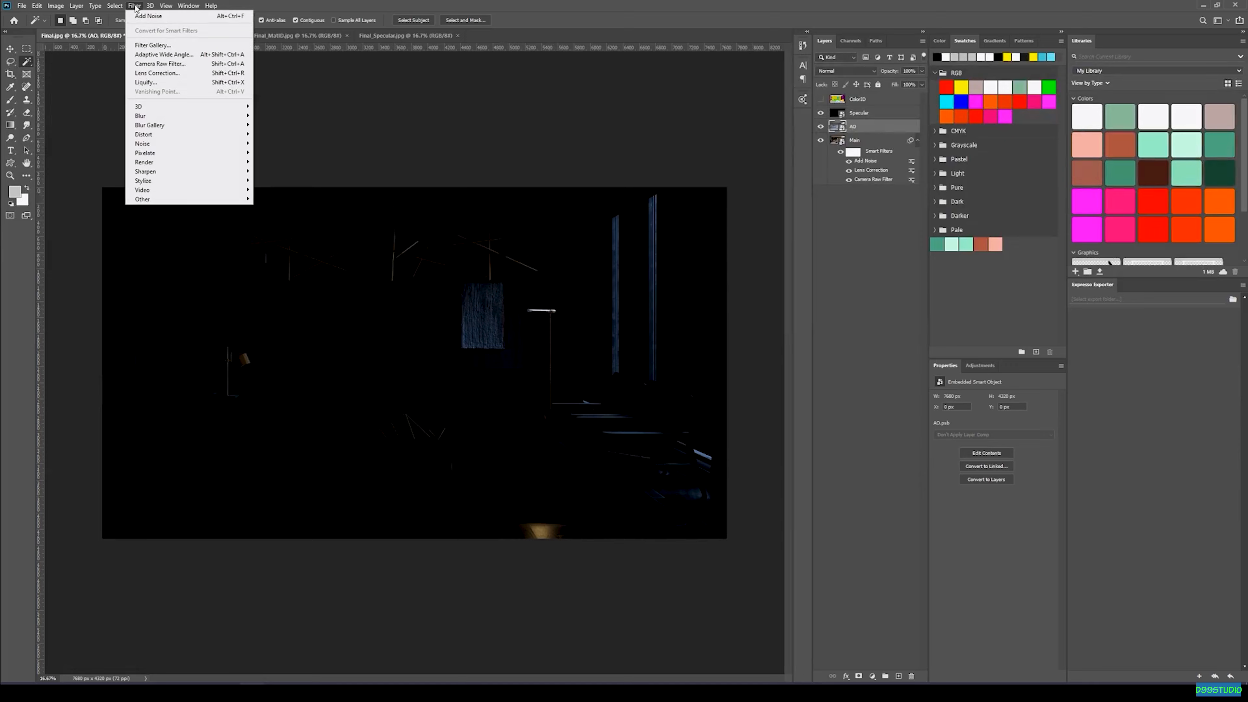
left_click(158, 73)
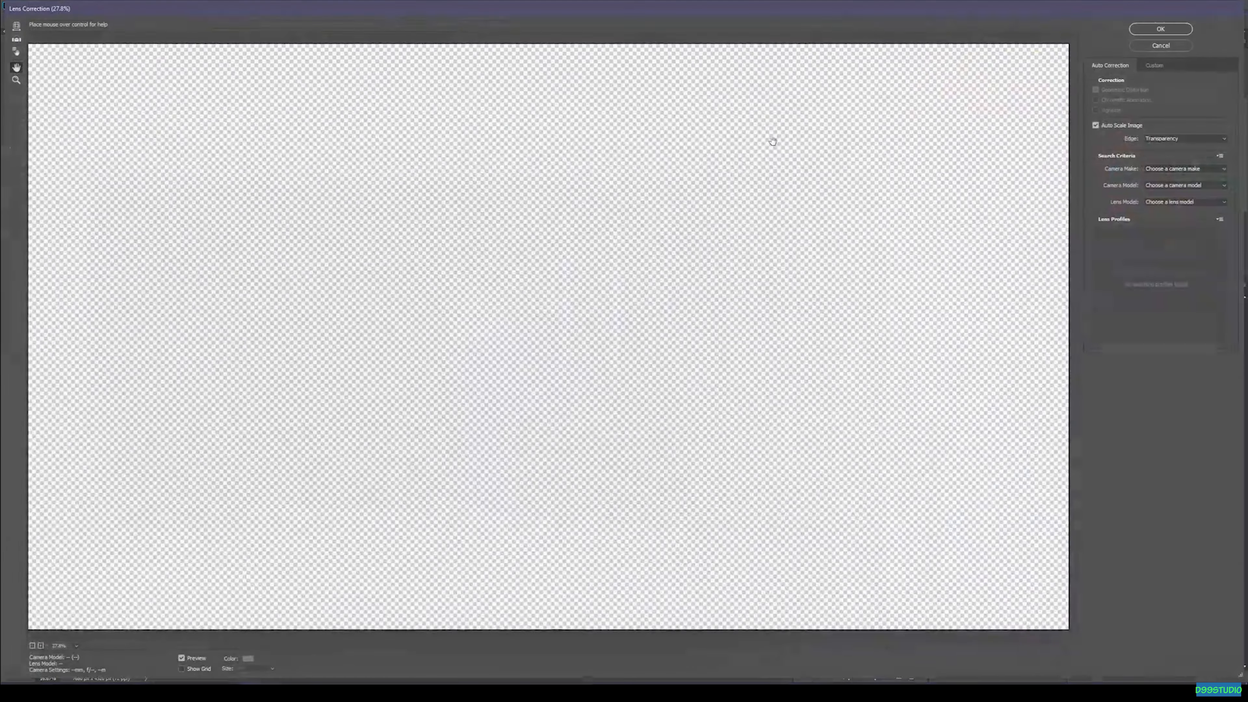
left_click(1154, 65)
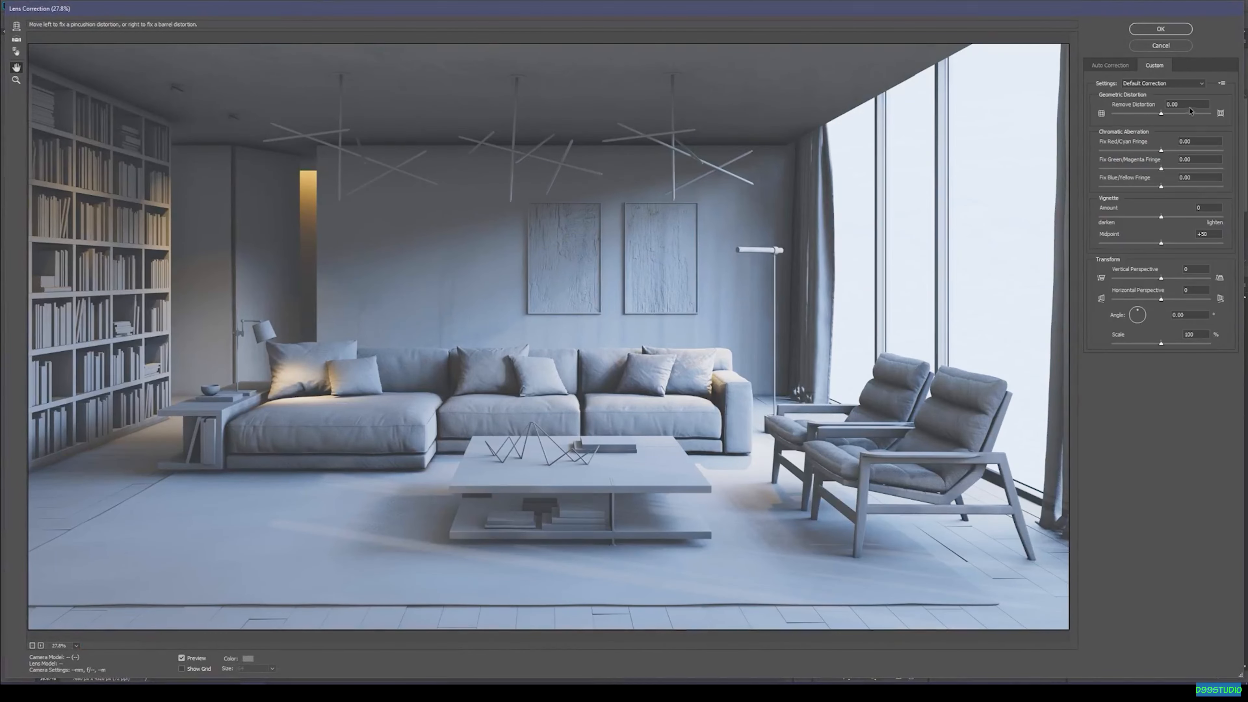
left_click_drag(1133, 108, 1139, 107)
key("ctrl+z")
left_click(1173, 105)
type("1")
key("Tab")
type("35")
key("Tab")
type("35")
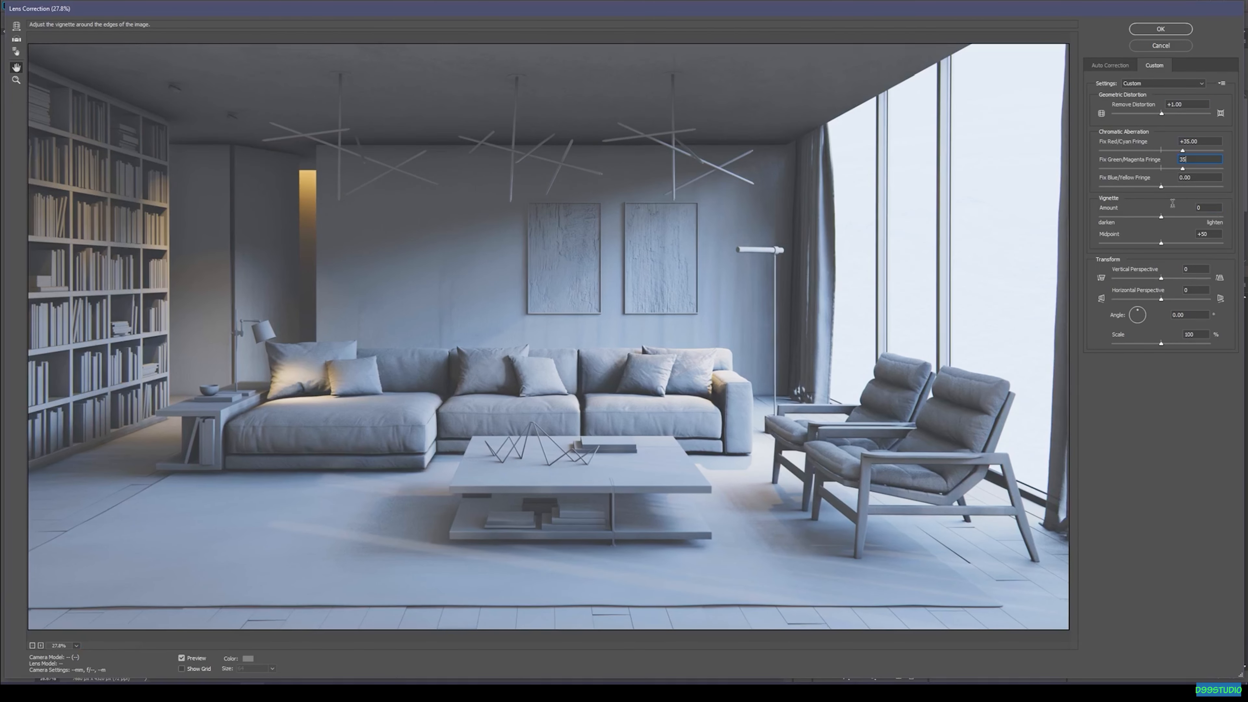
- Set the vignette amount to -22 and its midpoint to 55, and apply the lens correction to the AO layer
left_click(1205, 208)
type("-22")
key("Tab")
type("55")
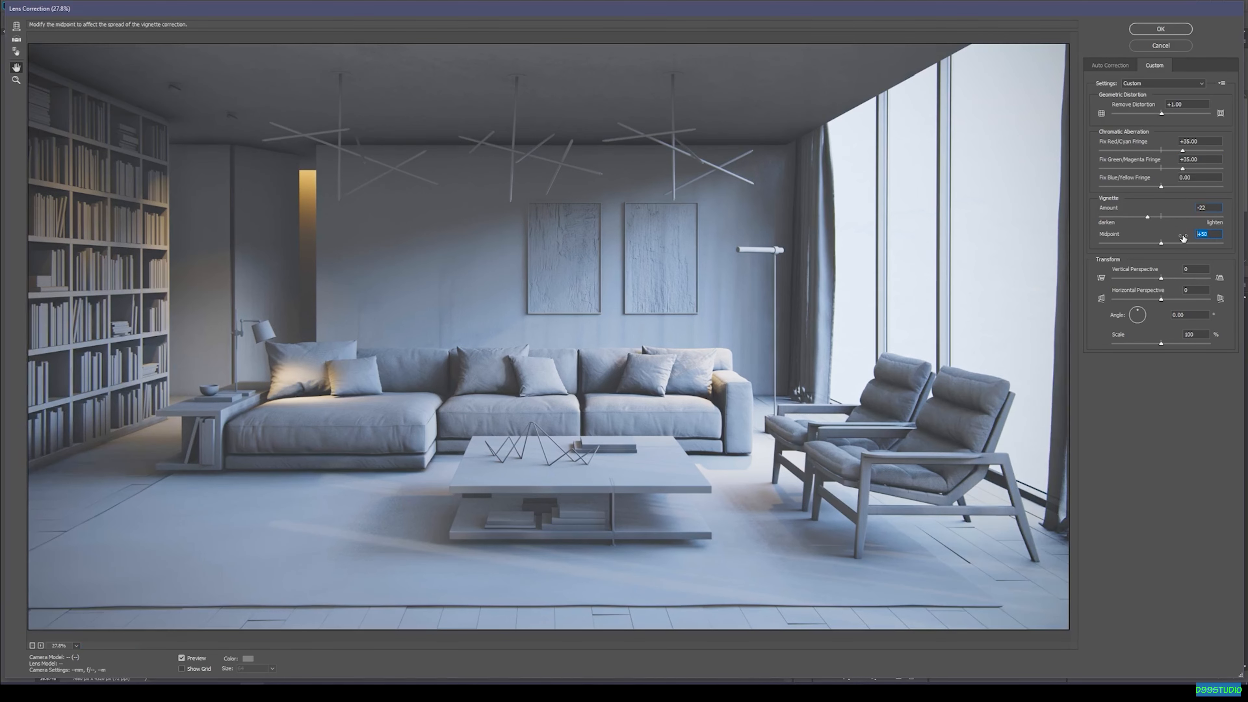
left_click(1173, 29)
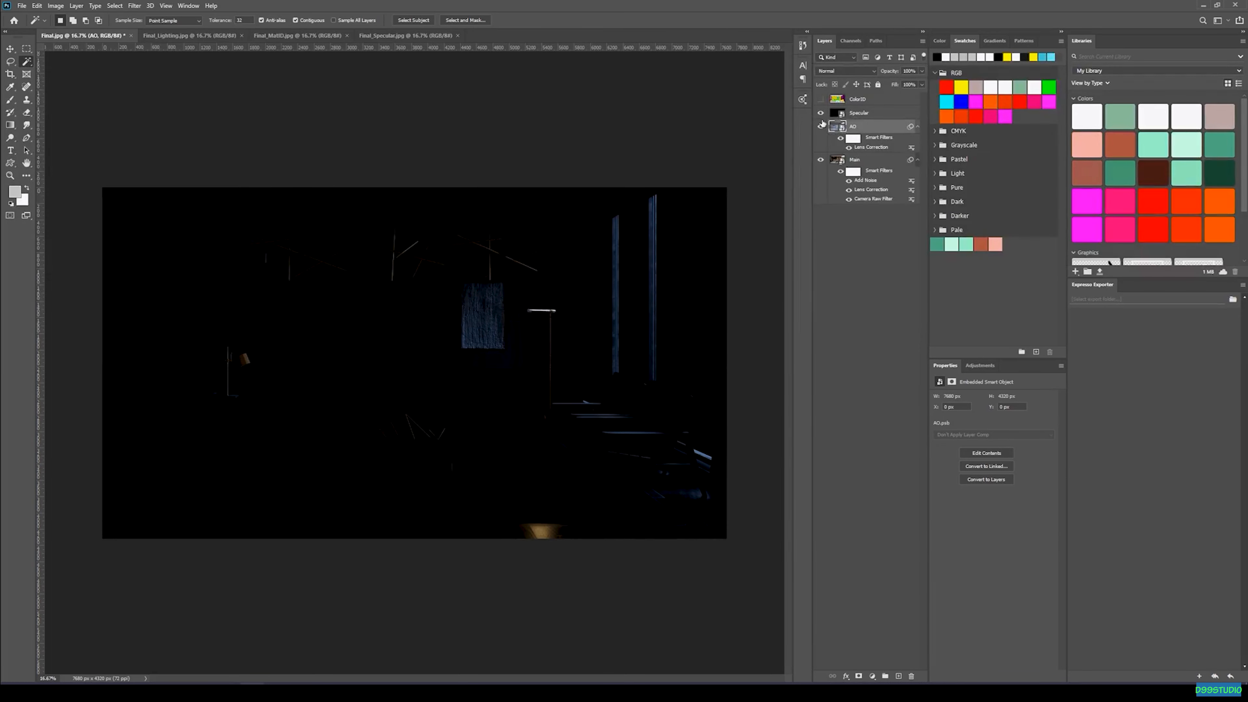
- Start a custom Lens Correction on the Specular layer with Remove Distortion at 1 and red/cyan and green/magenta fringe fixes at 35
left_click(852, 114)
left_click(133, 6)
left_click(147, 16)
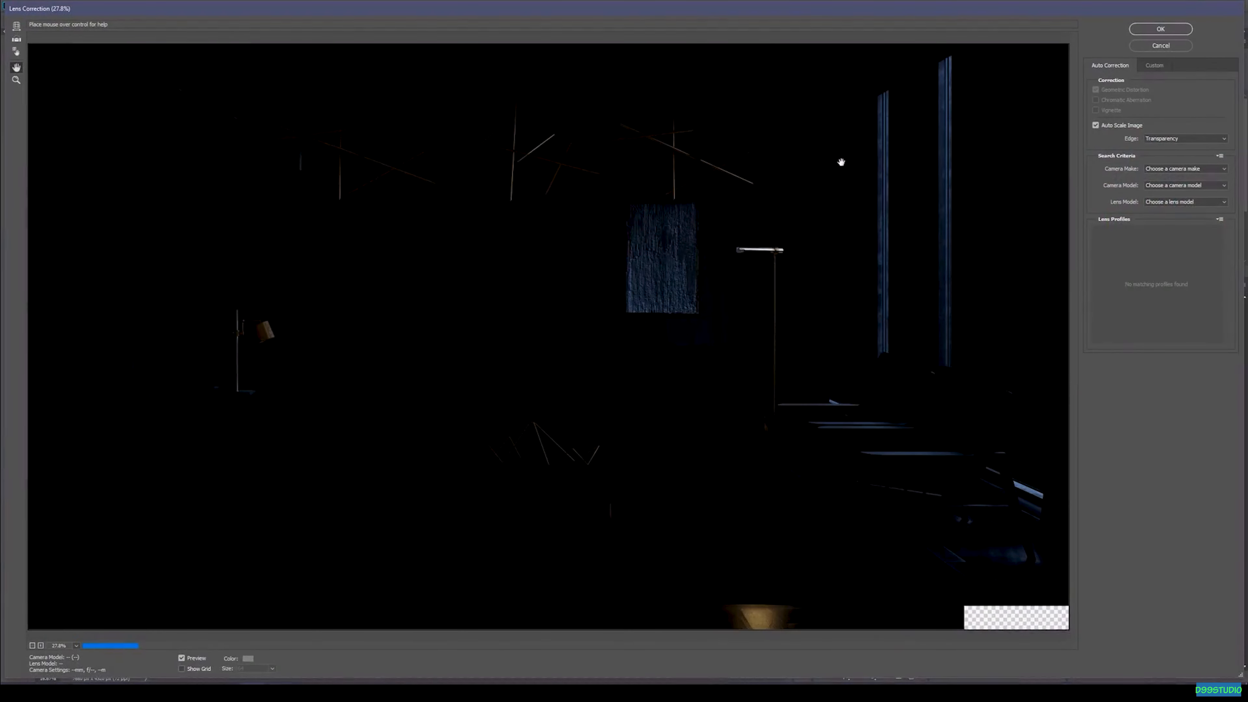
left_click(1155, 66)
double_click(1191, 104)
type("1")
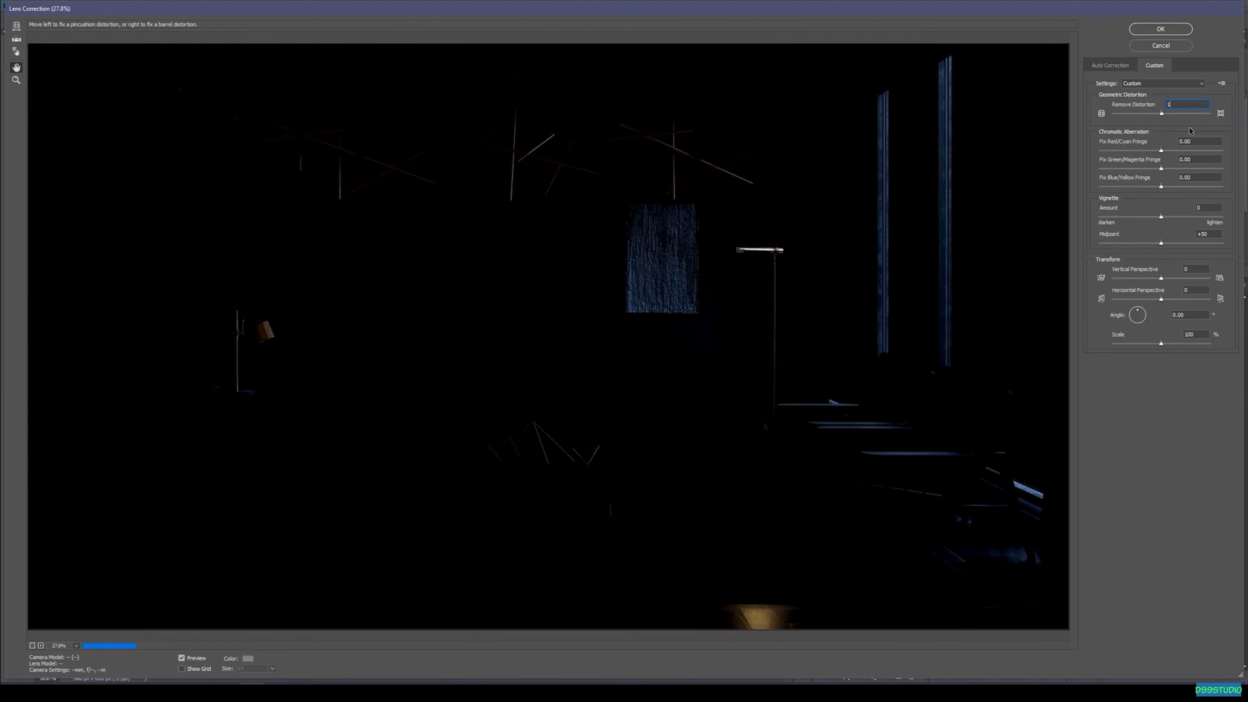
double_click(1201, 142)
type("35")
double_click(1200, 160)
type("35")
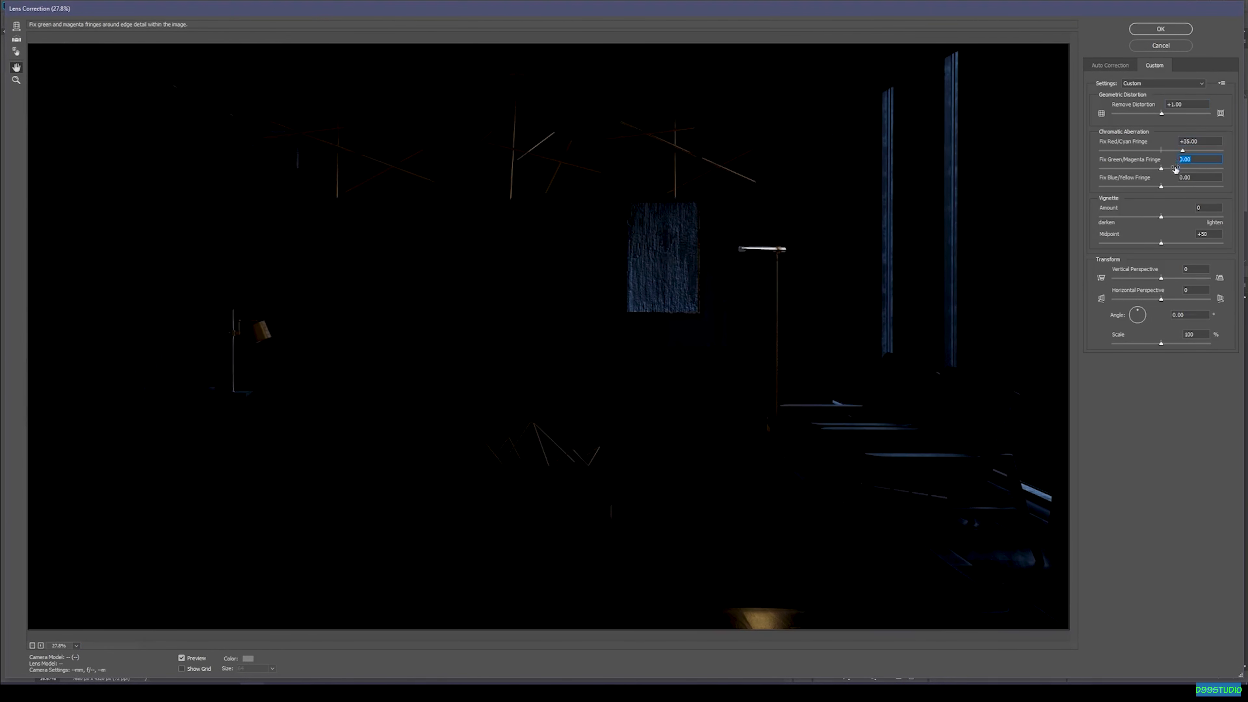
- Set the vignette amount to -22, adjust its midpoint, and apply the lens correction to the Specular layer
double_click(1205, 208)
type("-")
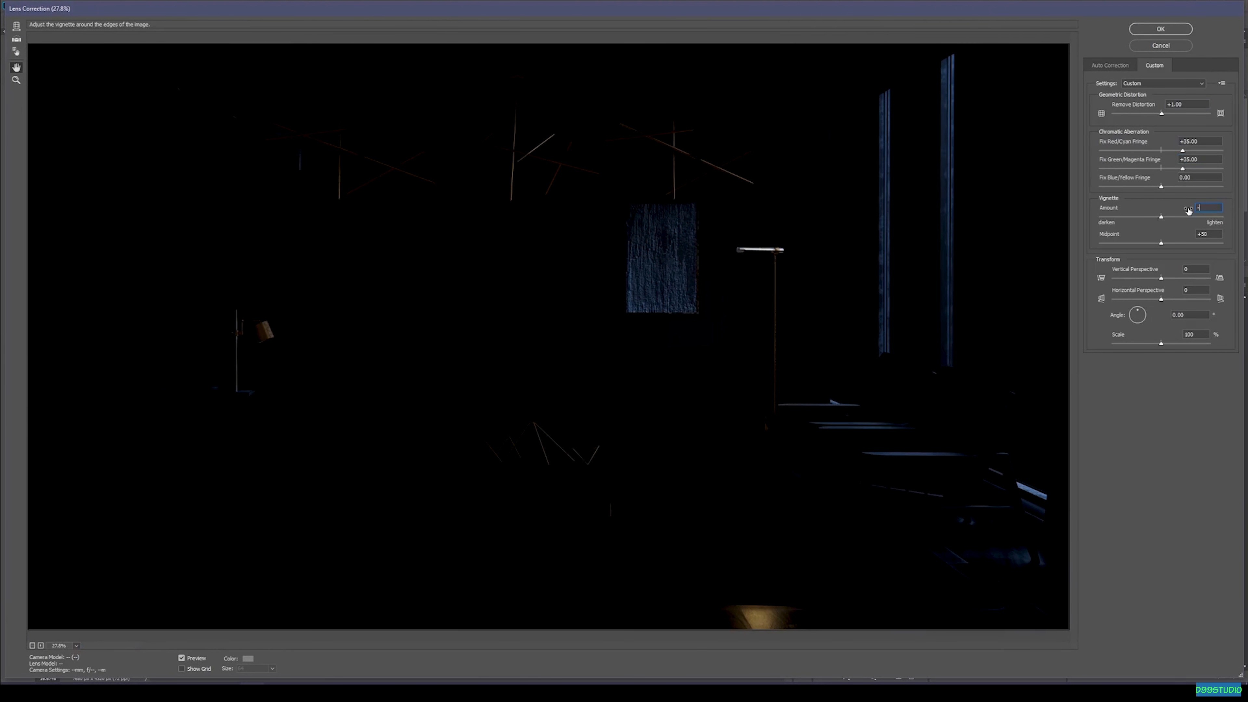
type("22")
key("Tab")
type("5")
left_click(1177, 28)
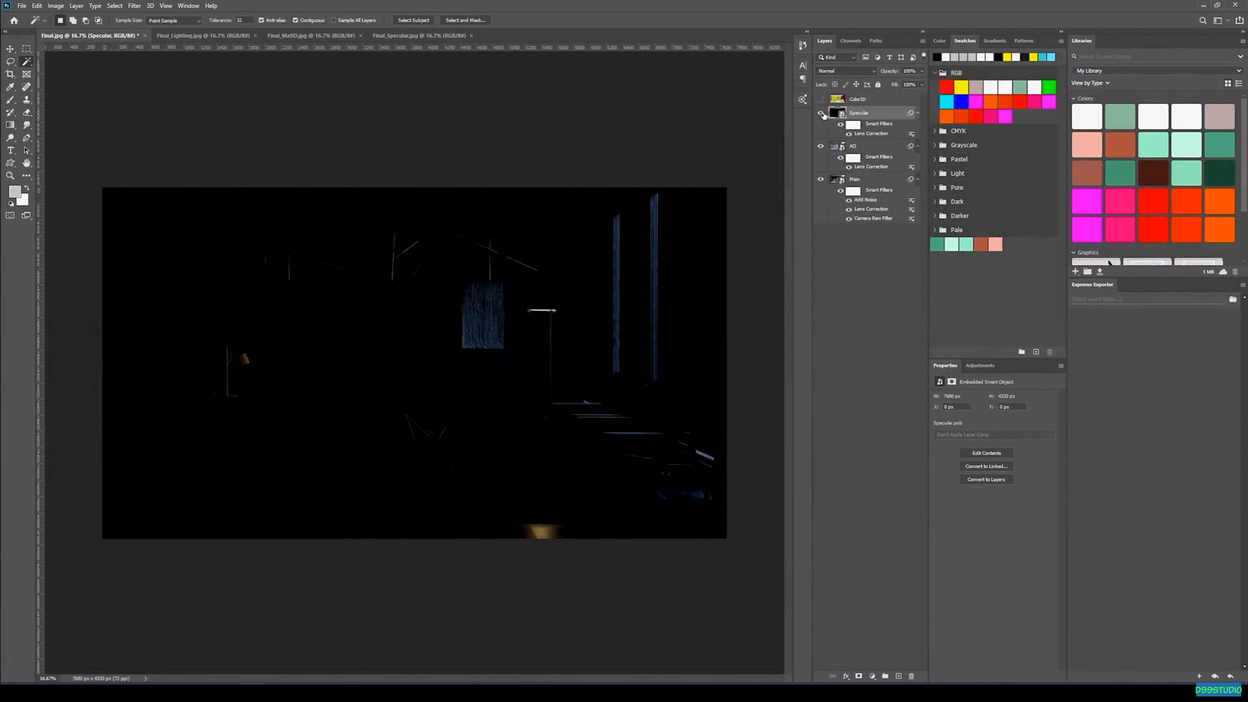
- Hide the Specular layer and compare the image with the AO layer shown and hidden, leaving AO visible
left_click(820, 112)
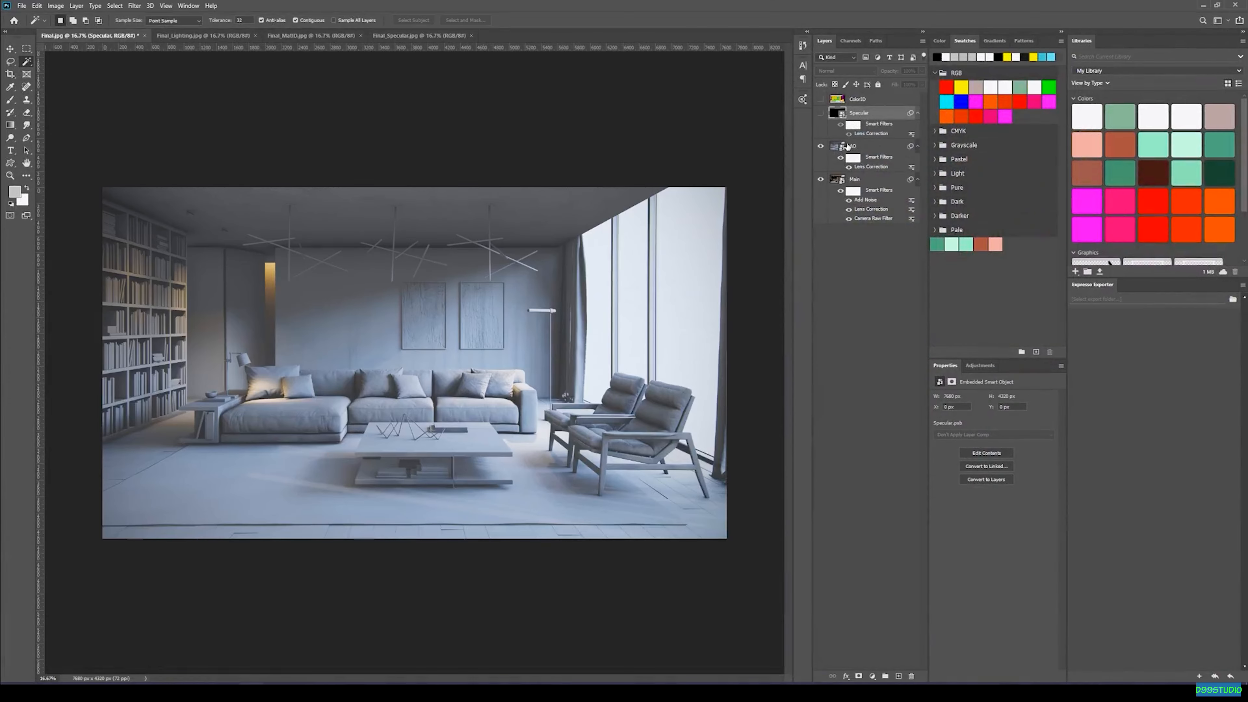
left_click(853, 146)
left_click(821, 146)
left_click(821, 147)
left_click(821, 147)
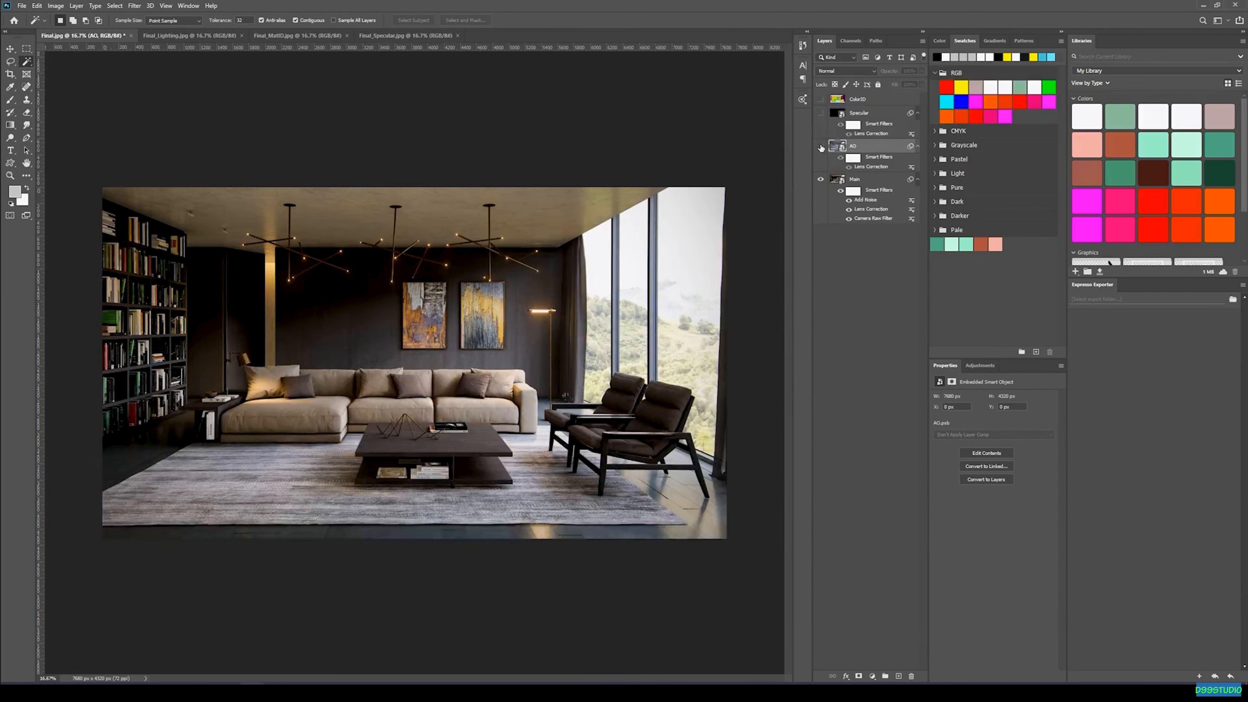
left_click(821, 147)
left_click(821, 147)
left_click(821, 146)
left_click(821, 147)
left_click(821, 147)
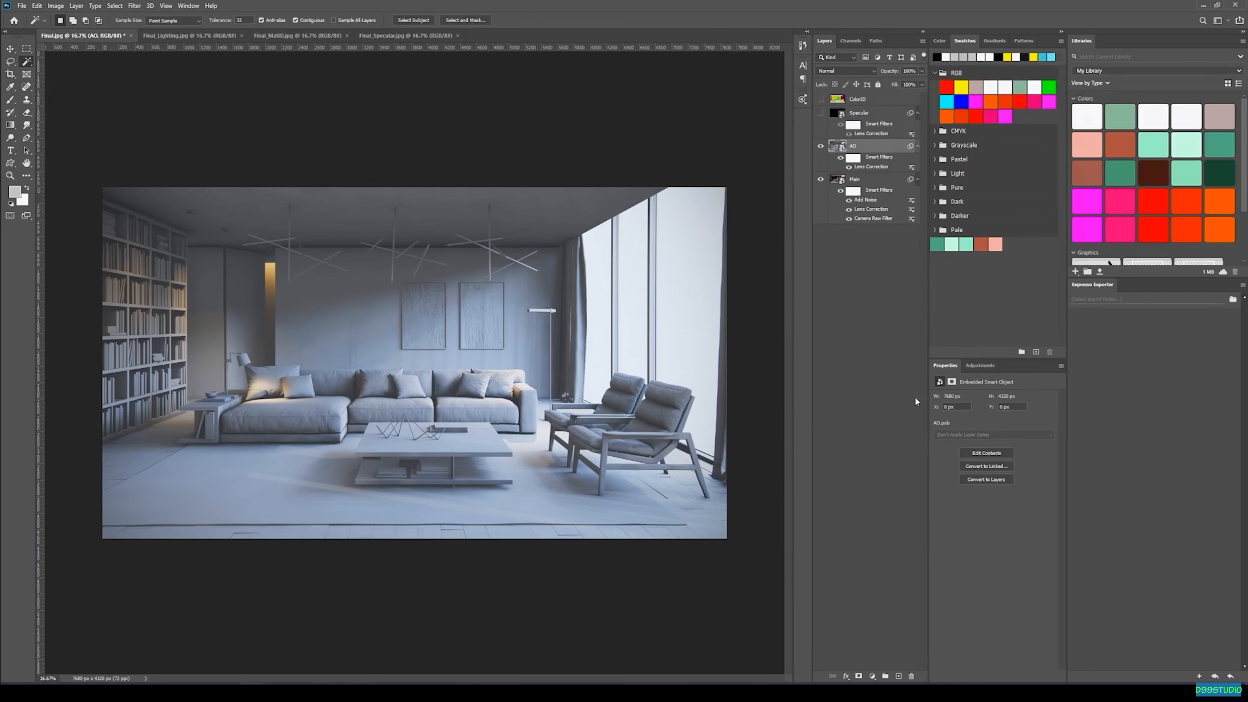
- Add a Levels adjustment clipped to the AO layer with input black at 34 and input white at 249
left_click(873, 676)
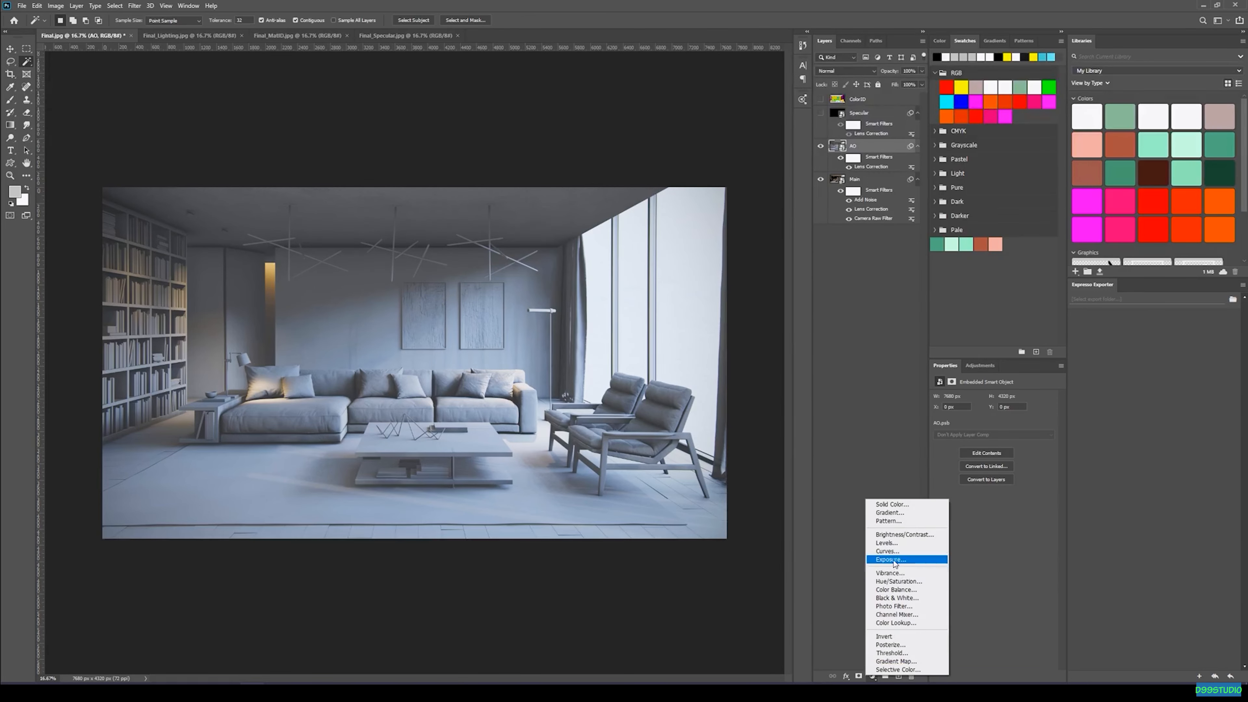
left_click(894, 543)
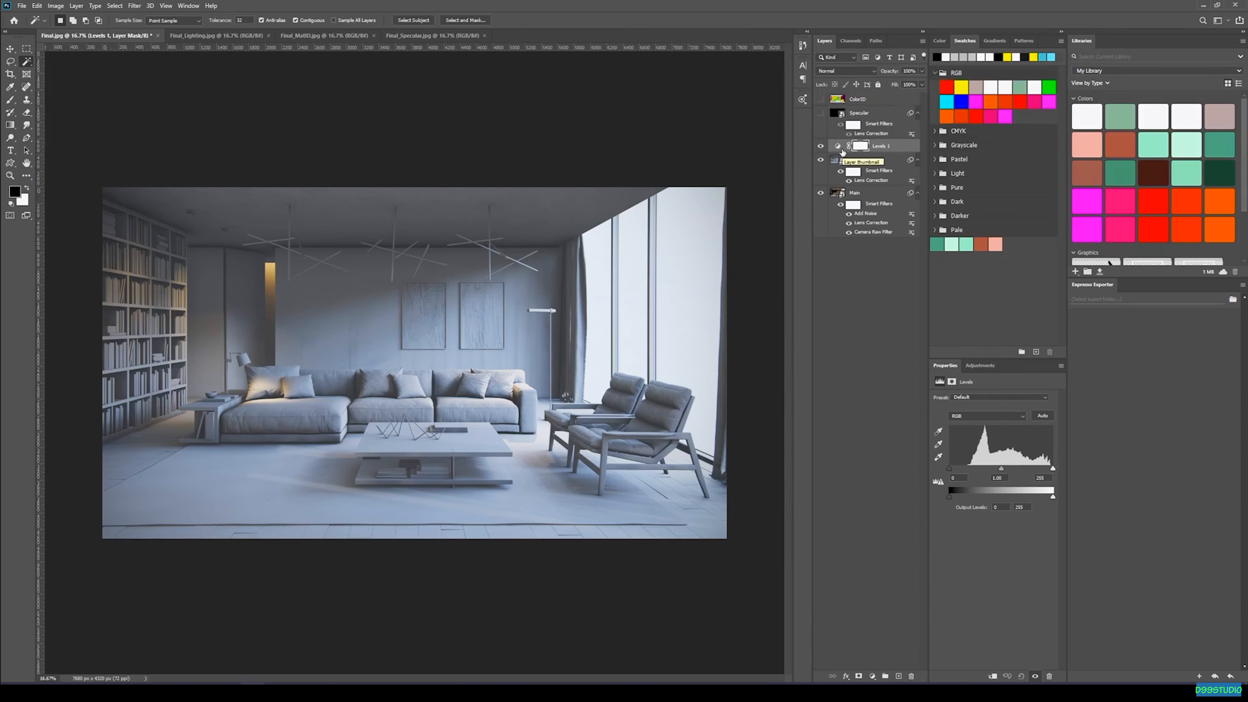
key("ctrl+0")
left_click(838, 147)
left_click(843, 153, "alt")
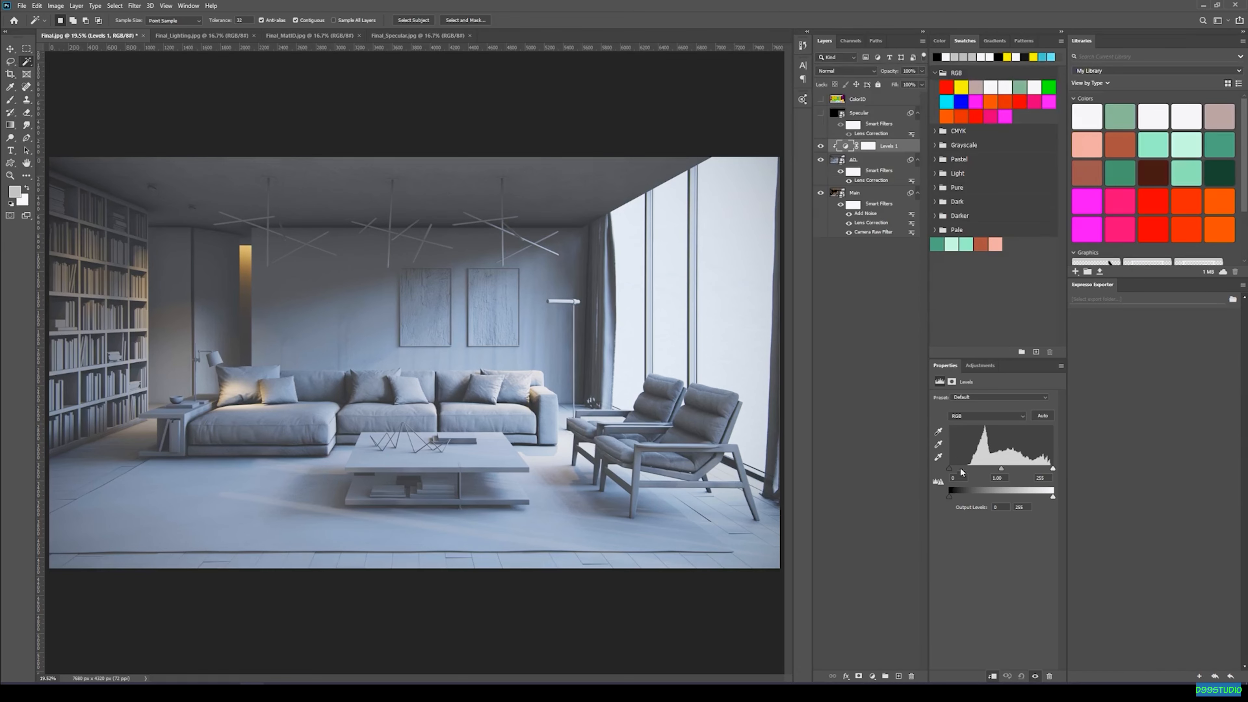
left_click_drag(951, 470, 964, 471)
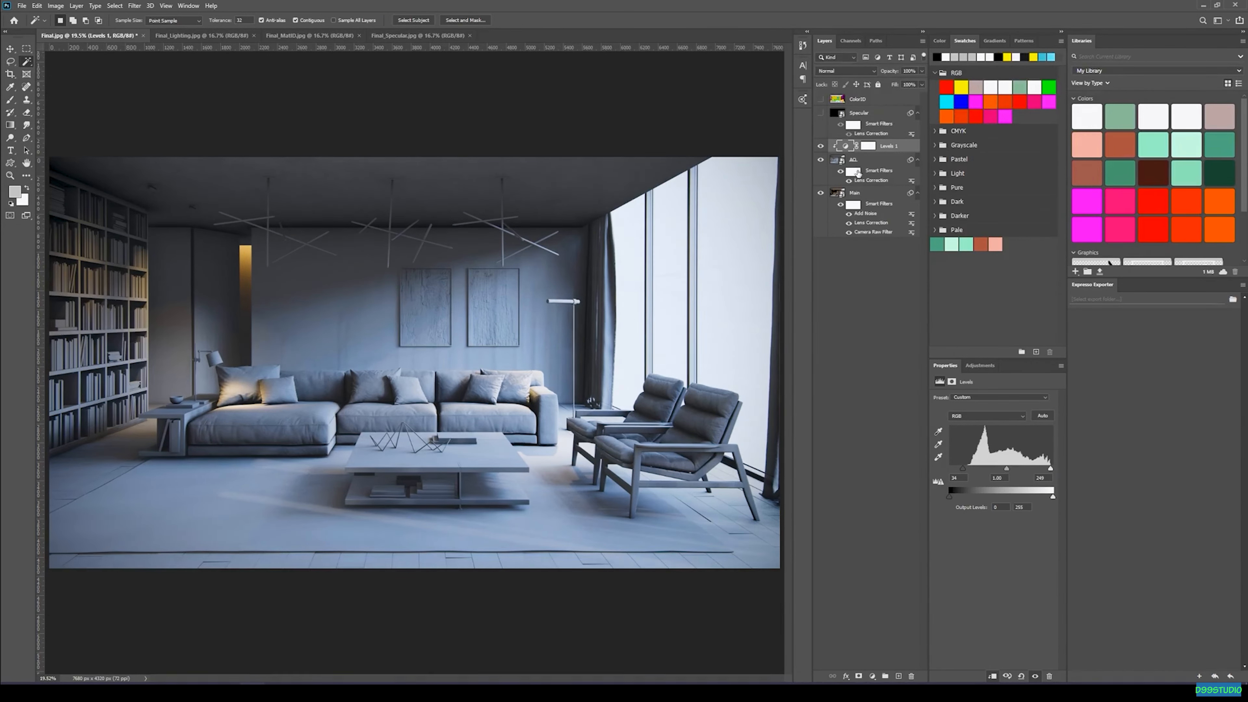
- Add a clipped Hue/Saturation adjustment above the Levels layer and set its saturation to -100
left_click(872, 677)
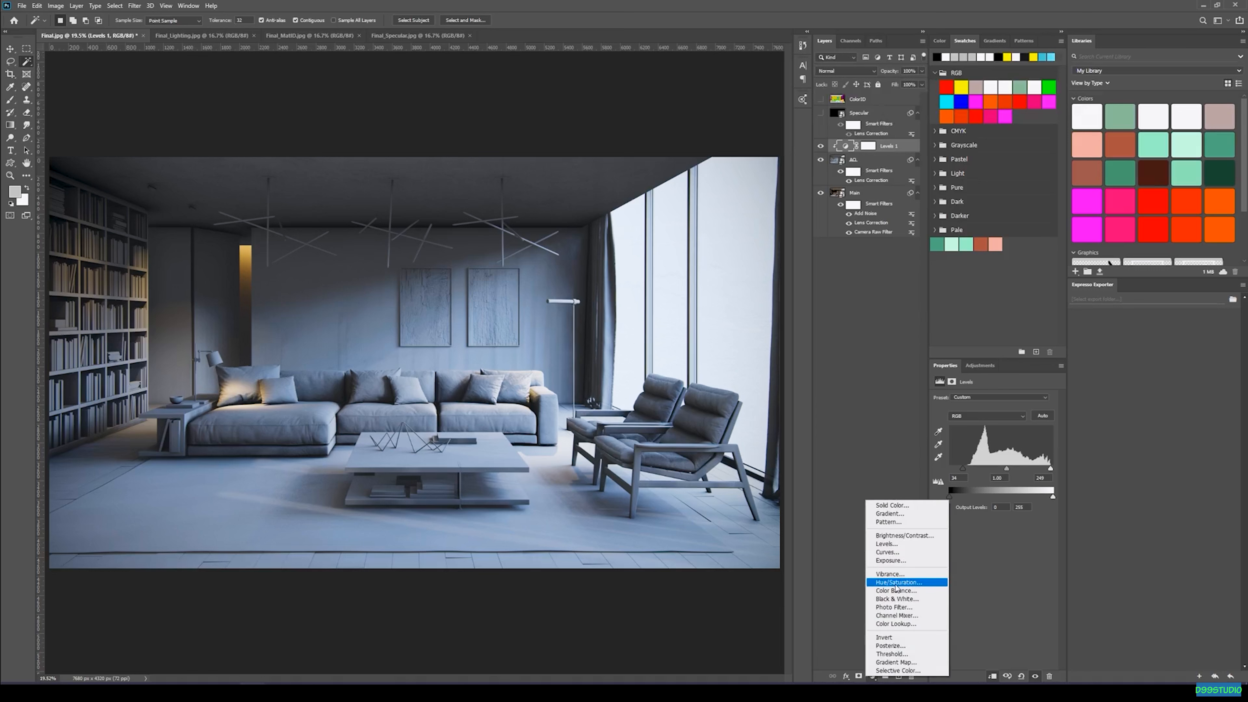
left_click(884, 588)
left_click(847, 149, "alt")
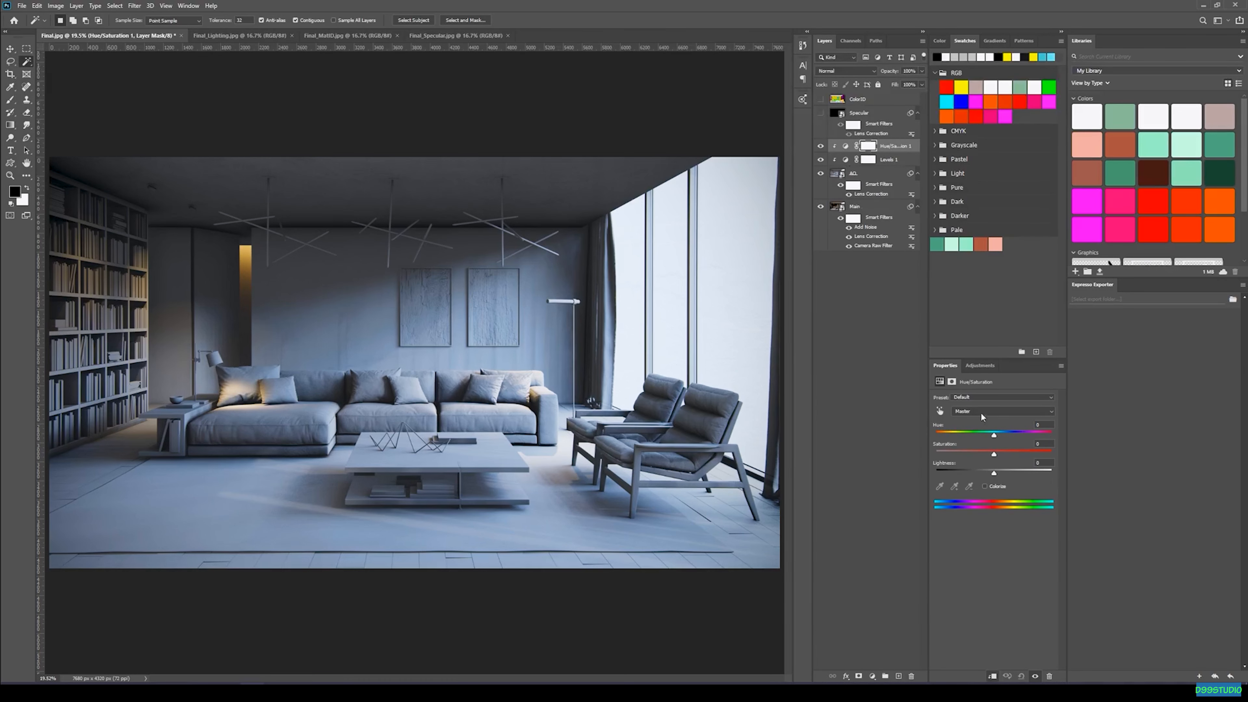
left_click_drag(997, 452, 934, 457)
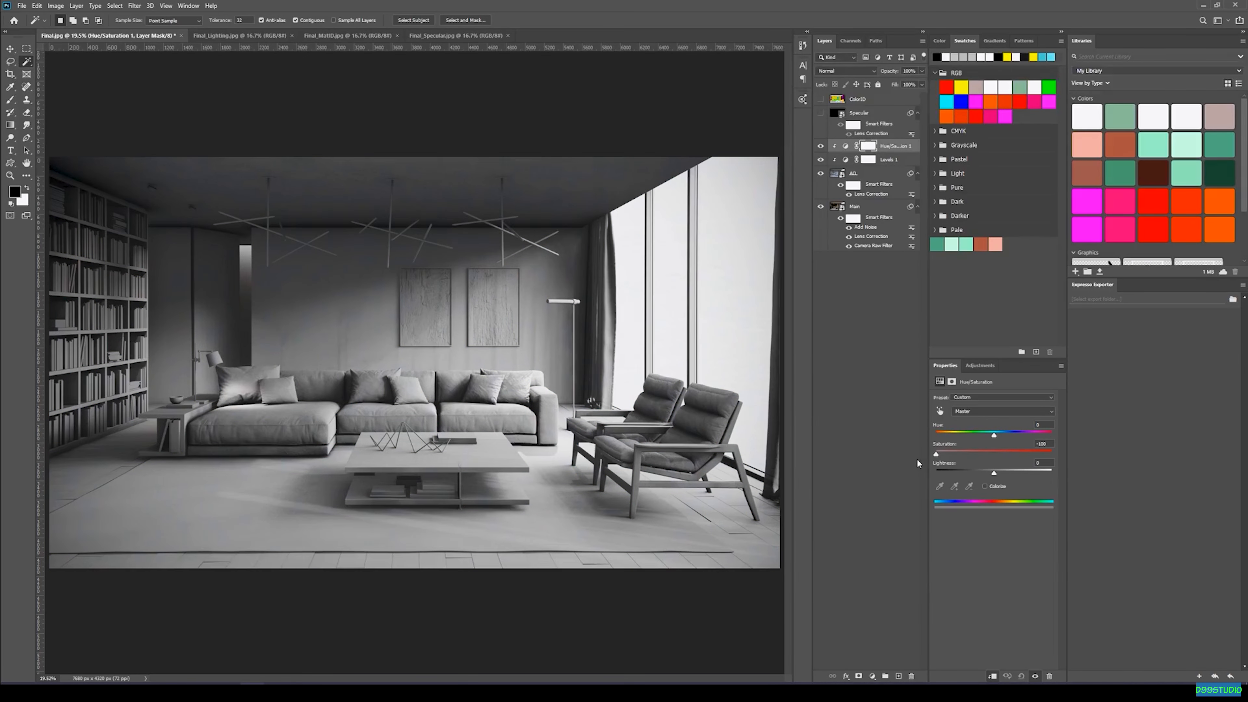
- Add a white layer mask to the AO layer
left_click(865, 173)
left_click(858, 676)
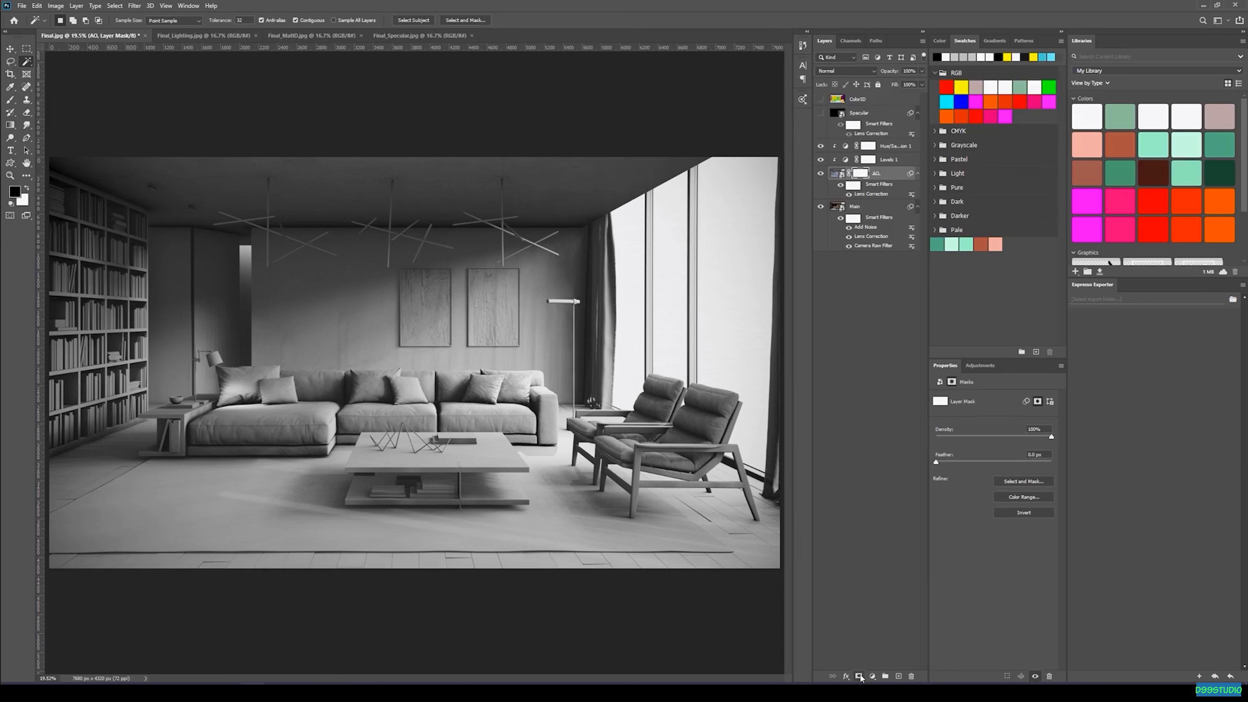
- Set the AO layer's blend mode to Multiply and invert its layer mask to black
left_click(855, 70)
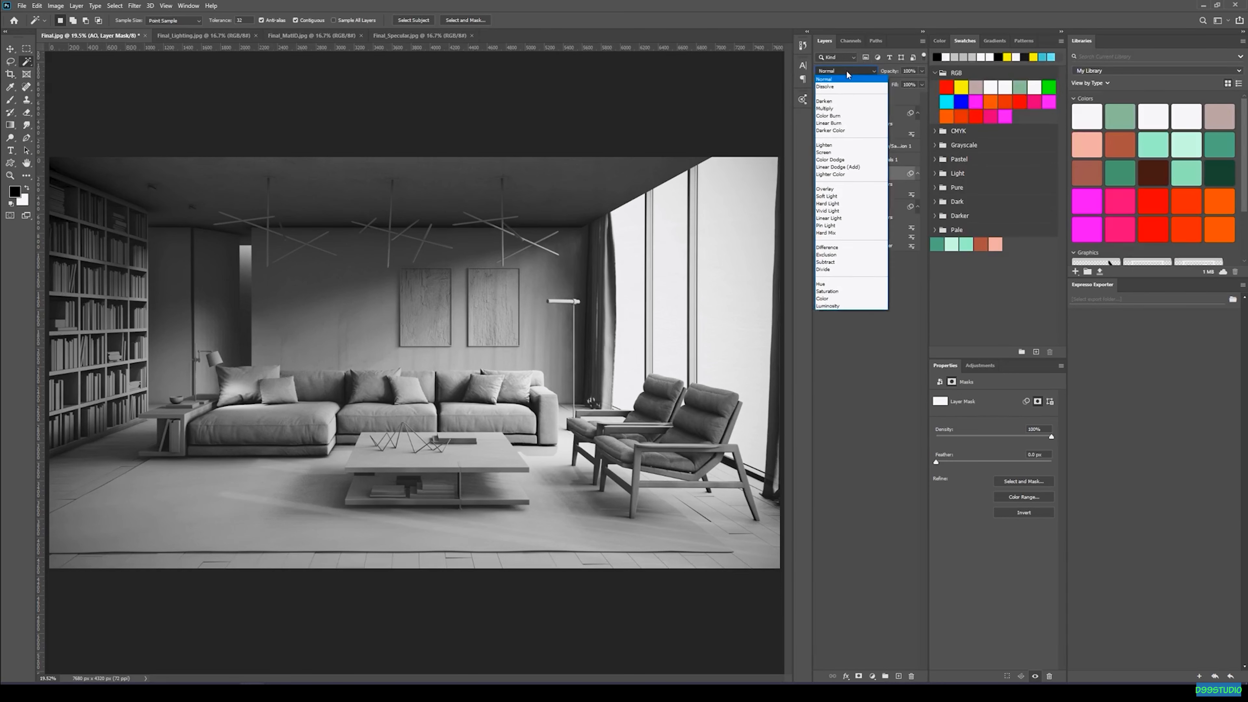
left_click(843, 101)
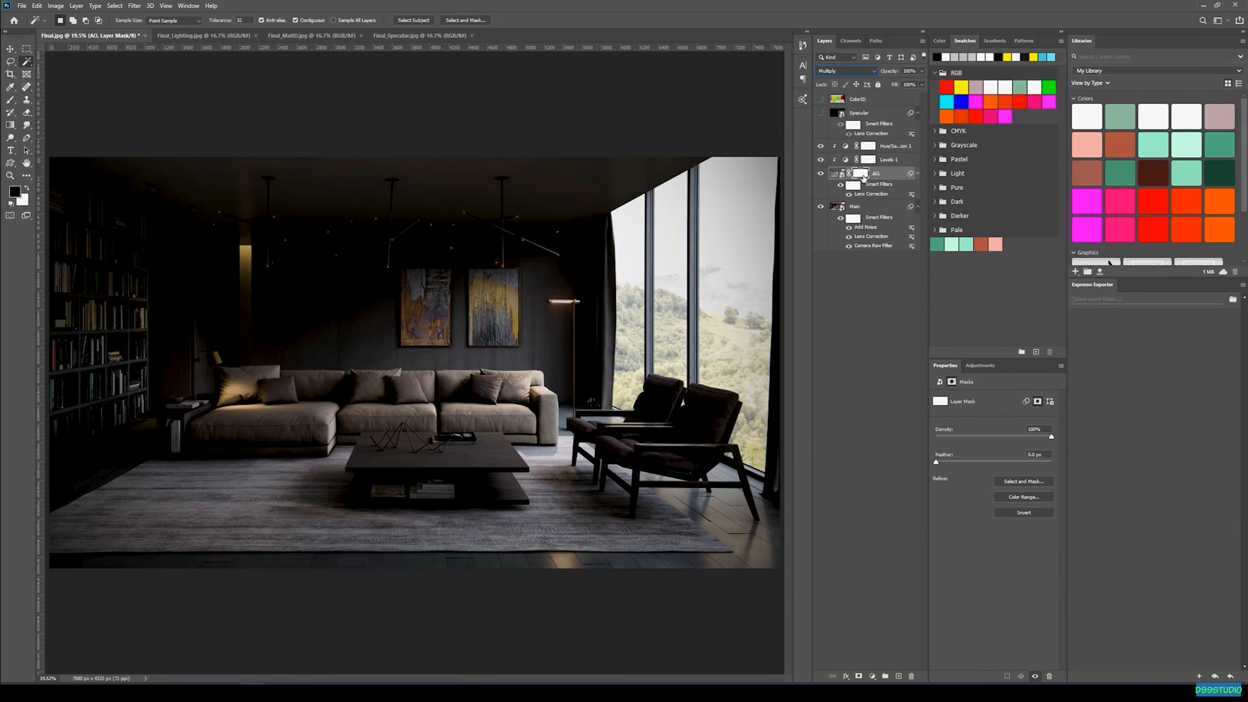
left_click(856, 188)
left_click(863, 174)
key("ctrl+i")
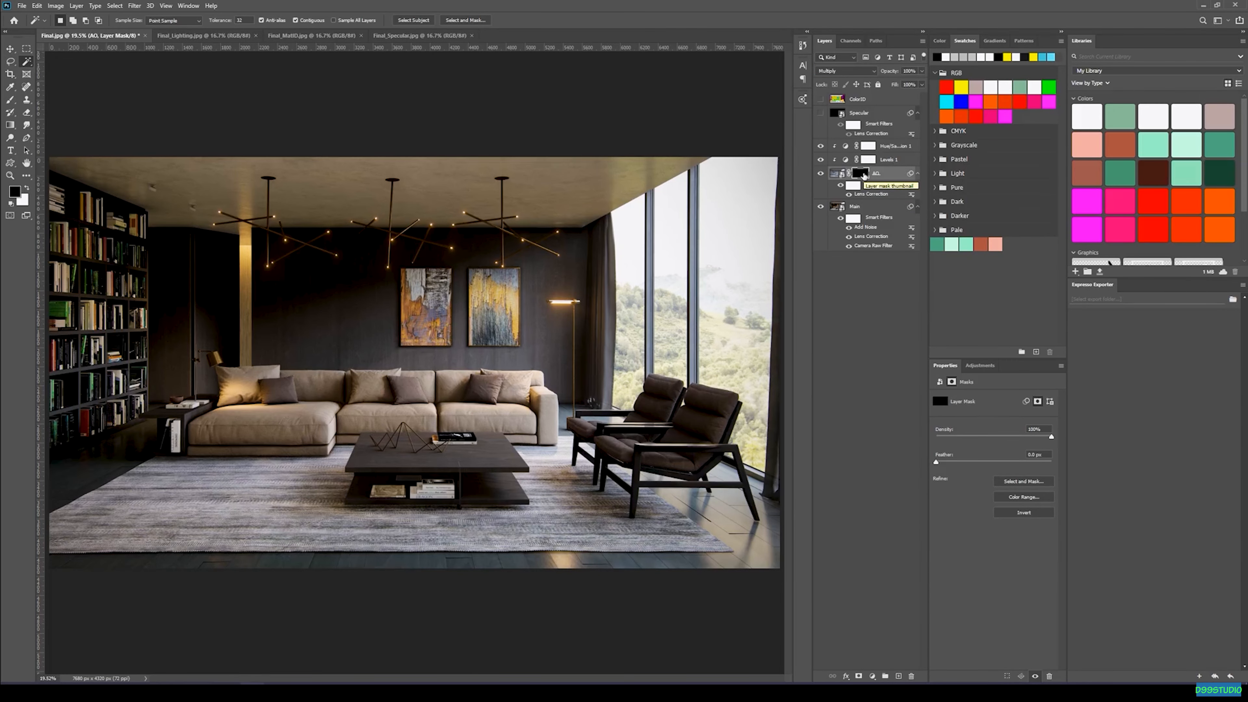
- Select the rug with the Magic Wand from its grey area in the ColorID layer, and hide ColorID again
key("ctrl+plus")
key("ctrl+plus")
key("ctrl+plus")
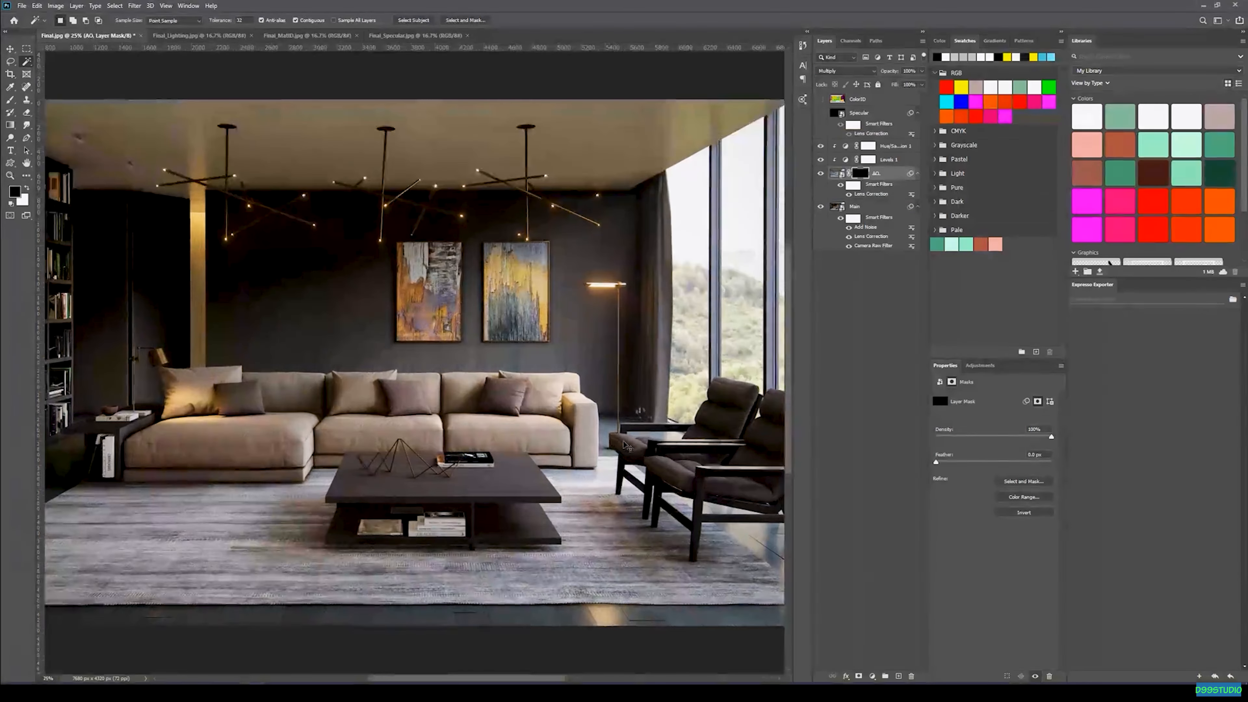
scroll(524, 272, "down", 5)
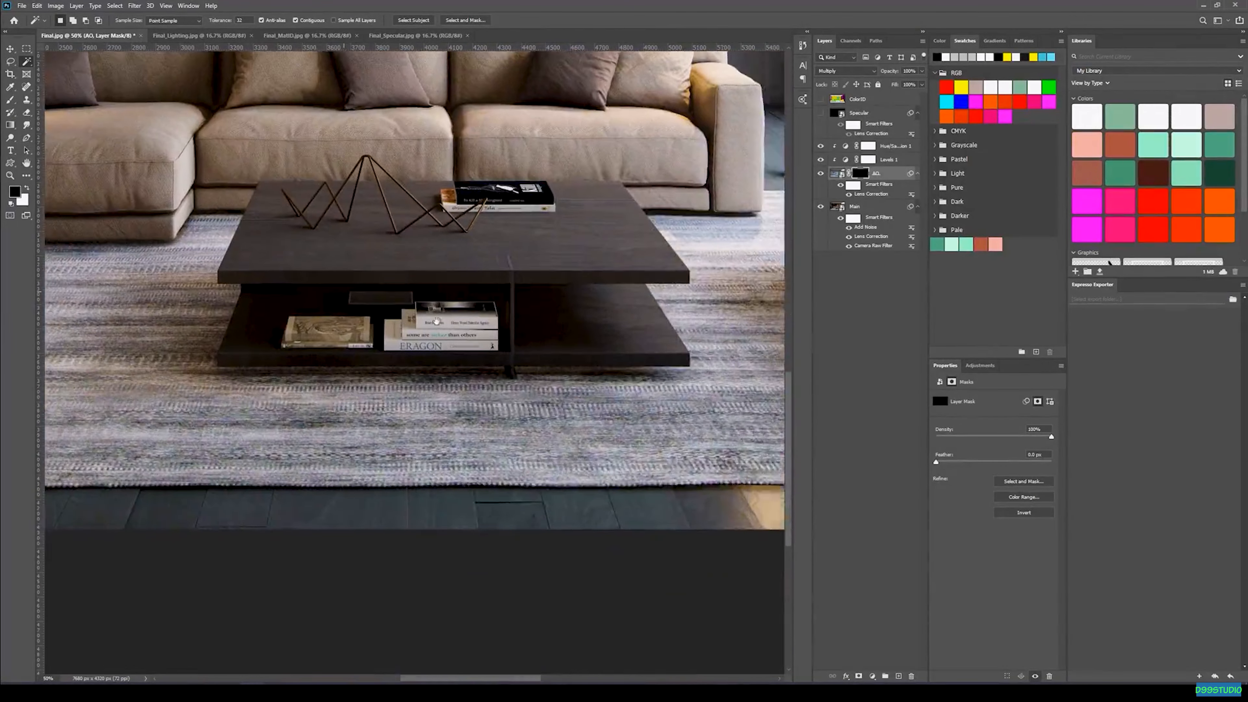
scroll(574, 332, "left", 5)
scroll(599, 417, "right", 6)
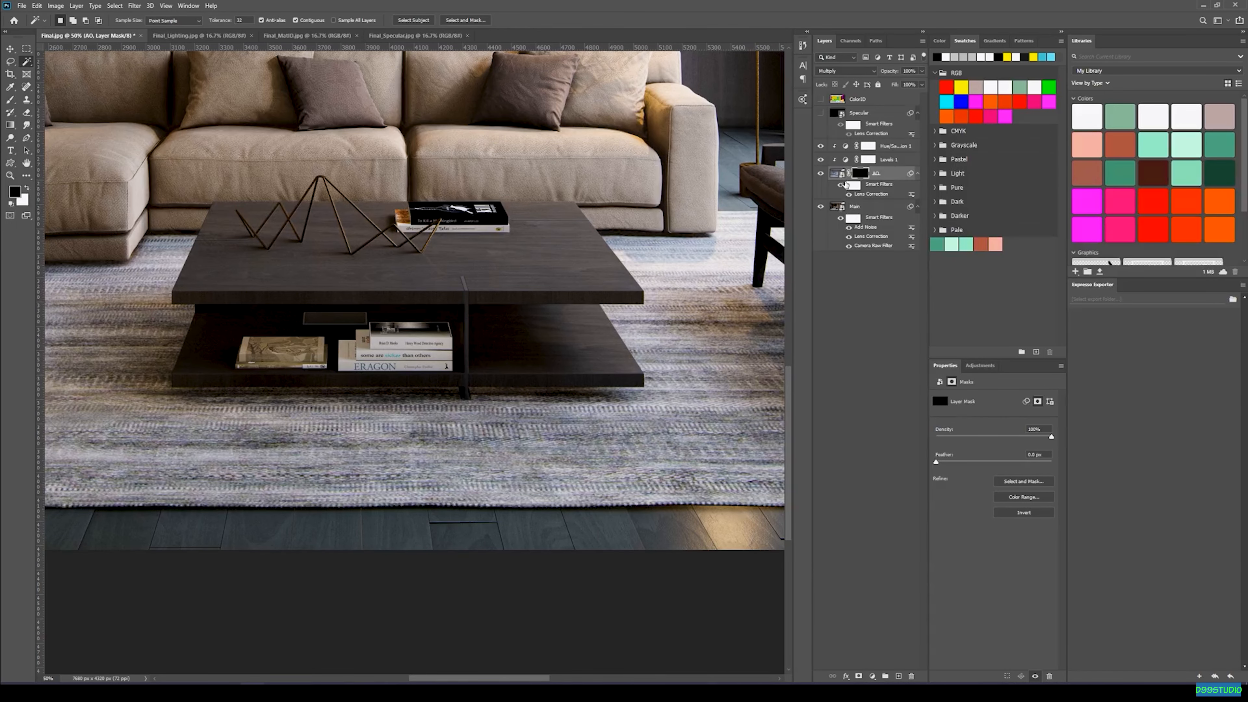
left_click(821, 99)
left_click(837, 99)
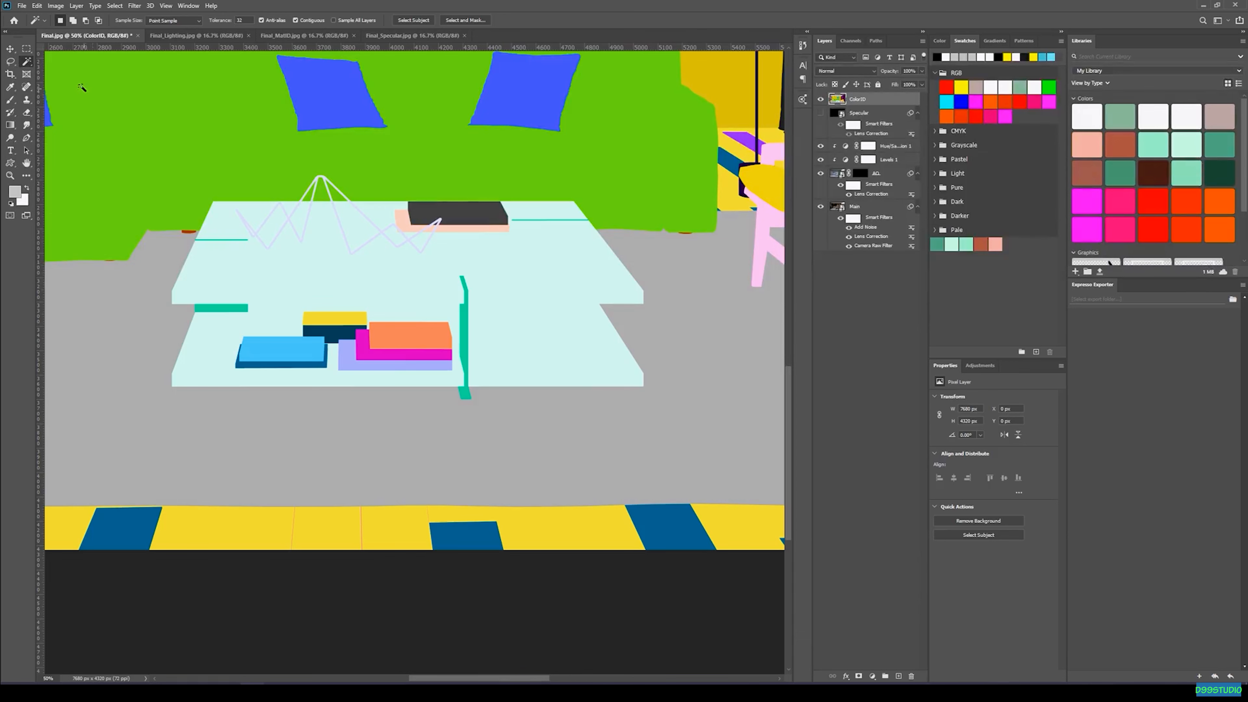
left_click(316, 436)
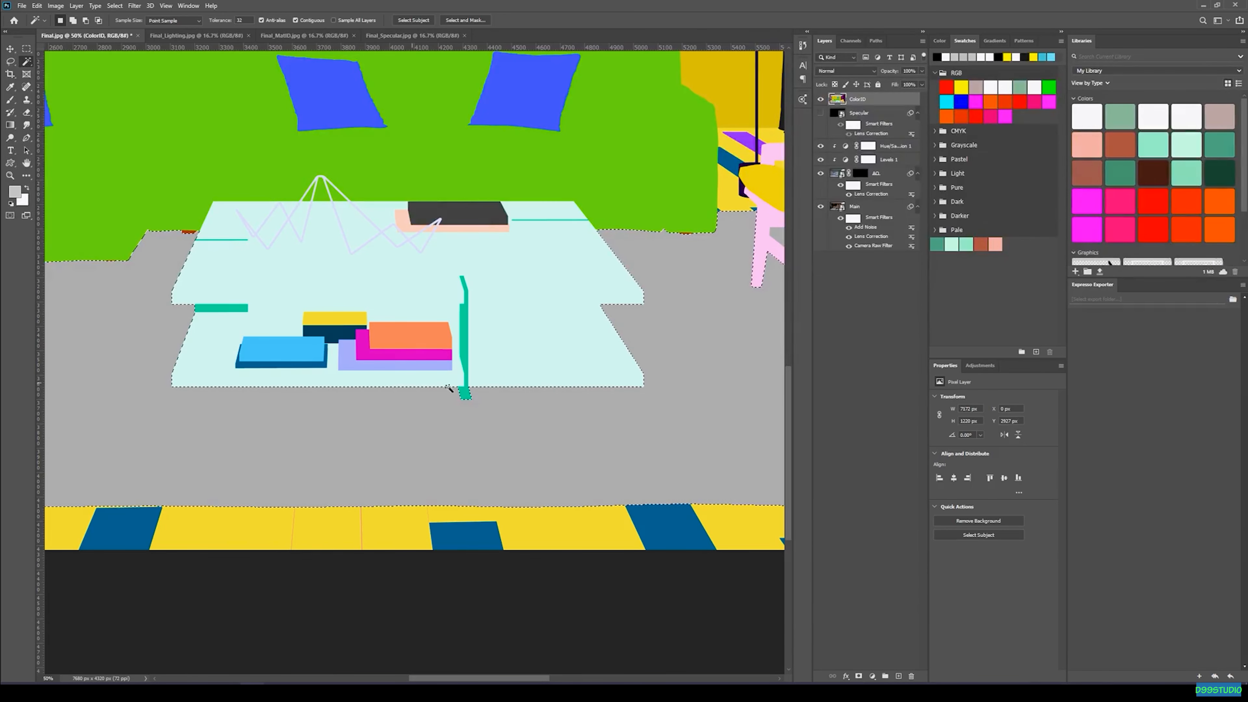
left_click(821, 99)
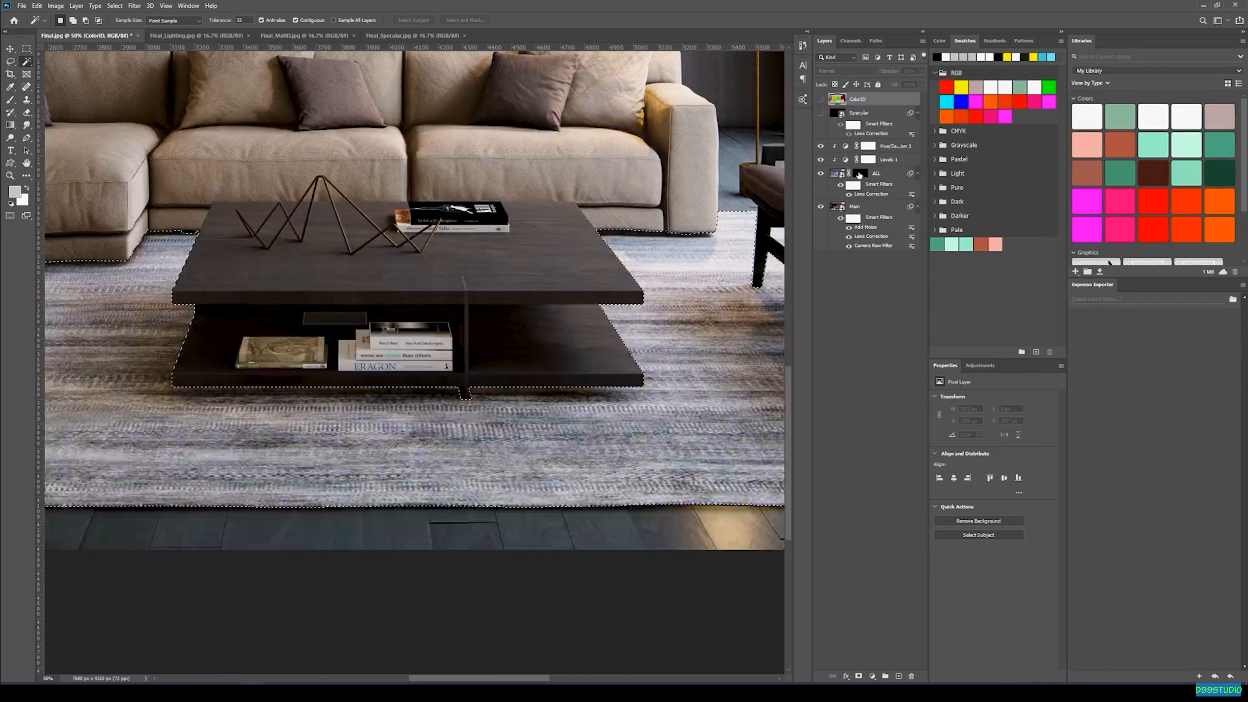
- Paint white on the AO mask with a soft brush at 15% opacity along the rug beneath the coffee table, and clear the selection
left_click(860, 173)
key("ctrl+plus")
key("b")
key("ctrl+minus")
right_click(577, 372)
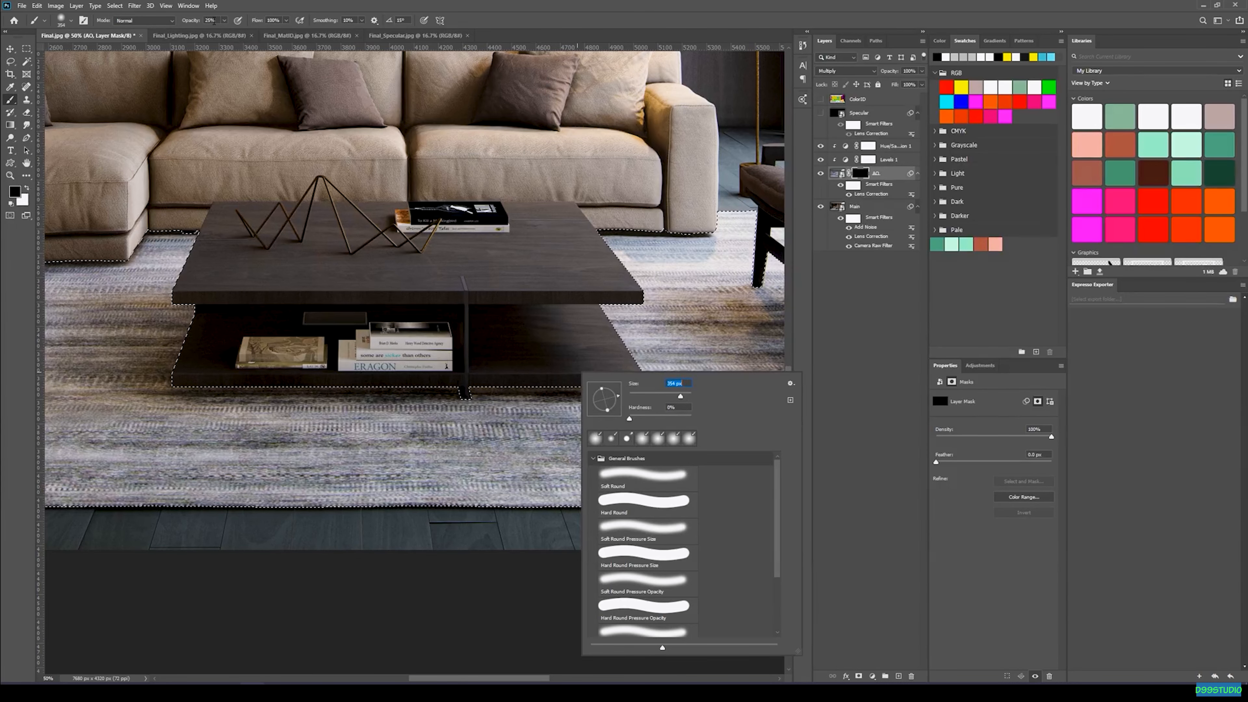
left_click(212, 21)
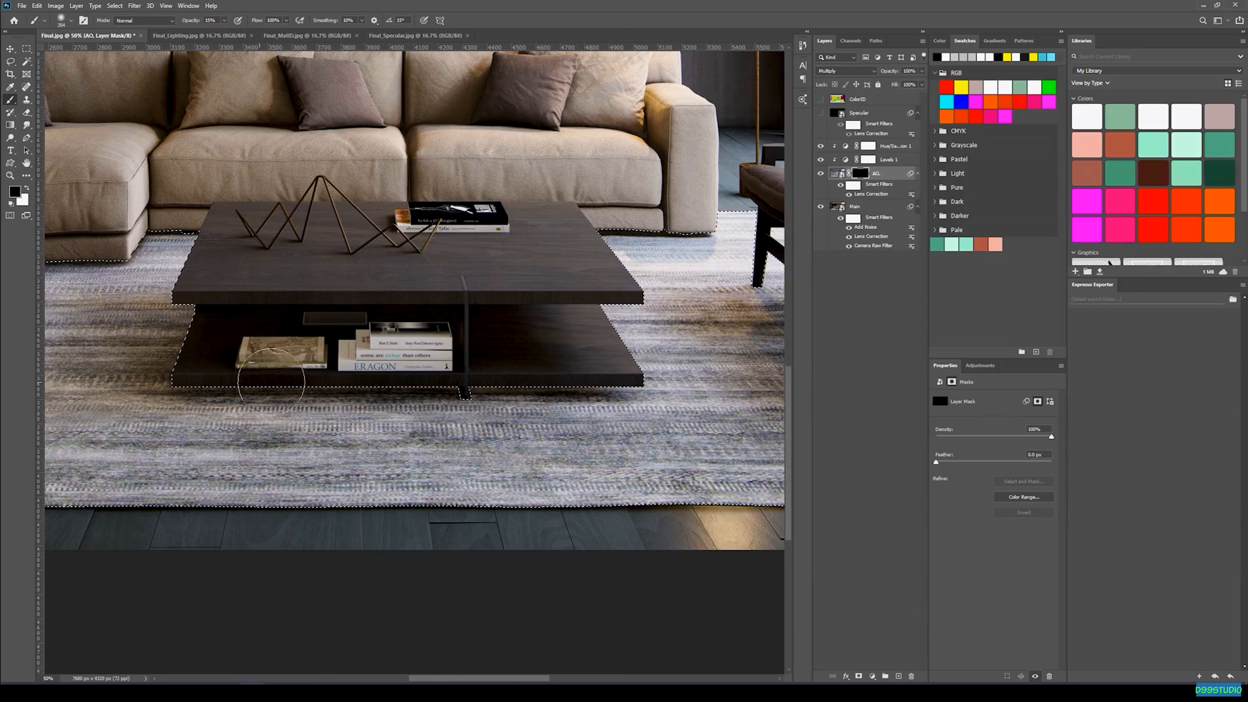
key("x")
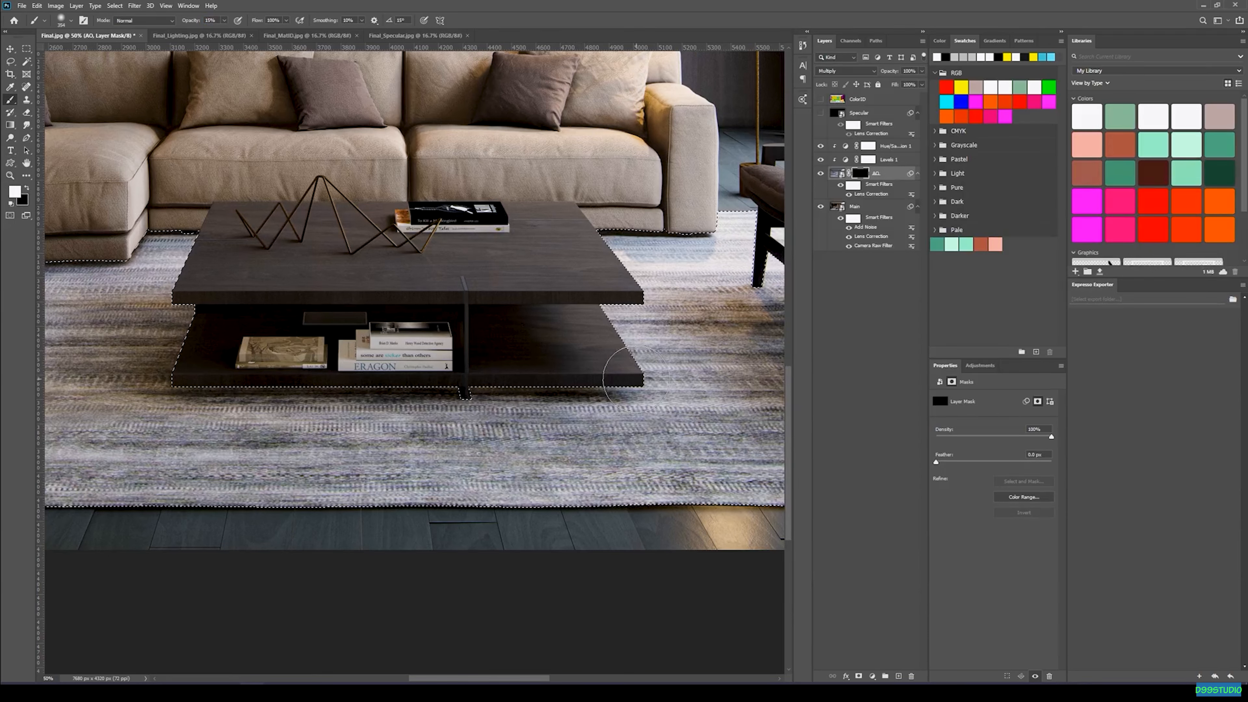
left_click_drag(630, 380, 507, 380)
left_click(149, 393, "shift")
key("ctrl+d")
left_click_drag(224, 409, 382, 439)
- Compare the rug and coffee table area with the AO layer shown and hidden
key("ctrl+minus")
key("ctrl+minus")
left_click(820, 174)
left_click(820, 174)
left_click(820, 173)
left_click(820, 174)
left_click(820, 173)
left_click(820, 174)
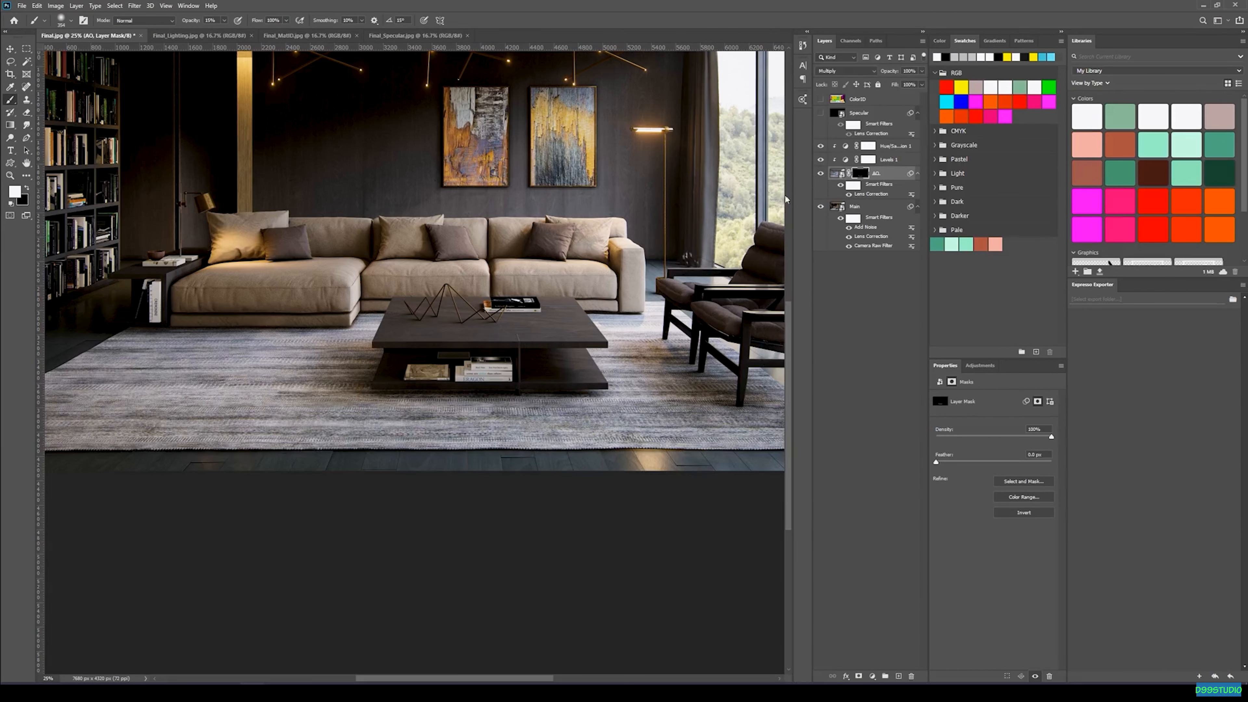
key("ctrl+comma")
key("ctrl+comma")
key("ctrl+comma")
key("ctrl+comma")
key("ctrl+comma")
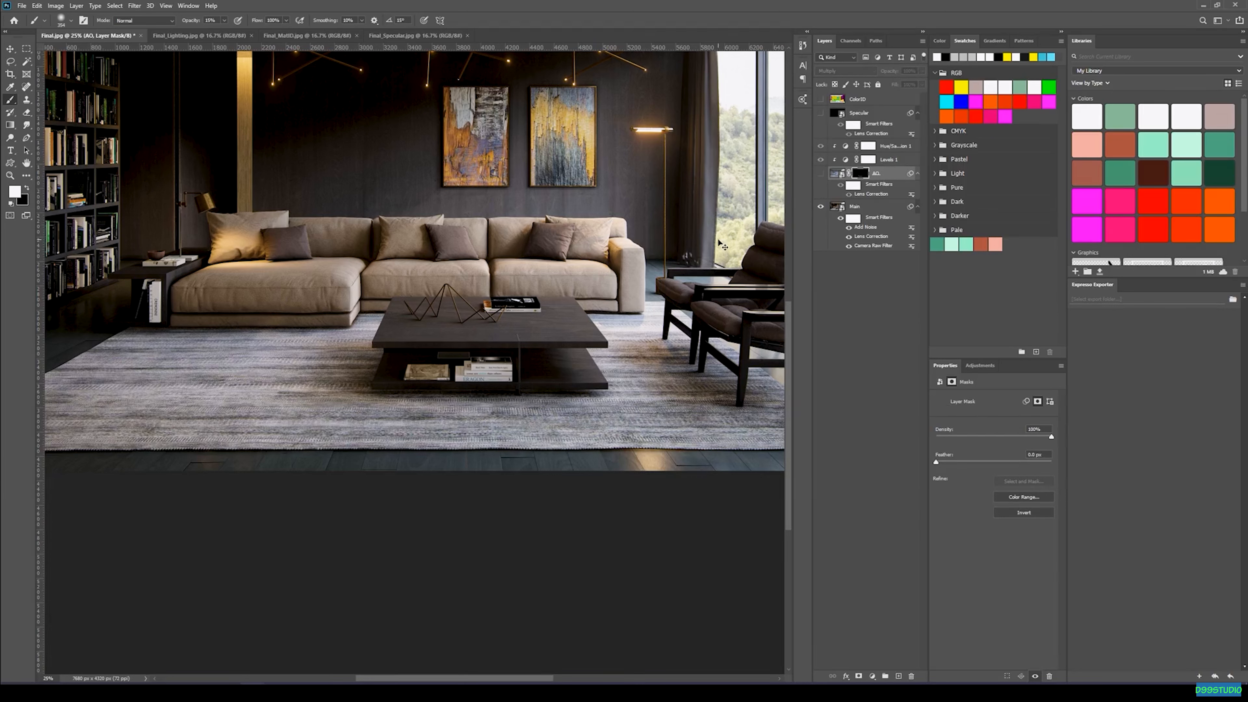
- Undo the deselection to restore the rug selection, and inspect the shadows around the sofa, coffee table and armchairs
key("ctrl+z")
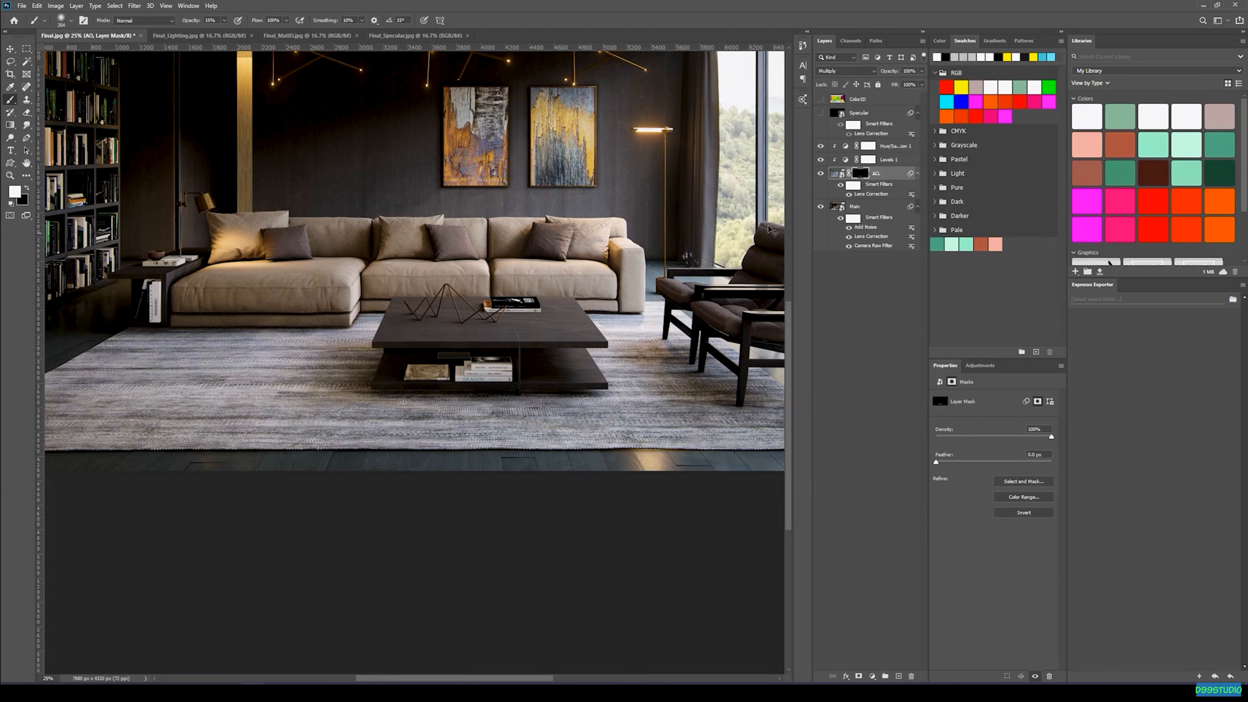
key("ctrl+z")
key("x")
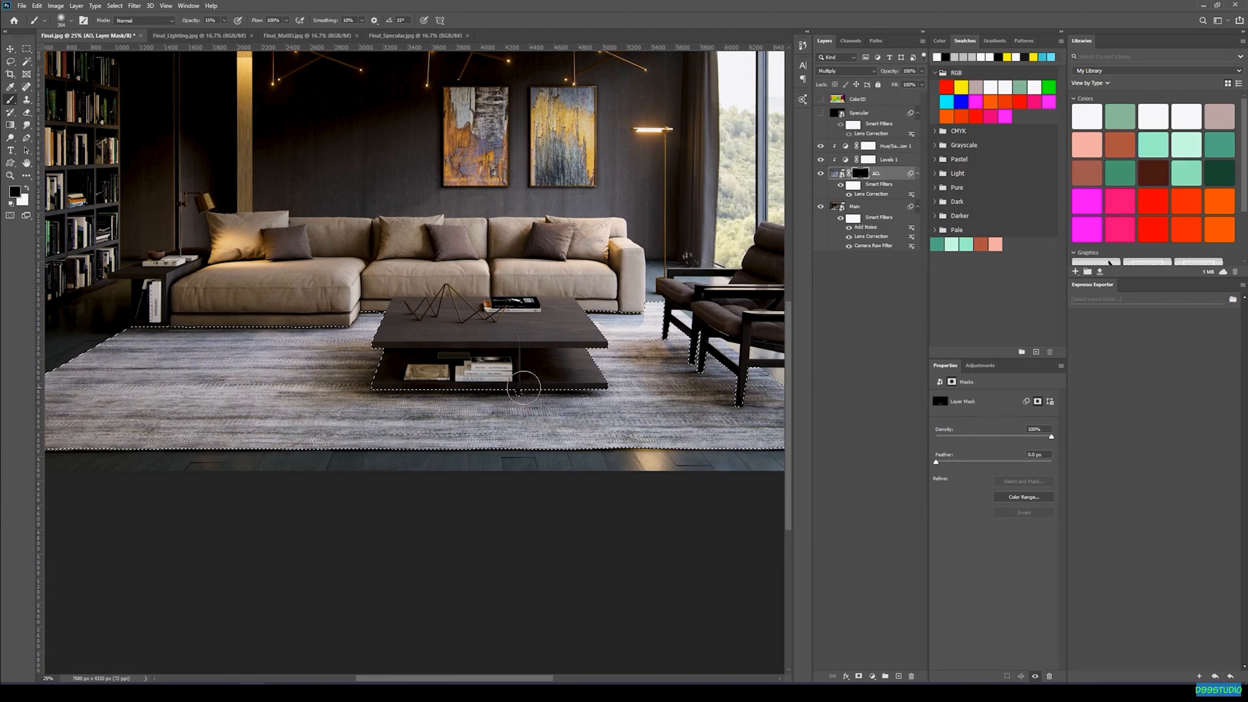
key("x")
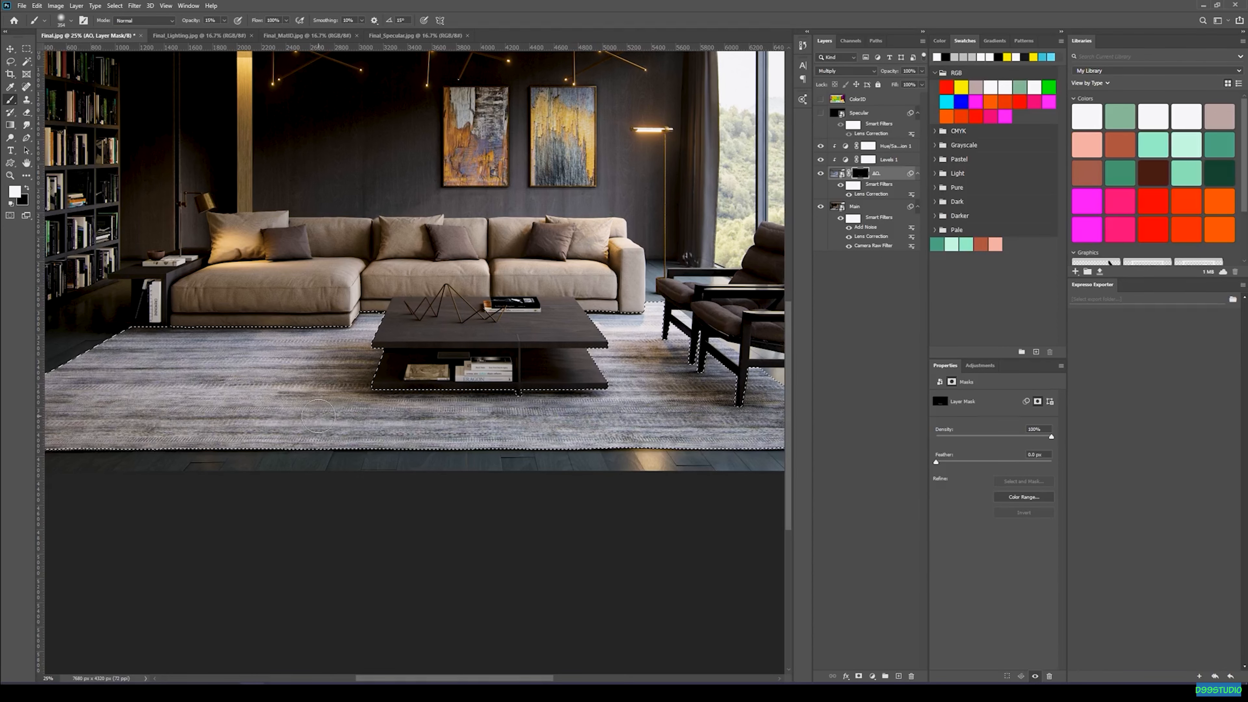
left_click_drag(203, 287, 387, 351)
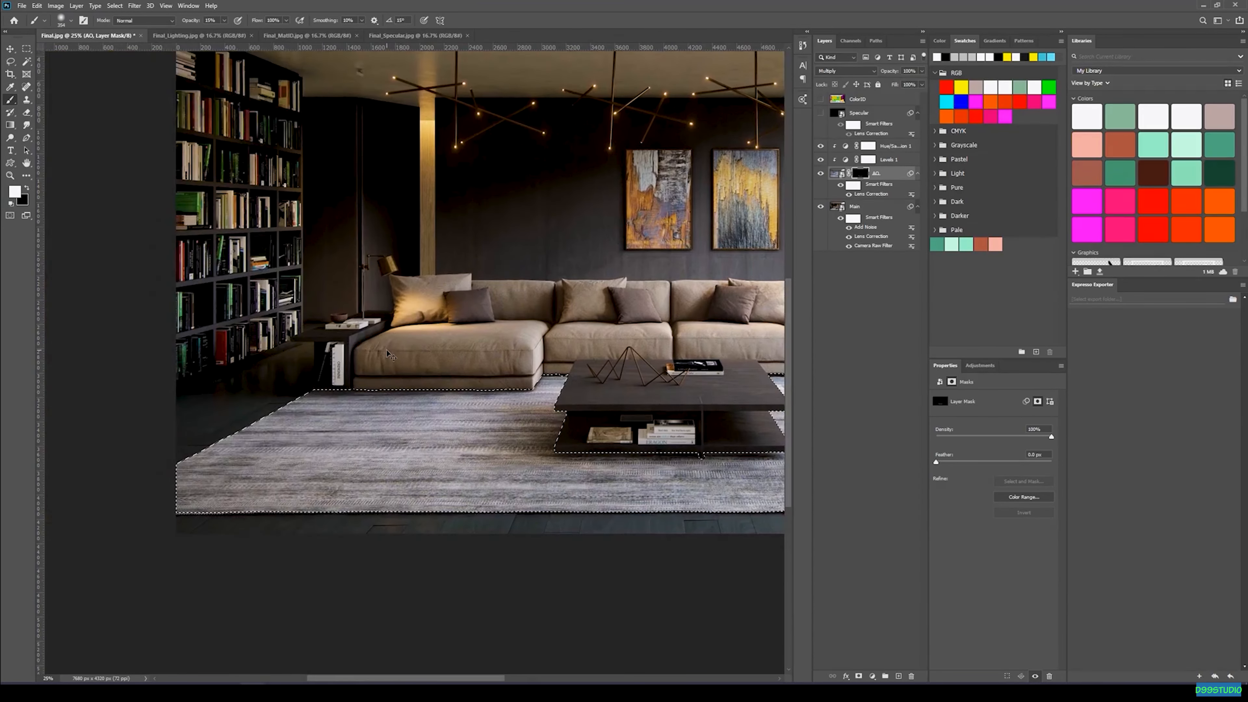
key("ctrl+plus")
key("ctrl+plus")
key("ctrl+plus")
left_click_drag(594, 362, 146, 376)
left_click_drag(472, 378, 10, 366)
left_click_drag(508, 403, 359, 318)
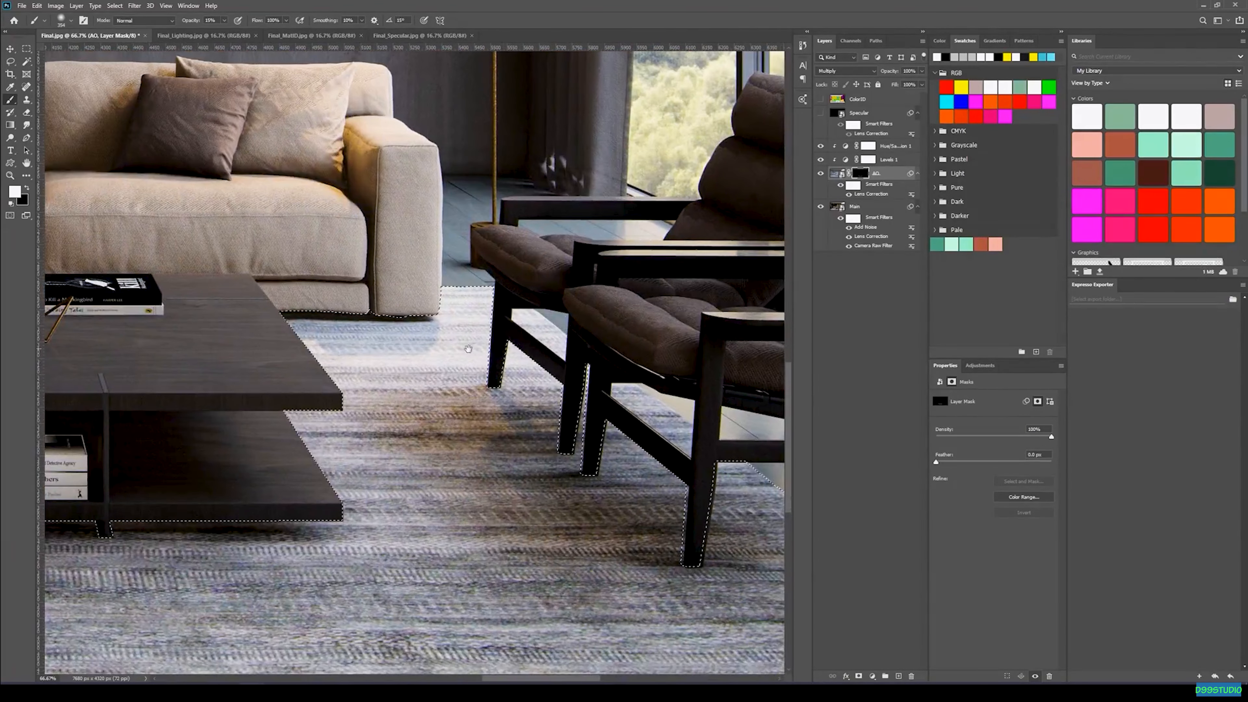
left_click_drag(555, 379, 399, 261)
left_click_drag(593, 313, 390, 262)
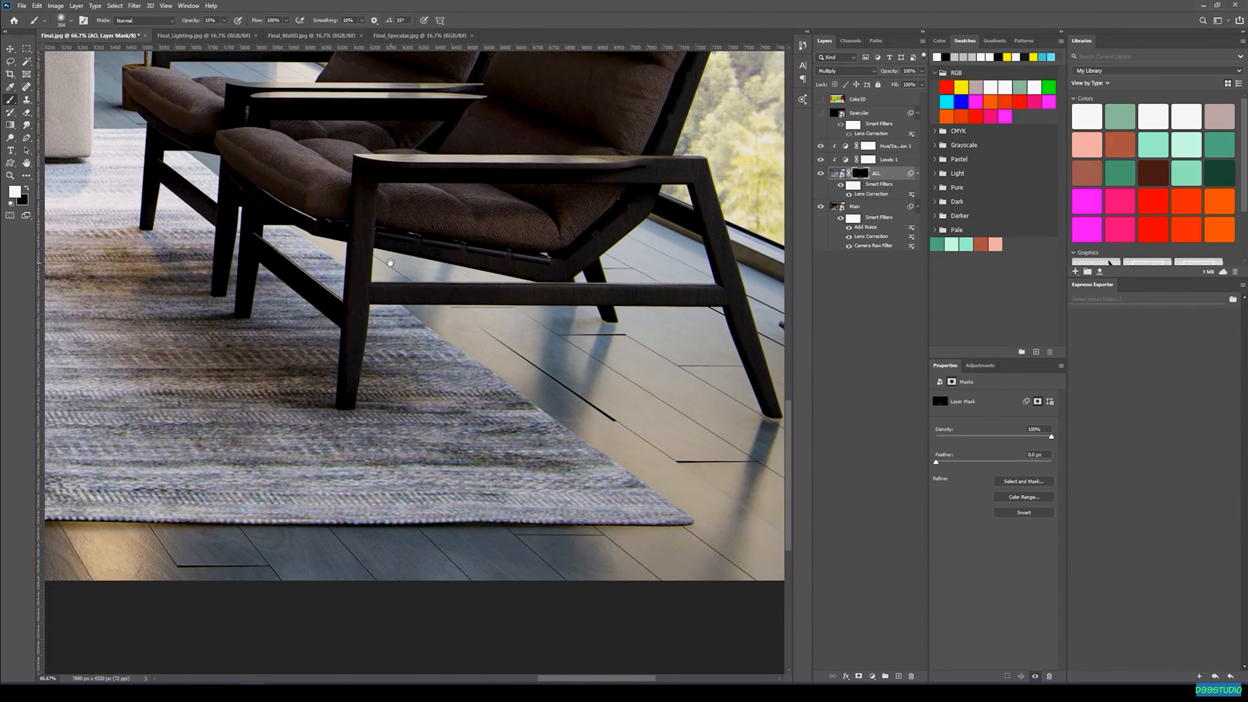
- Compare the coffee table, rug and armchair areas with the ColorID layer shown and hidden, leaving ColorID hidden
left_click(822, 177)
left_click_drag(315, 310, 669, 476)
left_click(820, 99)
left_click(858, 100)
left_click(151, 5)
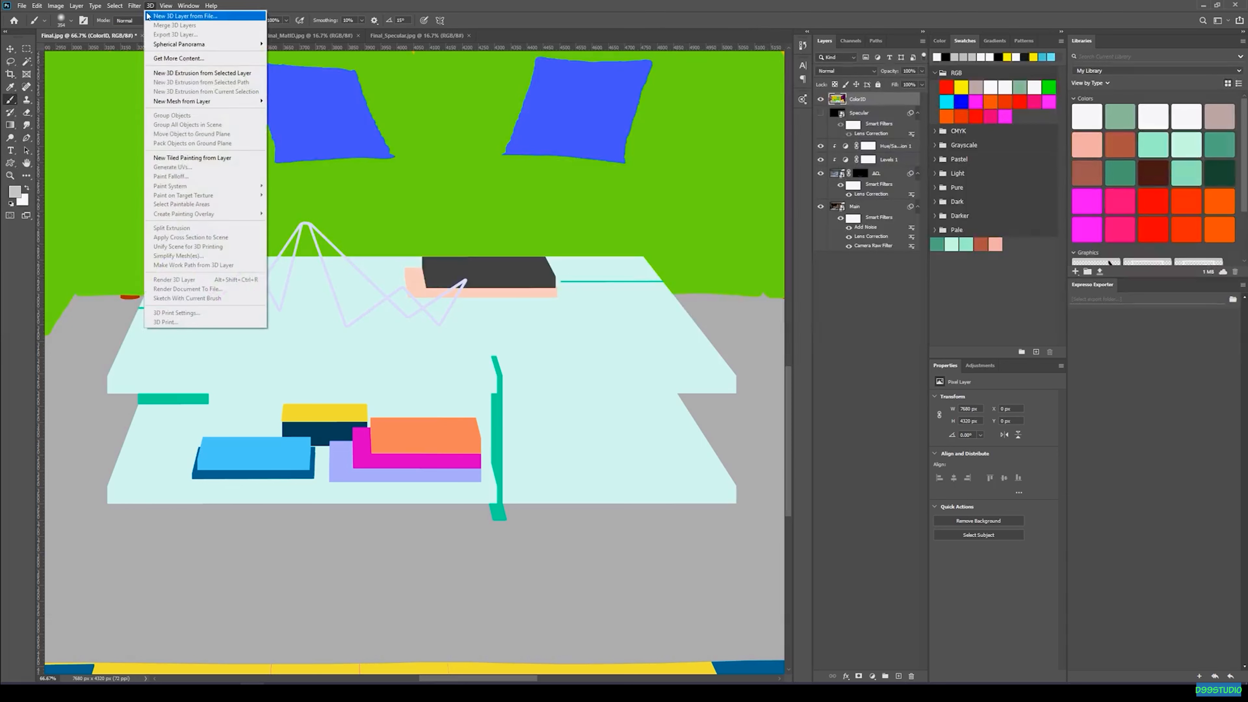
left_click(135, 6)
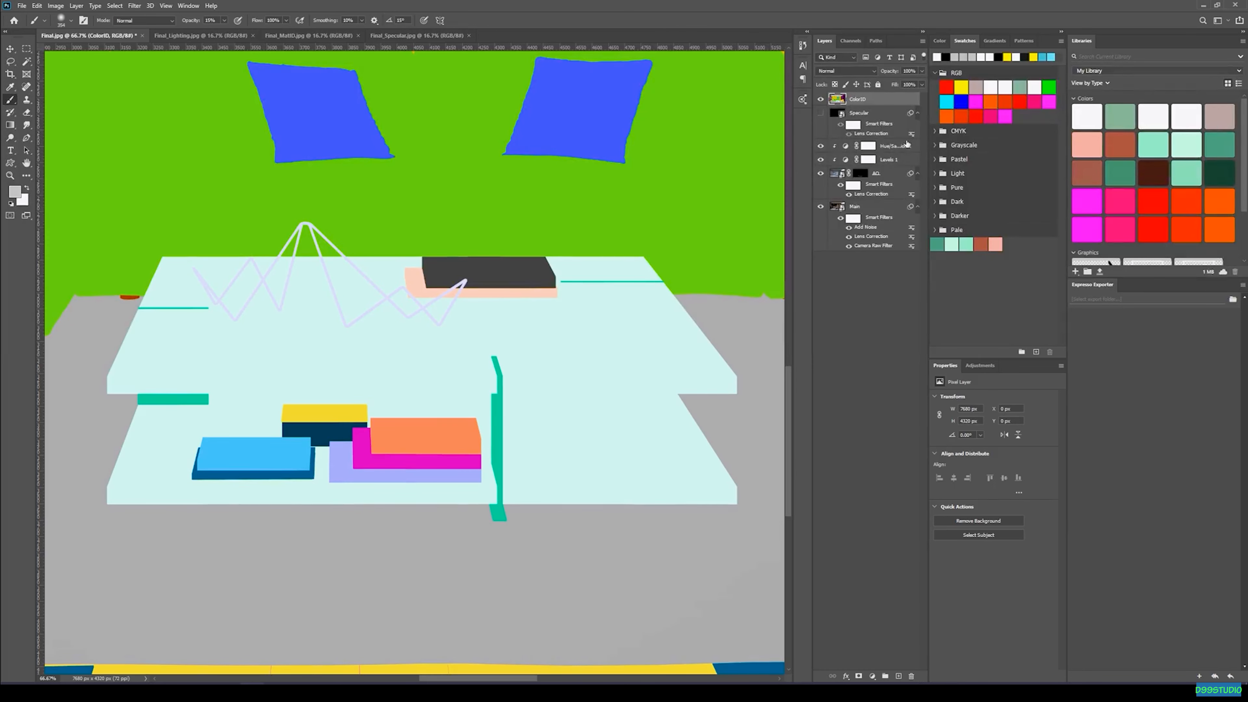
left_click_drag(667, 321, 389, 224)
left_click(820, 101)
left_click(820, 101)
left_click(820, 101)
left_click(820, 100)
left_click(820, 101)
left_click(820, 101)
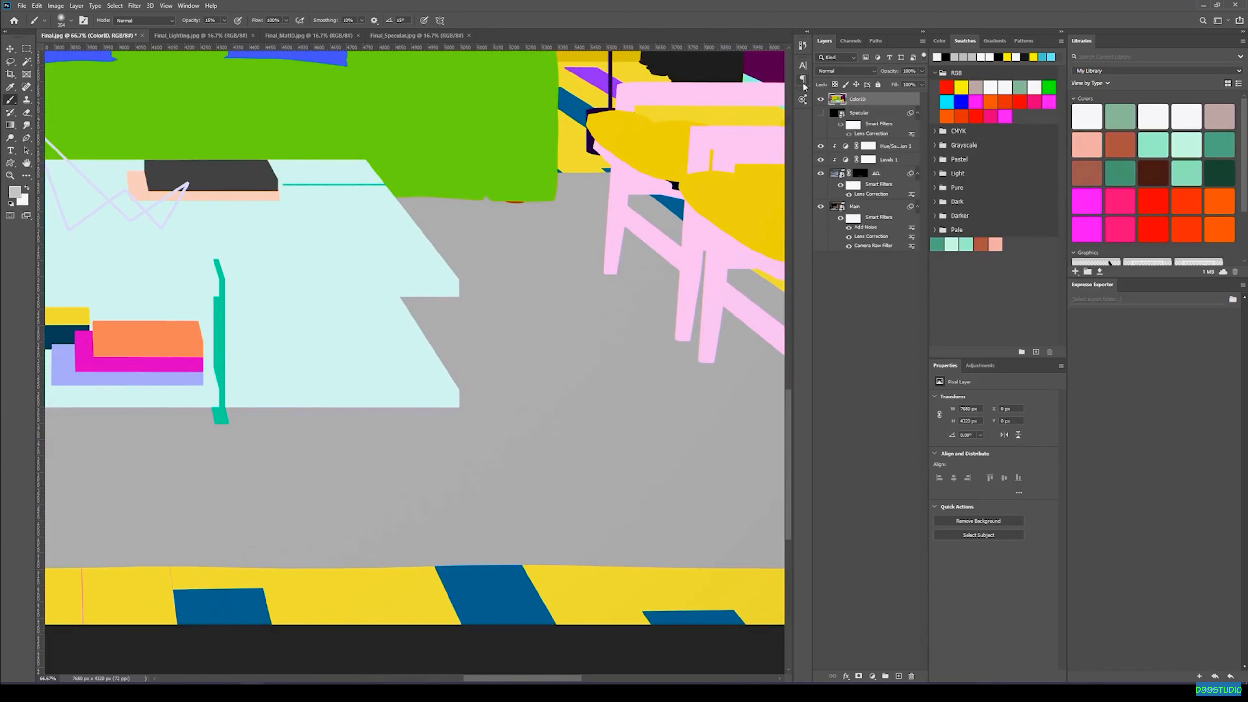
left_click(820, 100)
left_click(819, 100)
left_click(820, 102)
left_click_drag(579, 278, 363, 269)
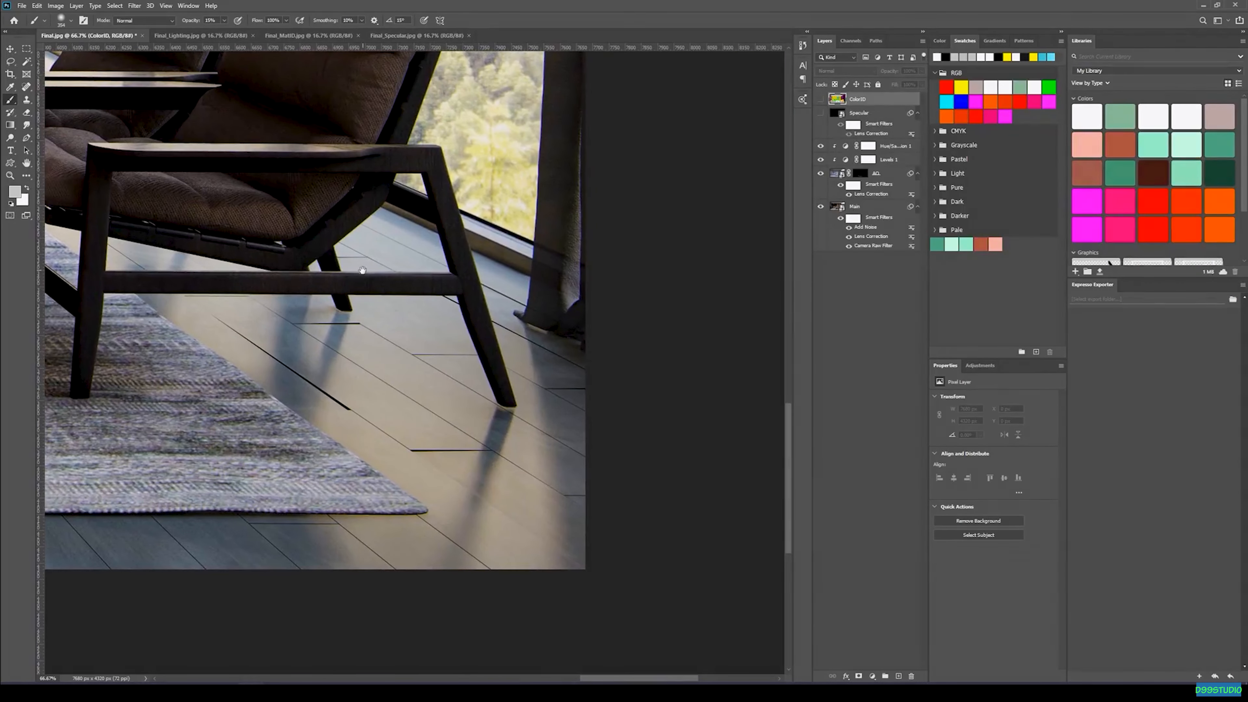
- Show the ColorID layer and select the floor area around the armchair leg with the Magic Wand
key("ctrl+plus")
key("ctrl+plus")
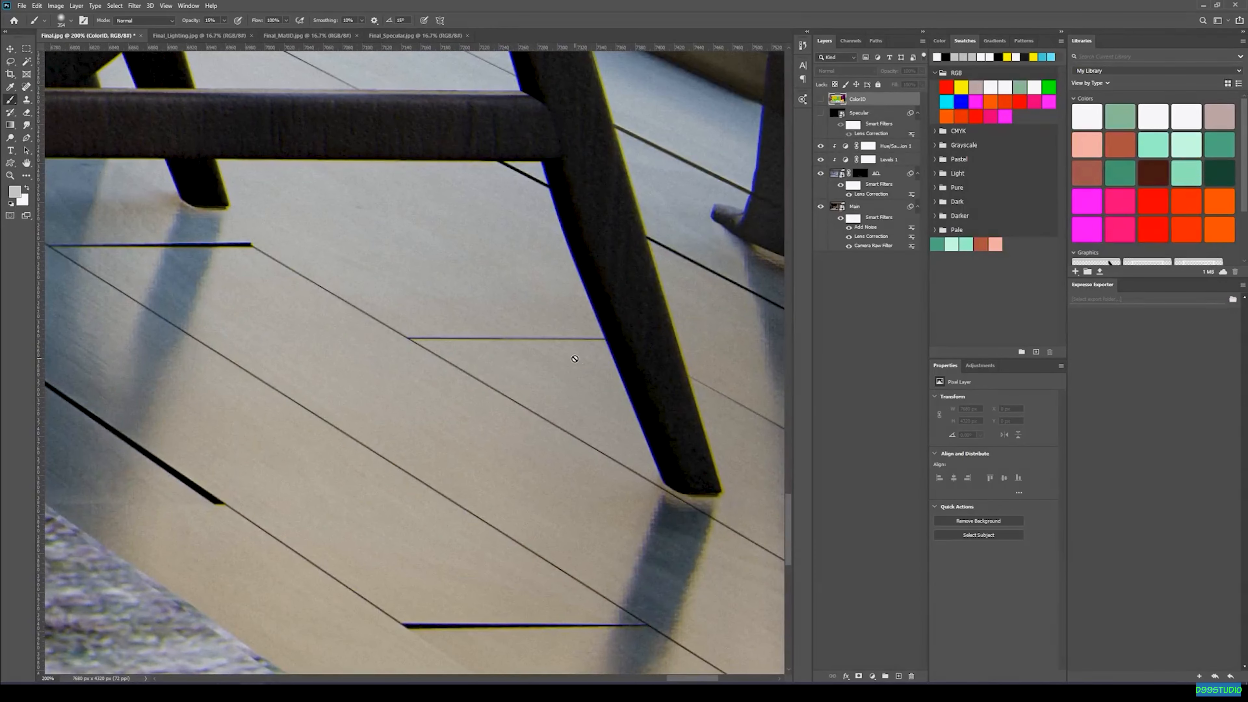
key("ctrl+minus")
left_click(820, 99)
left_click(27, 61)
left_click(409, 338)
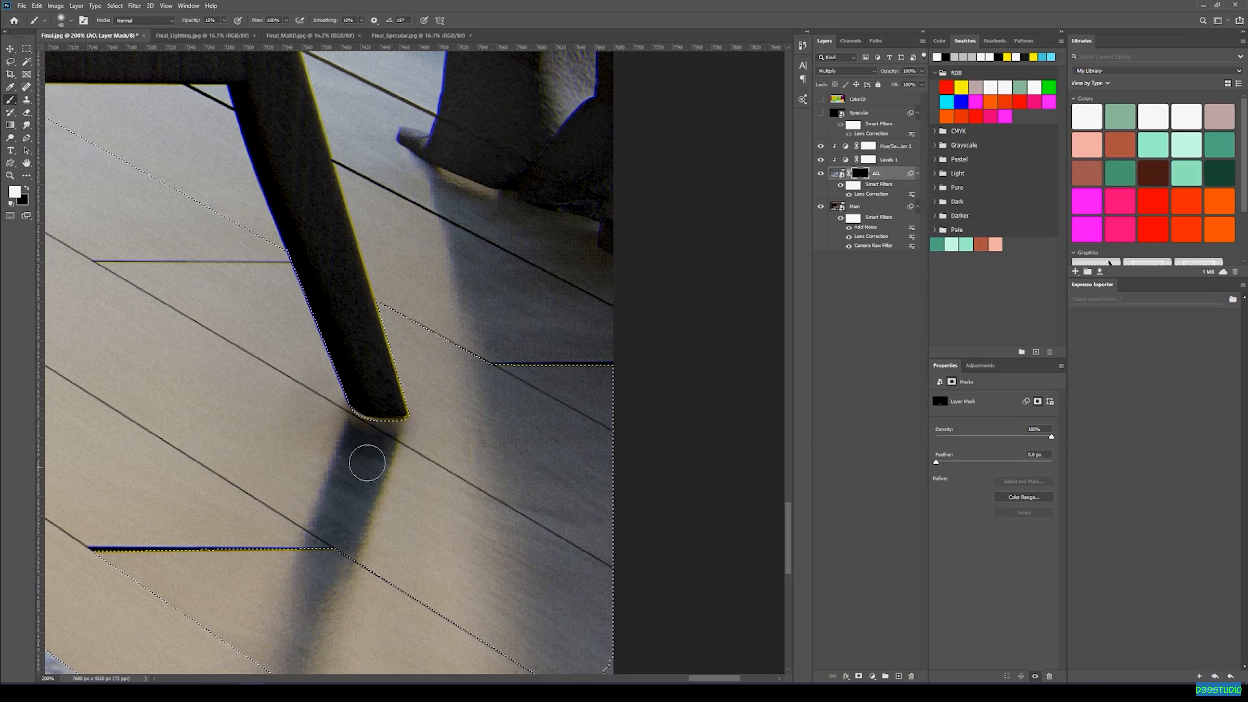
- Examine the whole image and the foot of the armchair leg where it meets the floor
key("ctrl+minus")
key("ctrl+minus")
key("ctrl+minus")
key("ctrl+minus")
key("ctrl+minus")
key("ctrl+minus")
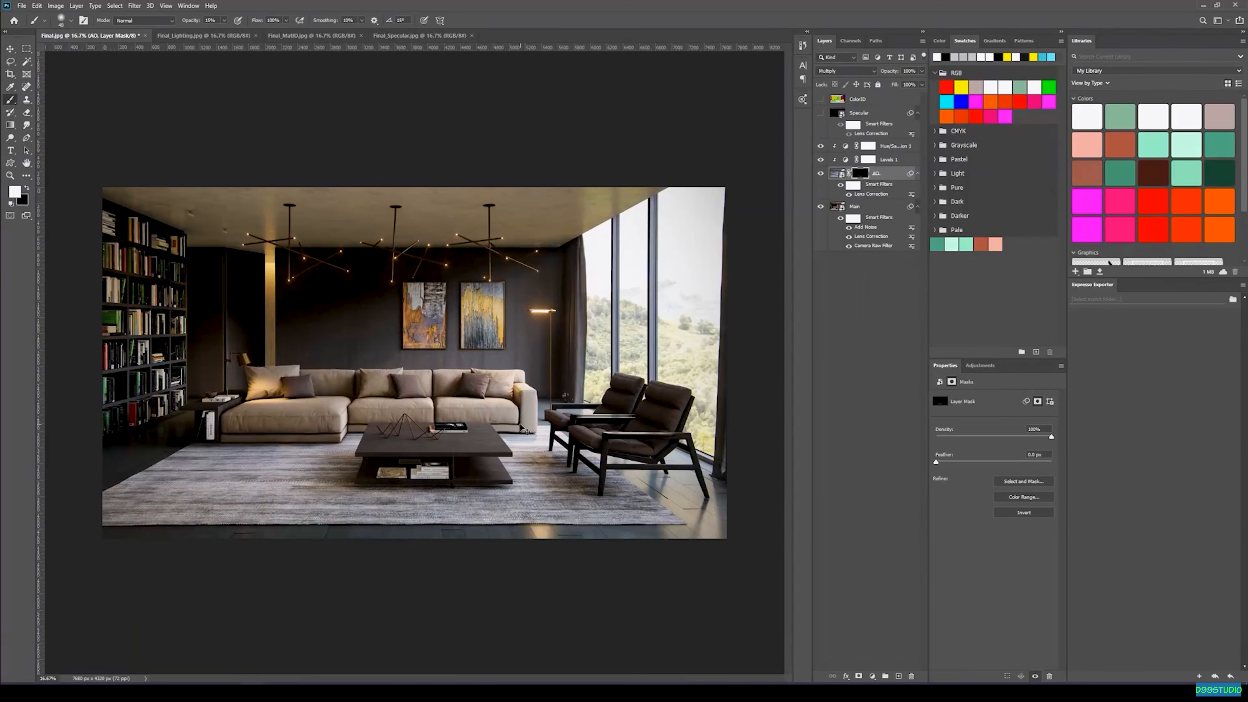
key("ctrl+plus")
key("ctrl+plus")
key("ctrl+plus")
key("ctrl+plus")
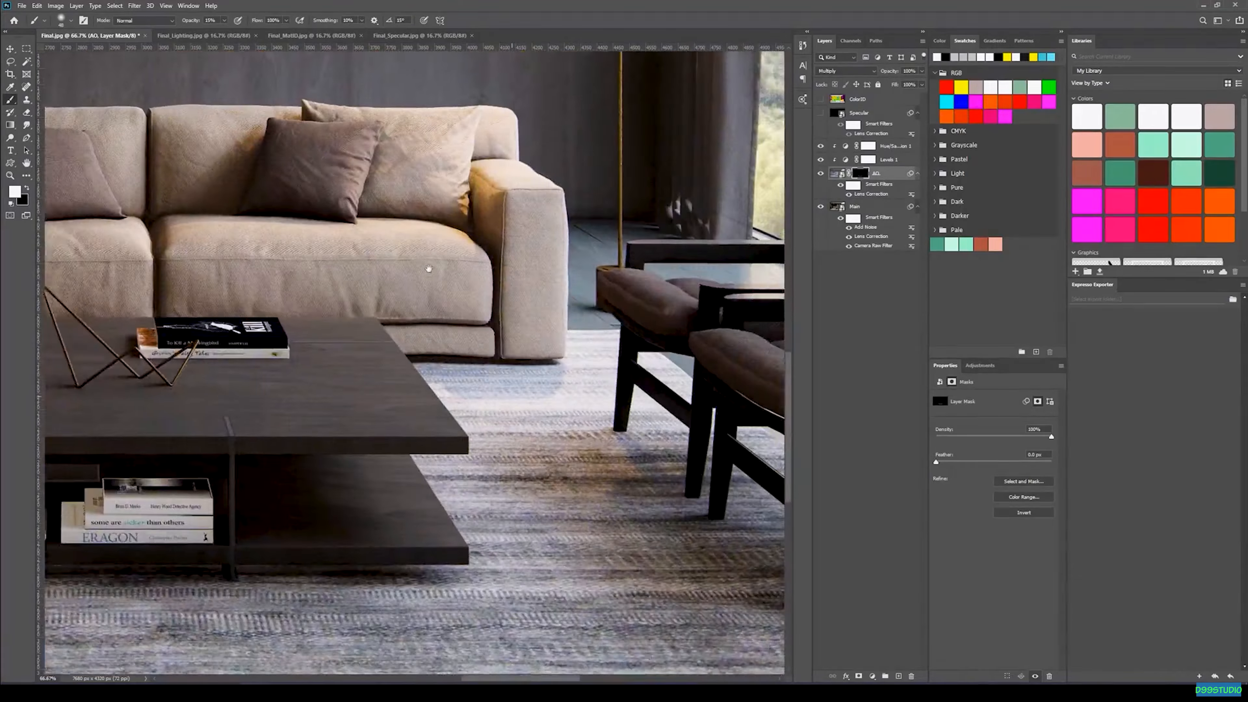
left_click_drag(429, 269, 276, 276)
key("ctrl+plus")
key("ctrl+plus")
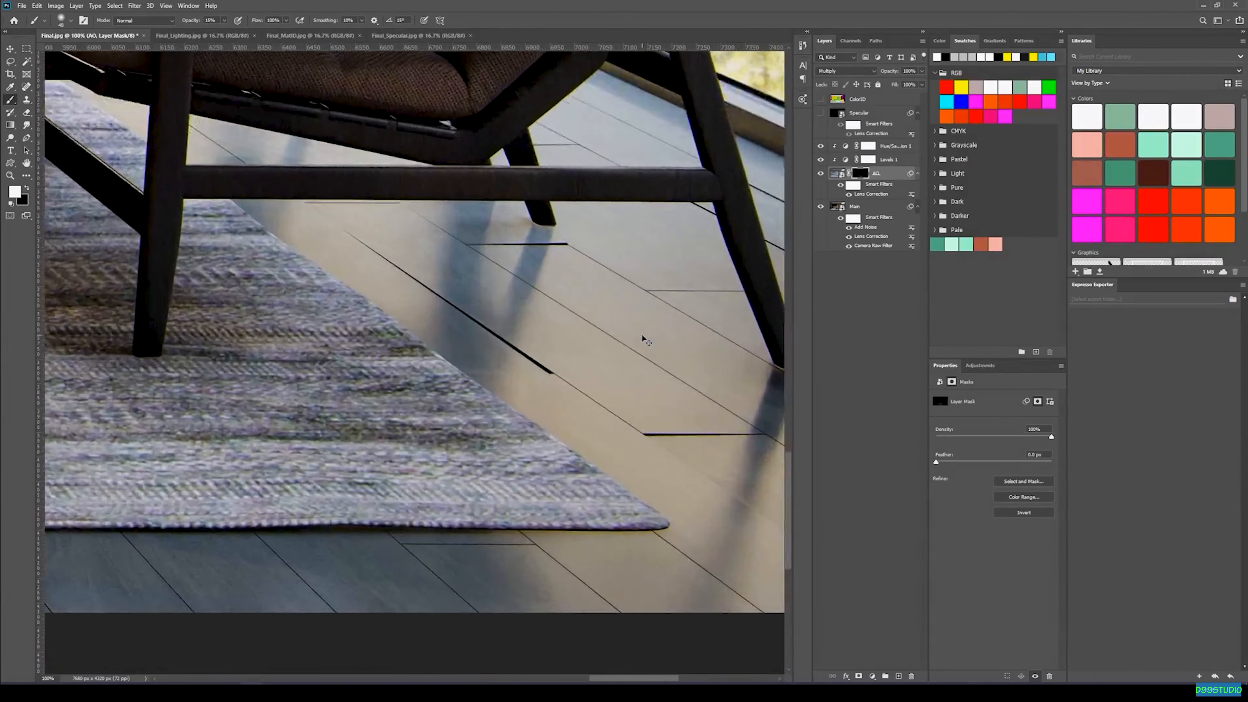
left_click_drag(642, 335, 478, 270)
key("ctrl+plus")
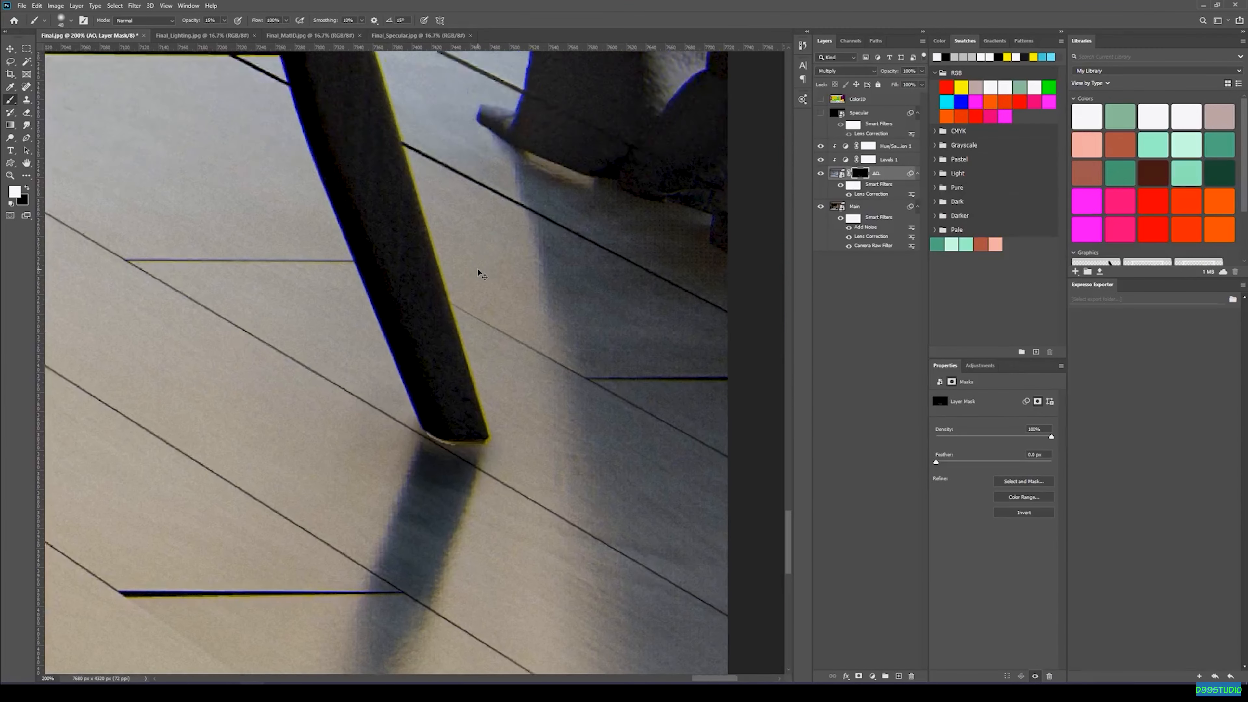
key("ctrl+plus")
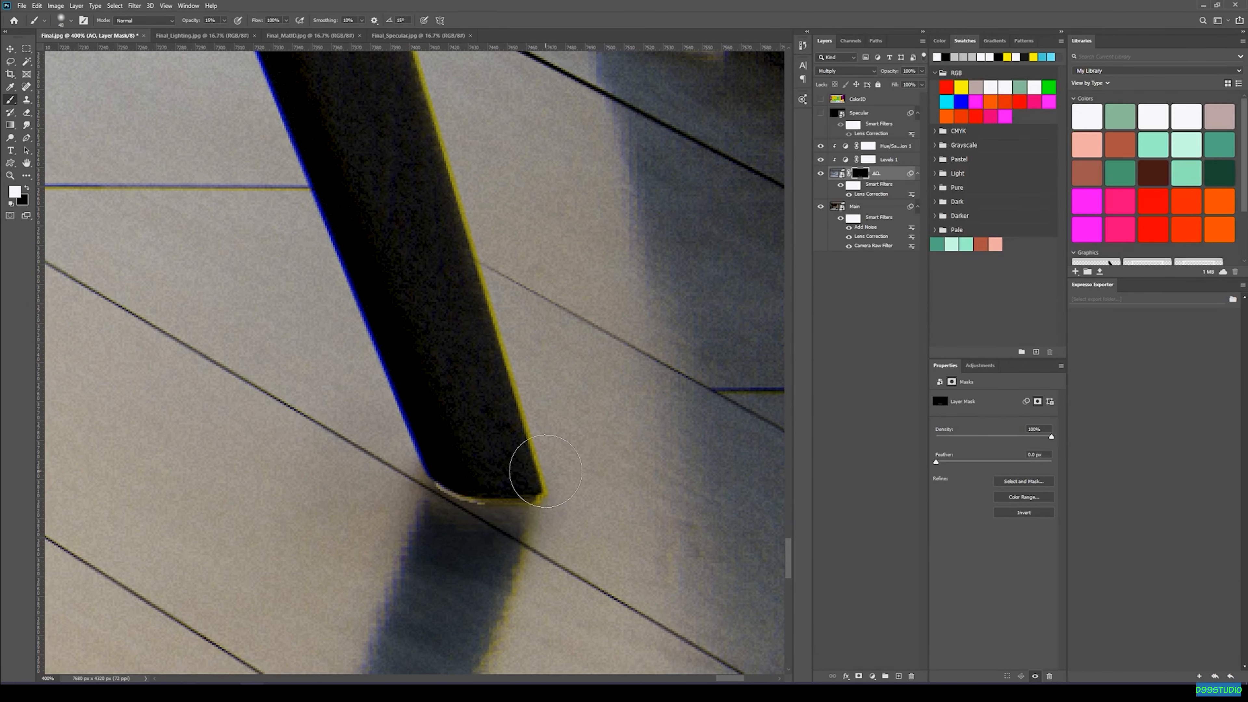
- Compare the armchair and floor area with the AO layer shown and hidden, leaving AO visible
key("ctrl+minus")
key("ctrl+minus")
key("ctrl+minus")
key("ctrl+minus")
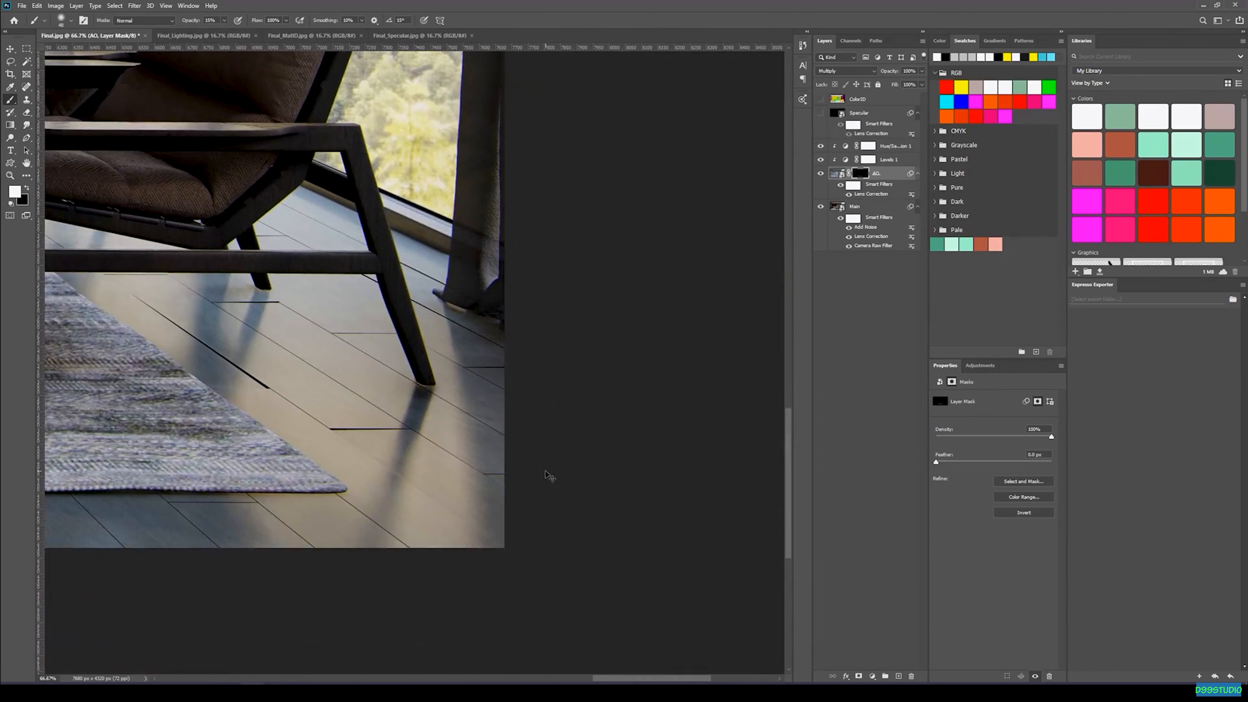
left_click(820, 173)
left_click(821, 173)
left_click(821, 172)
left_click(820, 173)
key("ctrl+minus")
key("ctrl+minus")
key("ctrl+minus")
key("ctrl+minus")
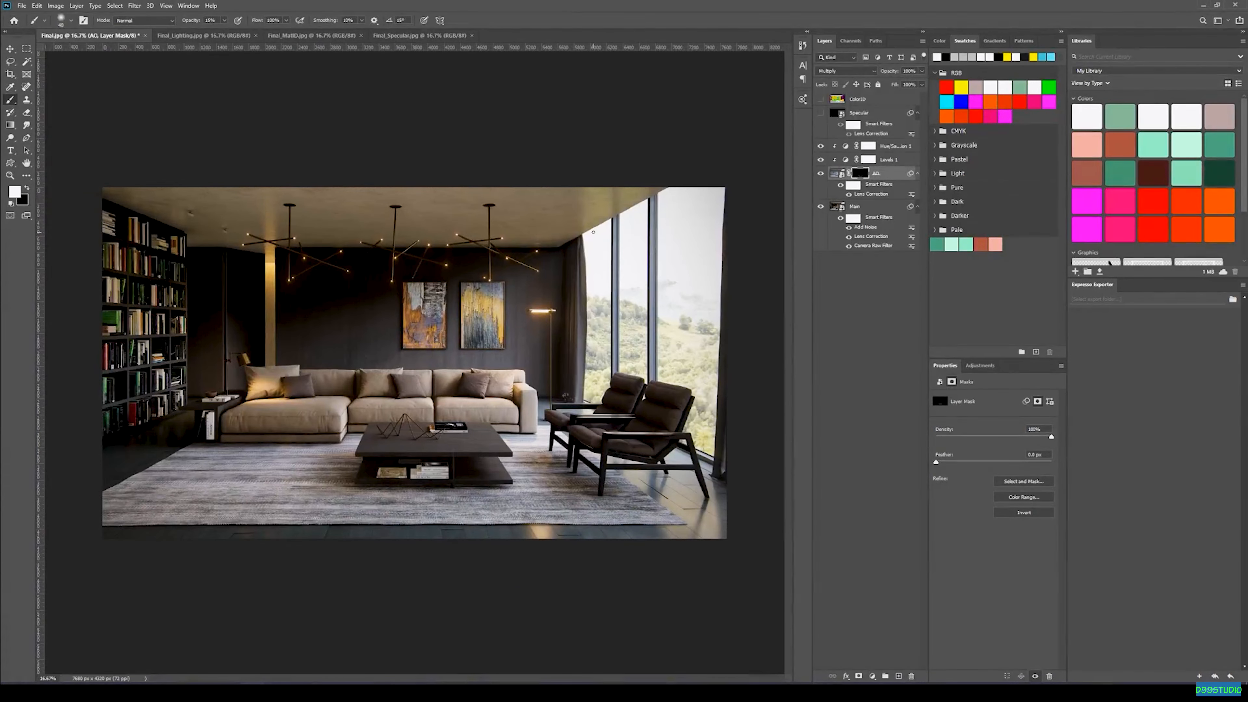
- Switch to the Move tool, and select and show the Specular layer
key("v")
key("ctrl+plus")
mouse_move(606, 366)
left_mouse_down()
mouse_move(599, 379)
mouse_move(477, 298)
mouse_move(609, 351)
left_mouse_up()
key("ctrl+minus")
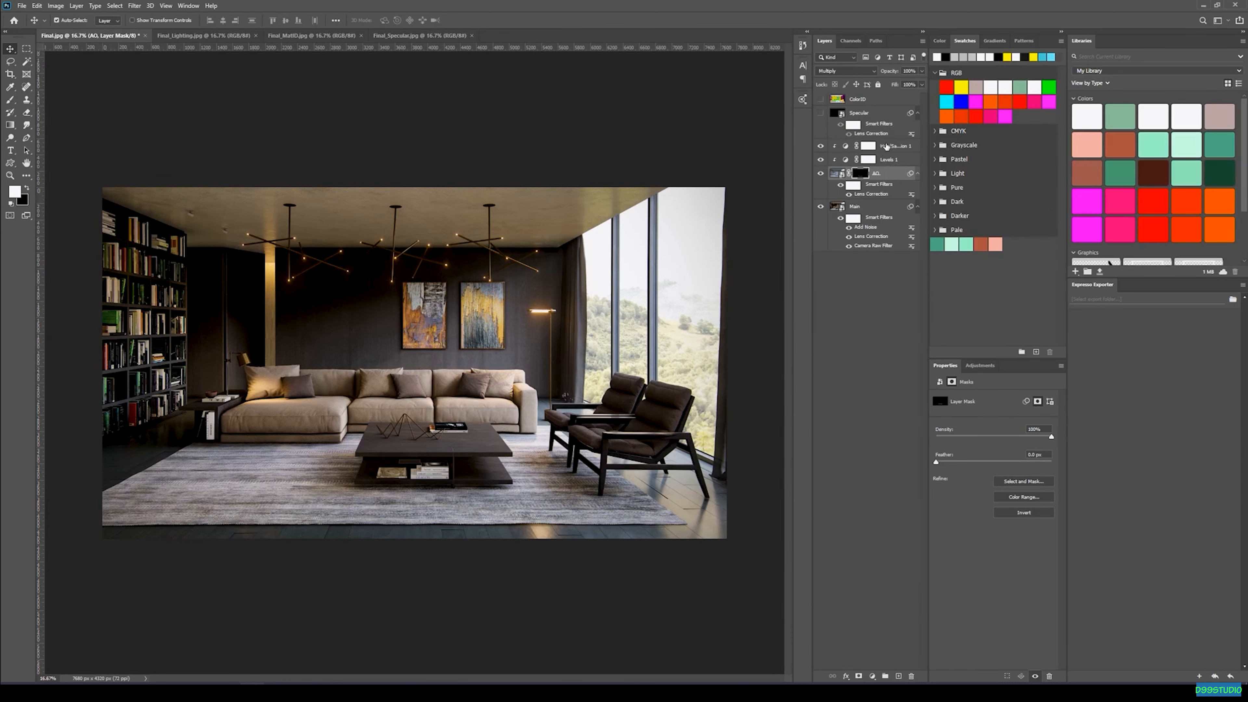
left_click(873, 117)
left_click(821, 113)
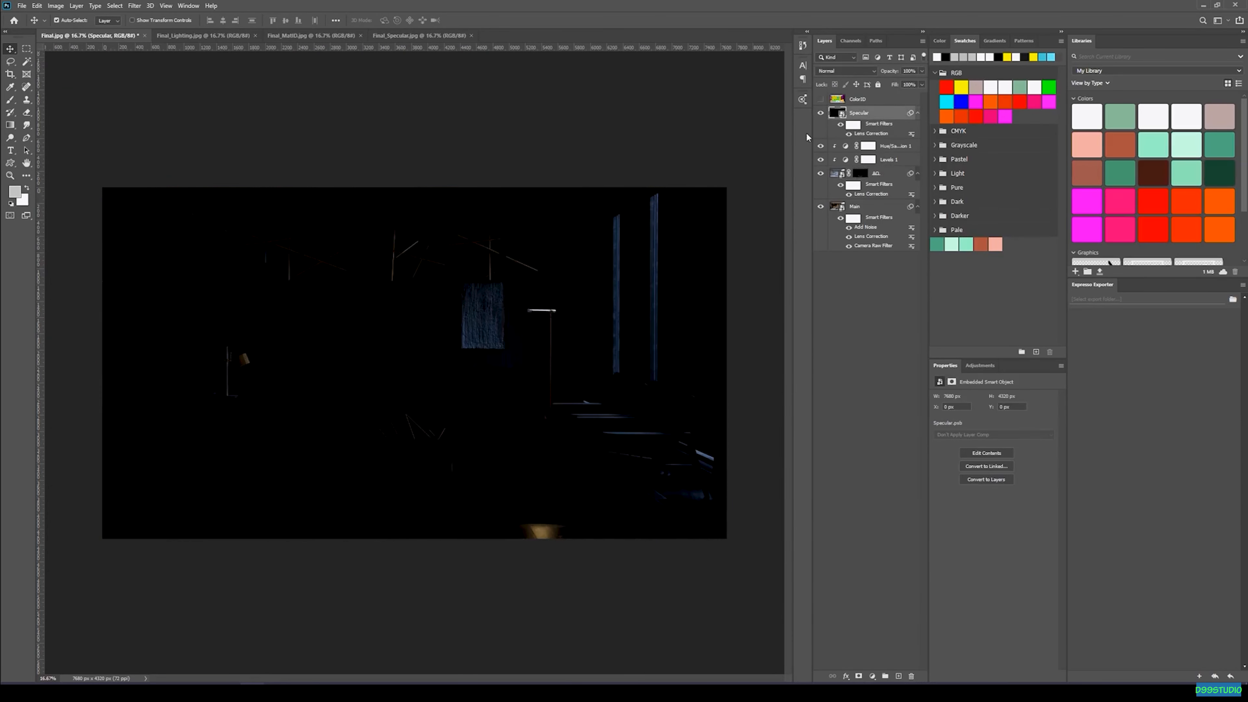
- Set the Specular layer's blend mode to Screen and compare the image with the layer hidden and shown
left_click(842, 72)
left_click(843, 146)
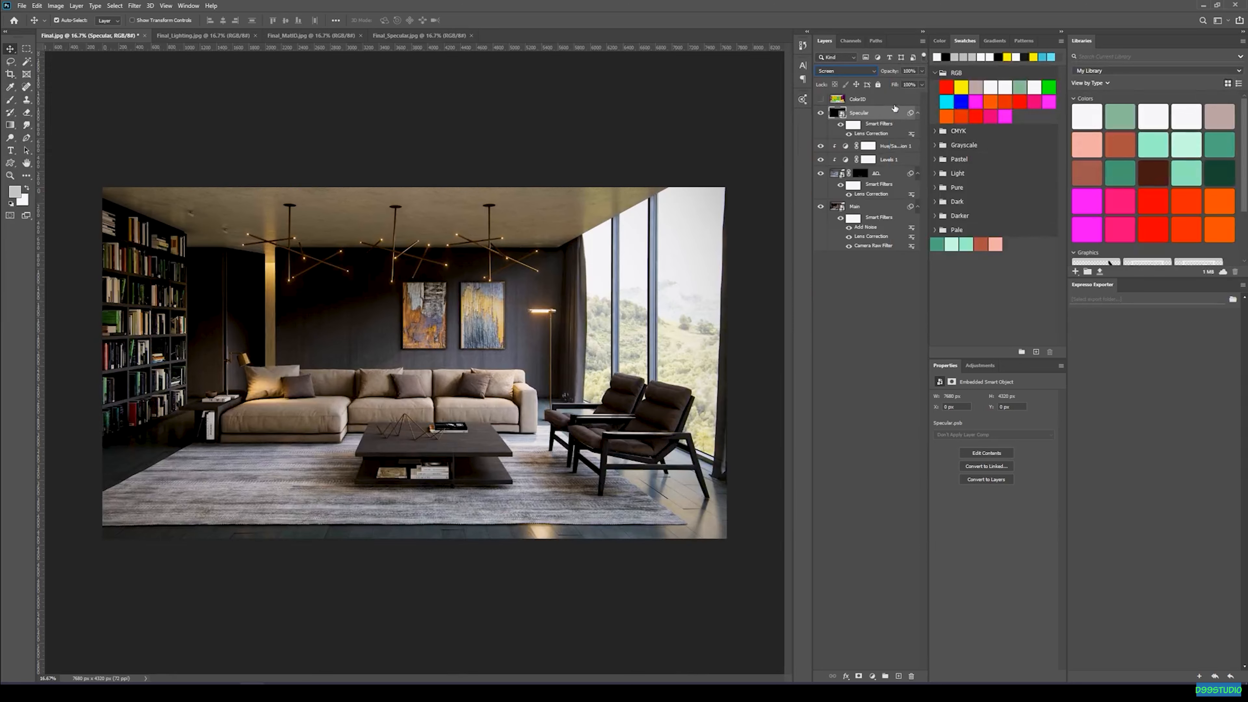
left_click(820, 113)
left_click(820, 114)
left_click(820, 114)
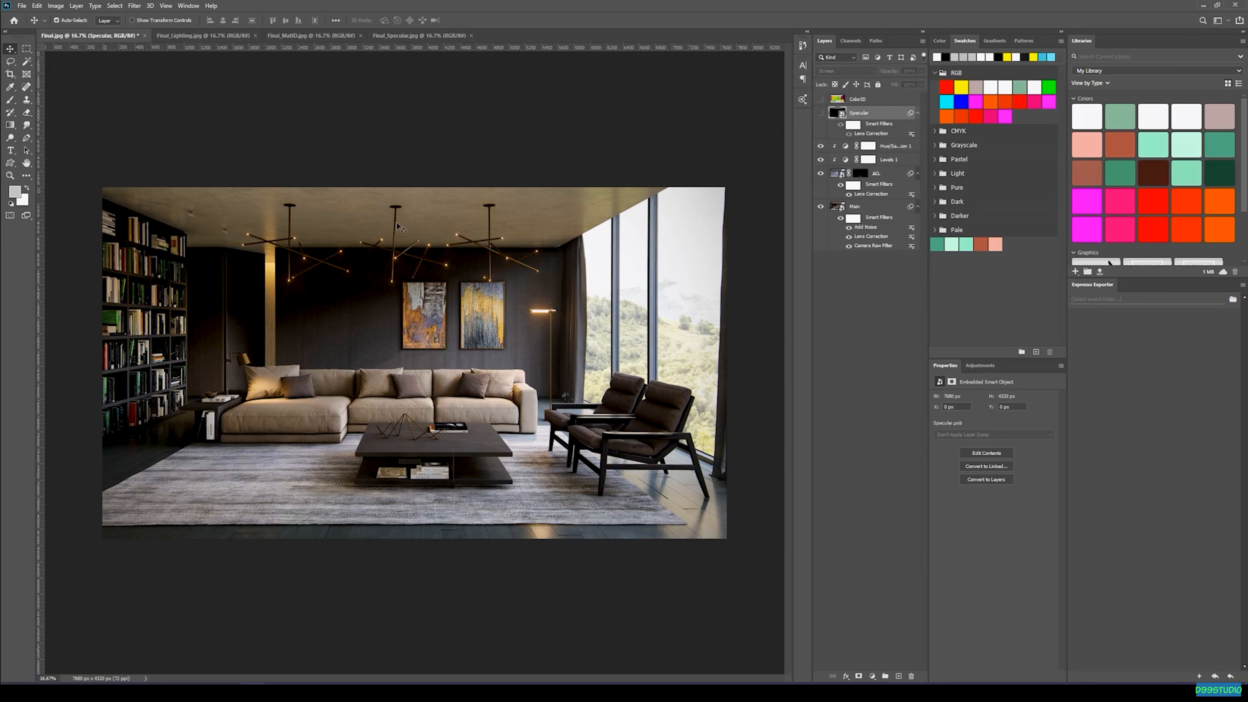
left_click(820, 113)
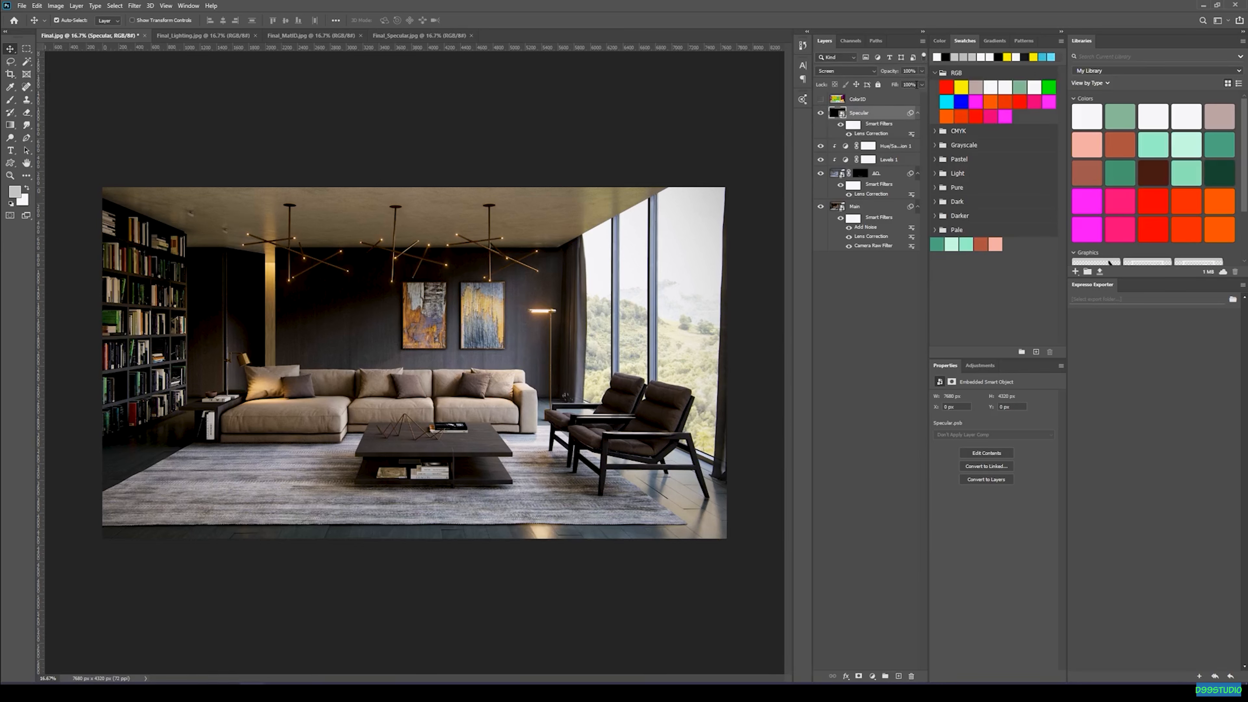
- Set the Specular layer's fill to 40% and compare the image with the layer hidden and shown
type("40")
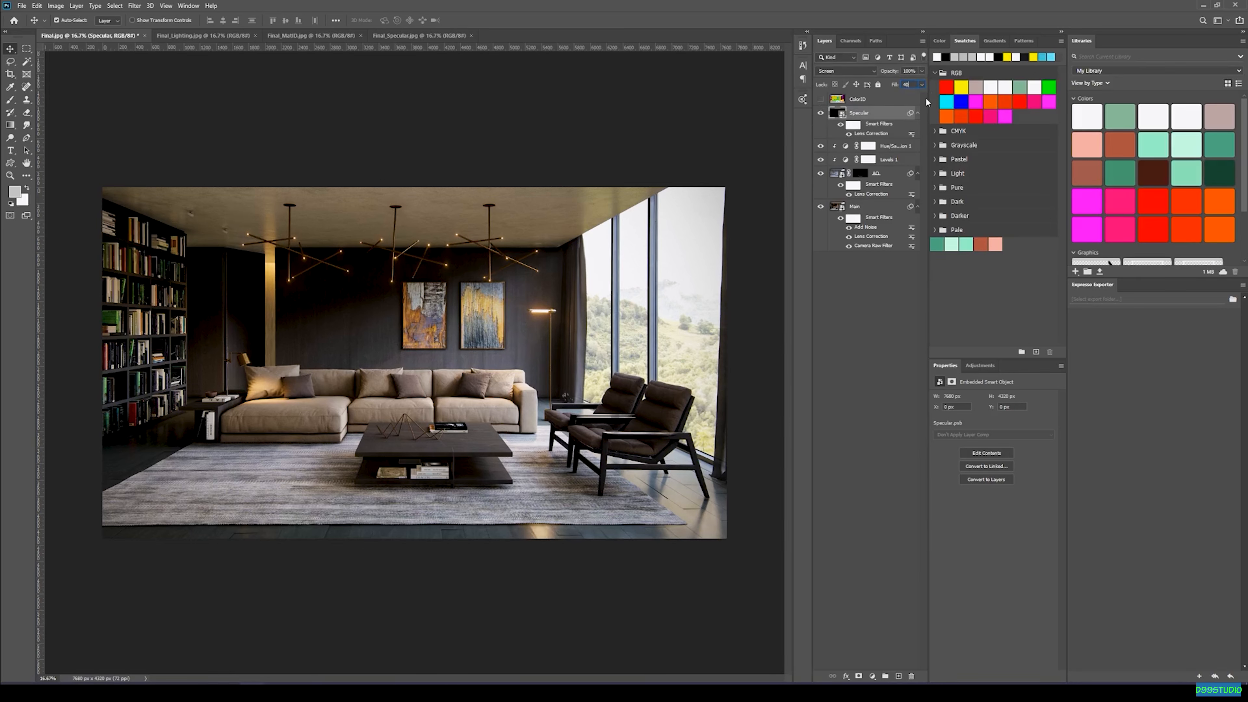
left_click(821, 114)
left_click(822, 115)
left_click(822, 115)
left_click(821, 114)
left_click(822, 115)
left_click(822, 114)
- Show the ColorID layer and select its green sofa and backlit wall strip with the Magic Wand
key("ctrl+plus")
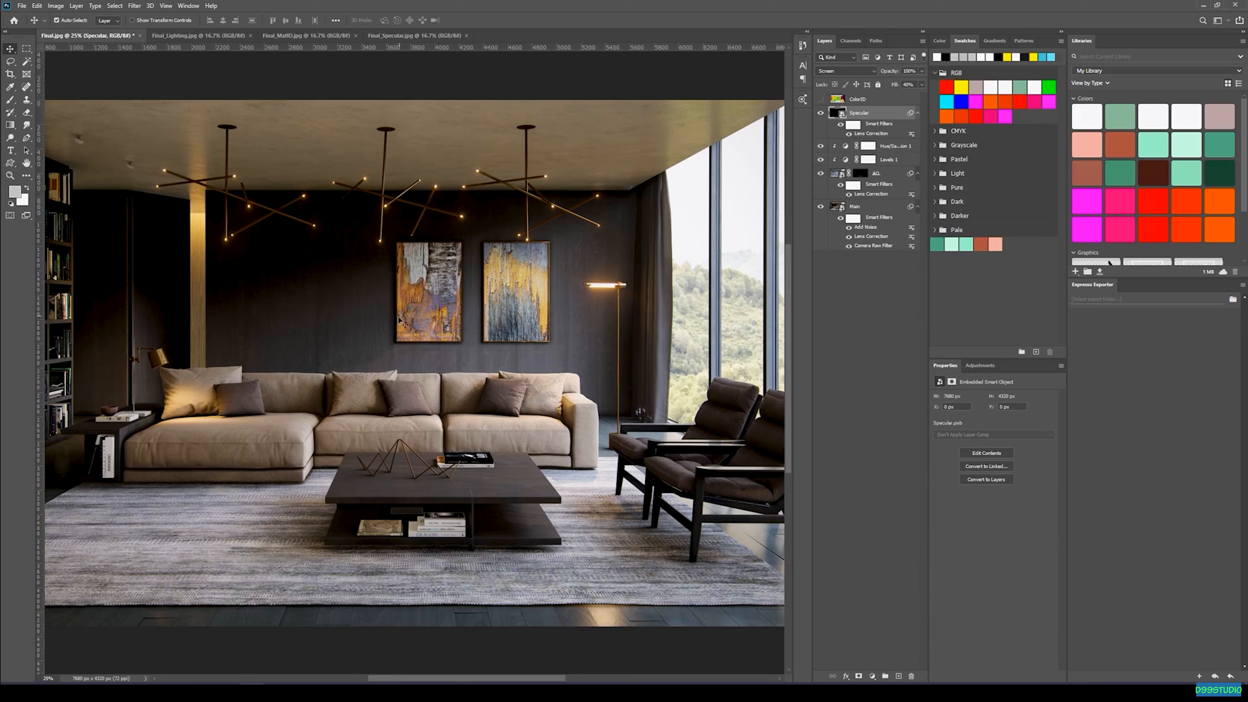
left_click_drag(302, 317, 373, 302)
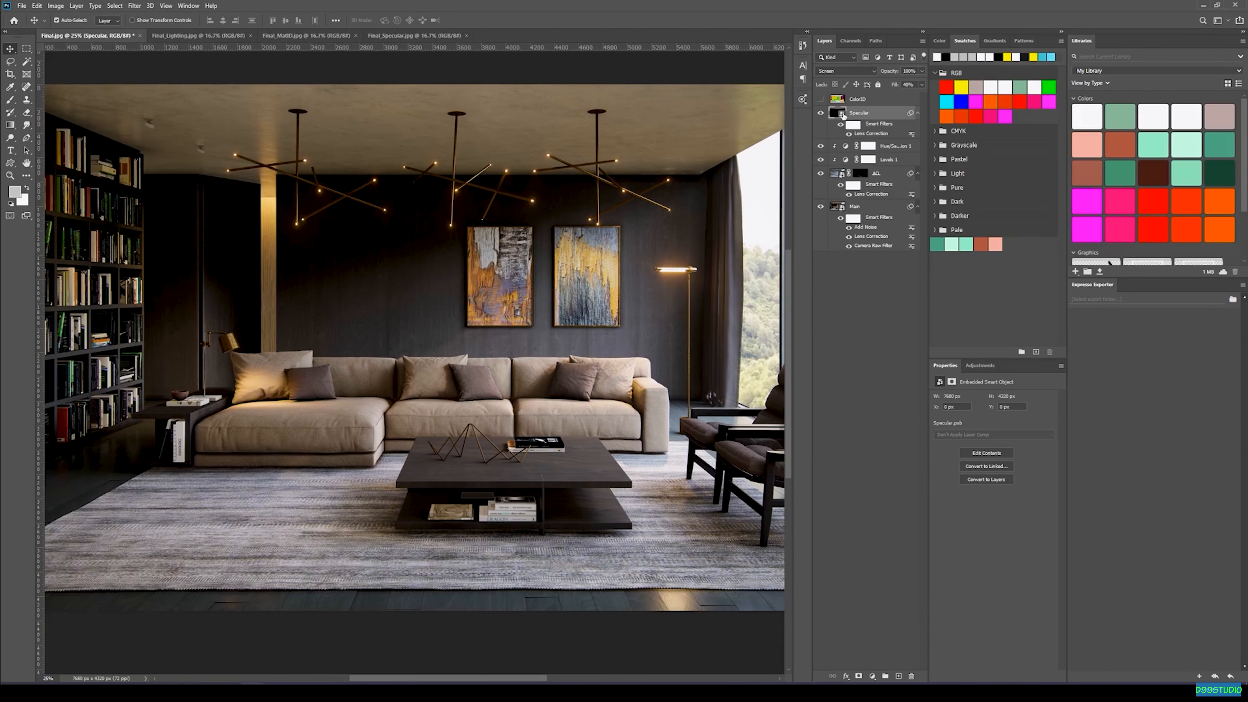
left_click(820, 99)
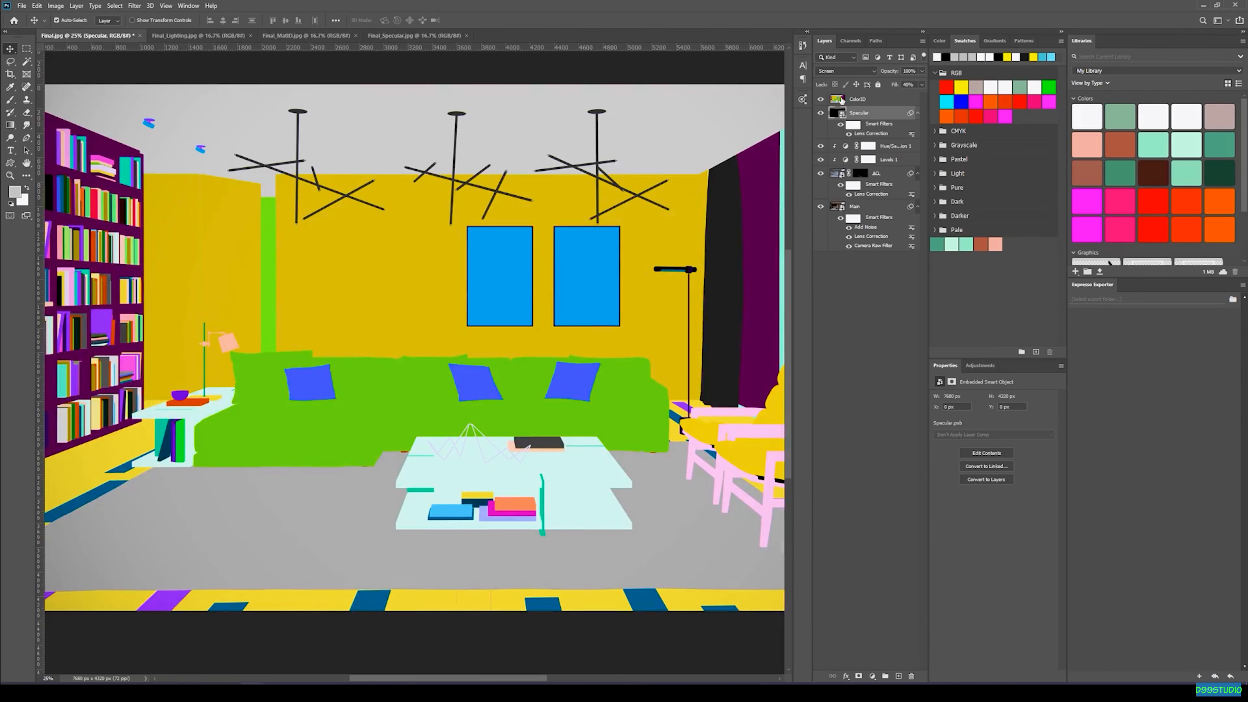
left_click(860, 99)
key("w")
left_click(262, 217)
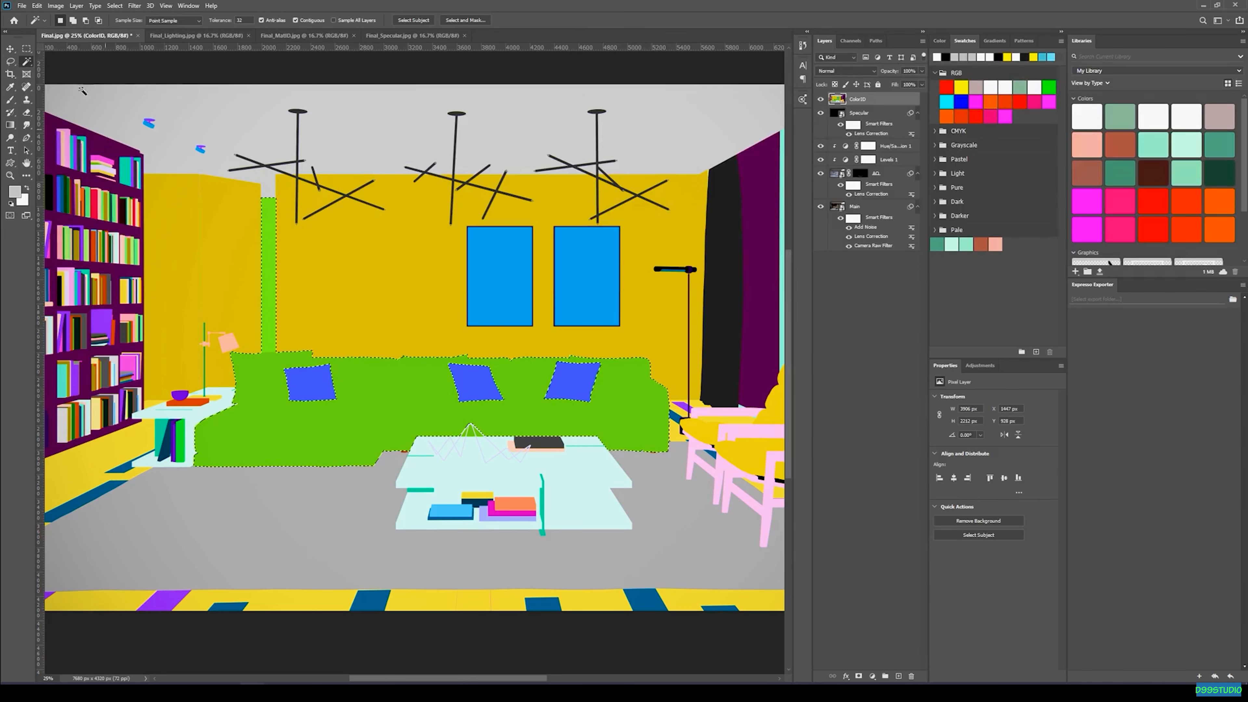
- Subtract the whole sofa from the selection with the Polygonal Lasso, keeping only the vertical wall strip
left_click(12, 63)
right_click(11, 63)
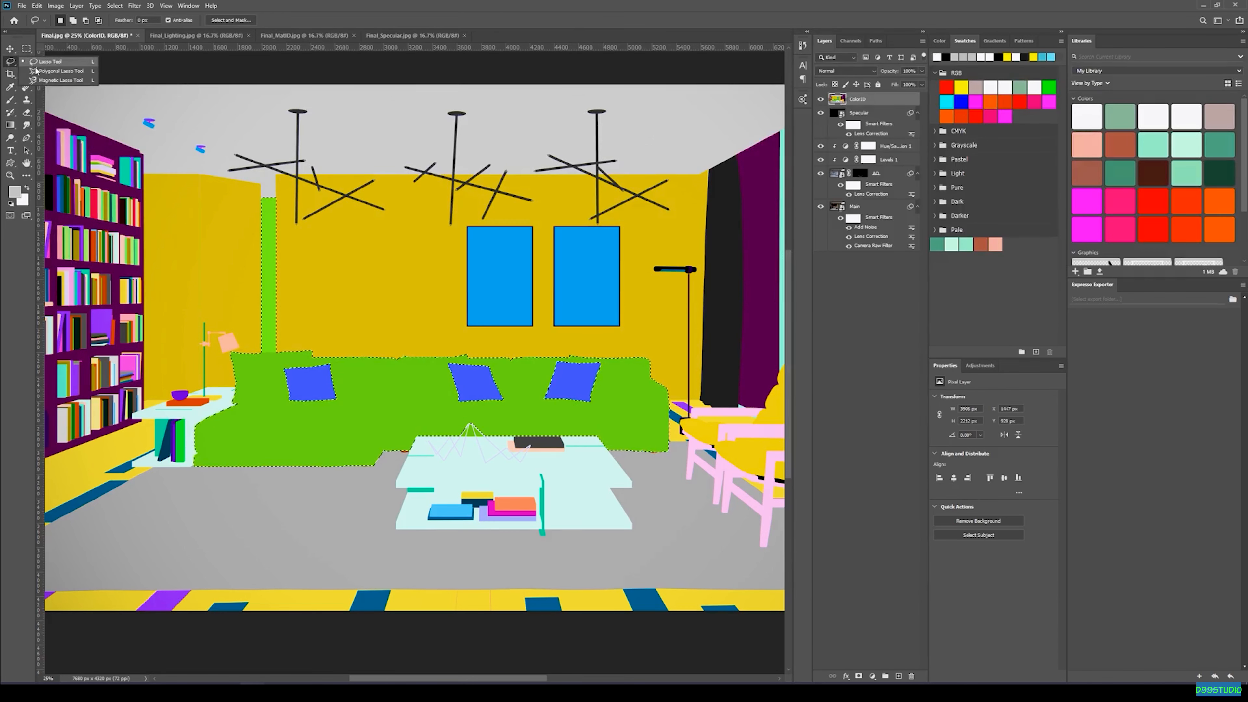
left_click(53, 72)
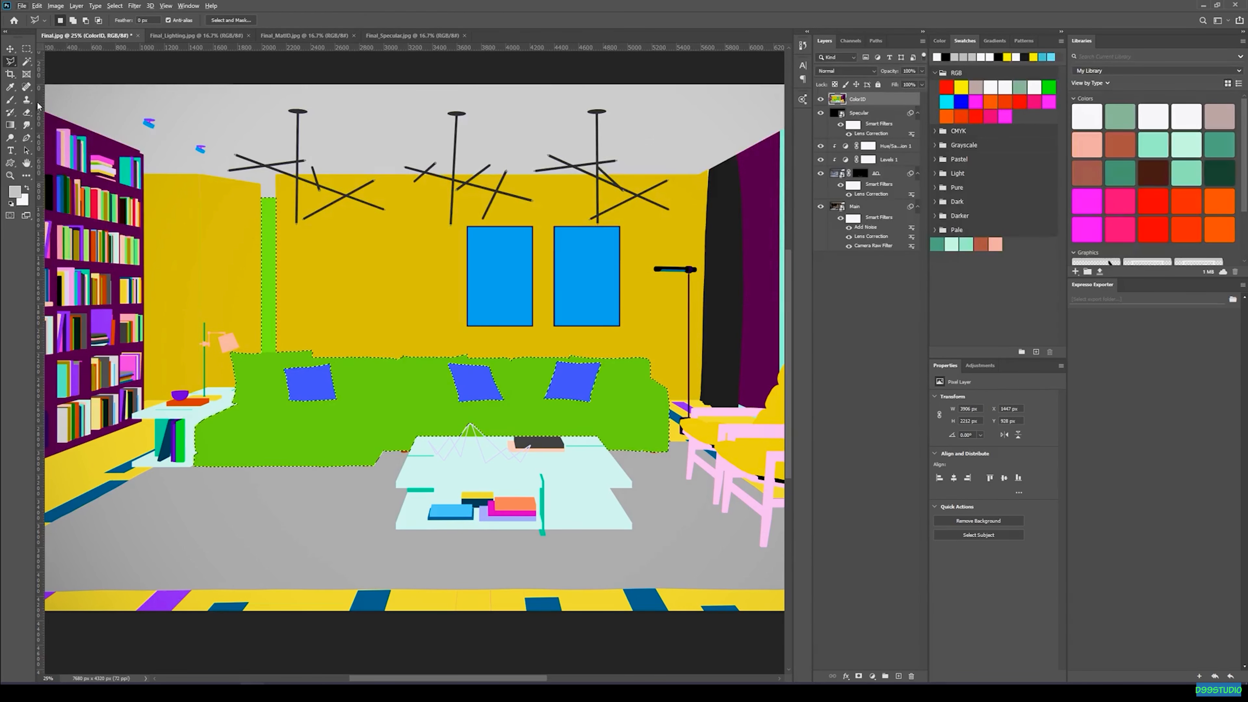
left_click(147, 372)
left_click(210, 342)
left_click(259, 353)
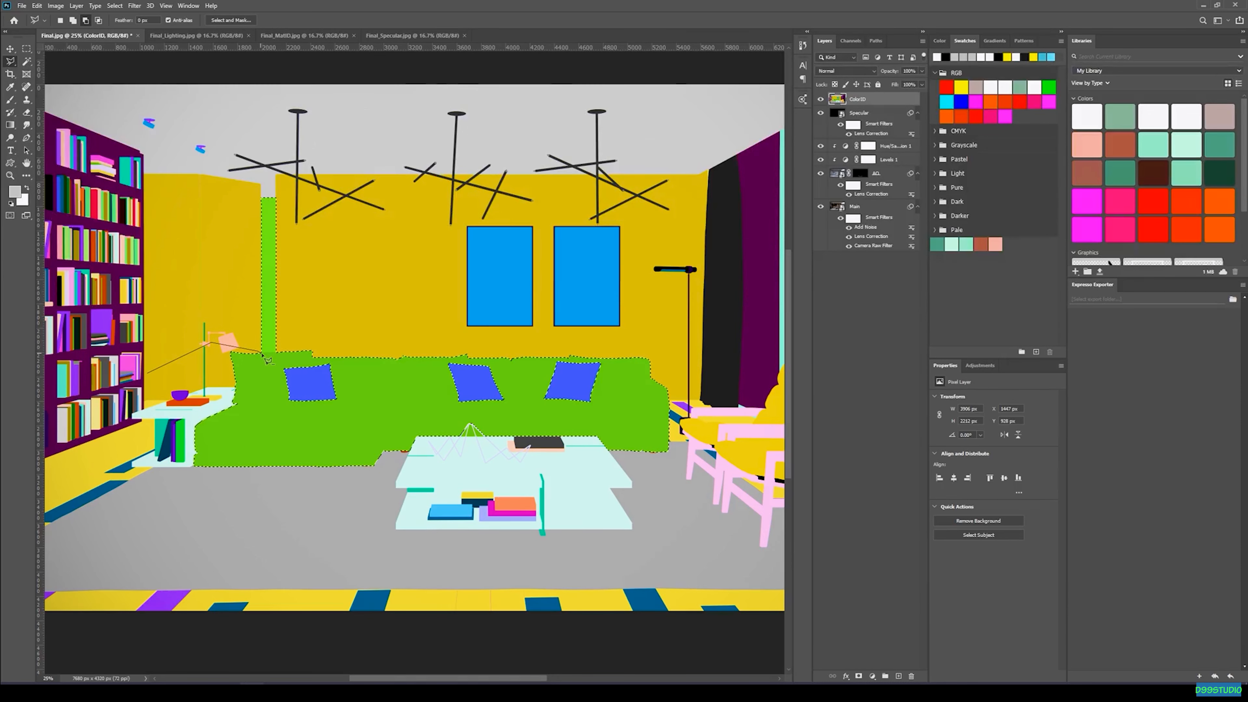
left_click(643, 336)
left_click(727, 362)
left_click(694, 531)
left_click(165, 544)
double_click(144, 405)
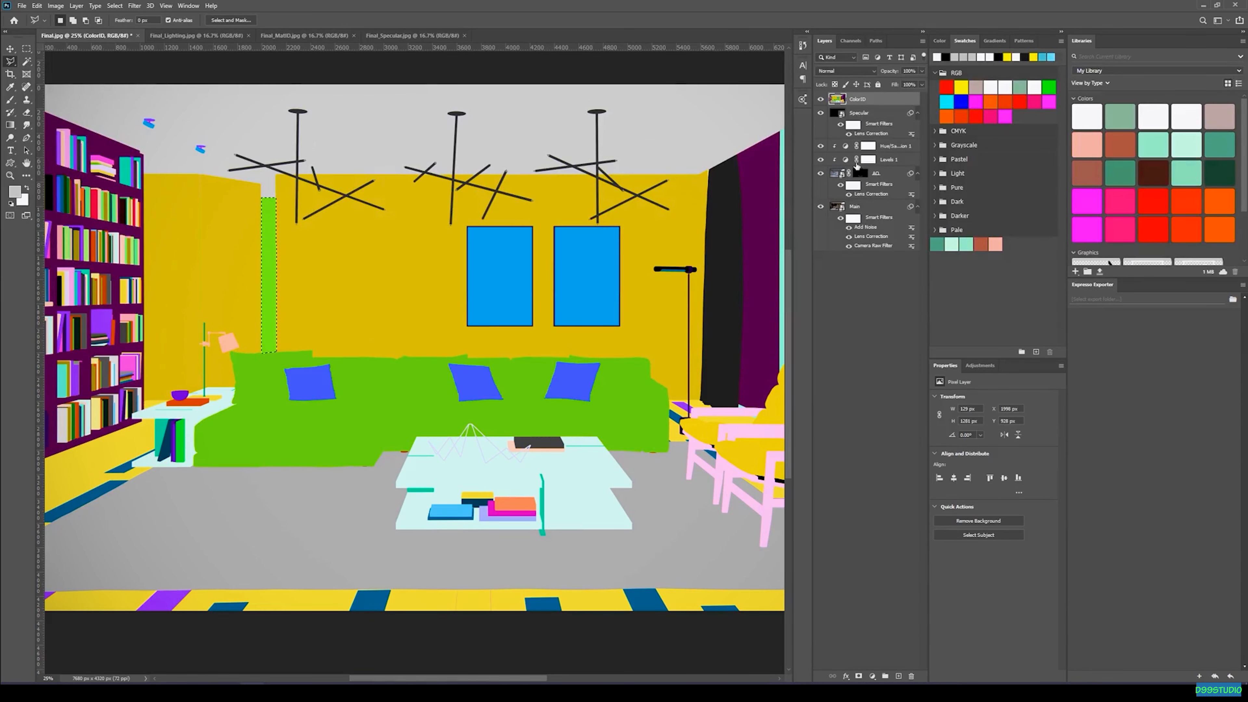
- Hide ColorID and add a Hue/Saturation adjustment above Specular for the wall strip, with slightly lower hue and saturation +22
left_click(820, 99)
left_click(859, 112)
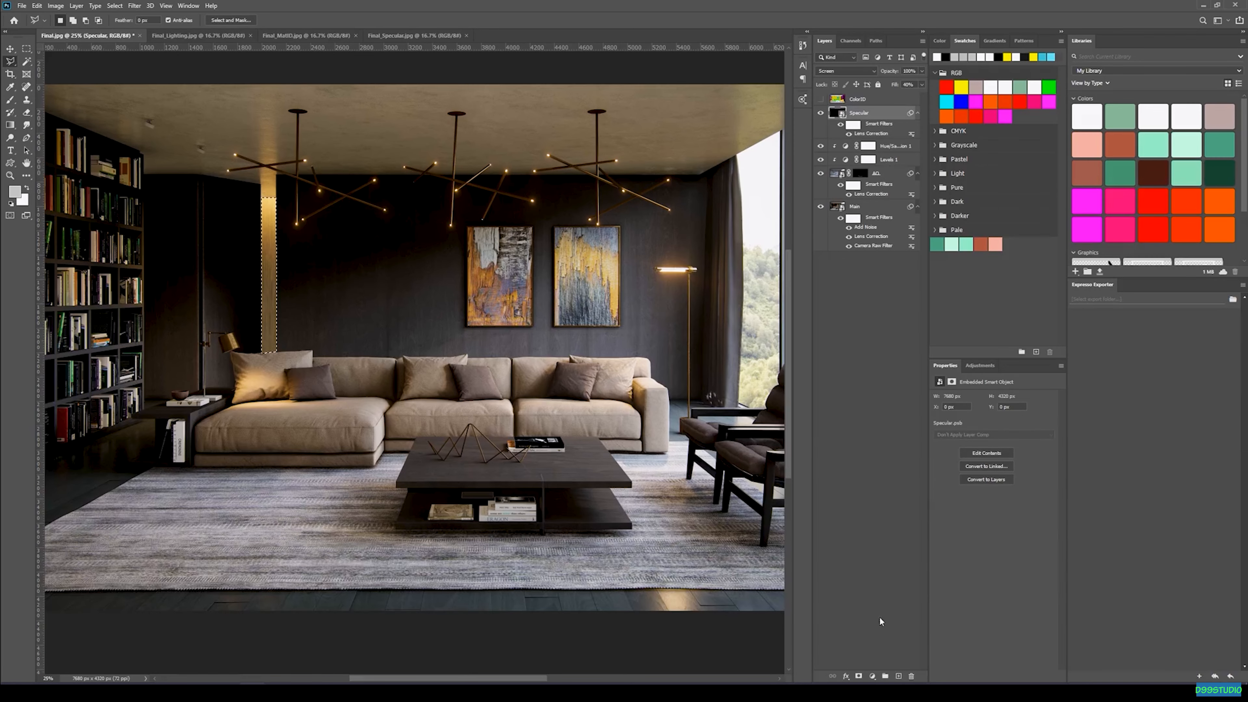
left_click(873, 677)
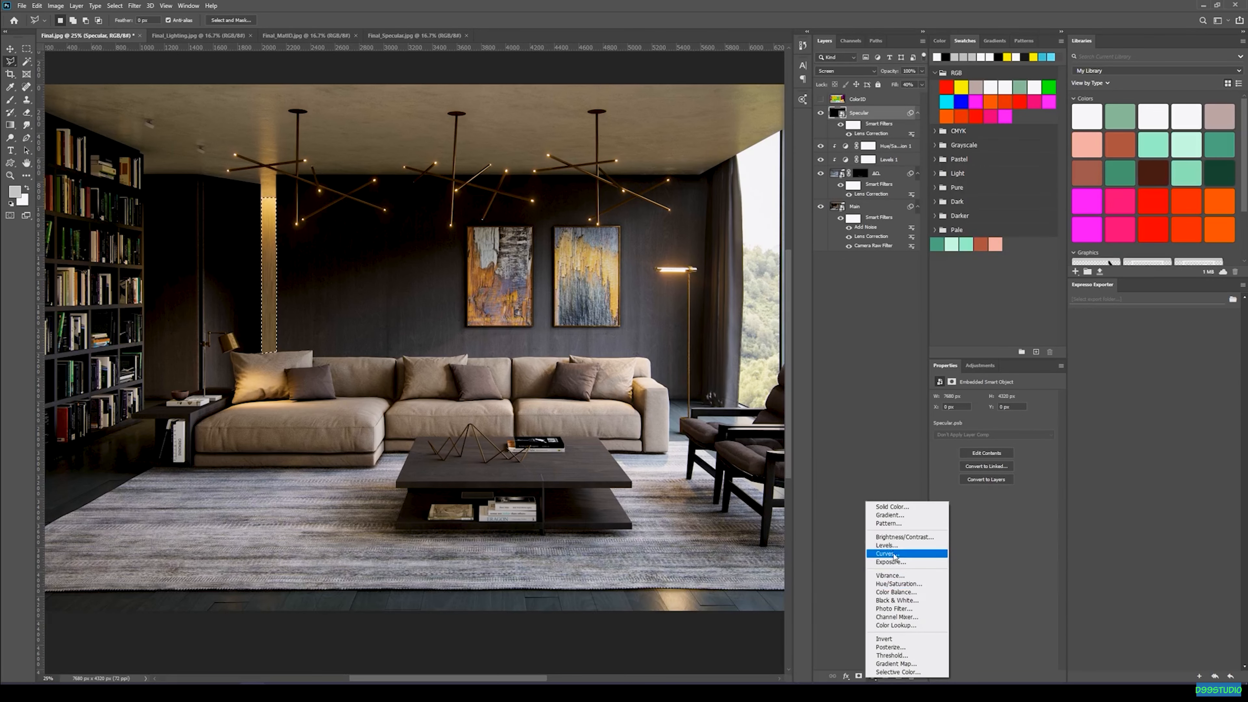
left_click(897, 583)
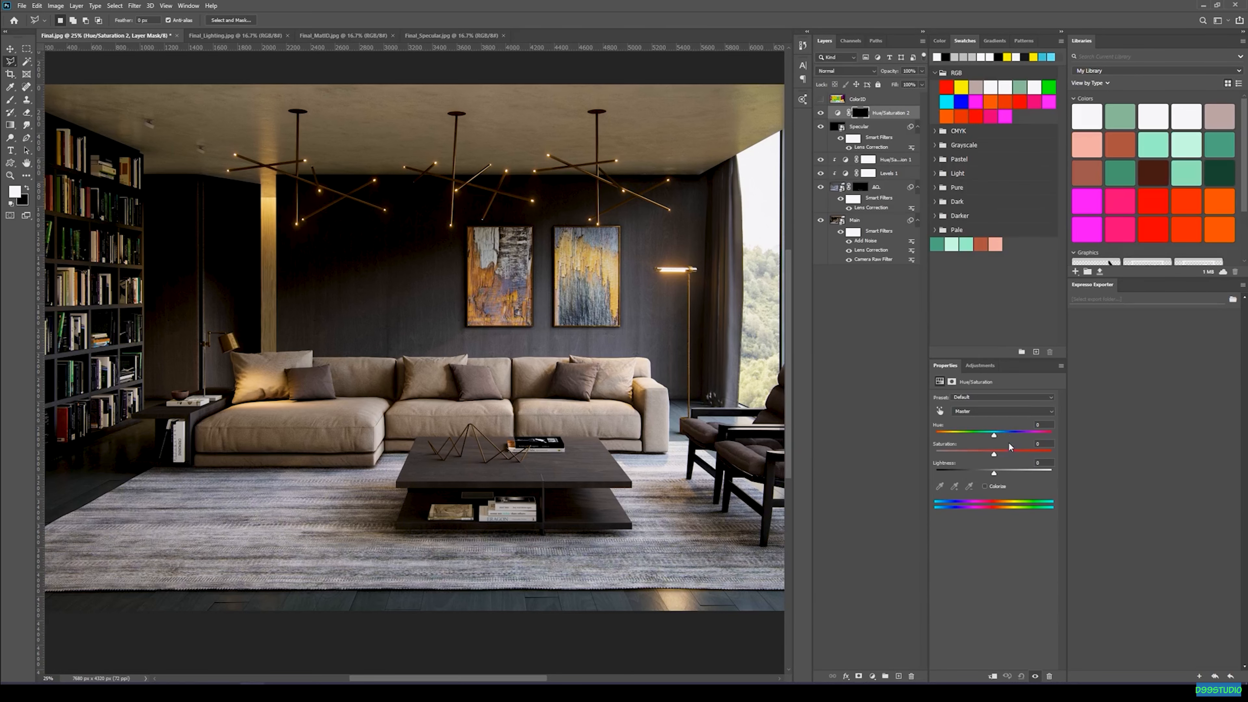
left_click_drag(998, 453, 1011, 454)
left_click(820, 113)
- Rename the Hue/Saturation adjustment layer BackLight and compare the whole image with it hidden and shown
double_click(893, 114)
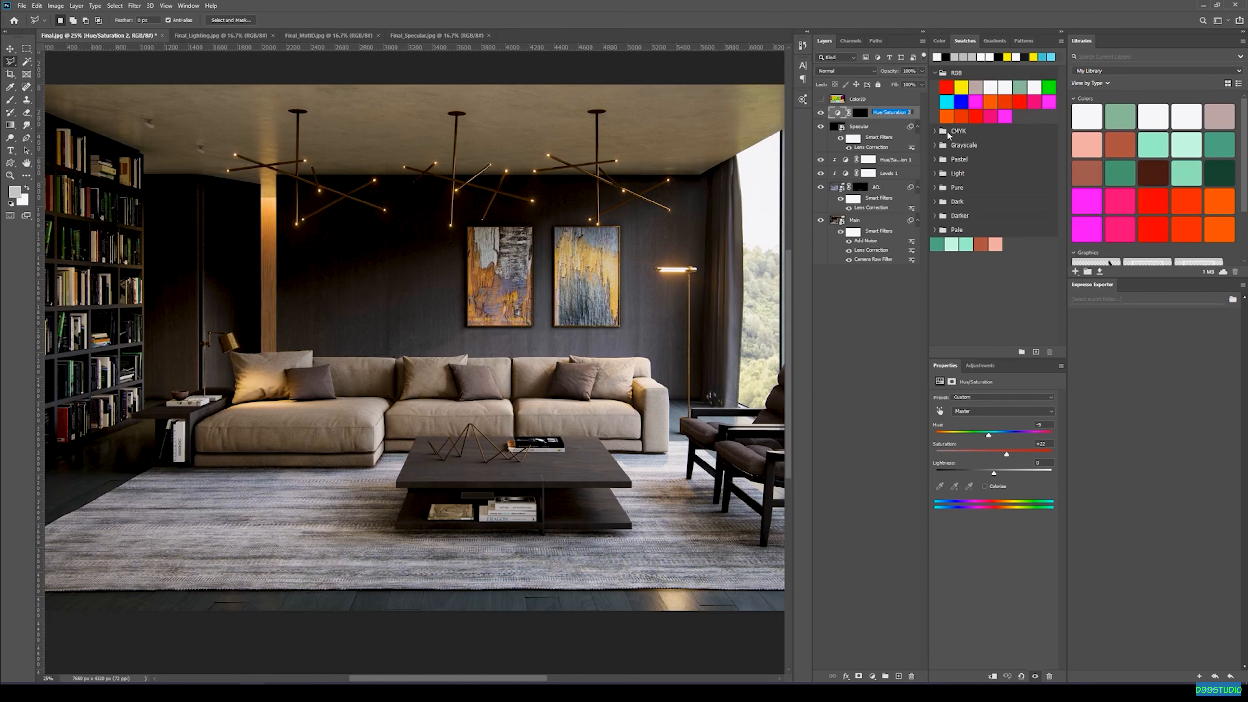
type("BackLight")
key("Return")
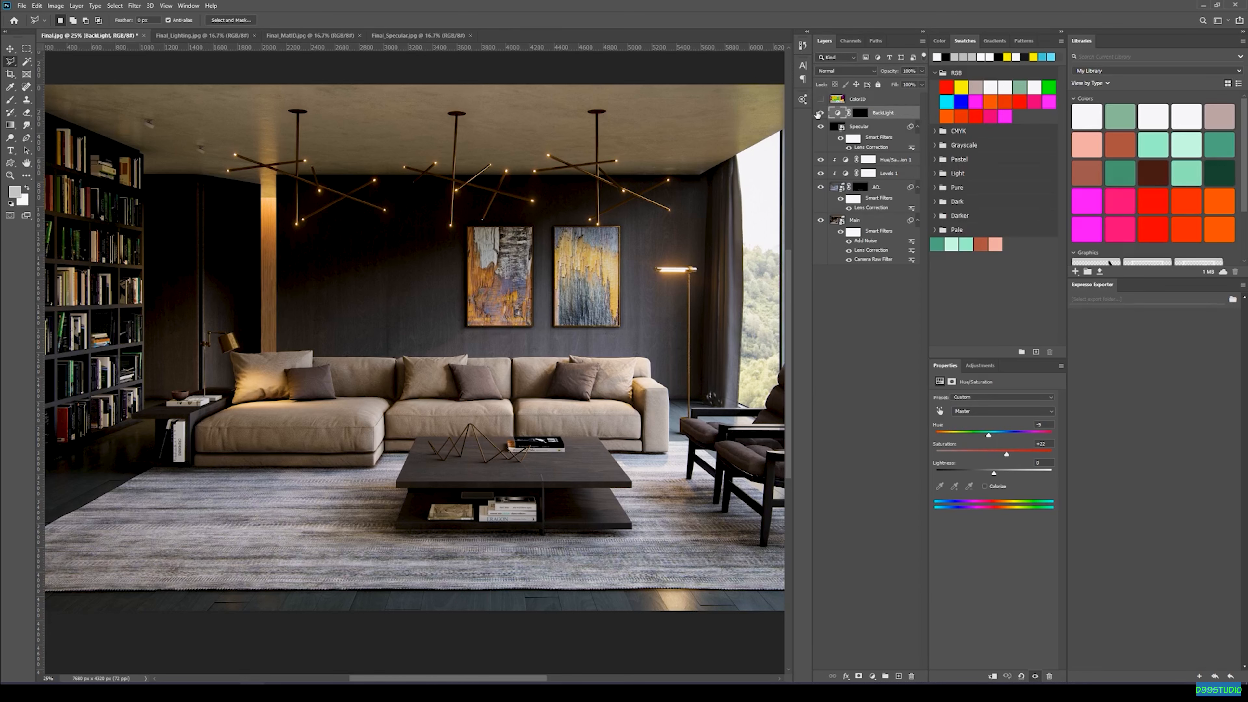
key("ctrl+minus")
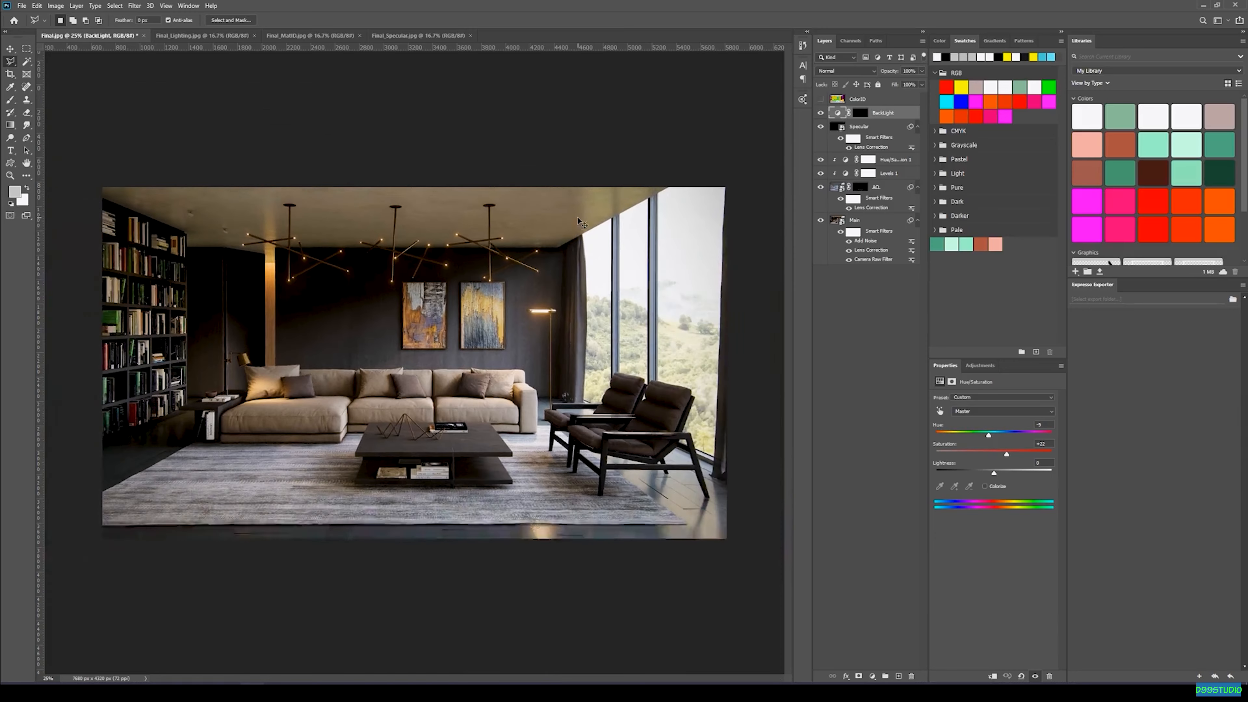
left_click(820, 113)
left_click(820, 113)
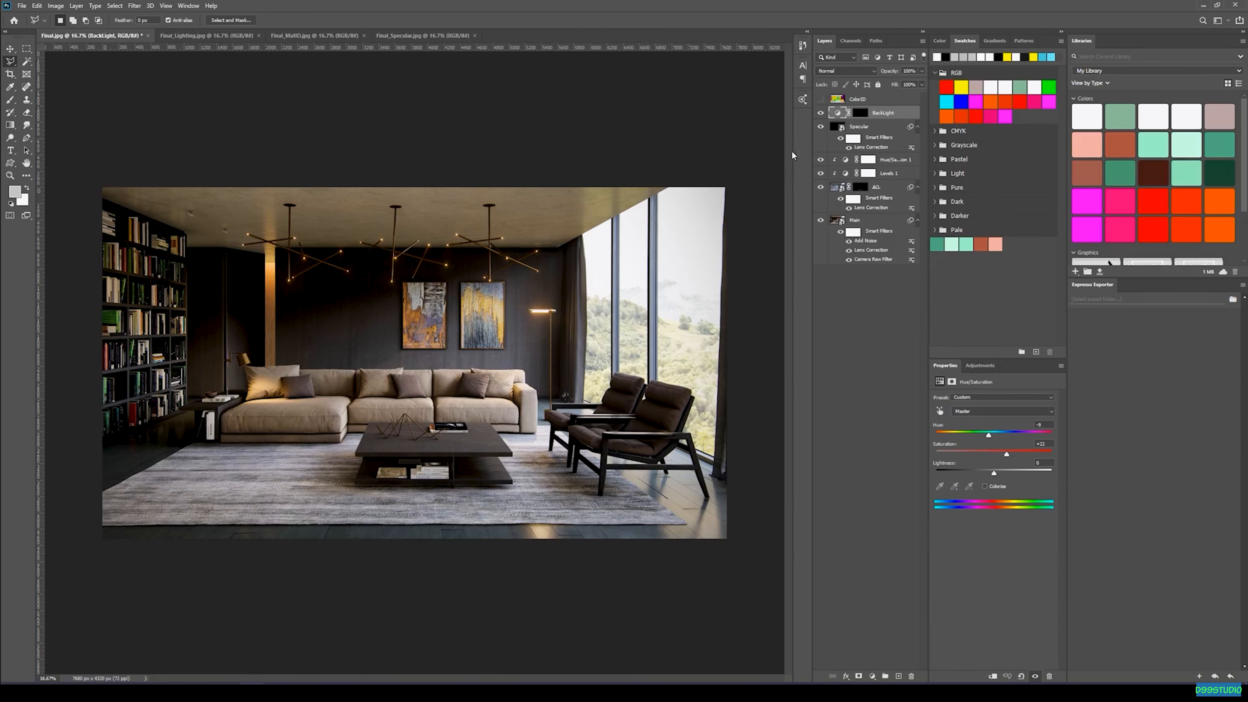
- Show the ColorID layer and select the yellow cushions of both armchairs with the Magic Wand
left_click(844, 101)
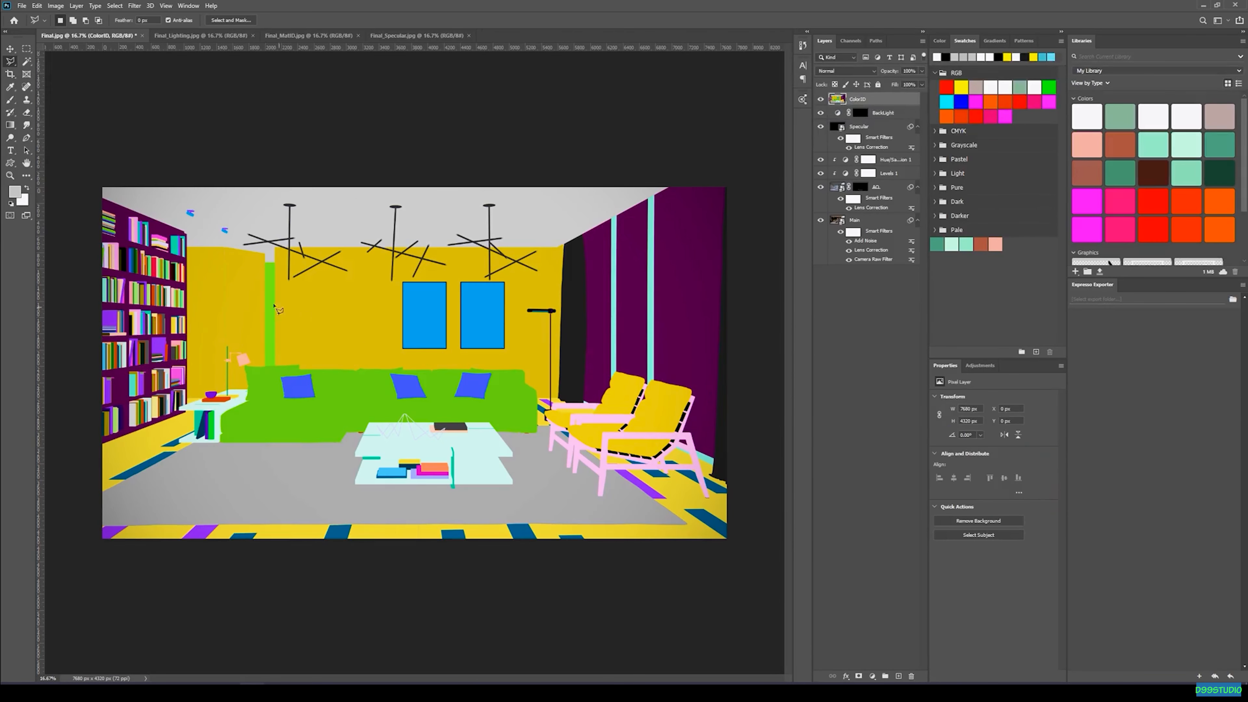
left_click(26, 61)
key("ctrl+plus")
key("ctrl+plus")
key("ctrl+plus")
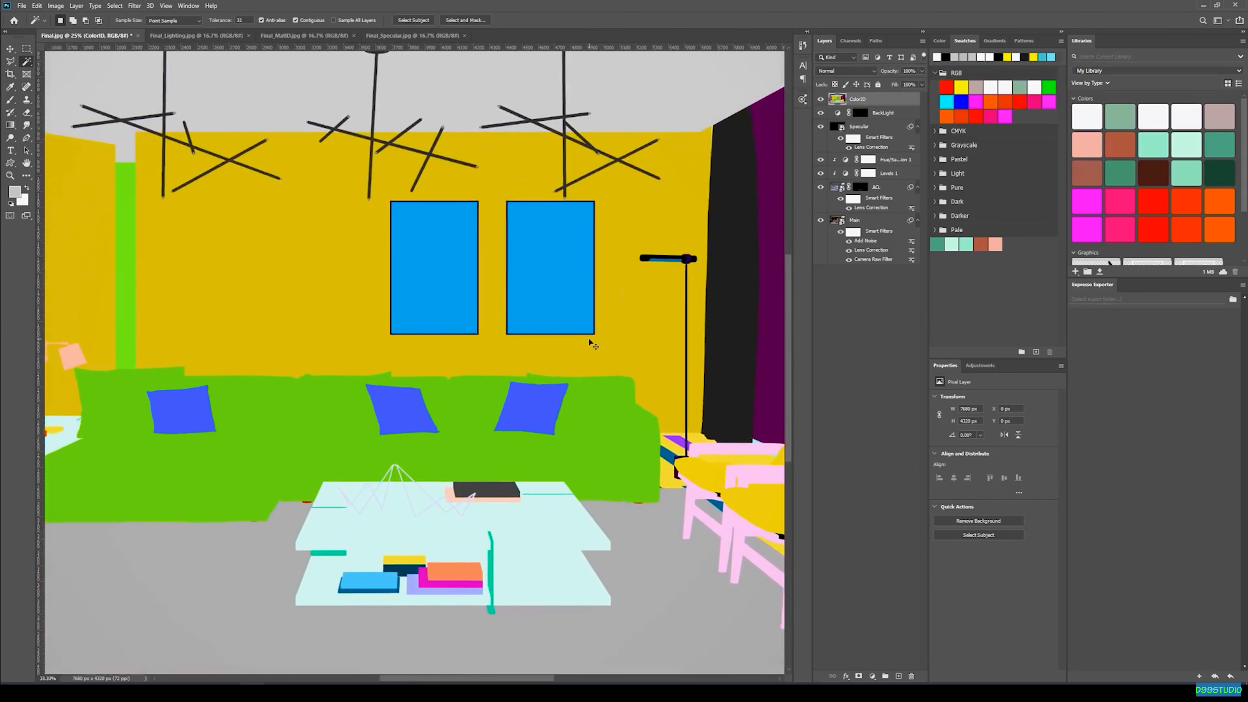
left_click_drag(659, 372, 339, 284)
left_click(401, 218)
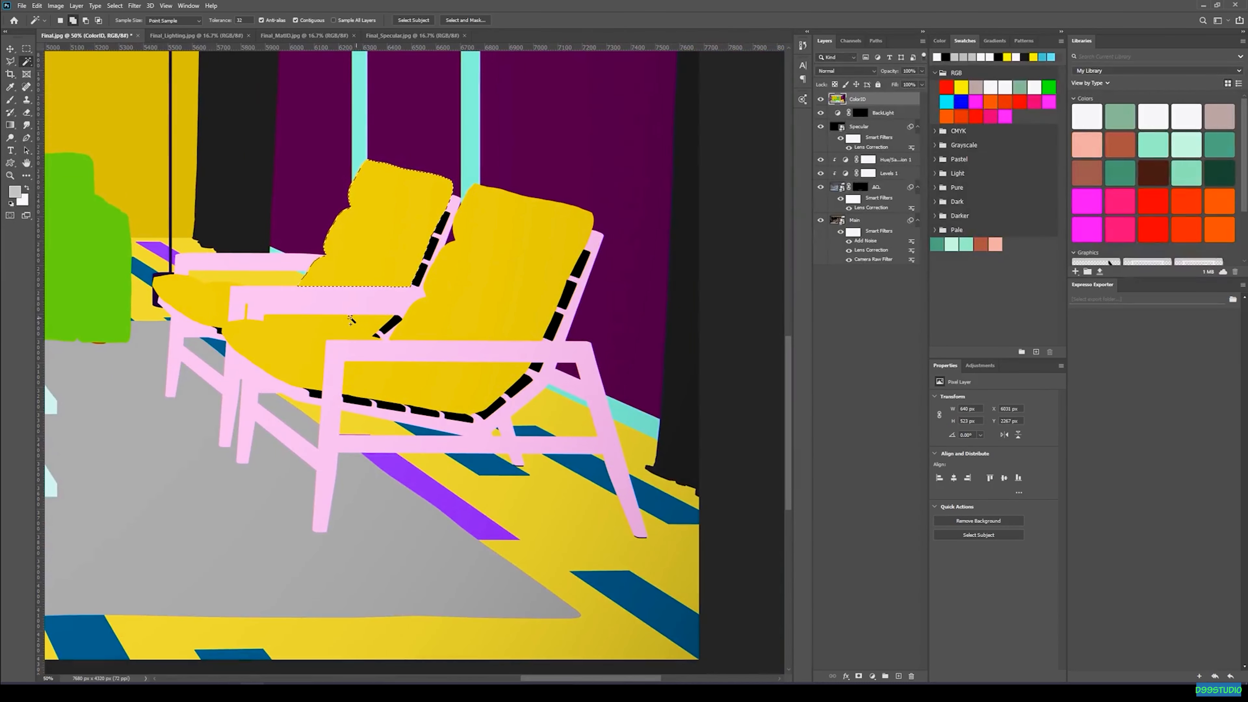
left_click(492, 324, "shift")
left_click_drag(352, 326, 435, 369)
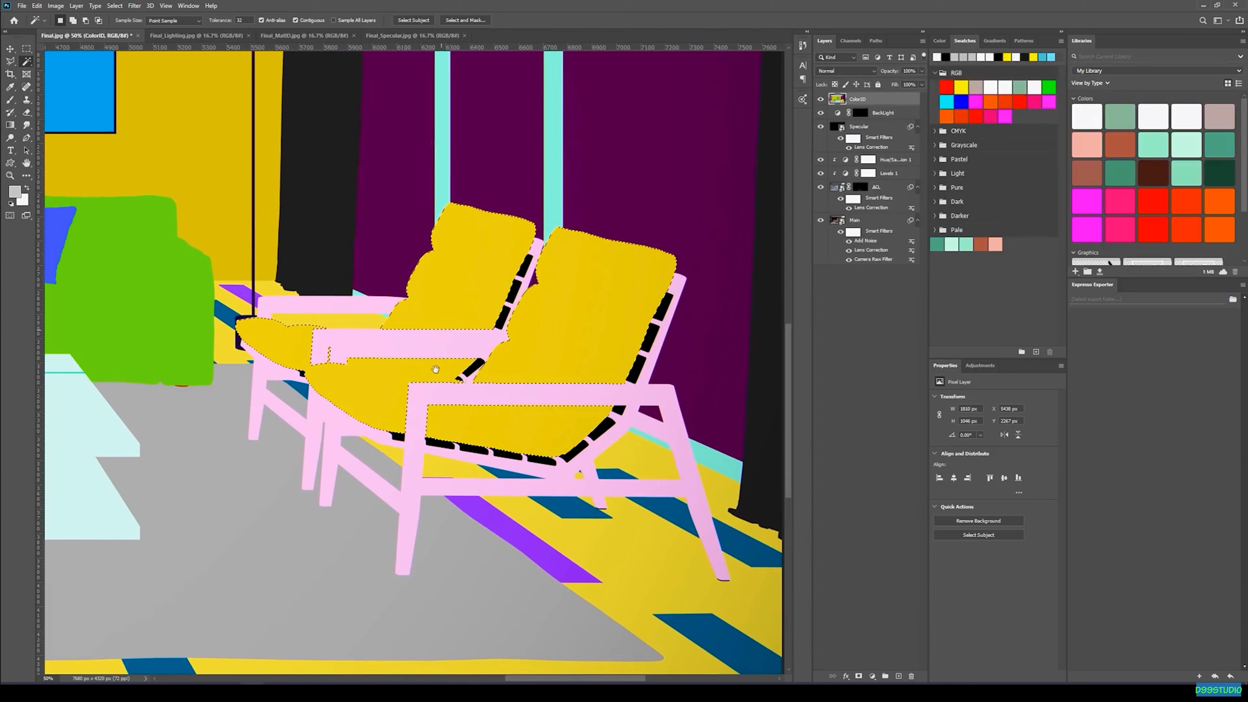
- Hide ColorID and add an Exposure adjustment above BackLight for the armchair cushions, with exposure set to +0.67
left_click(821, 100)
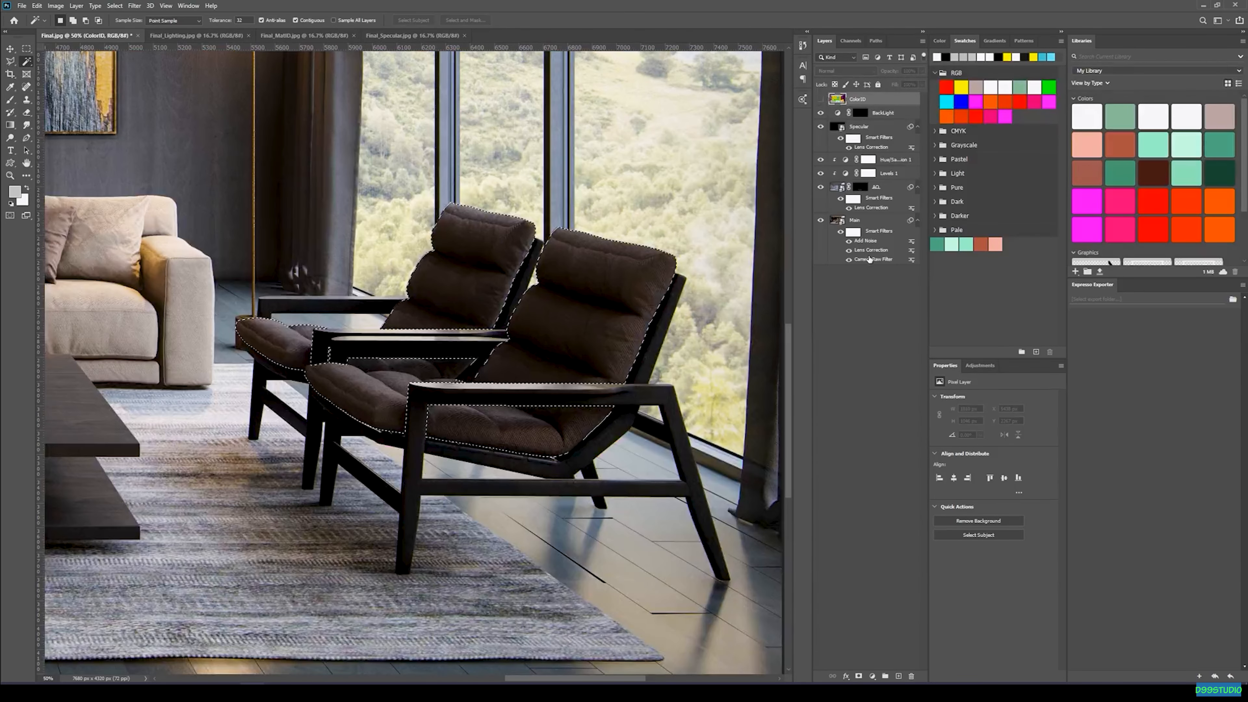
left_click(885, 114)
left_click(872, 676)
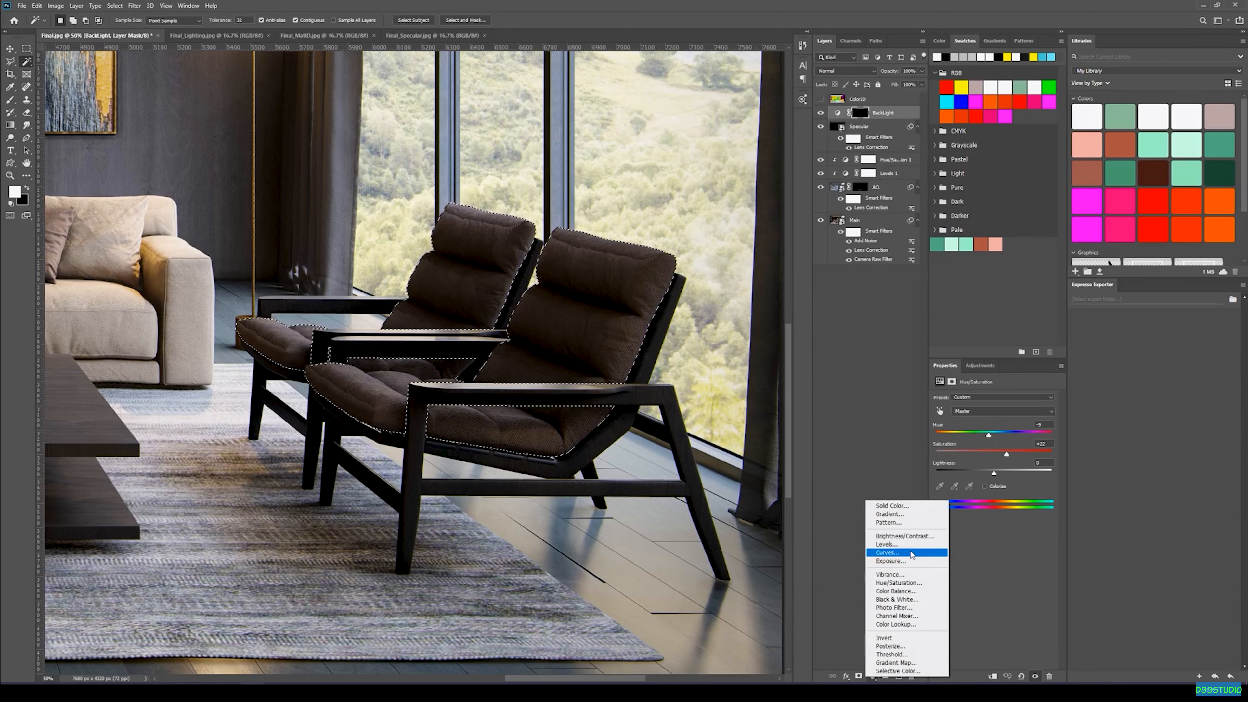
left_click(890, 561)
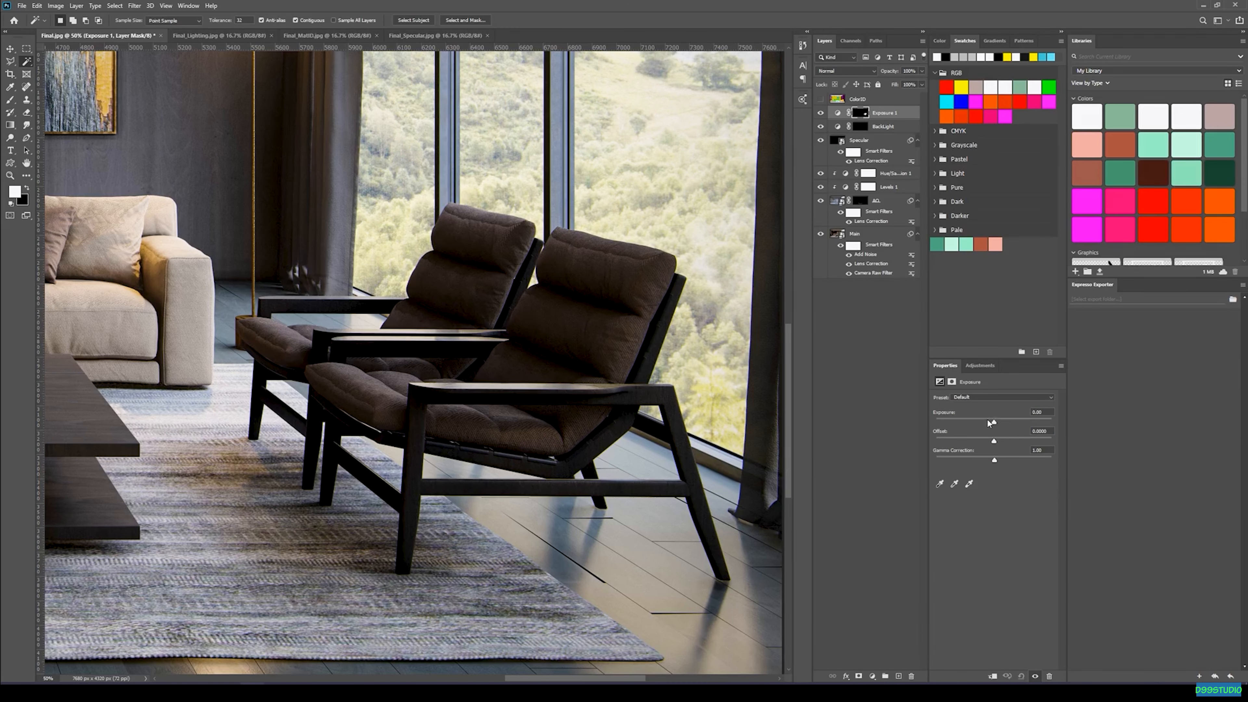
left_click_drag(995, 424, 1001, 426)
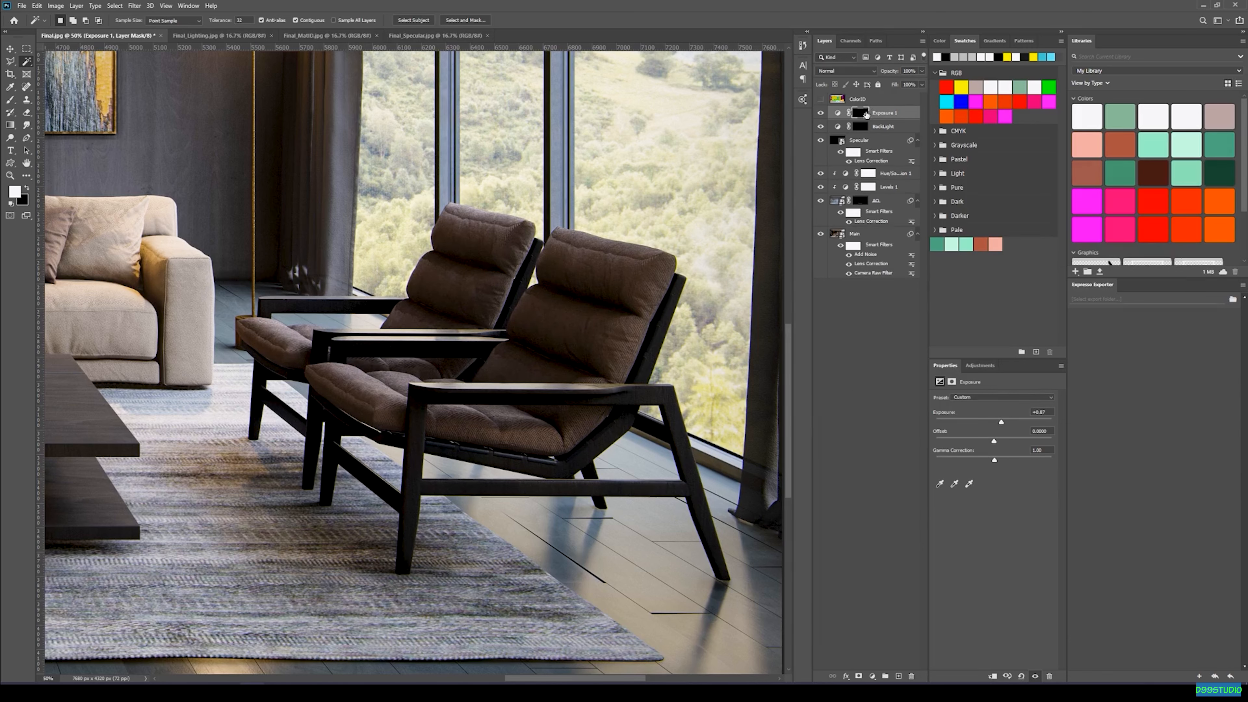
- Load the cushion mask as a selection and add a Color Balance adjustment, shifting the midtones towards cyan and blue
left_click(864, 114, "ctrl")
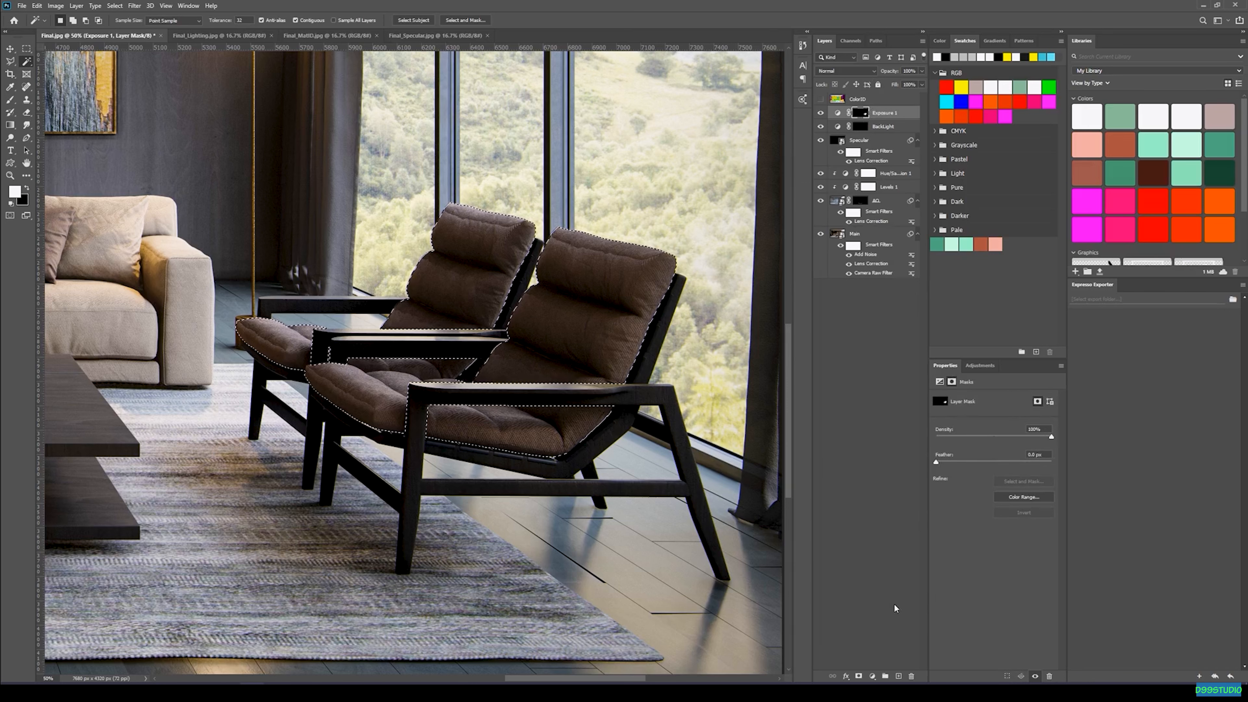
left_click(881, 676)
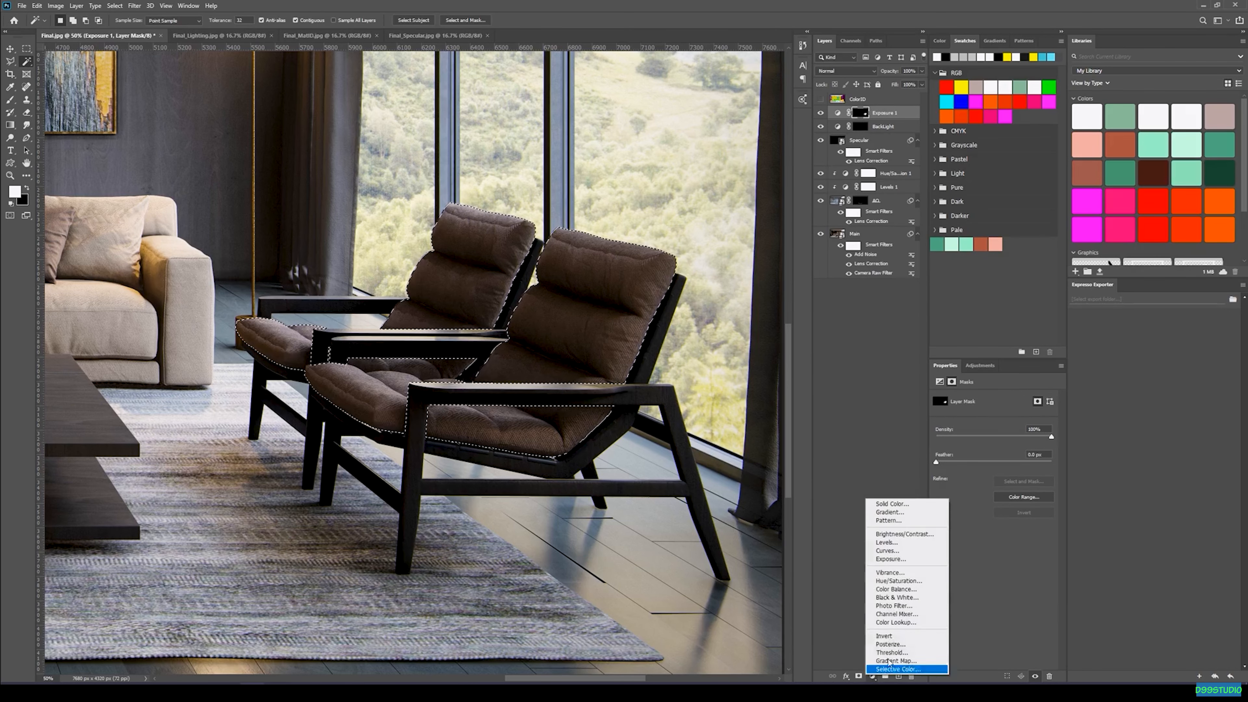
left_click(899, 587)
left_click_drag(365, 335, 414, 356)
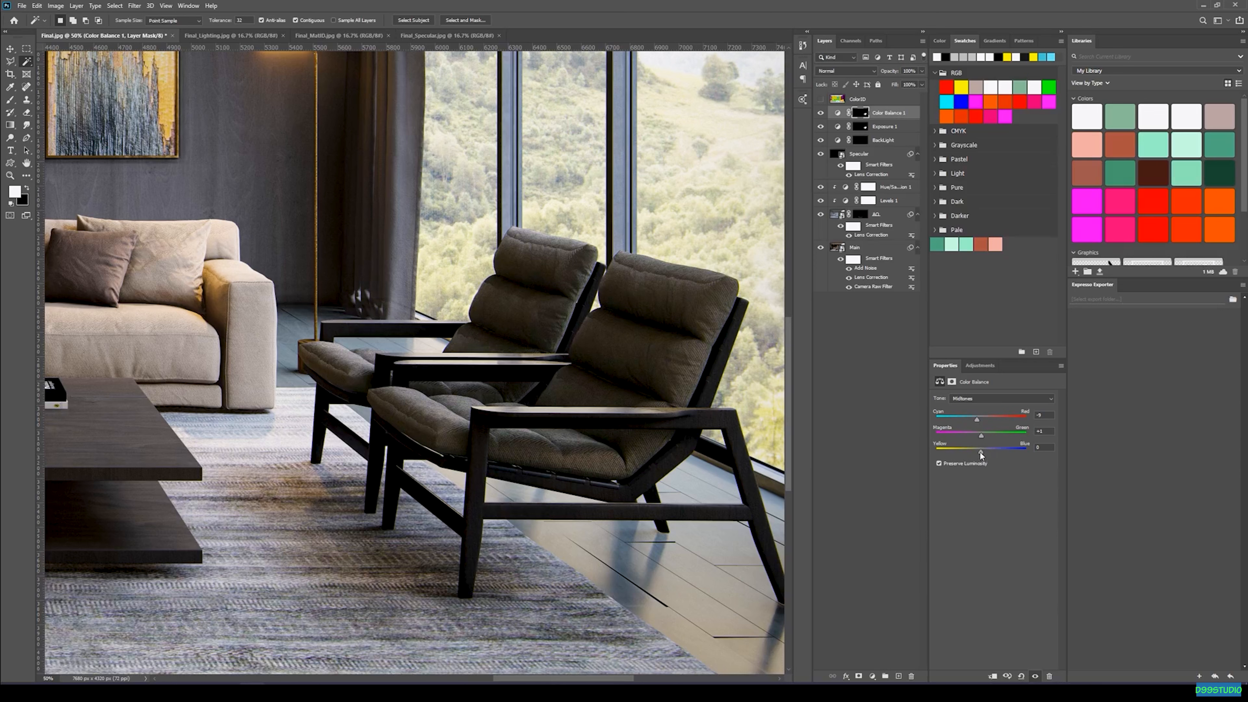
left_click_drag(980, 454, 983, 454)
- Adjust the cushions' Color Balance across the other tonal ranges, with shadows at Magenta–Green +1 and Yellow–Blue +4
left_click(978, 398)
left_click(976, 418)
left_click(975, 399)
left_click(975, 407)
- Set the cushion Exposure adjustment's gamma correction to 1.11 and compare the whole image with the adjustment layers hidden and shown
key("ctrl+minus")
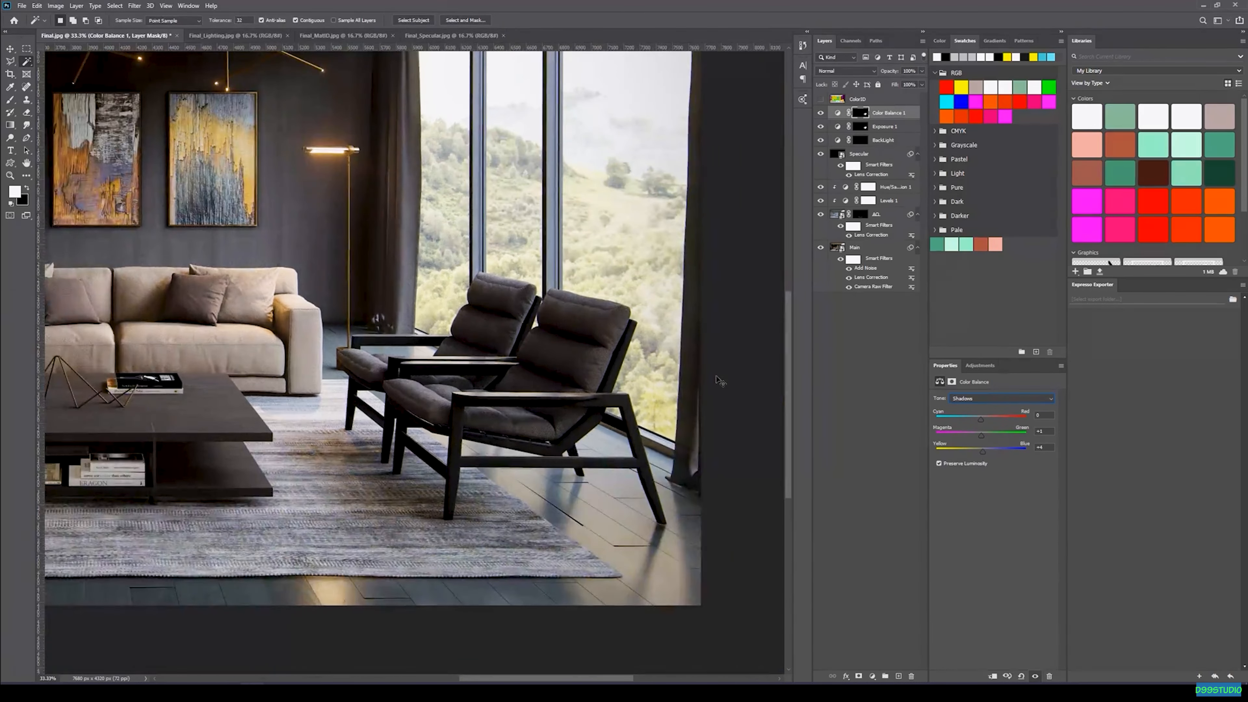
key("ctrl+minus")
key("ctrl+minus")
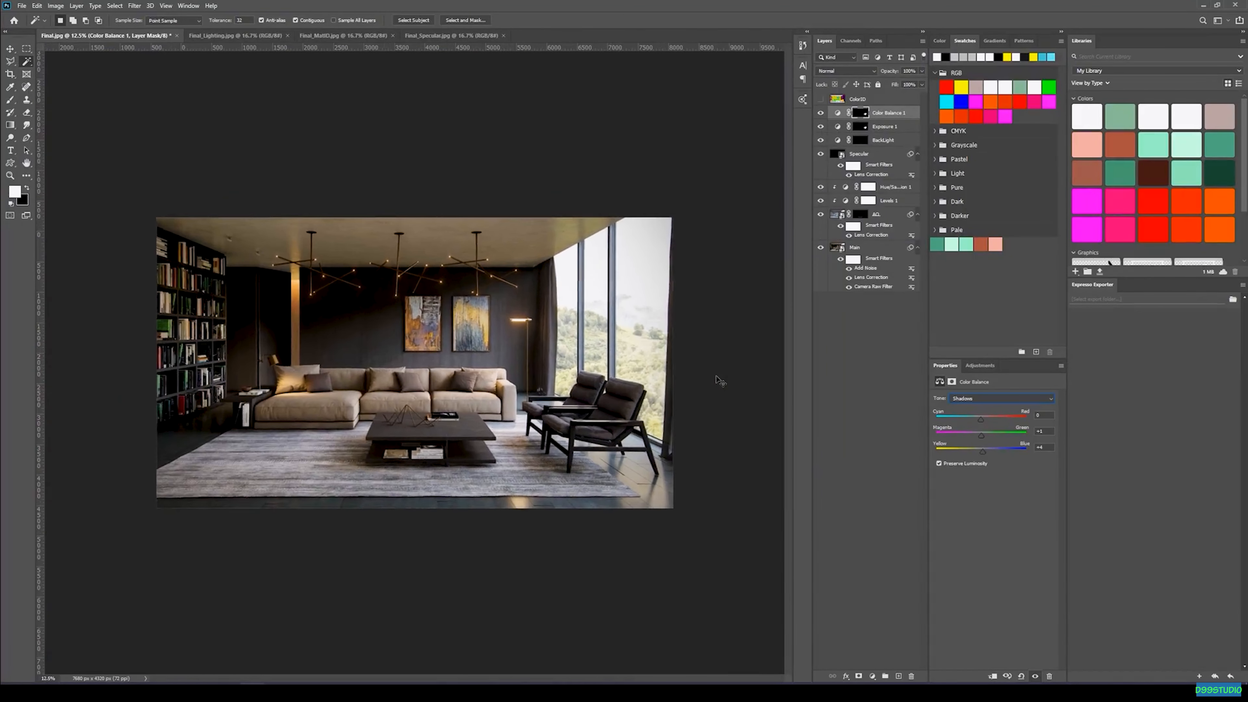
left_click(880, 129)
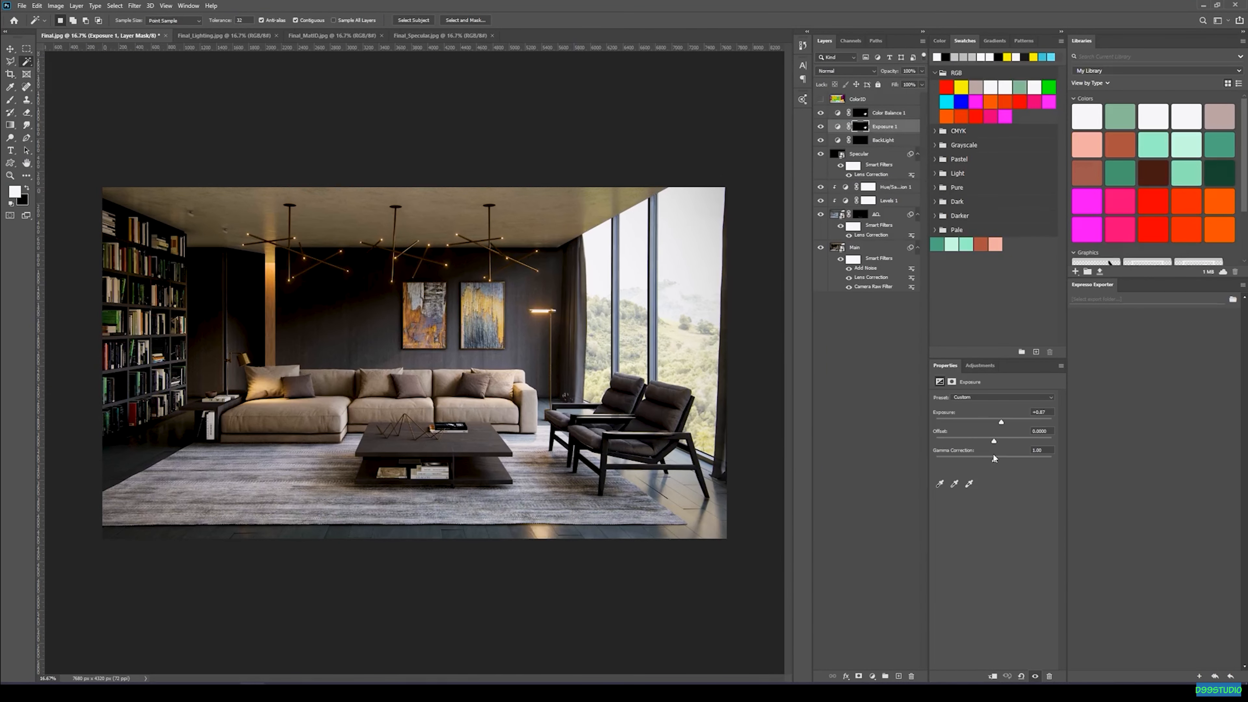
left_click_drag(995, 444, 996, 444)
key("ctrl+z")
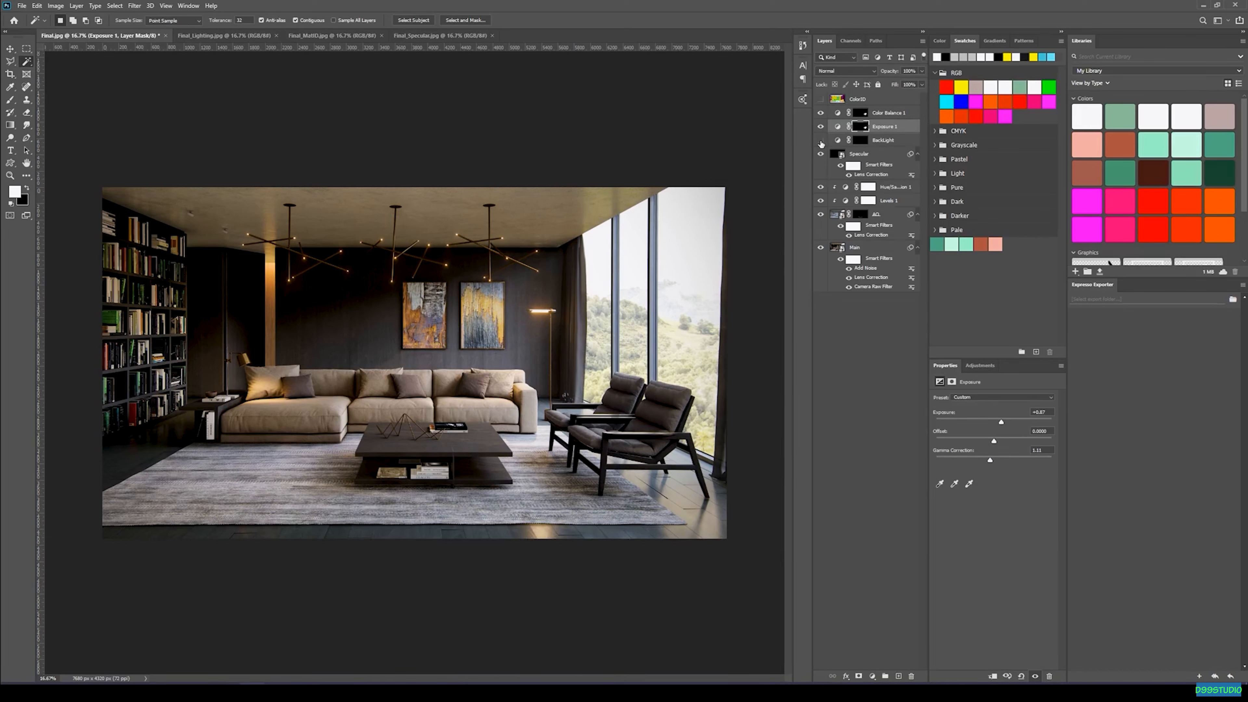
left_click_drag(820, 127, 820, 114)
- Show and activate the ColorID layer, comparing it with the render to locate the dark wooden floor
left_click(820, 99)
left_click(865, 99)
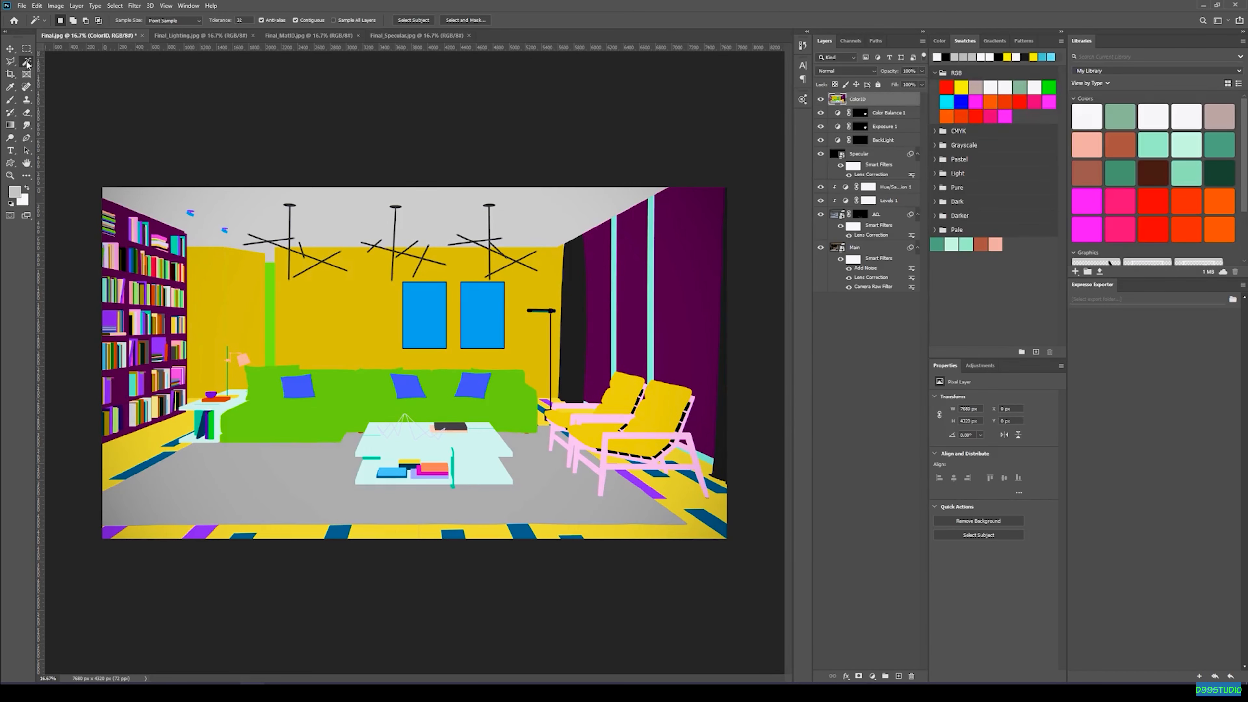
left_click(820, 99)
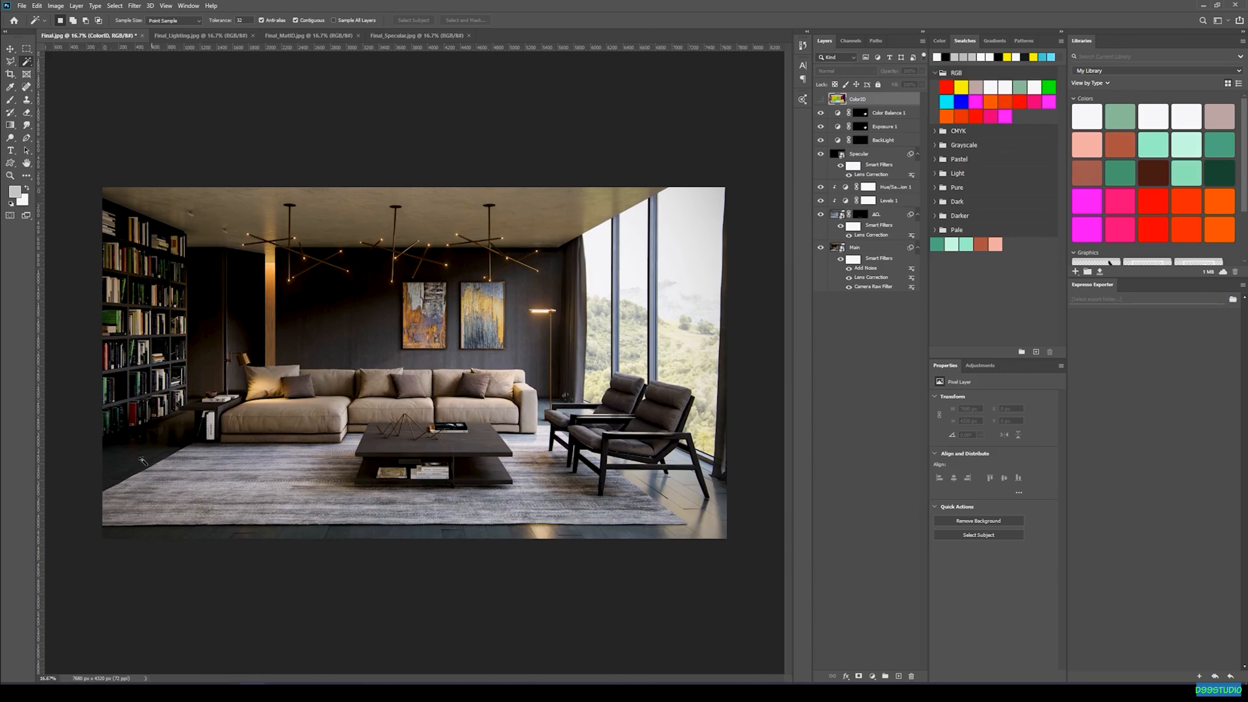
left_click(820, 99)
key("ctrl+plus")
key("ctrl+plus")
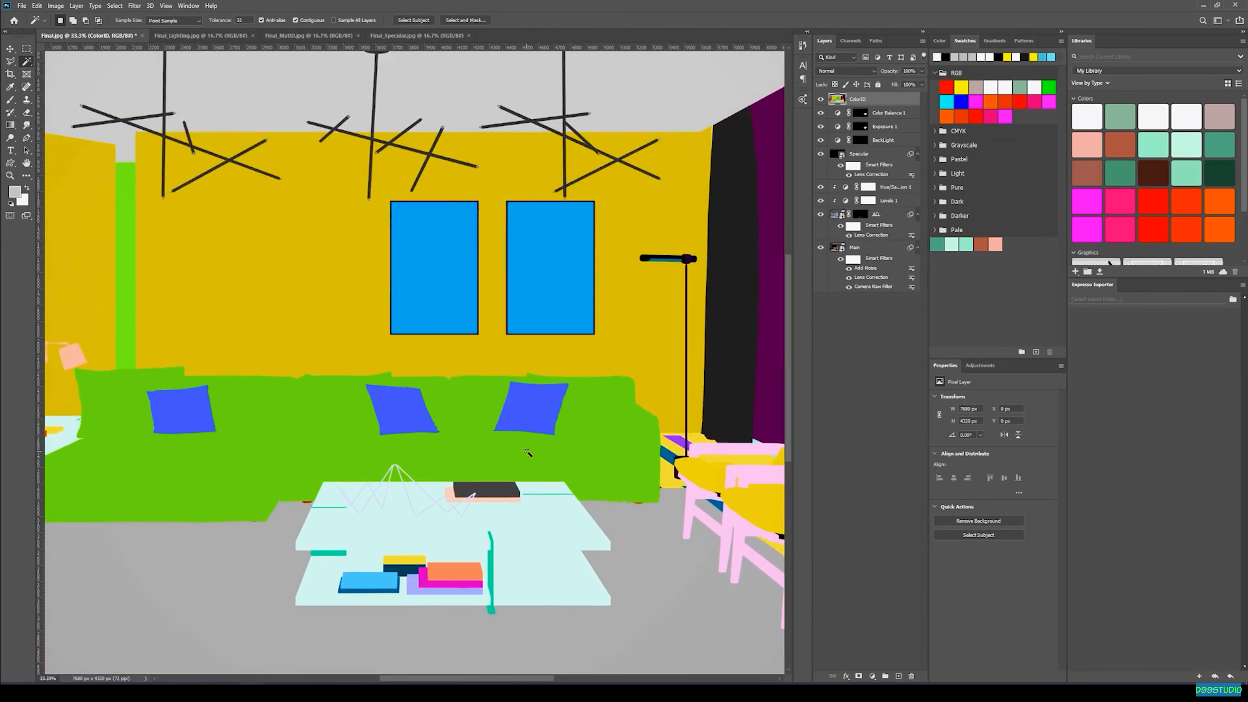
- Select the yellow, blue and purple floor planks in ColorID with the Magic Wand, covering both ends of the floor
left_click_drag(304, 423, 510, 287)
left_click(247, 406)
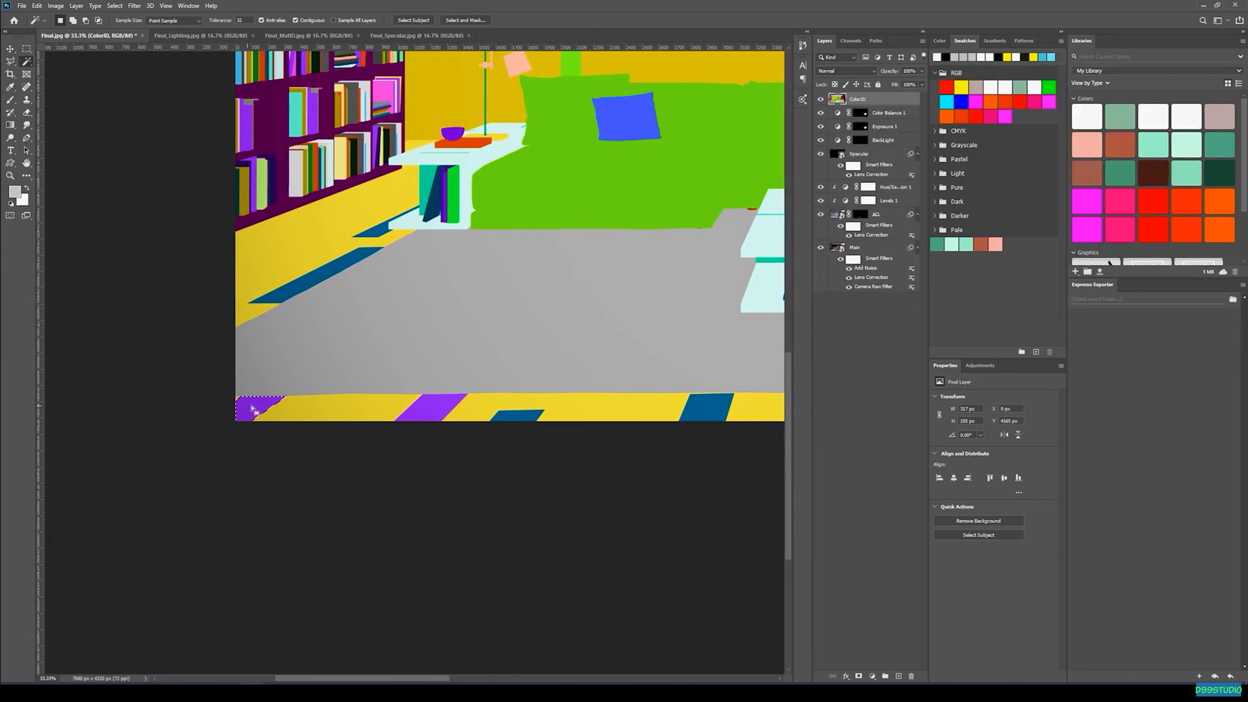
key("ctrl+d")
left_click(304, 410)
left_click_drag(585, 273, 432, 359)
left_click_drag(595, 265, 392, 84)
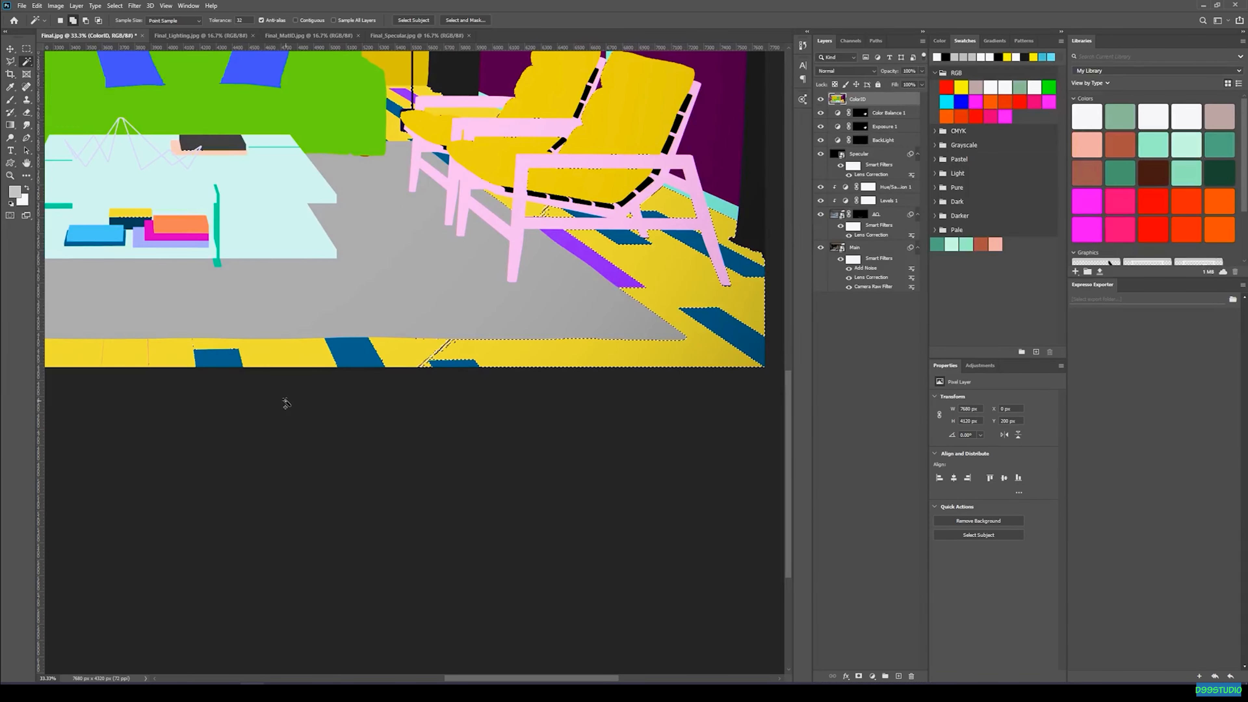
left_click(358, 355)
left_click(595, 259)
left_click_drag(338, 314, 927, 396)
left_click_drag(355, 238, 349, 433)
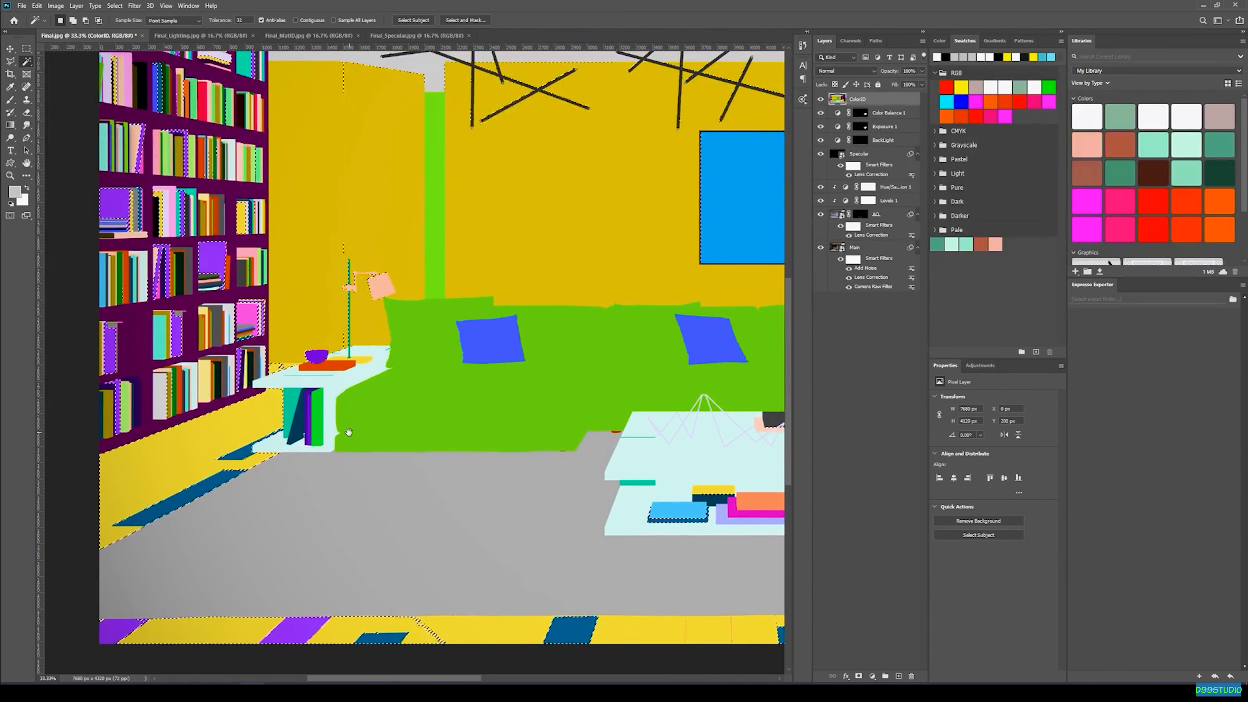
- Subtract the bookshelf and its books from the floor selection with the Polygonal Lasso
left_click_drag(189, 227, 296, 304)
key("ctrl+minus")
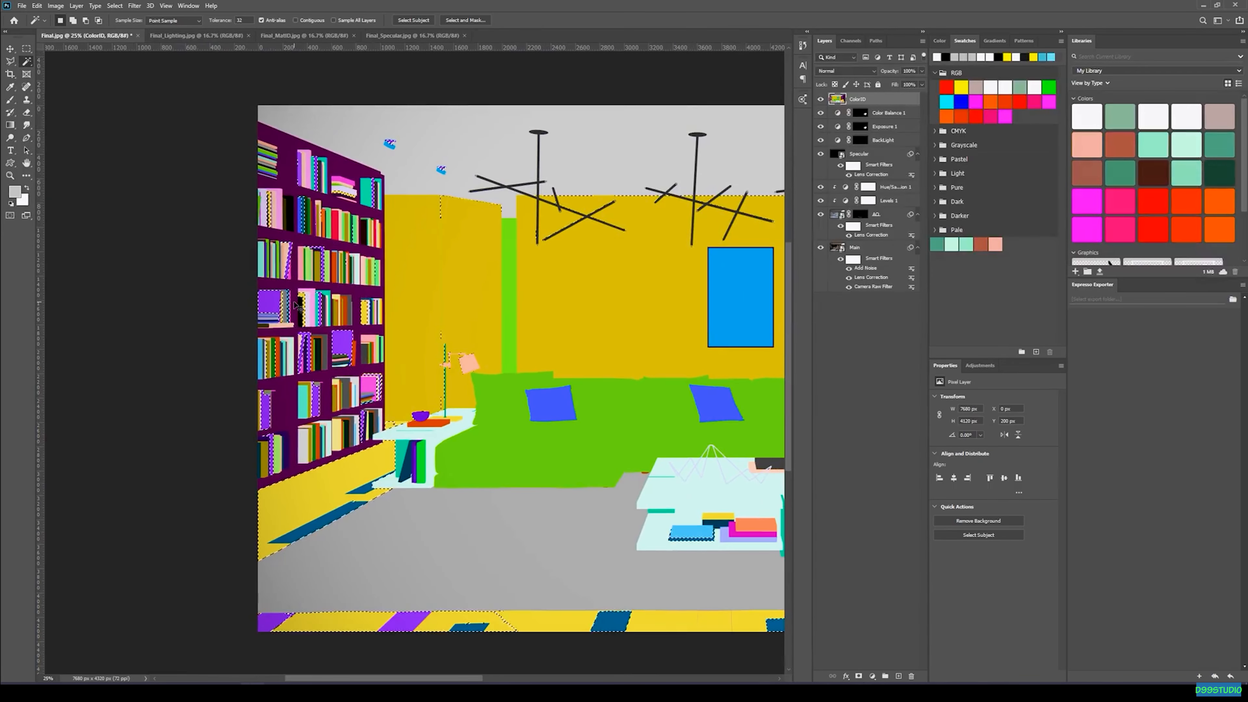
key("l")
left_click(259, 499, "alt")
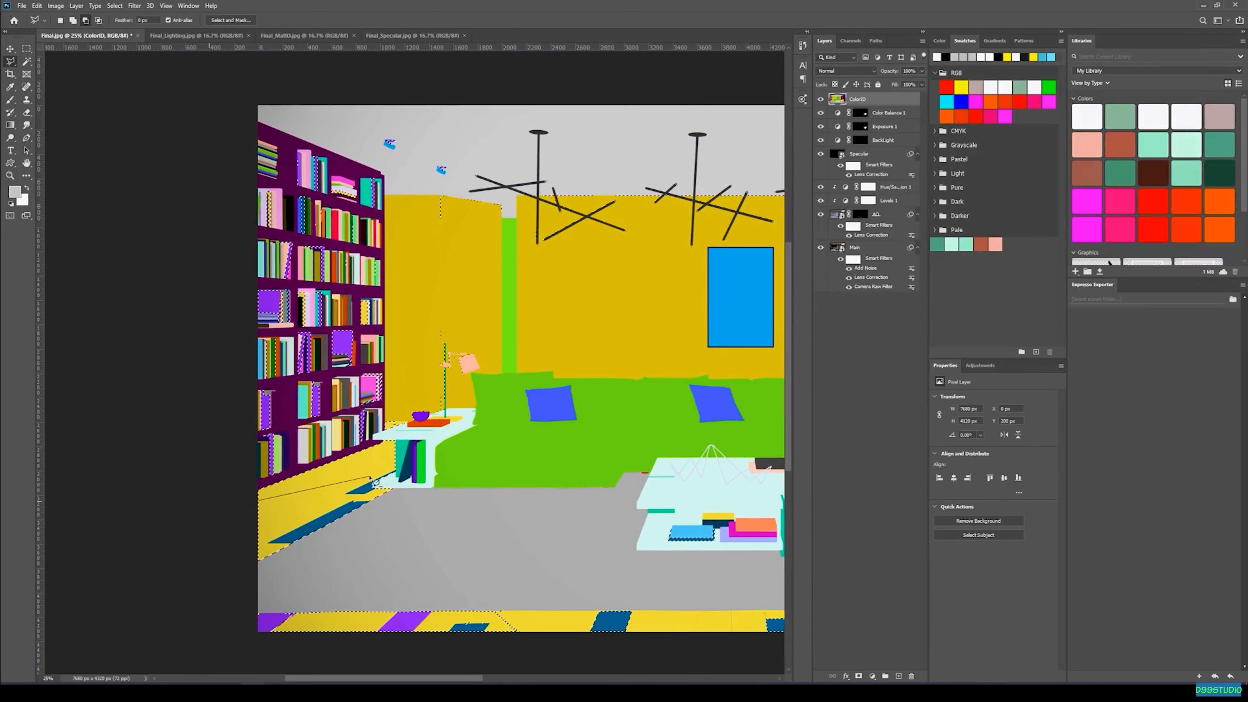
left_click(230, 497)
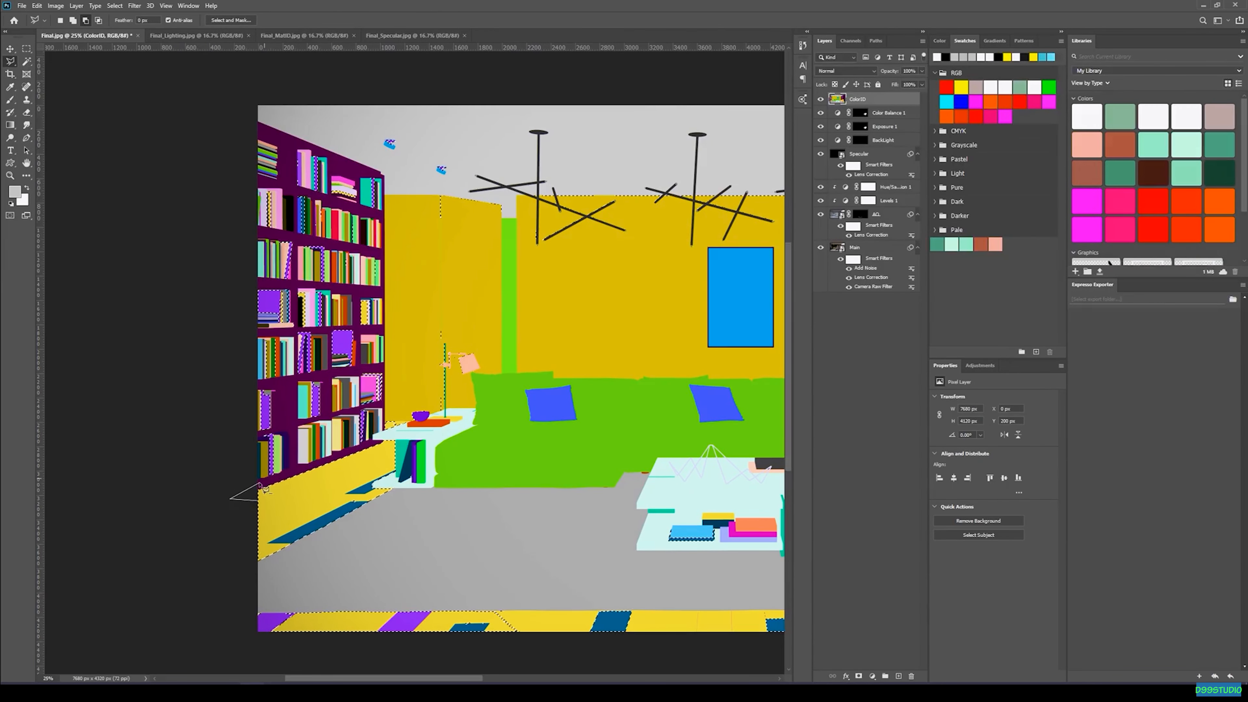
left_click(381, 442)
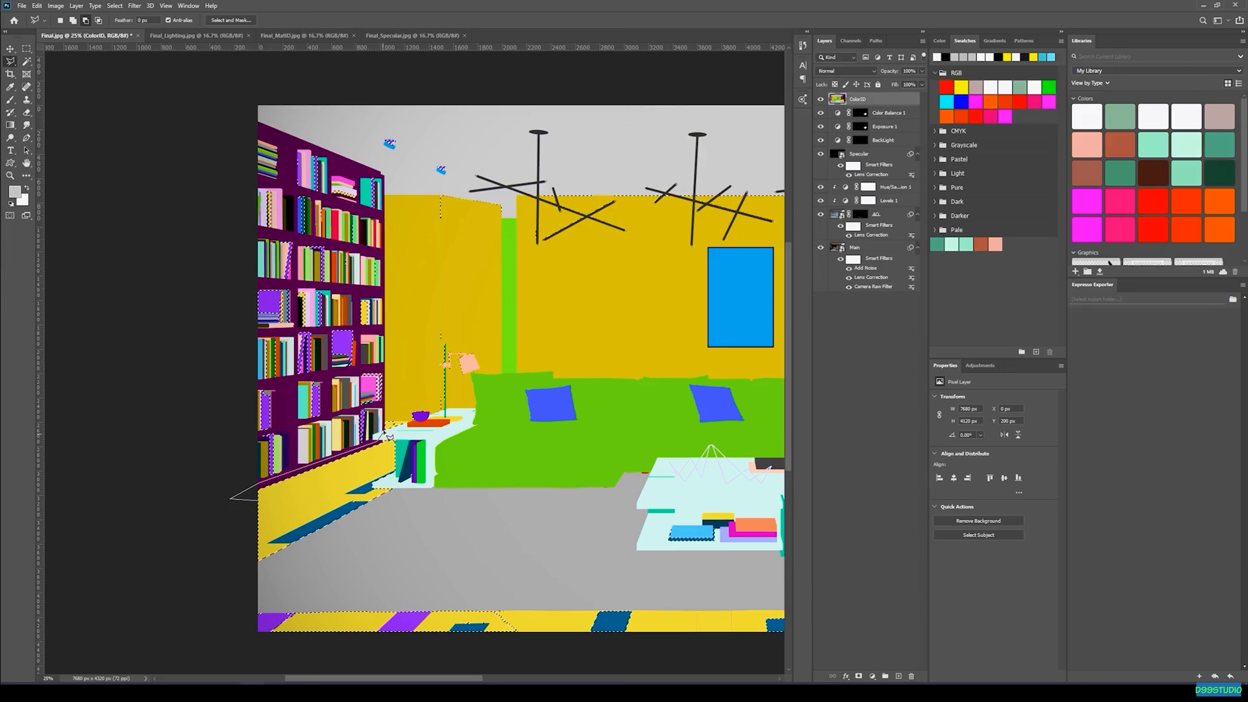
left_click(385, 174)
left_click(258, 131)
double_click(175, 147)
- Subtract the ceiling spotlights and the wall beside the bookshelf from the floor selection
left_click(402, 131)
left_click(352, 131)
left_click(407, 171)
left_click(431, 268)
left_click(543, 259)
left_click(475, 120)
double_click(455, 120)
- Subtract the stray selected areas around the pendant lights and the two paintings on the back wall
left_click_drag(672, 242, 453, 241)
left_click(331, 131)
left_click(246, 230)
left_click(343, 347)
left_click(686, 310)
left_click(771, 224)
double_click(694, 144)
- Outline the stray areas at the floor lamp and the side-table lamp to subtract them from the selection
left_click(667, 285)
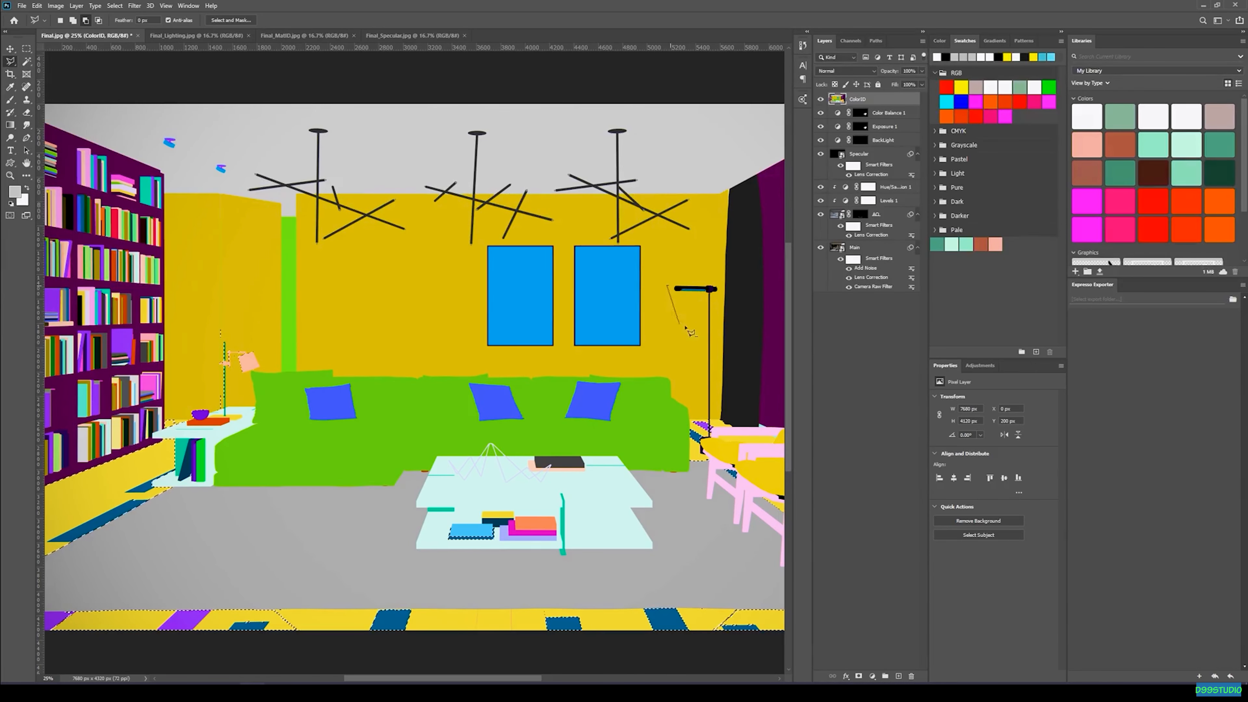
left_click_drag(333, 365, 427, 279)
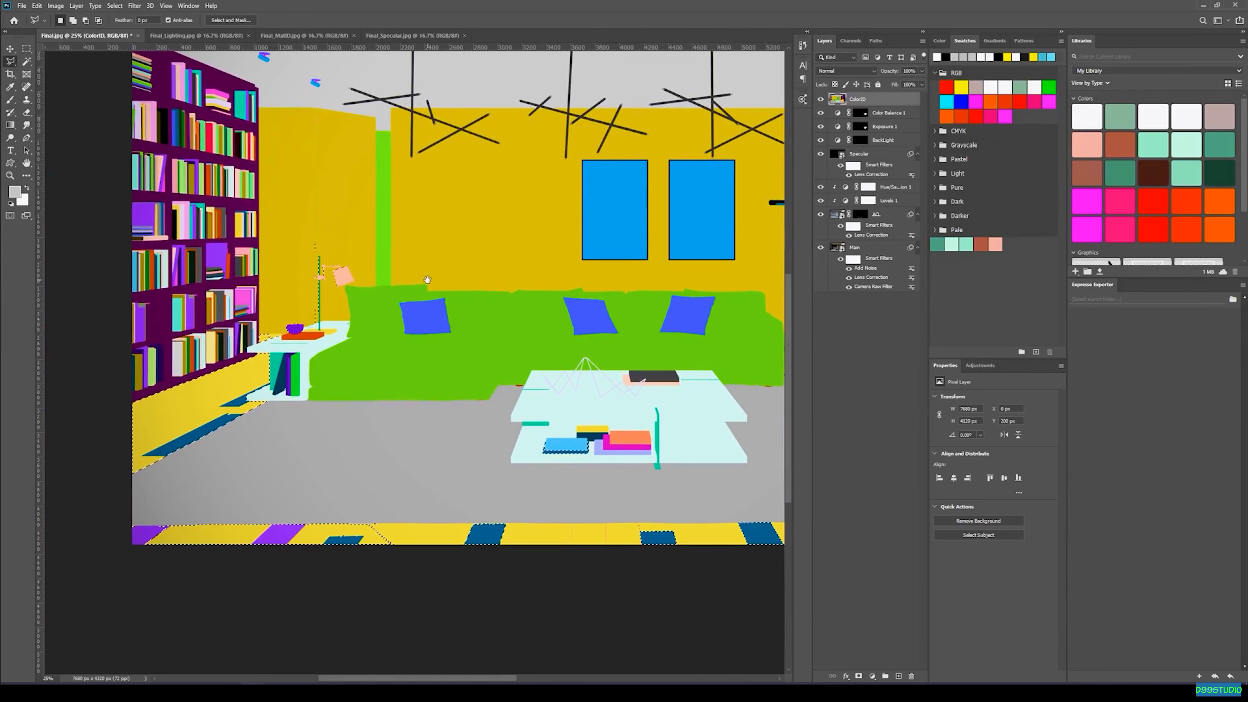
left_click(308, 239)
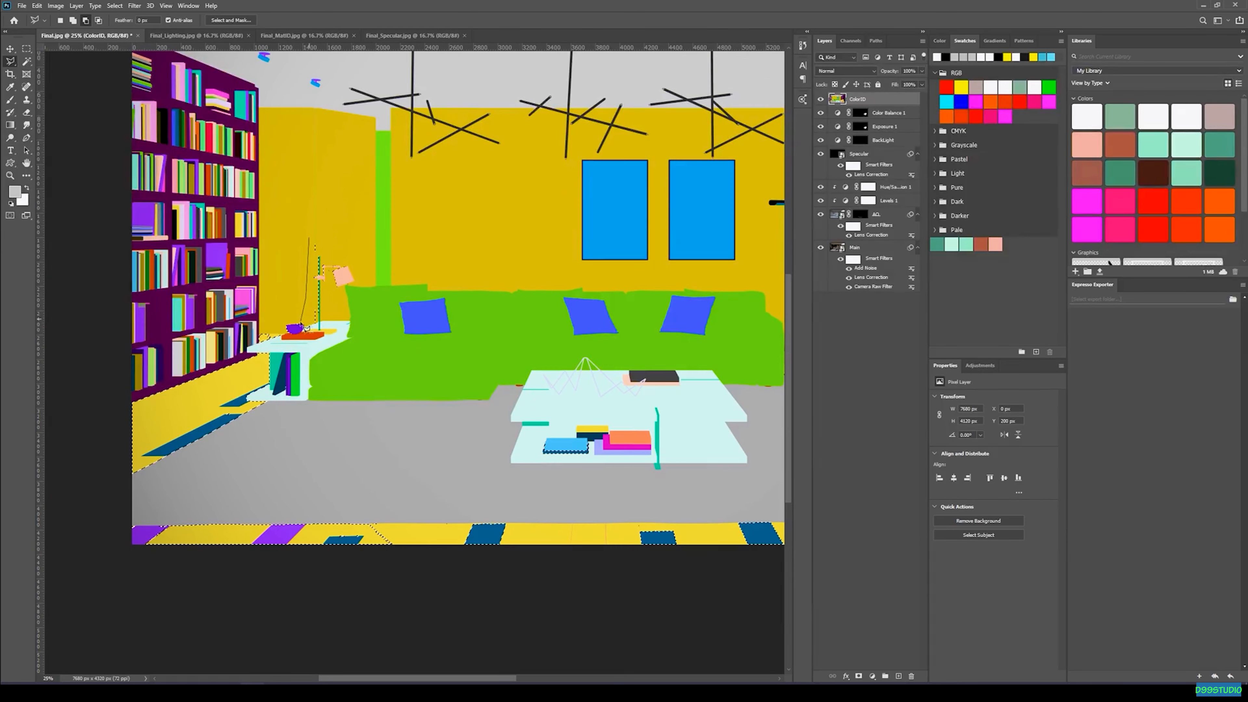
key("Escape")
- Subtract the books on the coffee table from the floor selection with the Polygonal Lasso
mouse_move(571, 323)
left_mouse_down()
mouse_move(99, 184)
mouse_move(318, 204)
left_mouse_up()
left_click(318, 282, "alt")
left_click(241, 315)
left_click(339, 374)
left_click(411, 334)
double_click(379, 263)
- Add the missed floor planks between the sofa and the armchairs to the selection with the Magic Wand
mouse_move(638, 306)
left_mouse_down()
mouse_move(409, 299)
mouse_move(410, 369)
left_mouse_up()
left_click(27, 61)
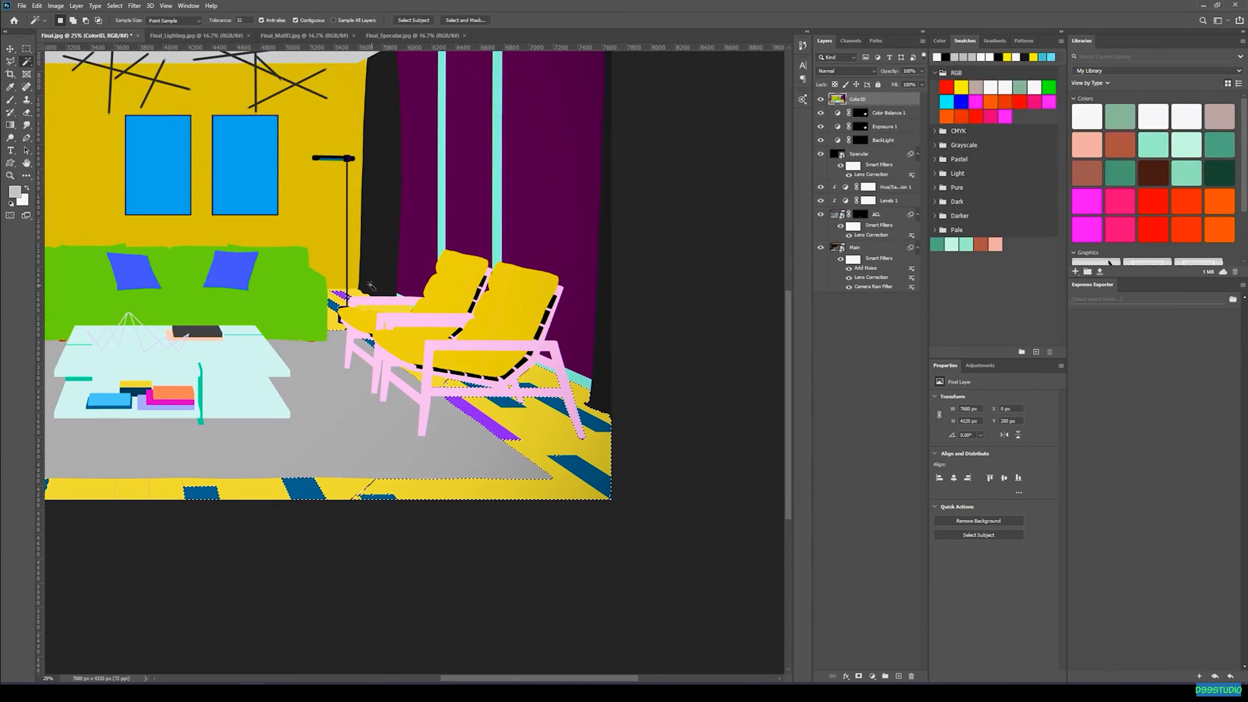
left_click(340, 295, "shift")
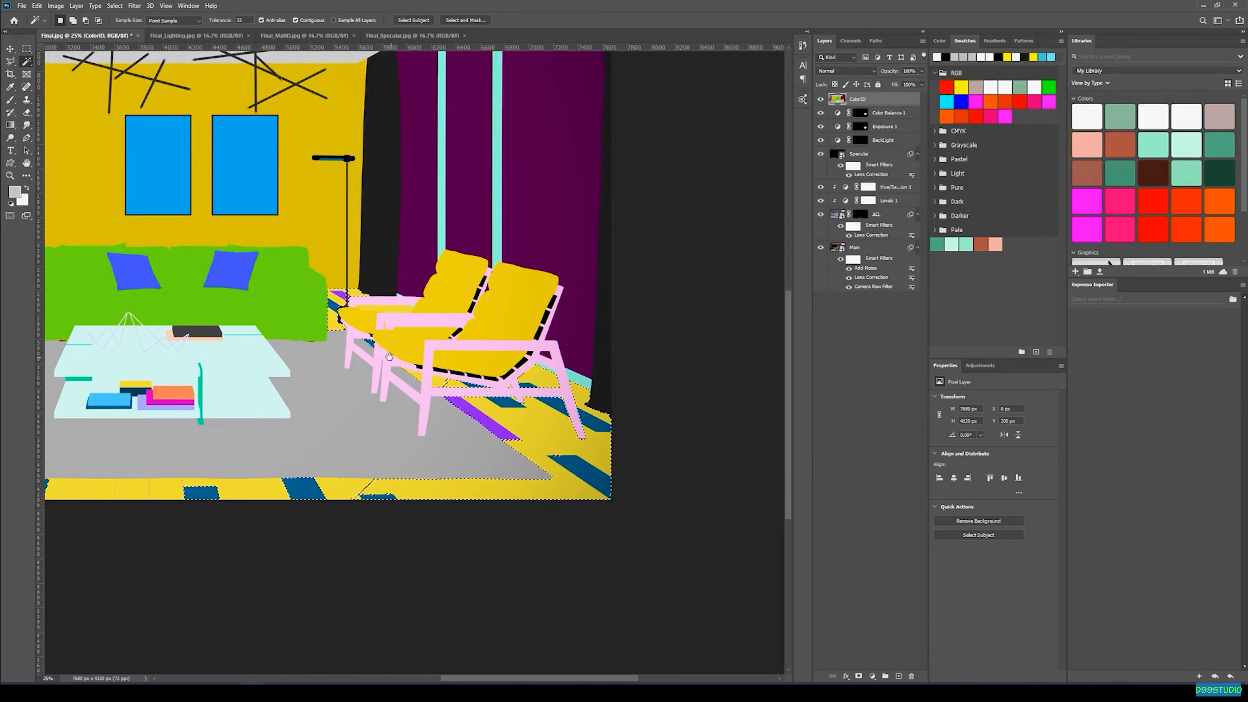
left_click_drag(389, 356, 329, 306)
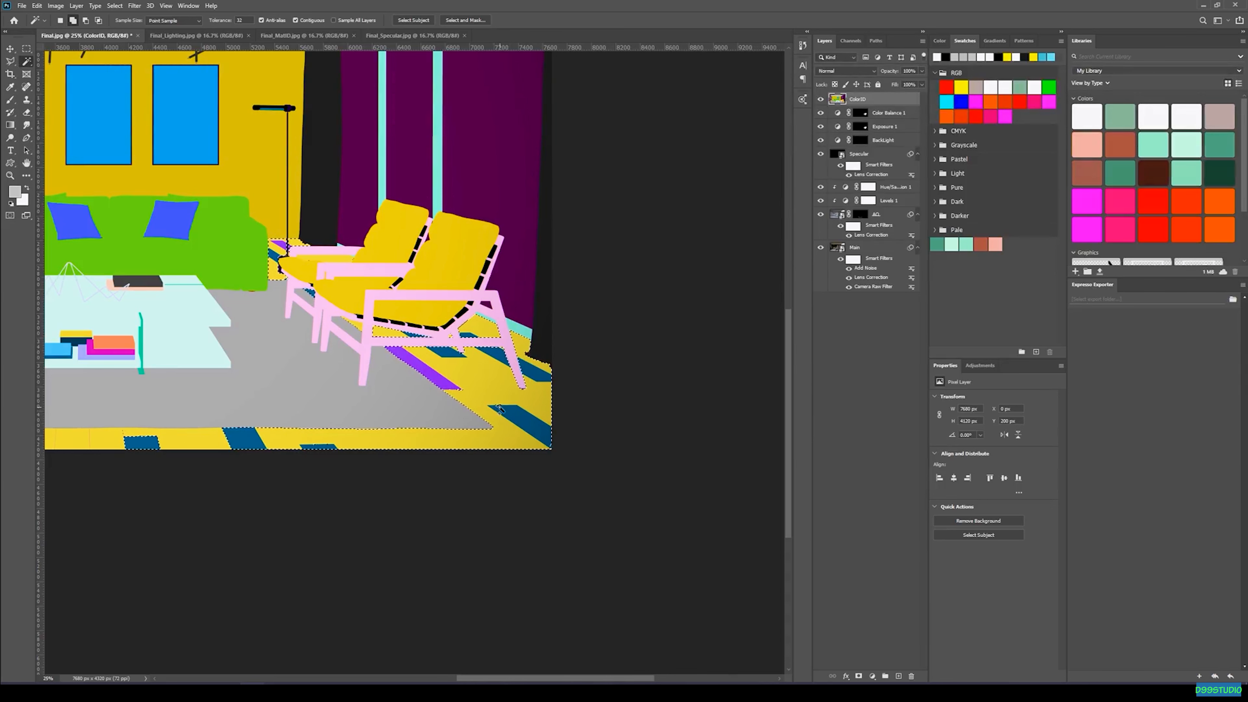
- Add the remaining planks along the front edge of the floor, including the purple corner plank, to the selection
scroll(448, 359, "left", 5)
scroll(448, 358, "left", 3)
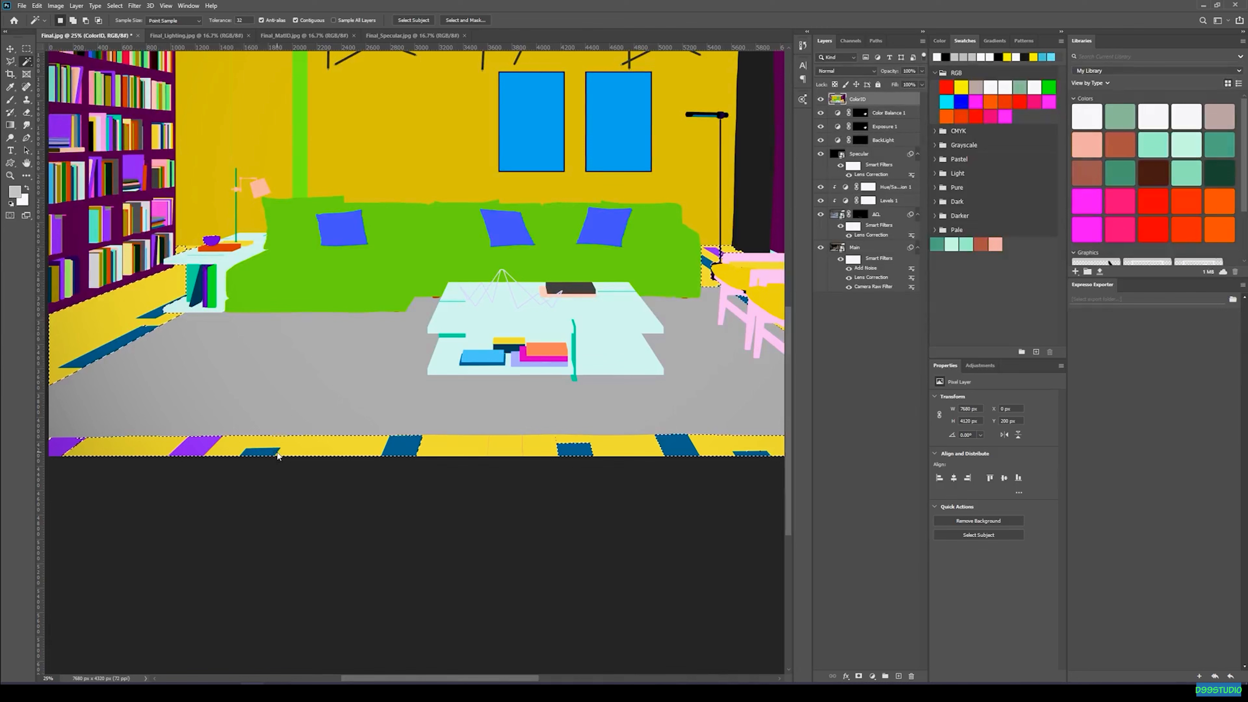
left_click(462, 453)
left_click(511, 450)
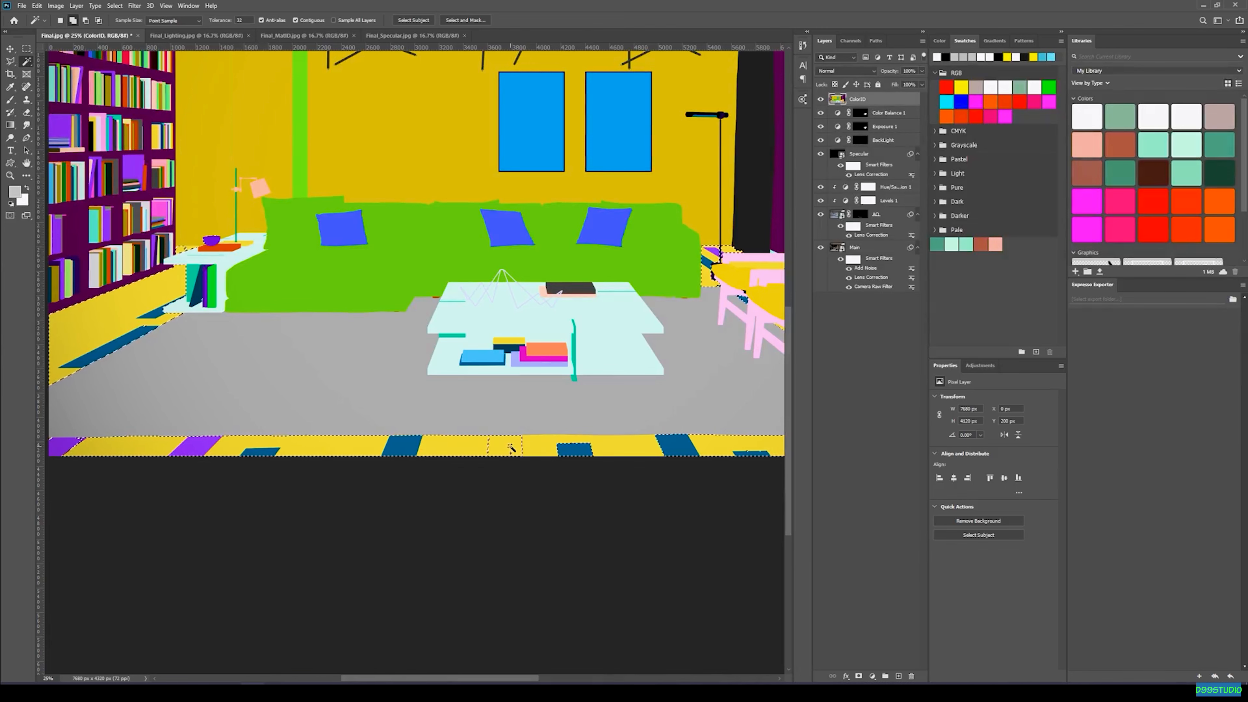
left_click(626, 450)
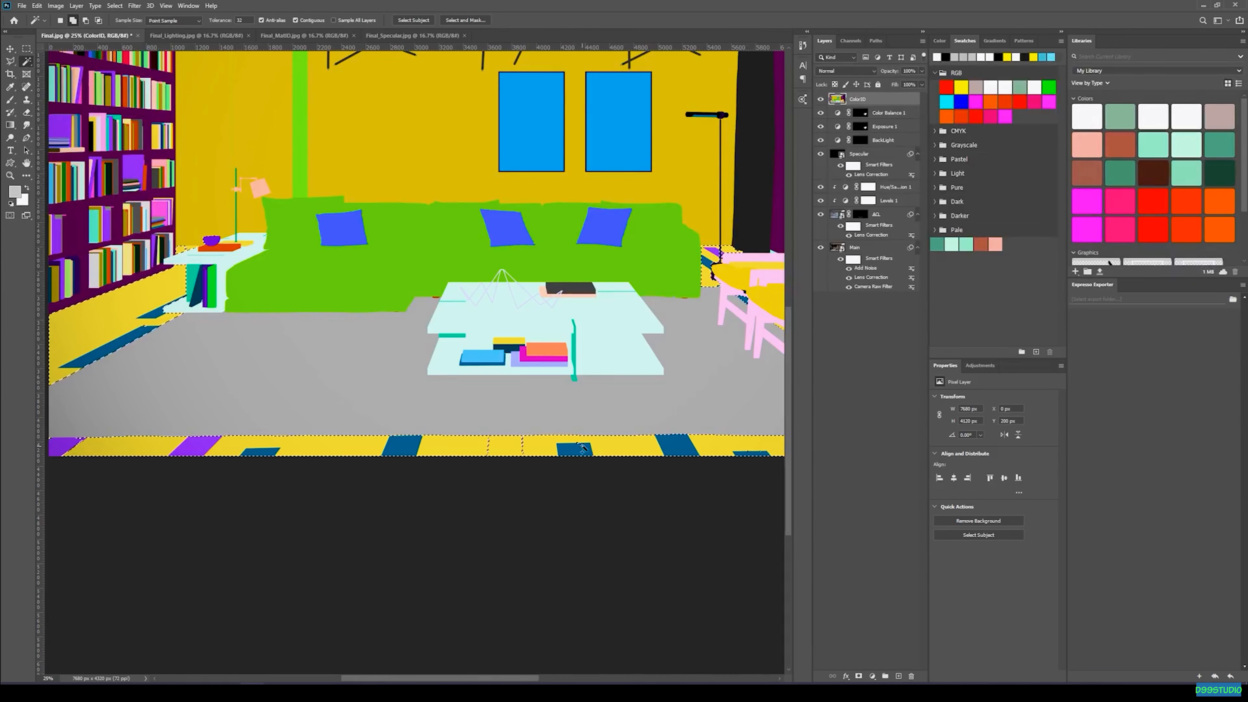
left_click_drag(225, 413, 462, 424)
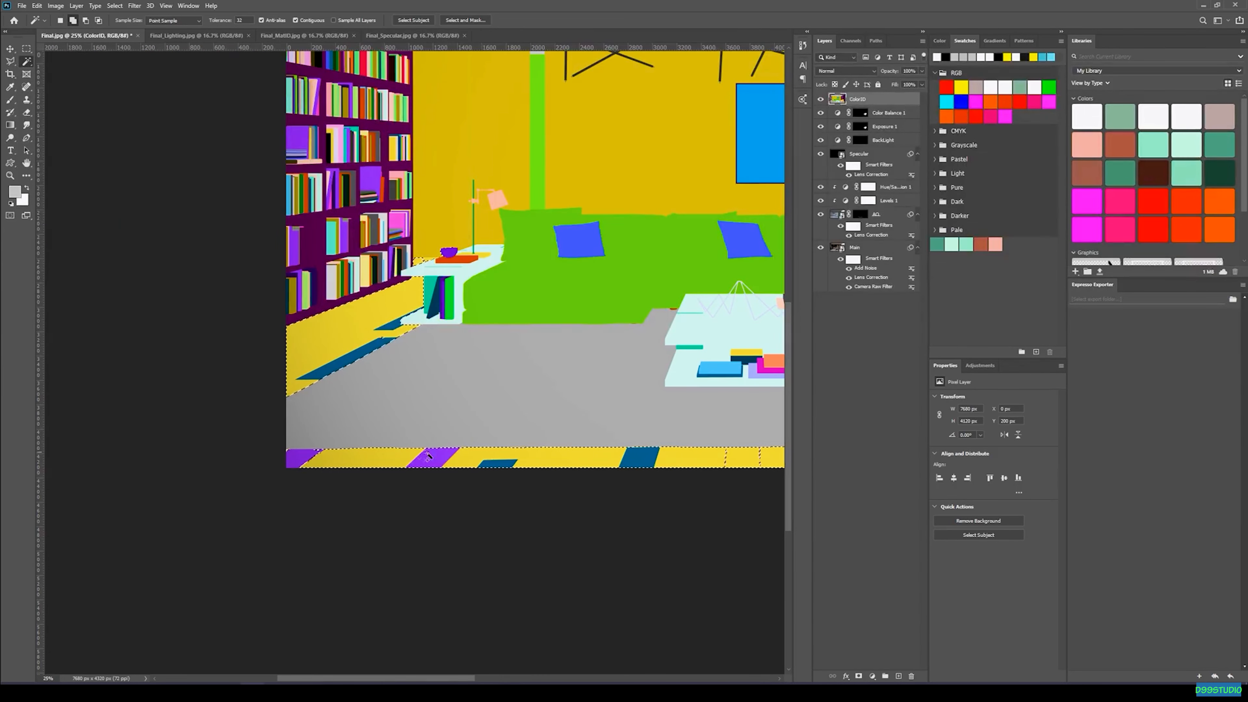
left_click(294, 457, "shift")
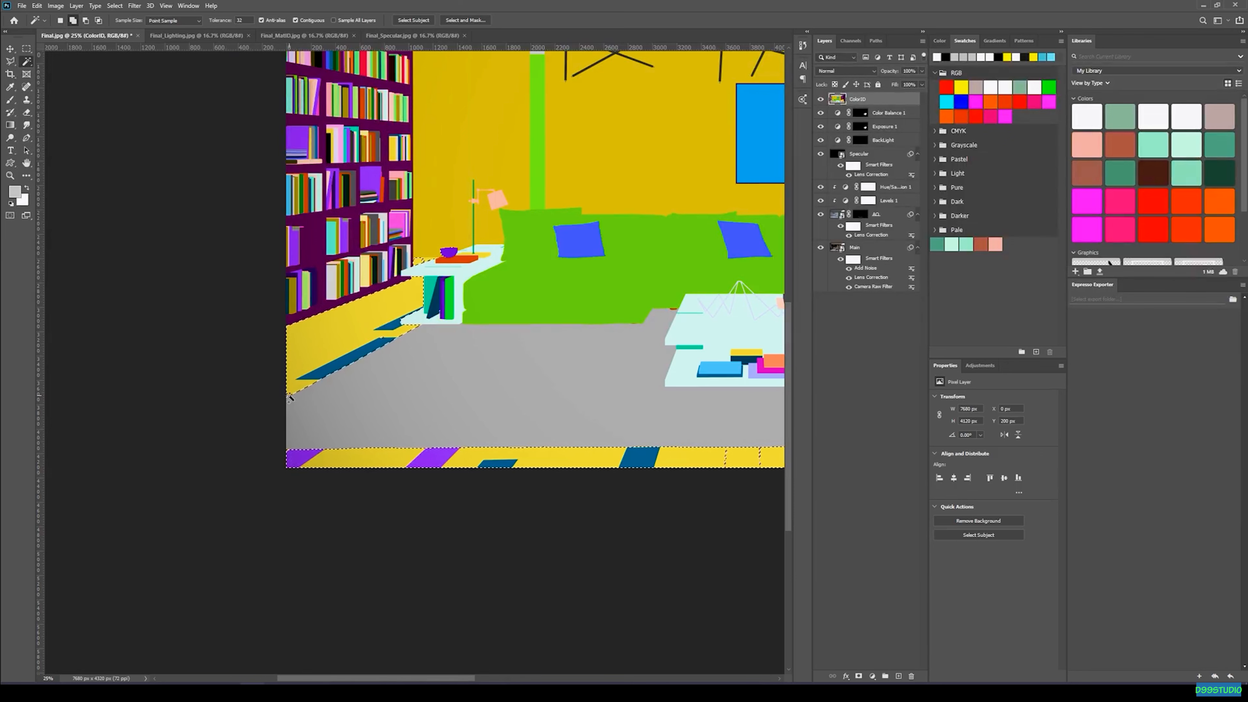
- Hide ColorID and add a Color Balance adjustment for the floor above Color Balance 1, shifting the midtones towards red
left_click_drag(737, 300, 64, 301)
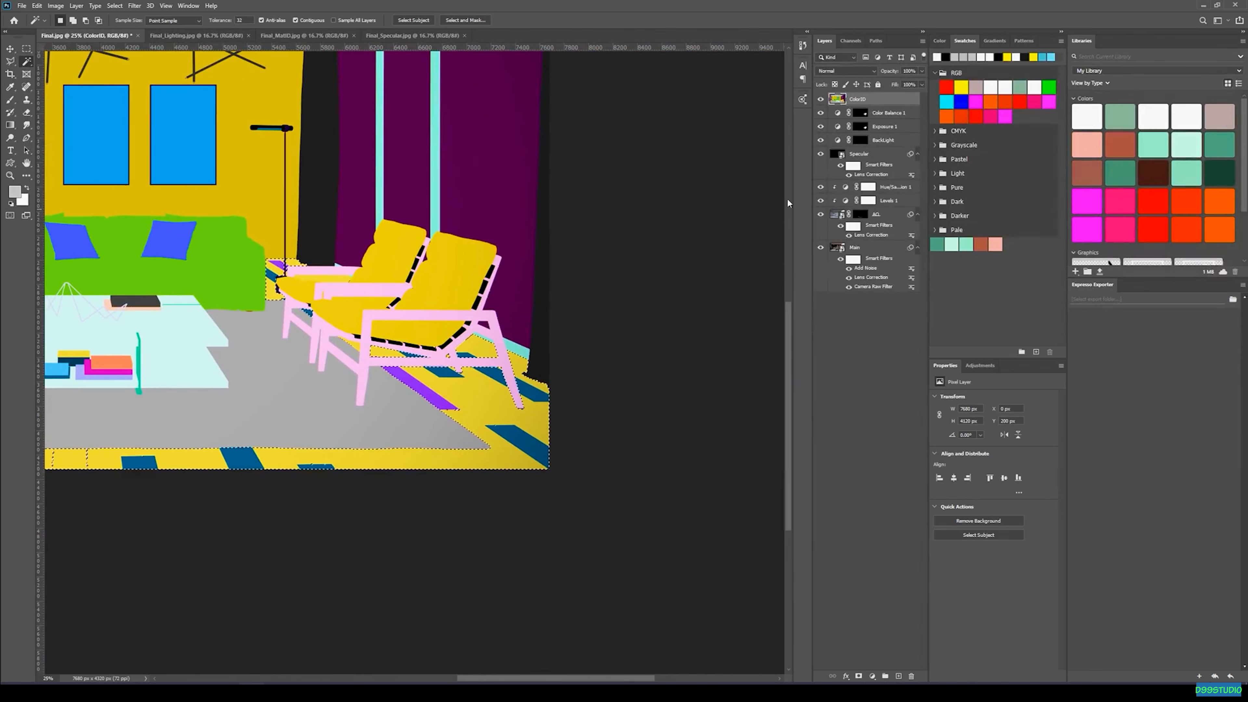
left_click(820, 99)
left_click(860, 112)
scroll(413, 261, "left", 5)
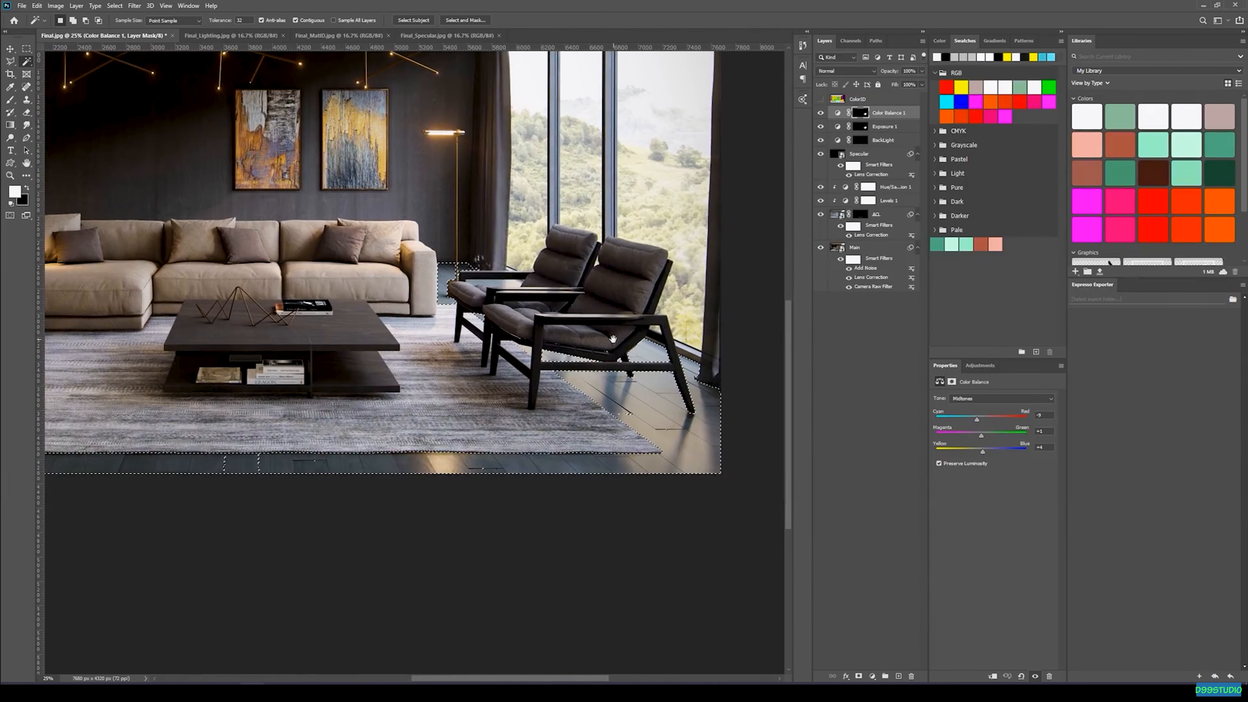
left_click(872, 677)
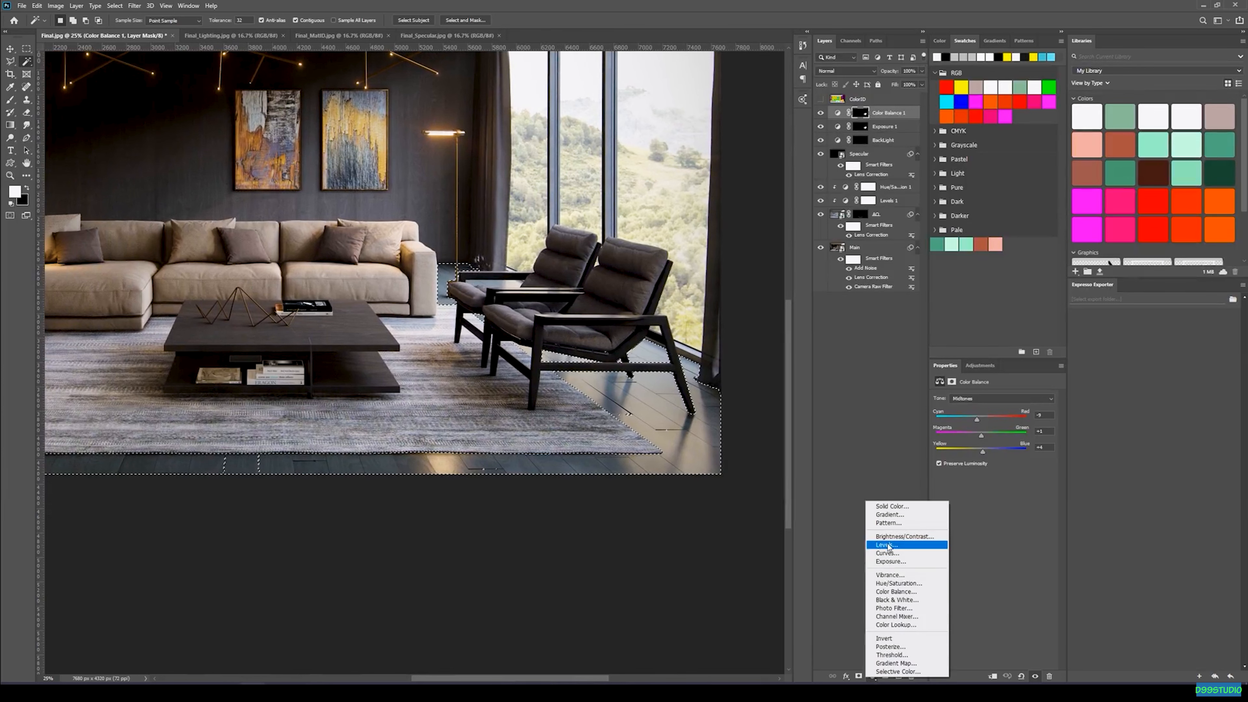
left_click(893, 592)
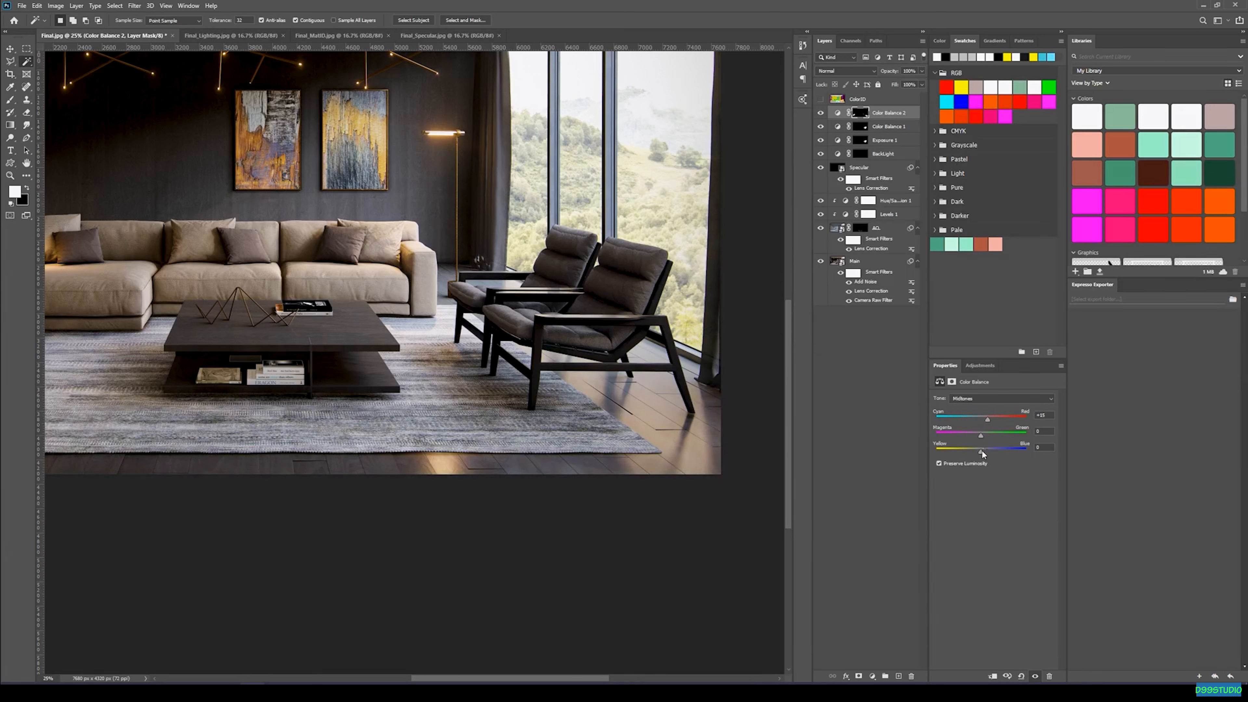
- Shift the floor's Color Balance shadows slightly, with Cyan–Red at +7, and check the whole image
left_click(989, 399)
left_click(986, 406)
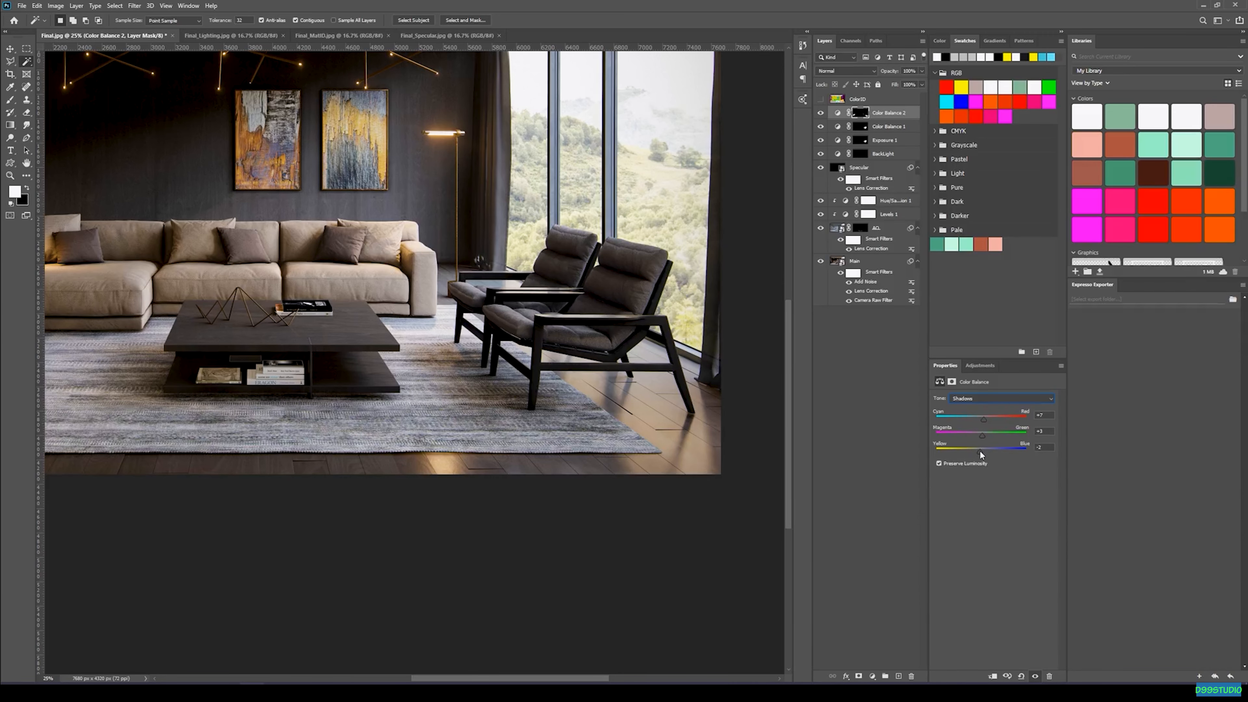
left_click_drag(379, 304, 599, 390)
scroll(599, 389, "down", 1)
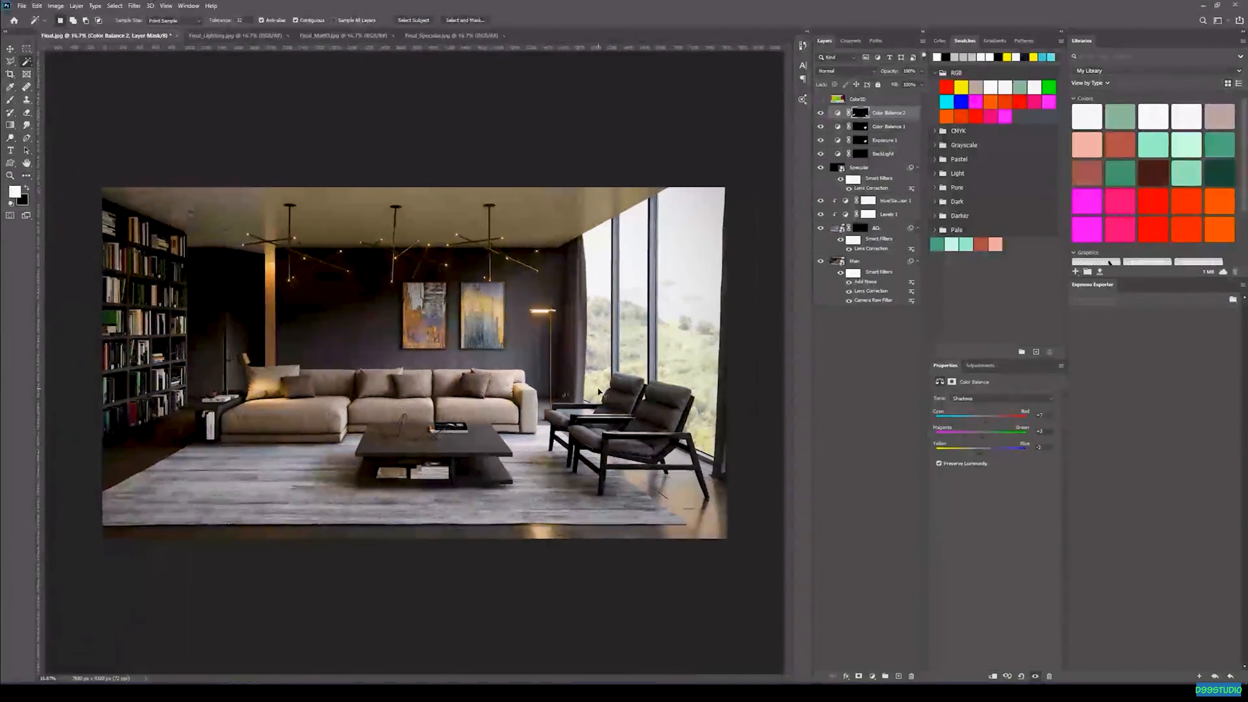
- Load the floor mask as a selection and add a Hue/Saturation adjustment that slightly lowers the floor's saturation
left_click(861, 114, "ctrl")
left_click(869, 675)
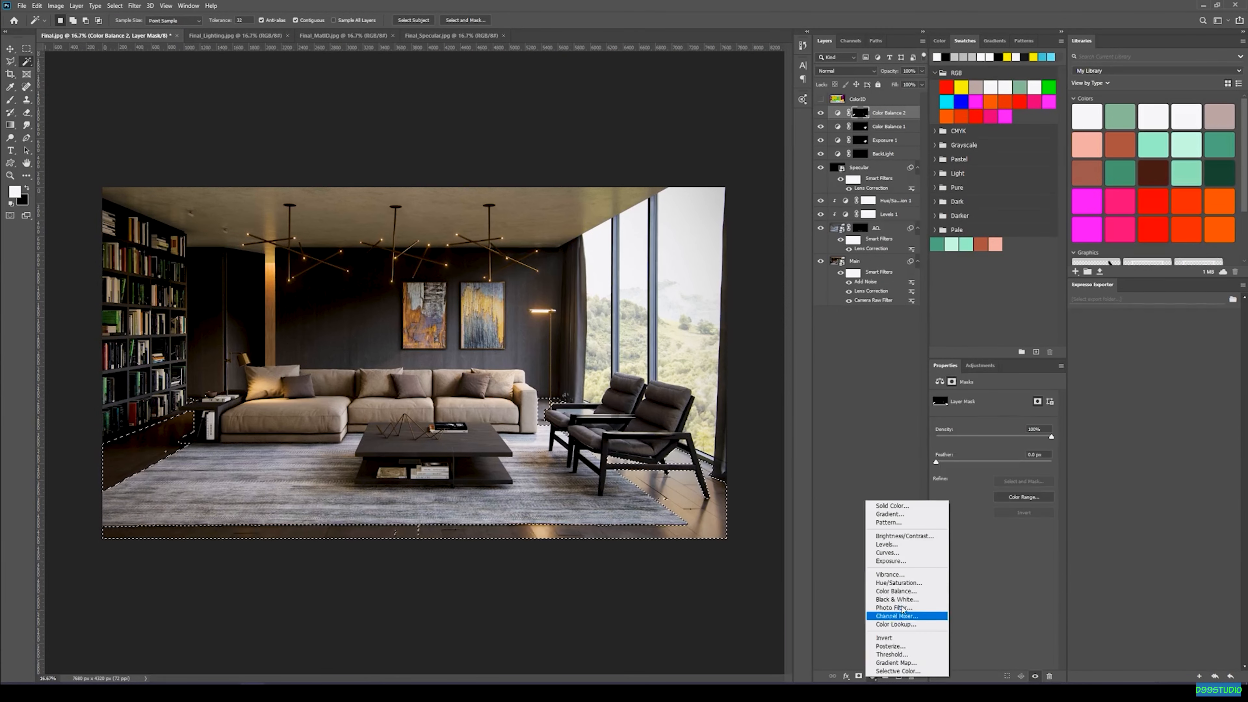
left_click(884, 581)
left_click_drag(995, 456, 992, 458)
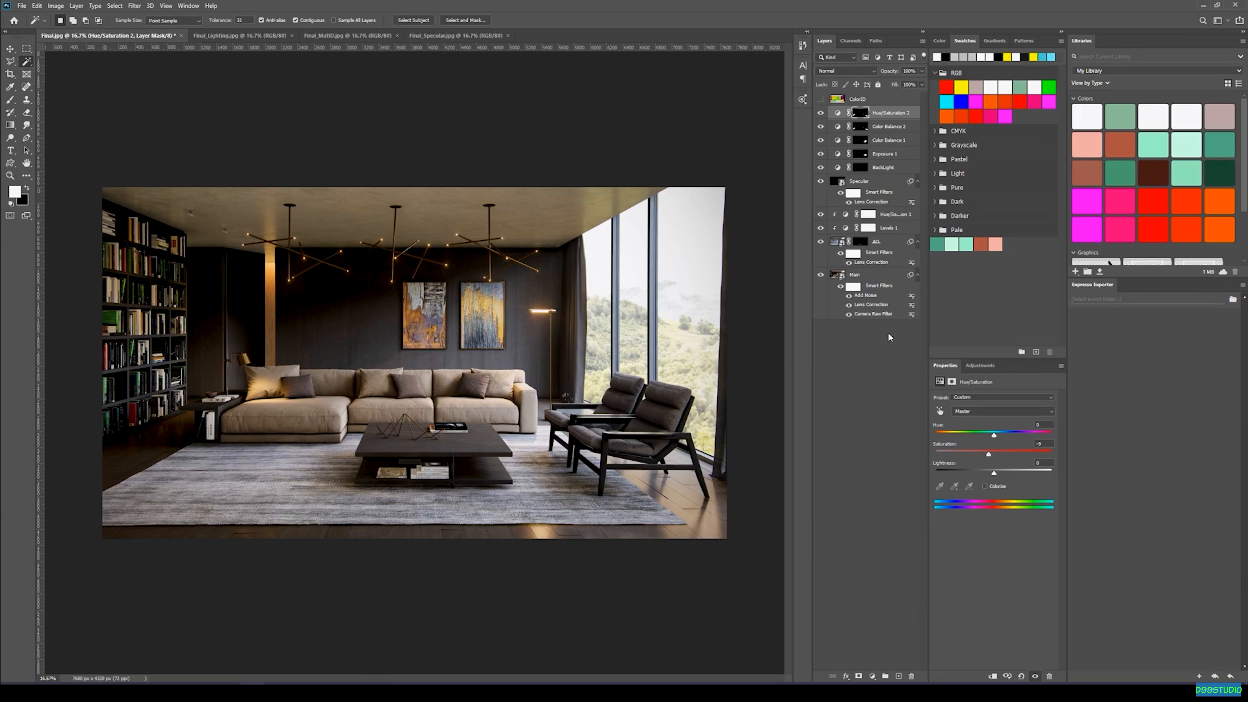
- Compare the image with the floor's Hue/Saturation and Color Balance adjustments hidden and shown
left_click_drag(820, 126, 820, 116)
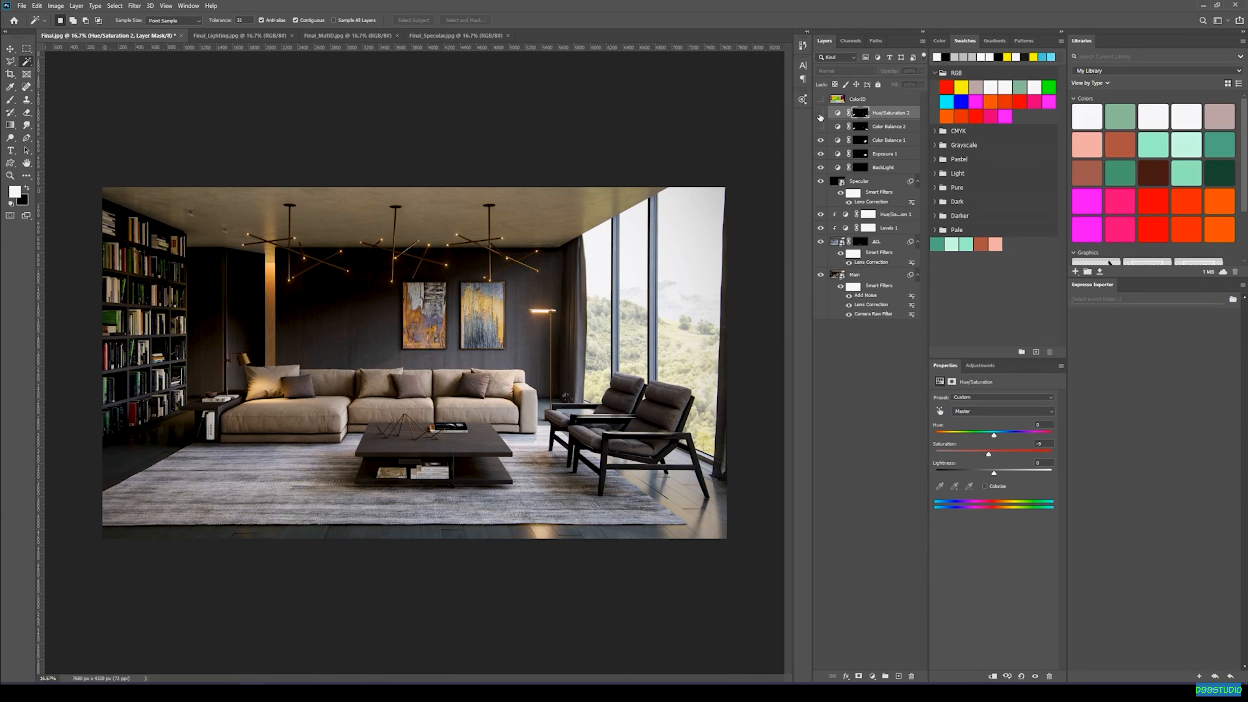
left_click_drag(820, 127, 820, 113)
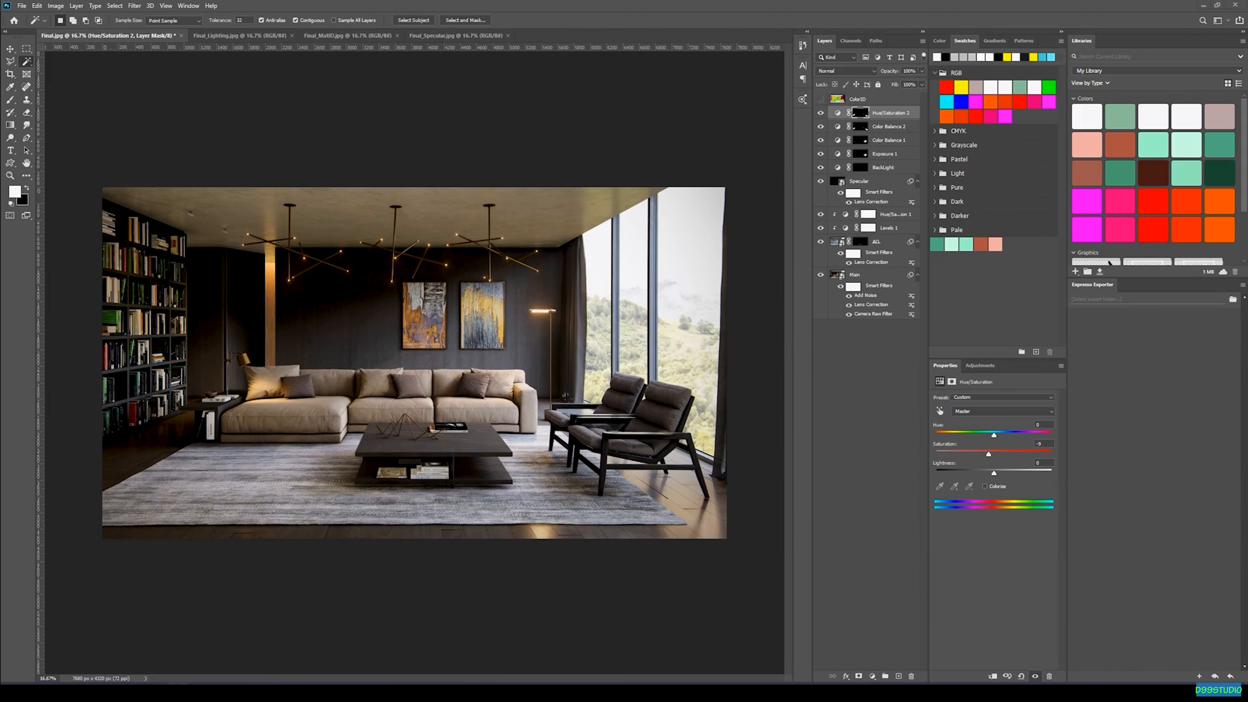
- Place Sankor.jpg from the Lens Flares textures folder into the image as a layer above Hue/Saturation 2
left_click_drag(1247, 162, 574, 108)
double_click(406, 175)
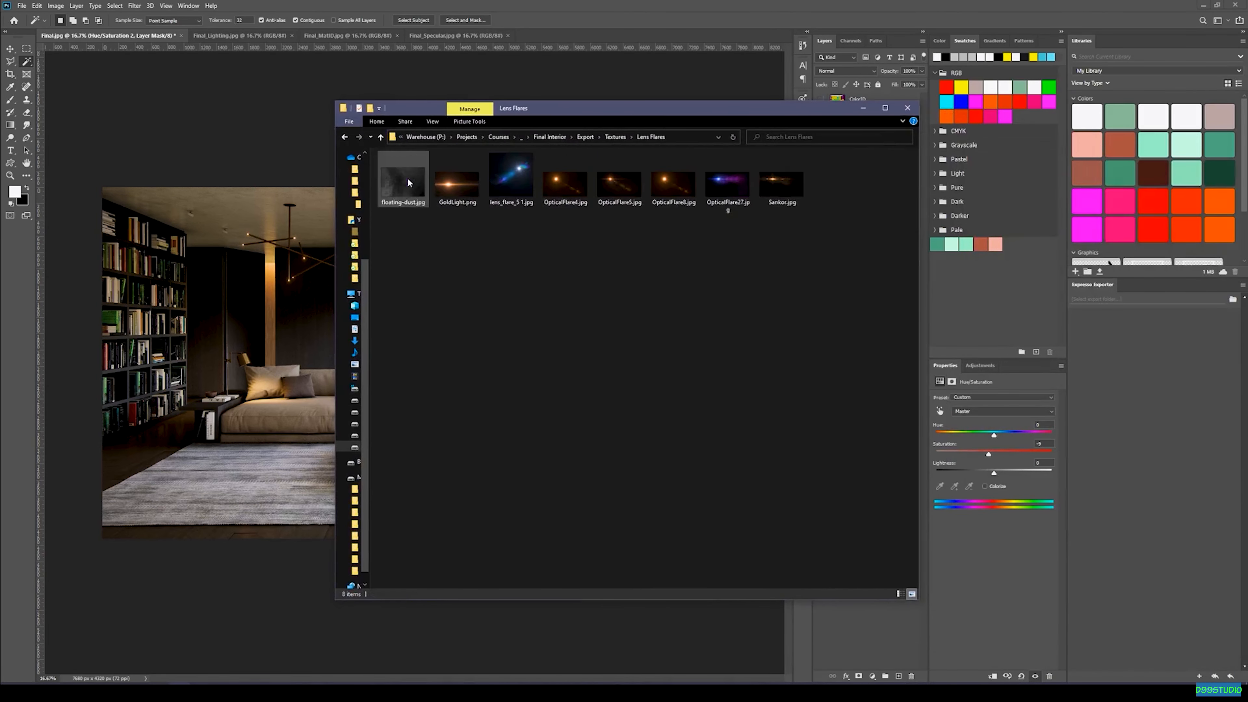
left_click_drag(610, 108, 1178, 128)
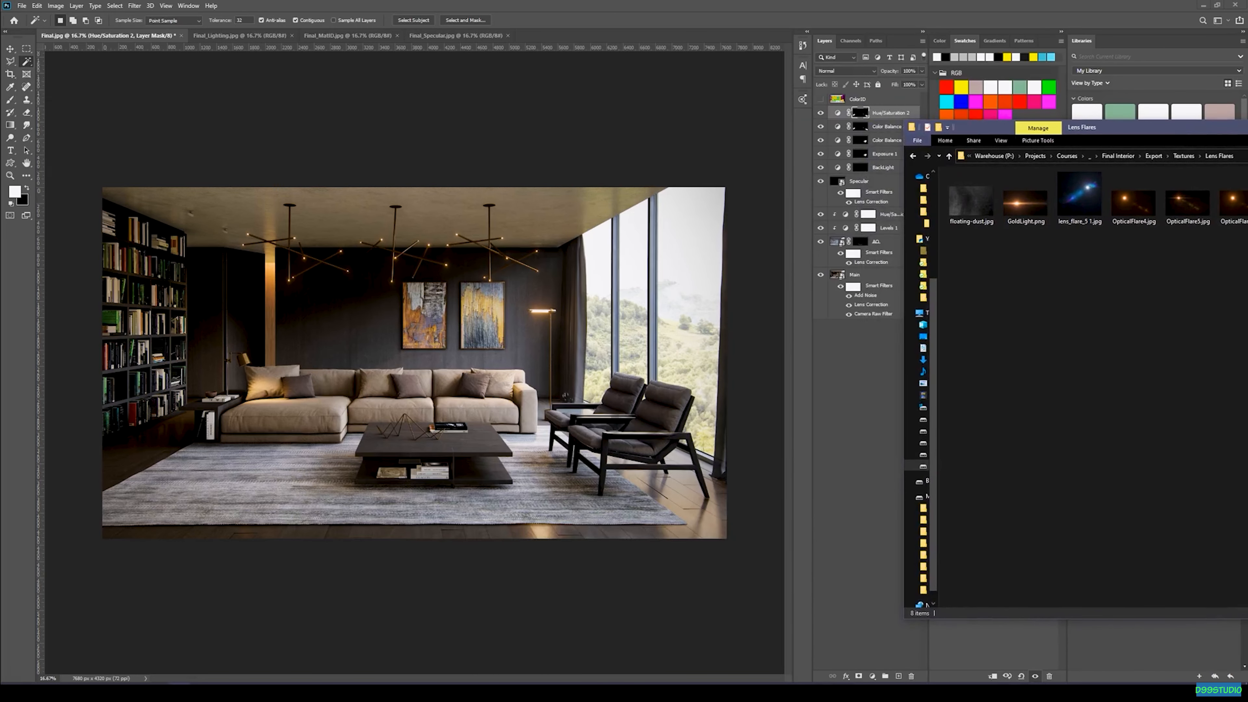
left_click_drag(1170, 135, 1010, 122)
left_click_drag(1193, 189, 661, 324)
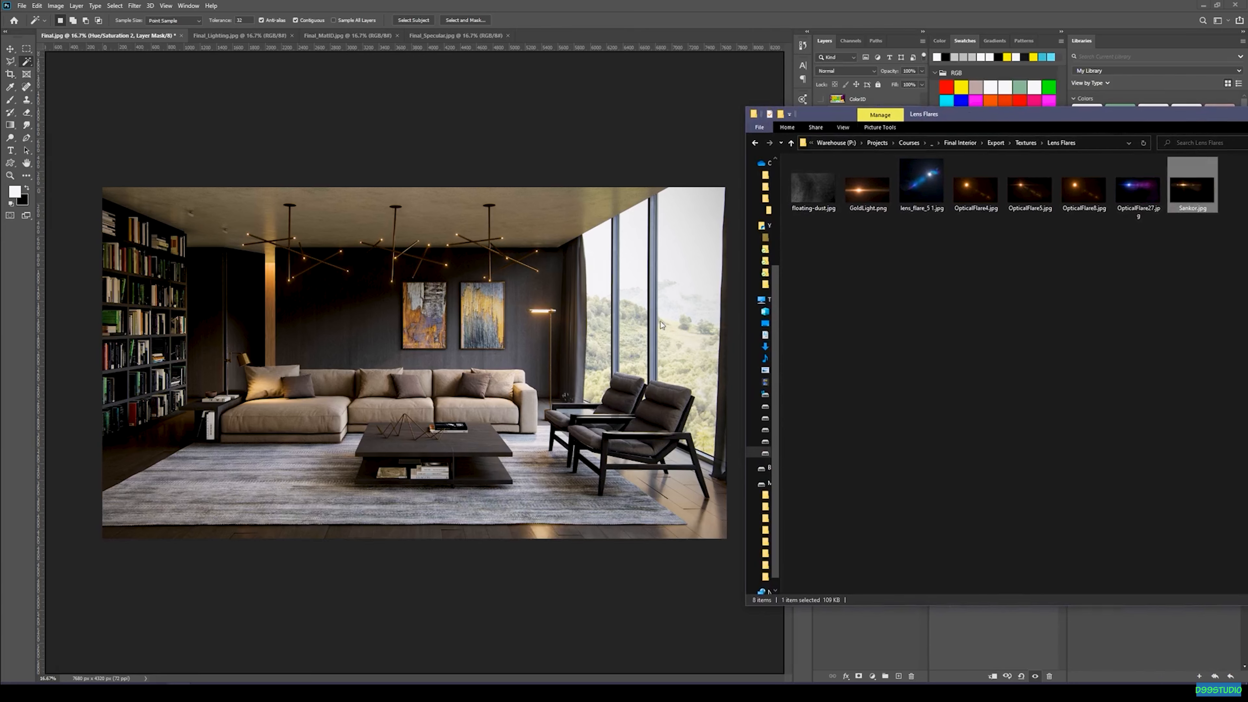
left_click_drag(511, 310, 511, 310)
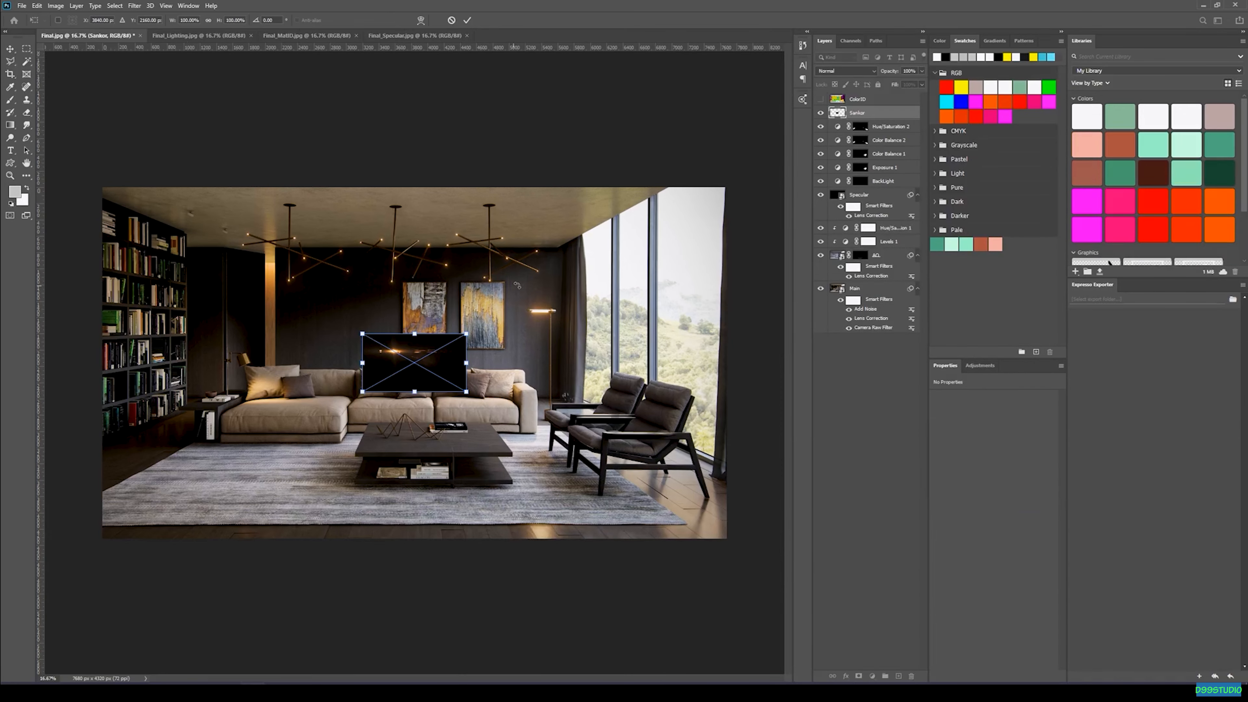
key("Return")
- Move the Sankor flare from the middle of the sofa to the floor lamp's light
key("w")
key("ctrl+plus")
key("ctrl+plus")
key("ctrl+plus")
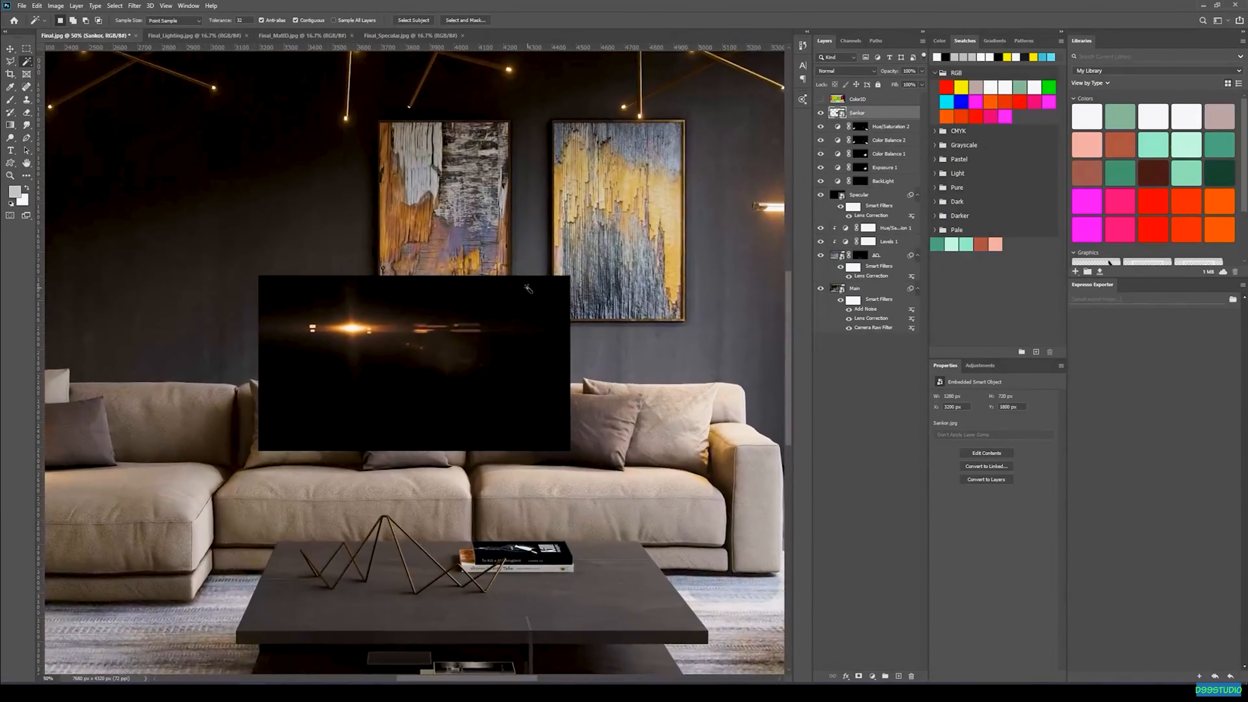
left_click_drag(528, 289, 353, 331)
key("v")
left_click_drag(192, 376, 624, 262)
- Flip the Sankor flare horizontally and shift it back over the floor lamp's light
key("ctrl+t")
right_click(647, 257)
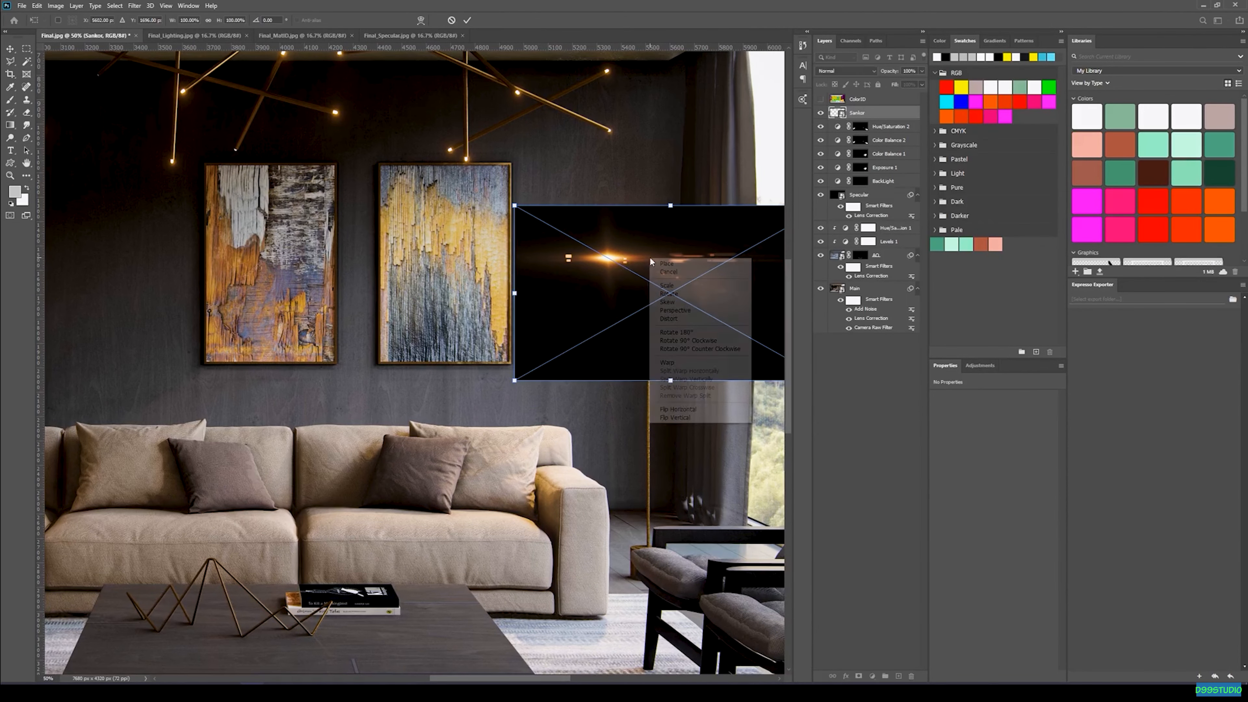
left_click(674, 409)
left_click_drag(688, 270, 565, 270)
key("Return")
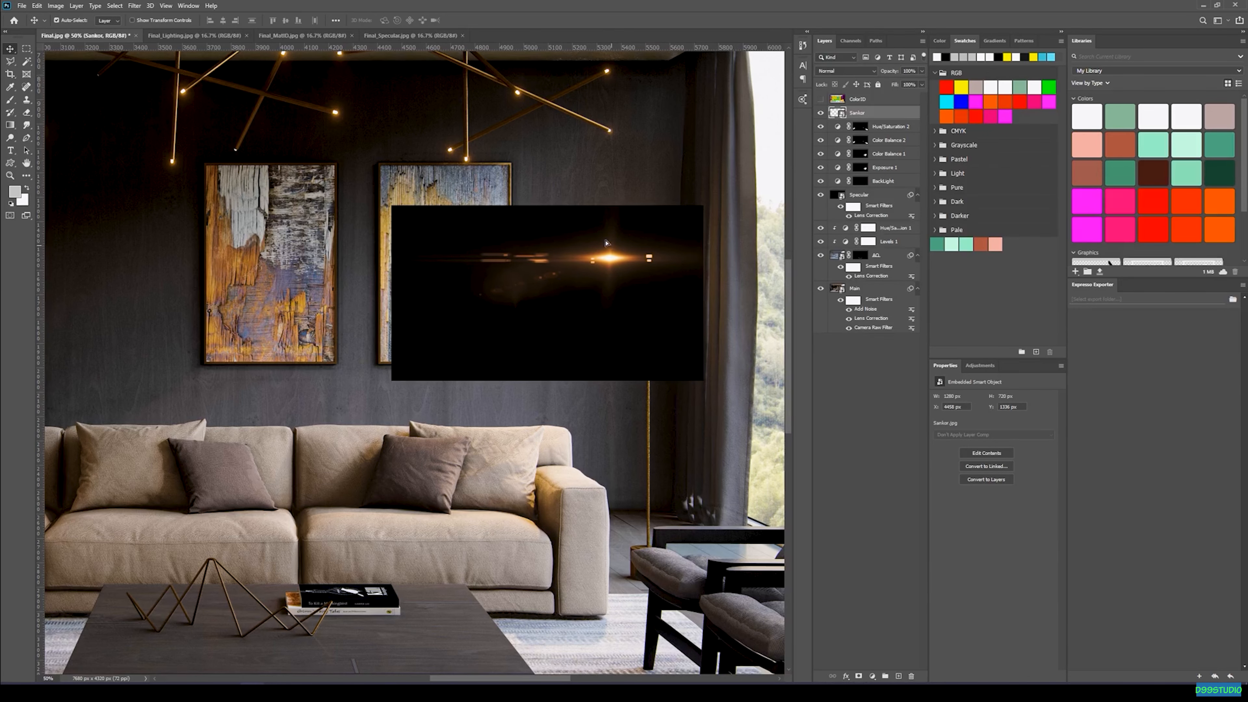
left_click_drag(606, 242, 574, 243)
- Set the Sankor layer to Screen blending, then align and slightly enlarge the flare on the floor lamp's tube
left_click(845, 71)
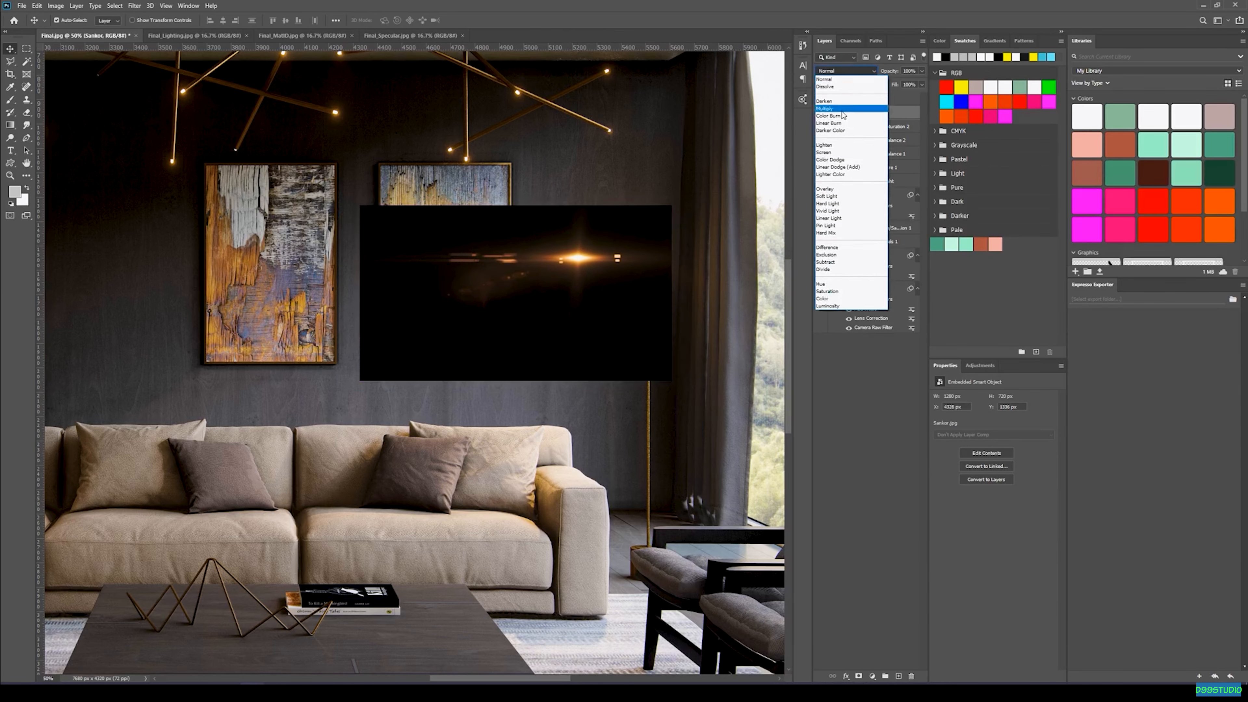
left_click(824, 152)
left_click_drag(576, 267, 610, 249)
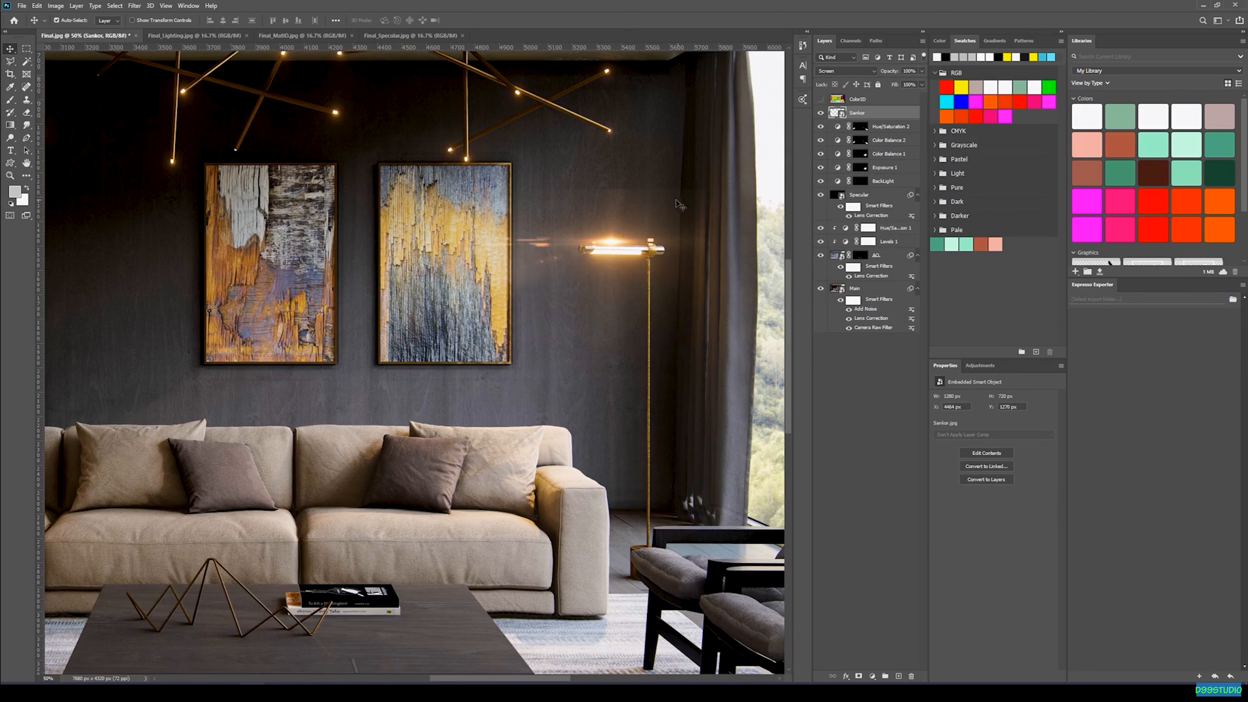
left_click_drag(595, 241, 634, 256)
key("ctrl+t")
left_click_drag(370, 196, 372, 191)
key("Return")
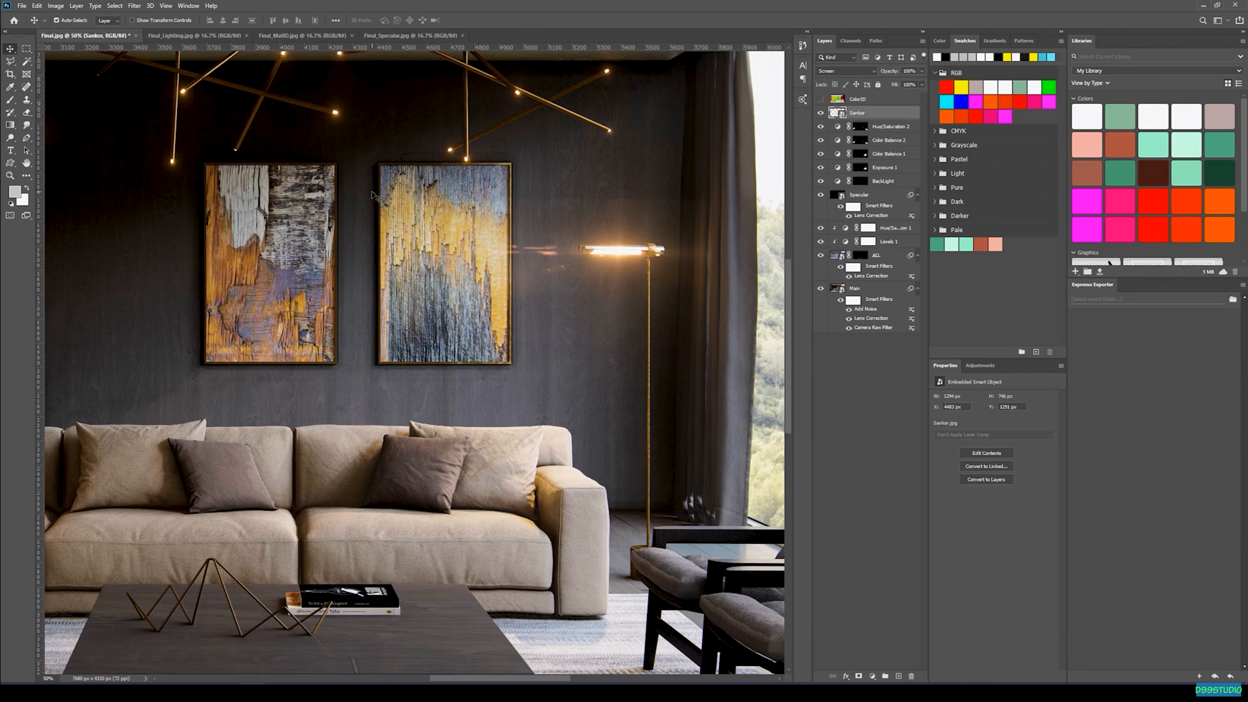
- Add a layer mask to Sankor and ready a soft round brush with 0% hardness
key("ctrl+plus")
key("ctrl+plus")
left_click_drag(612, 101, 434, 251)
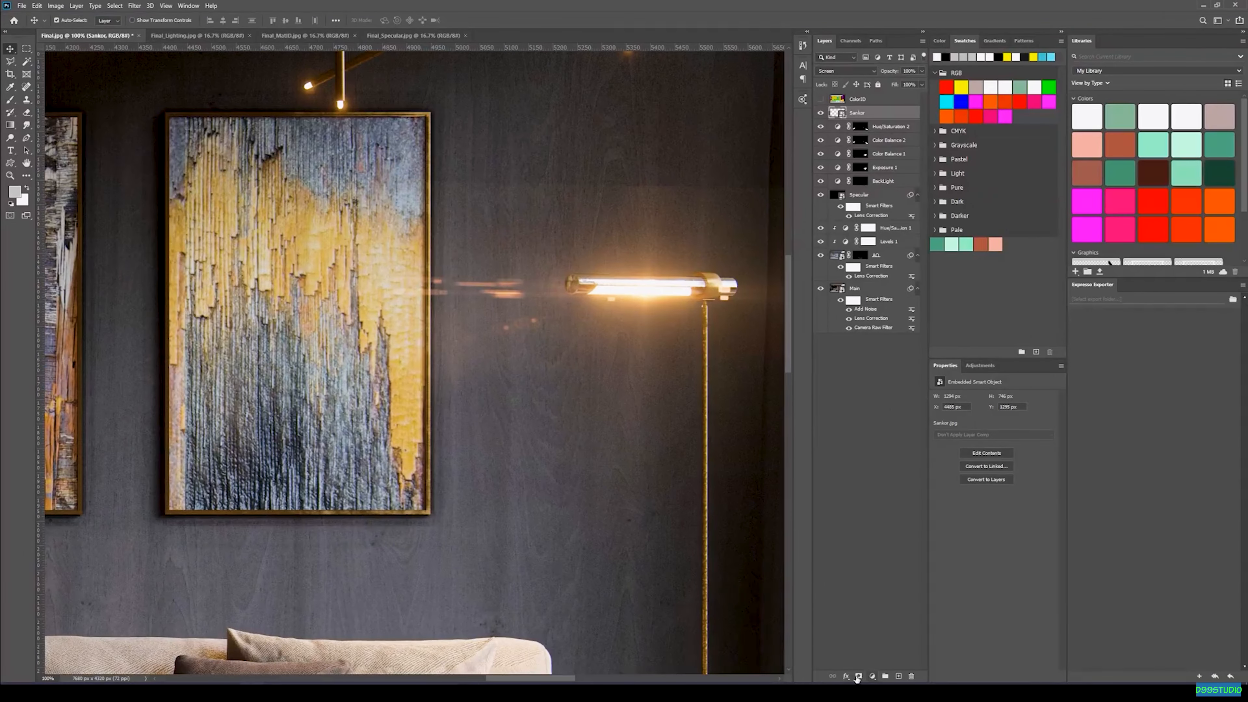
left_click(858, 676)
key("b")
right_click(647, 206)
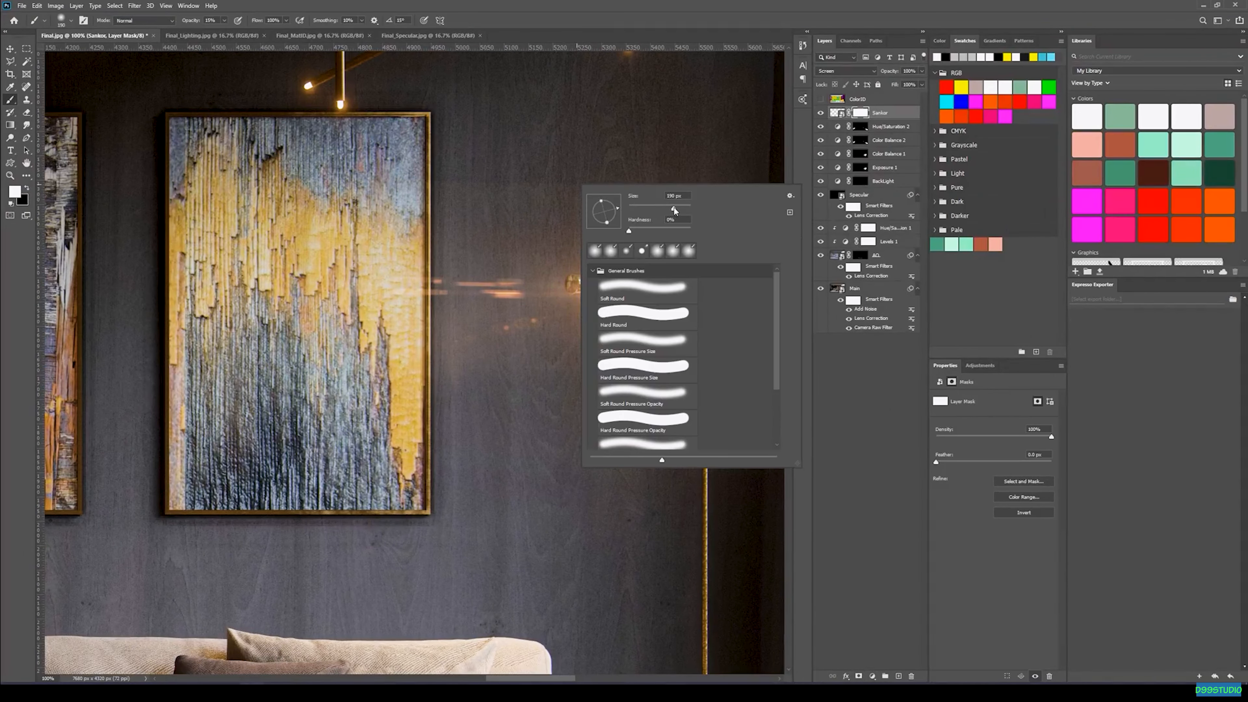
left_click(628, 106)
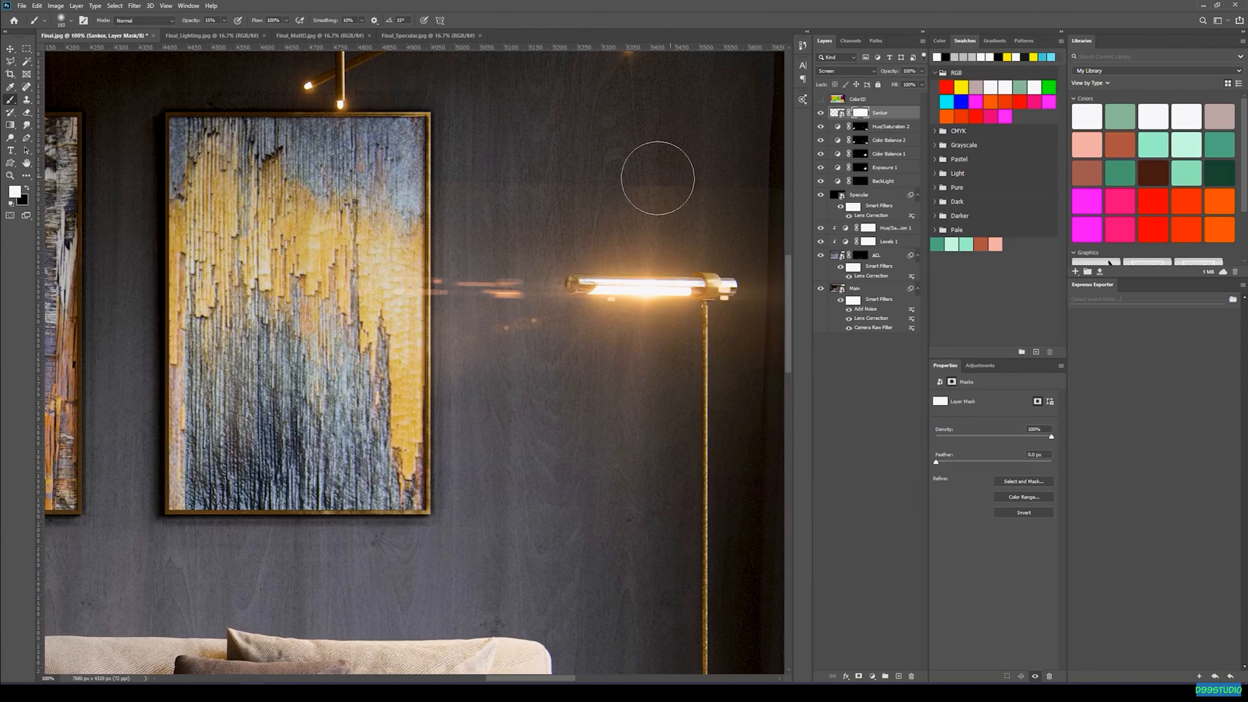
- Paint black at 25% opacity on the Sankor mask to fade the flare's edges and streaks around the floor lamp
left_click_drag(603, 171, 493, 159)
key("x")
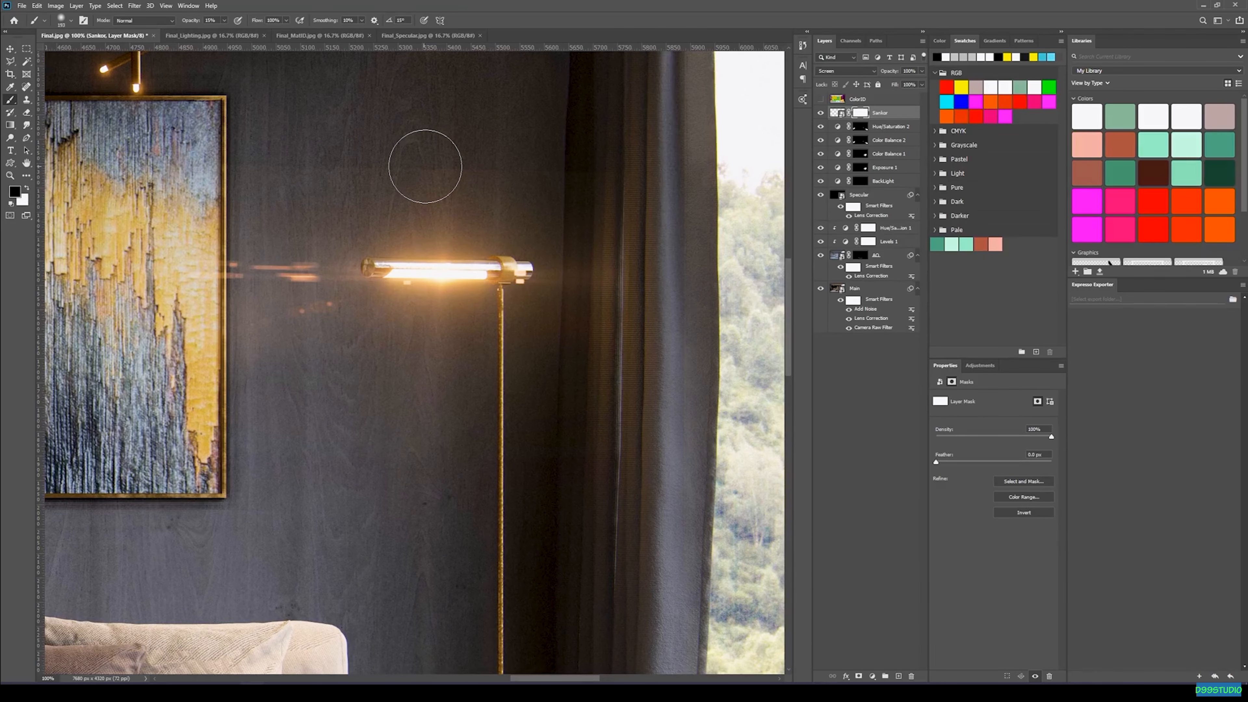
mouse_move(426, 166)
left_mouse_down()
mouse_move(489, 180)
mouse_move(630, 178)
left_mouse_up()
left_click_drag(249, 148, 357, 134)
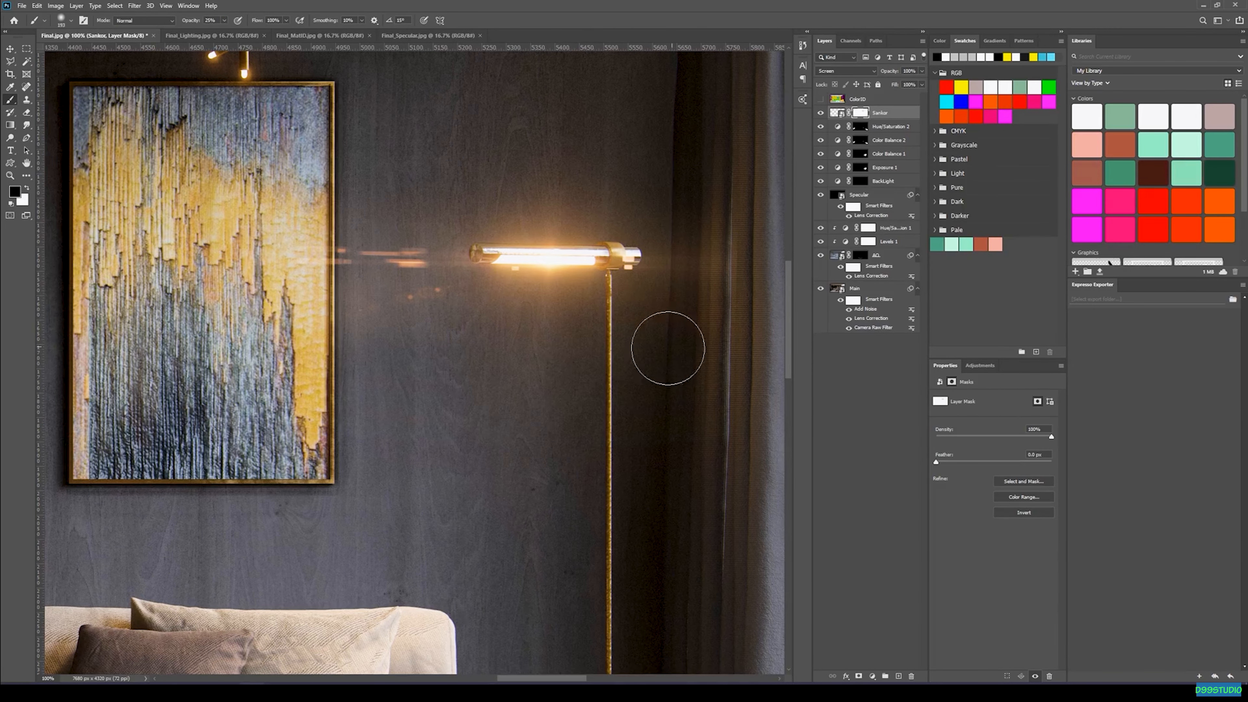
left_click_drag(635, 358, 536, 368)
scroll(616, 315, "down", 3)
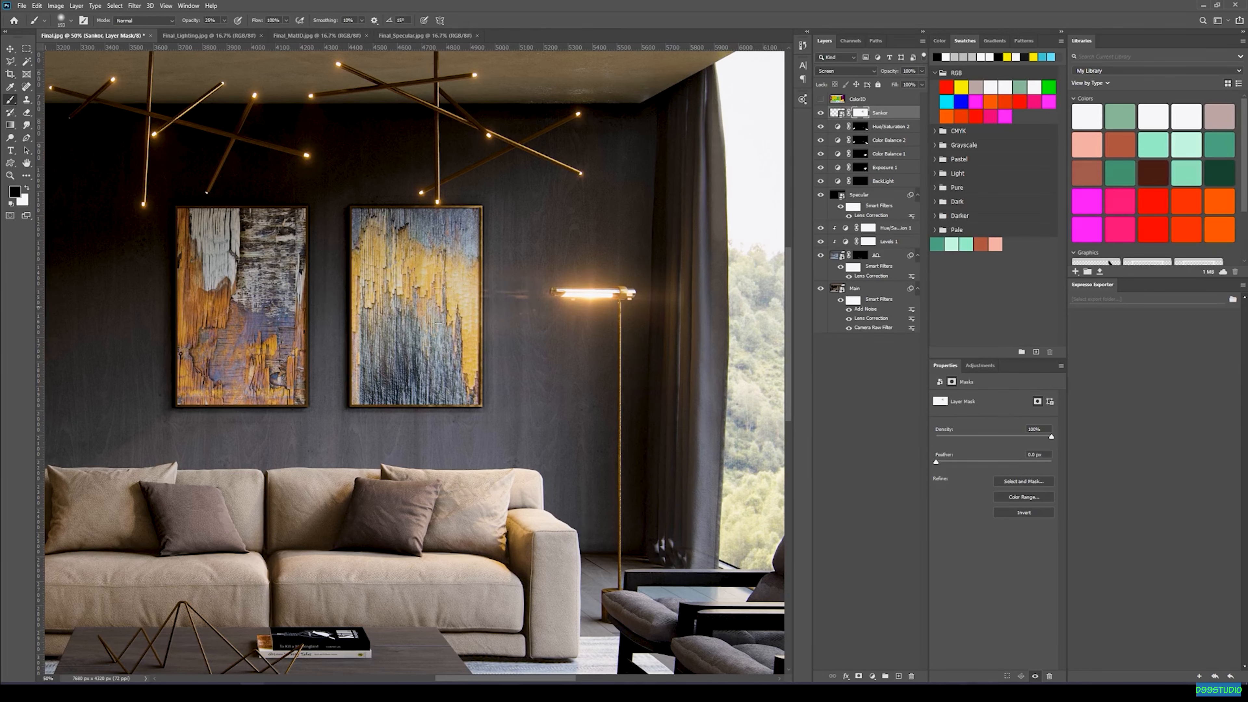
left_click_drag(214, 371, 358, 262)
scroll(358, 262, "down", 3)
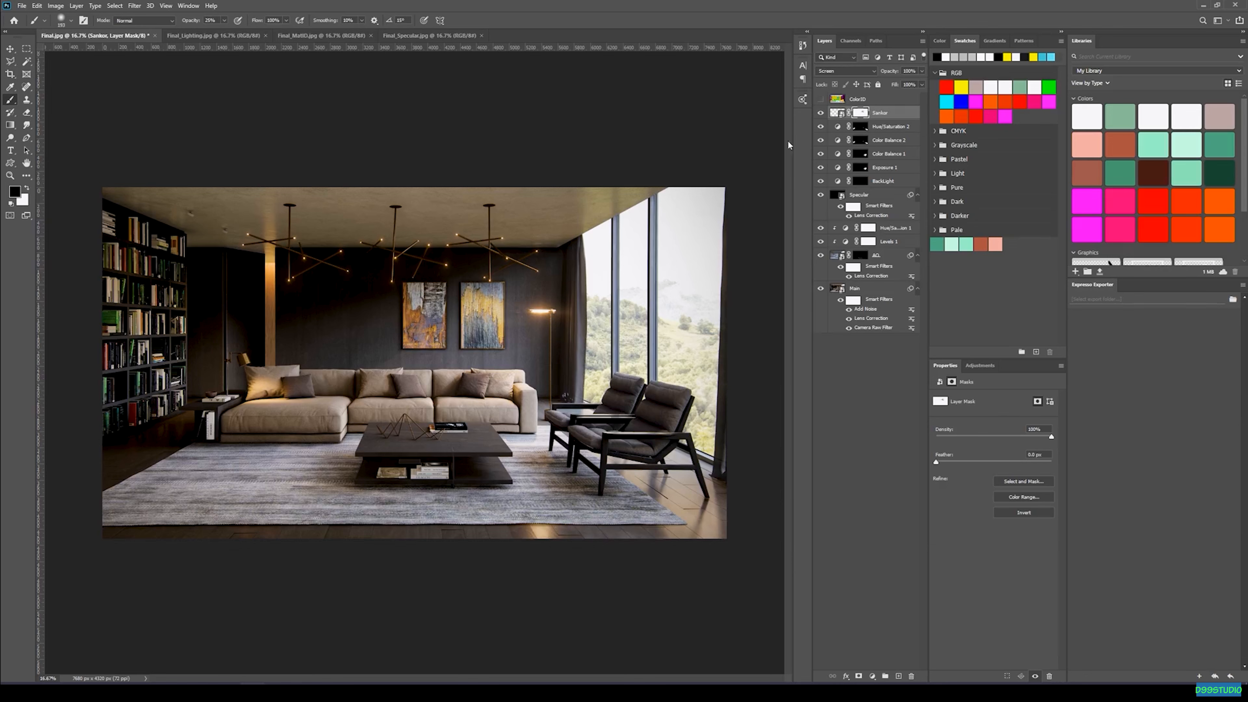
- Compare the whole image with the Sankor flare hidden and shown
left_click(820, 112)
left_click(820, 112)
left_click(819, 112)
left_click(819, 112)
- Place GoldLight.png from the Lens Flares folder above Sankor, near the table lamp beside the sofa
key("ctrl+plus")
key("ctrl+plus")
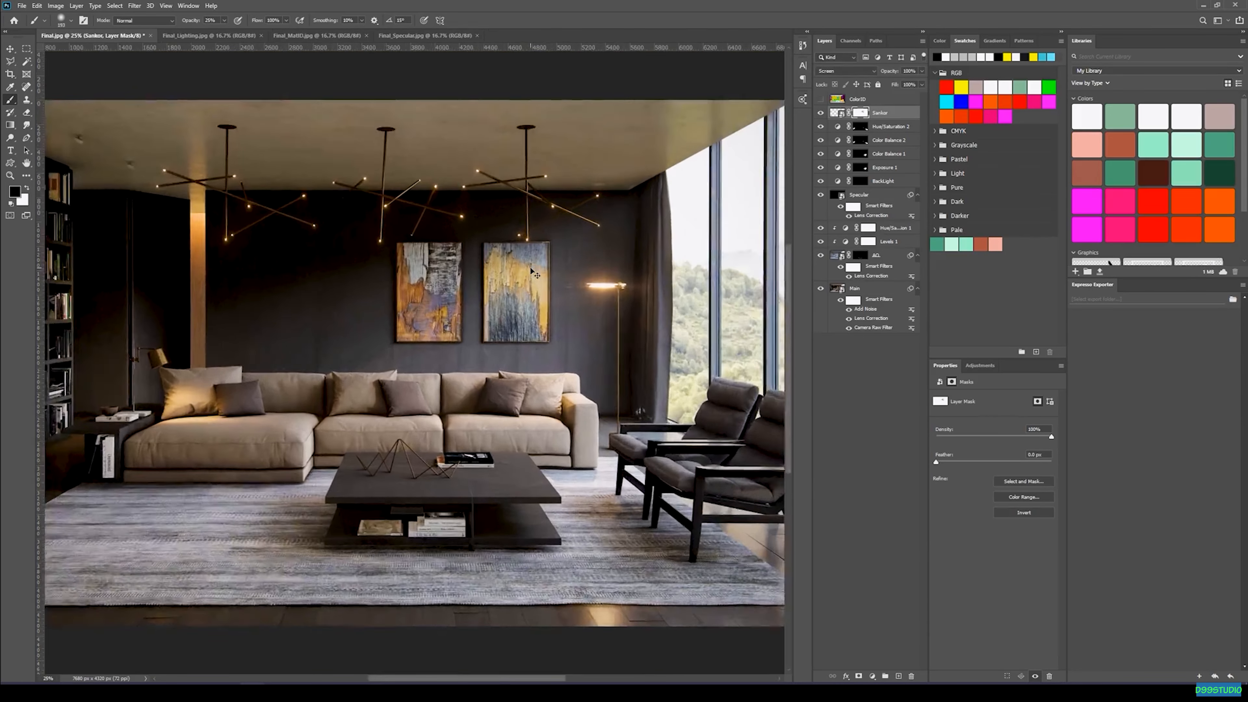
left_click_drag(298, 349, 554, 300)
key("ctrl+plus")
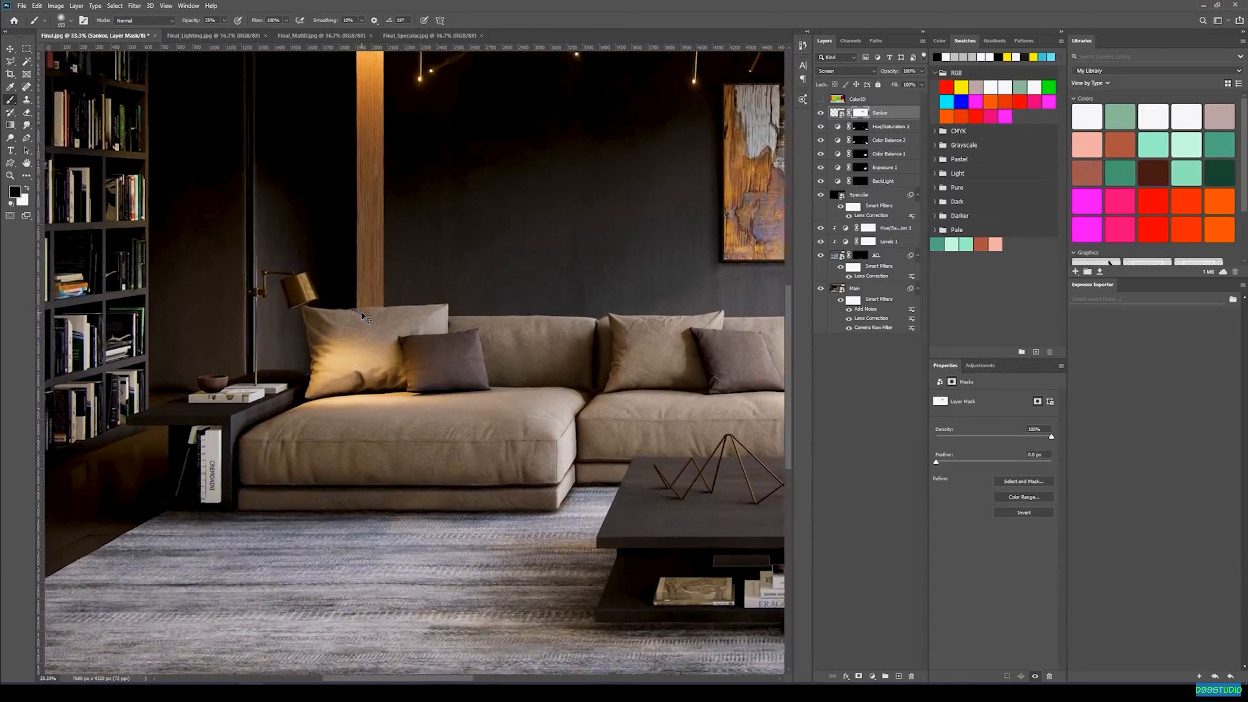
left_click_drag(367, 305, 414, 297)
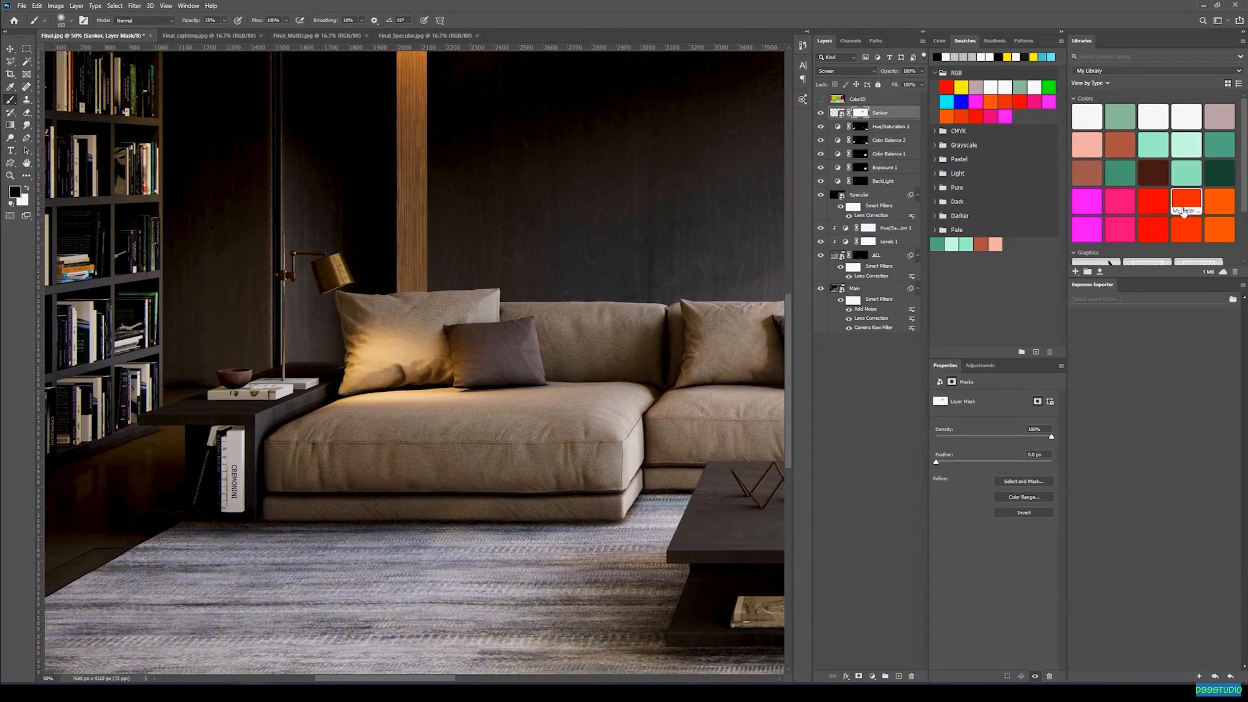
key("alt+Tab")
left_click_drag(868, 187, 487, 278)
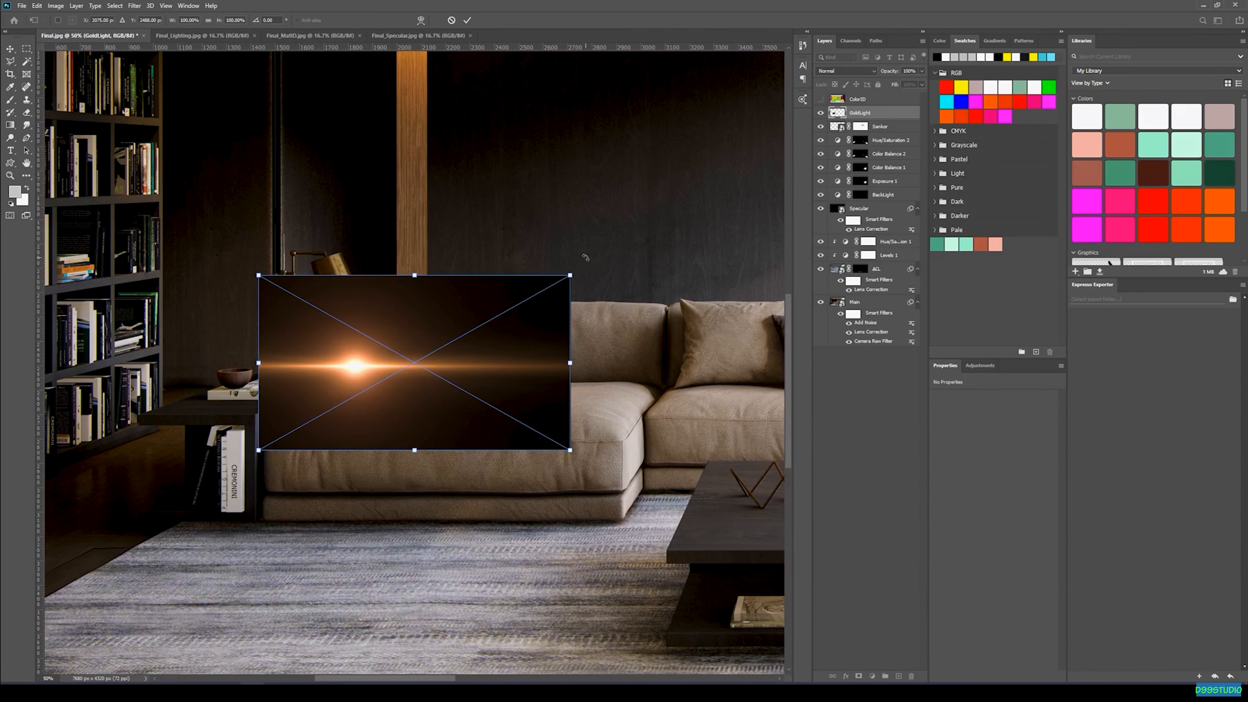
key("Return")
- Set the GoldLight layer's blending mode to Screen and ready the Move tool
key("b")
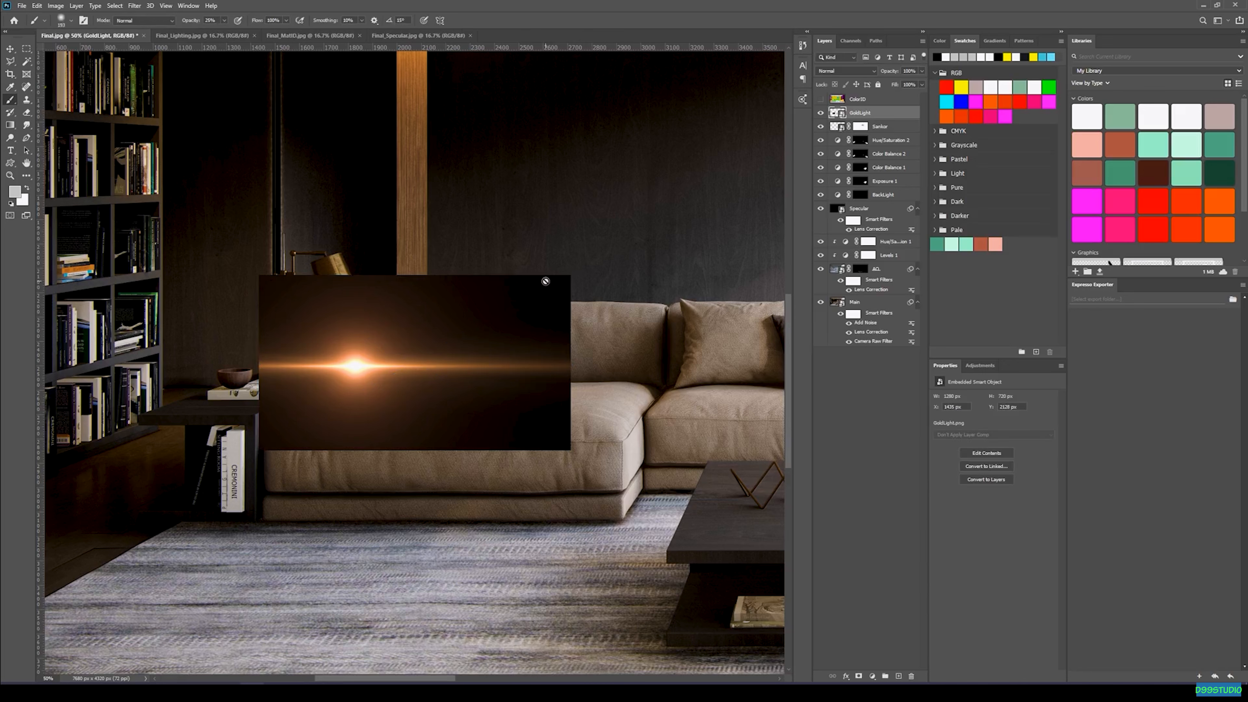
left_click(845, 71)
left_click(845, 139)
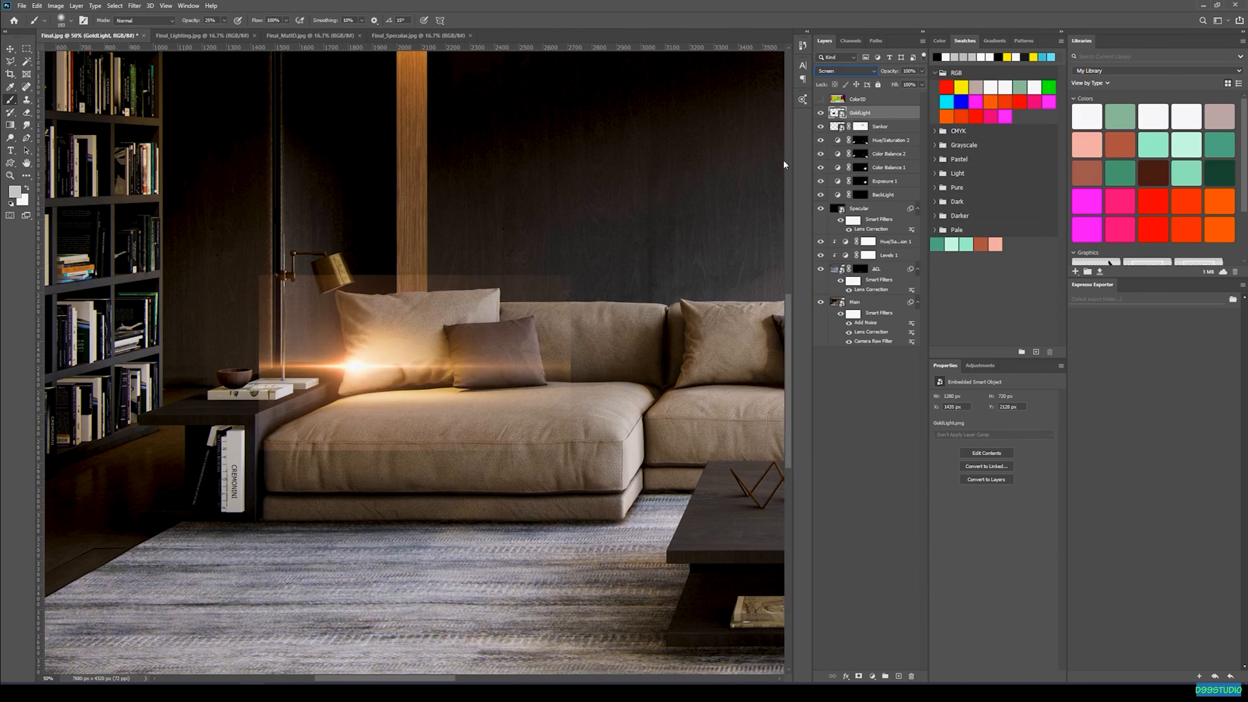
left_click(406, 313)
key("Escape")
key("v")
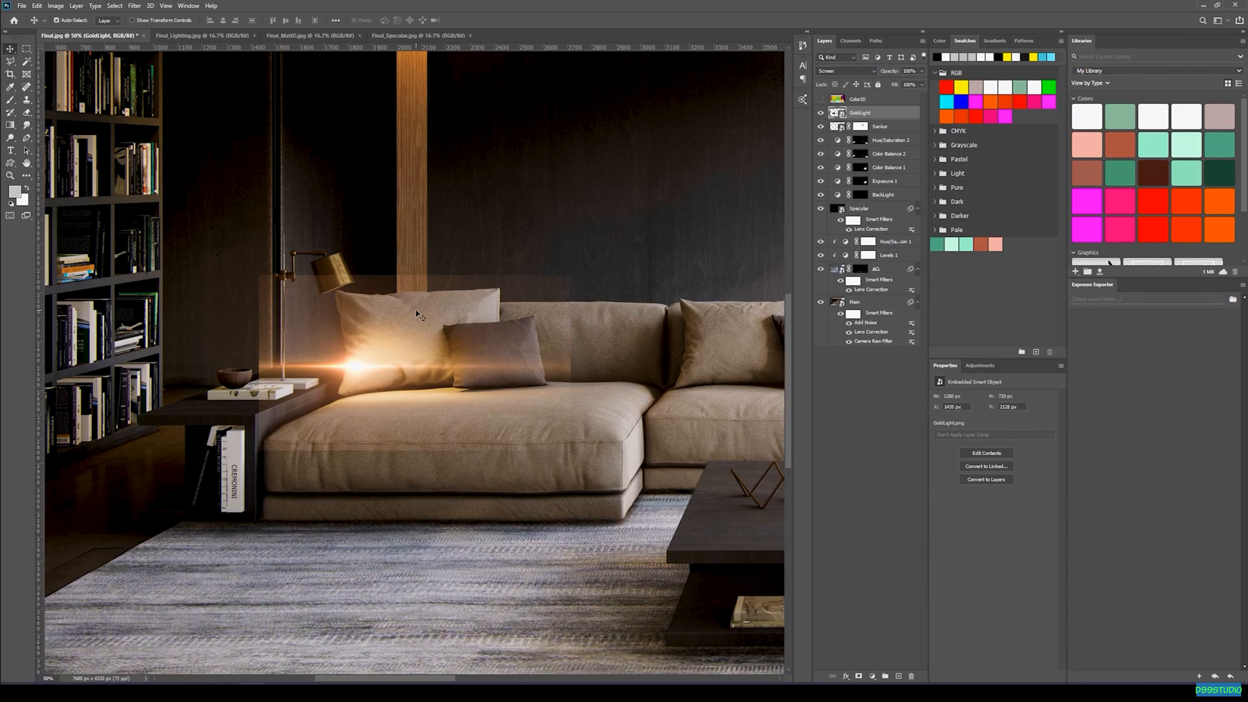
- Scale the GoldLight flare to about 40%, tilt it slightly counter-clockwise, and position it at the table lamp shade's opening
scroll(421, 312, "up", 3)
key("ctrl+t")
left_click_drag(169, 189, 355, 294)
left_click_drag(471, 310, 383, 162)
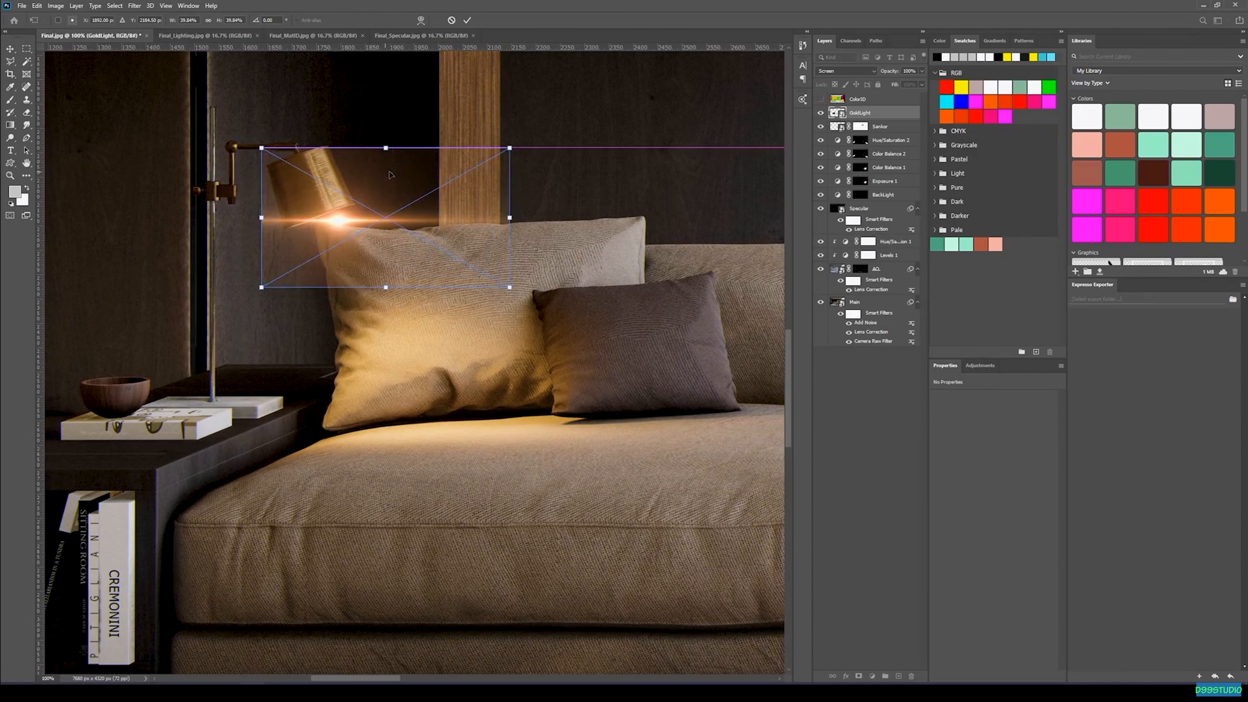
left_click_drag(519, 143, 492, 104)
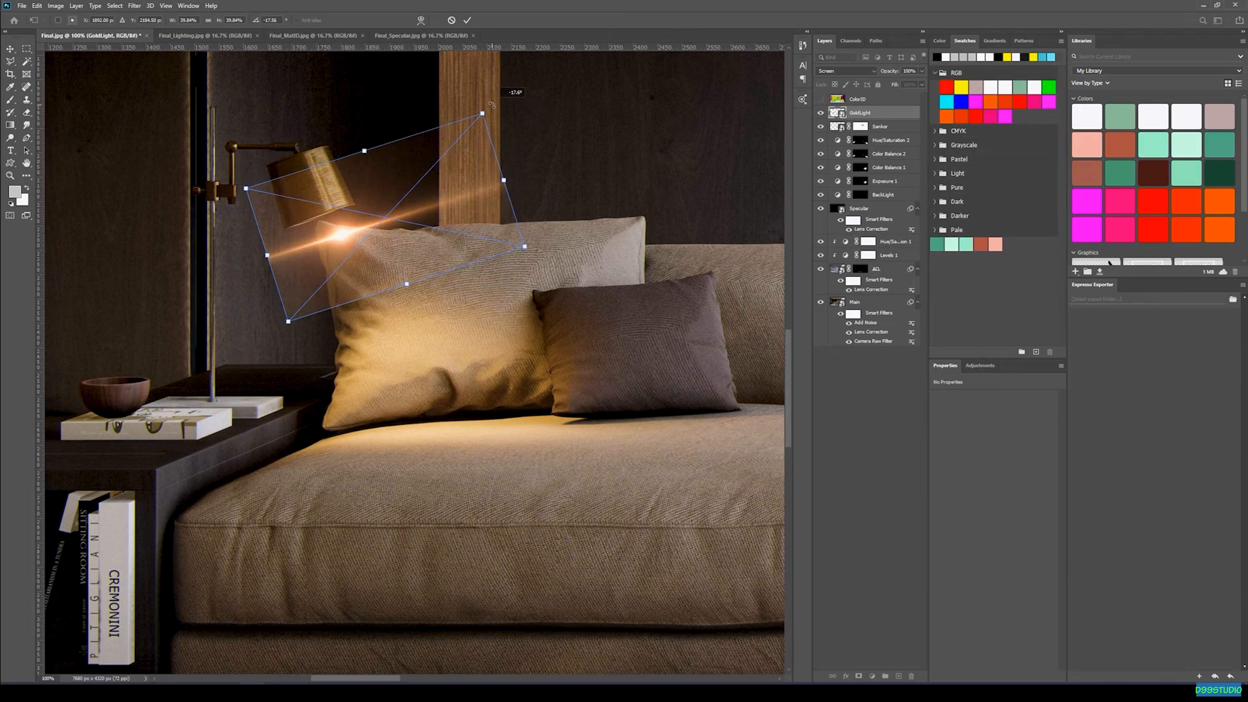
left_click_drag(422, 196, 397, 174)
left_click_drag(476, 86, 502, 119)
left_click_drag(343, 214, 351, 226)
key("Return")
- Nudge the GoldLight flare slightly up and right to center it on the table lamp's opening
scroll(350, 226, "up", 5)
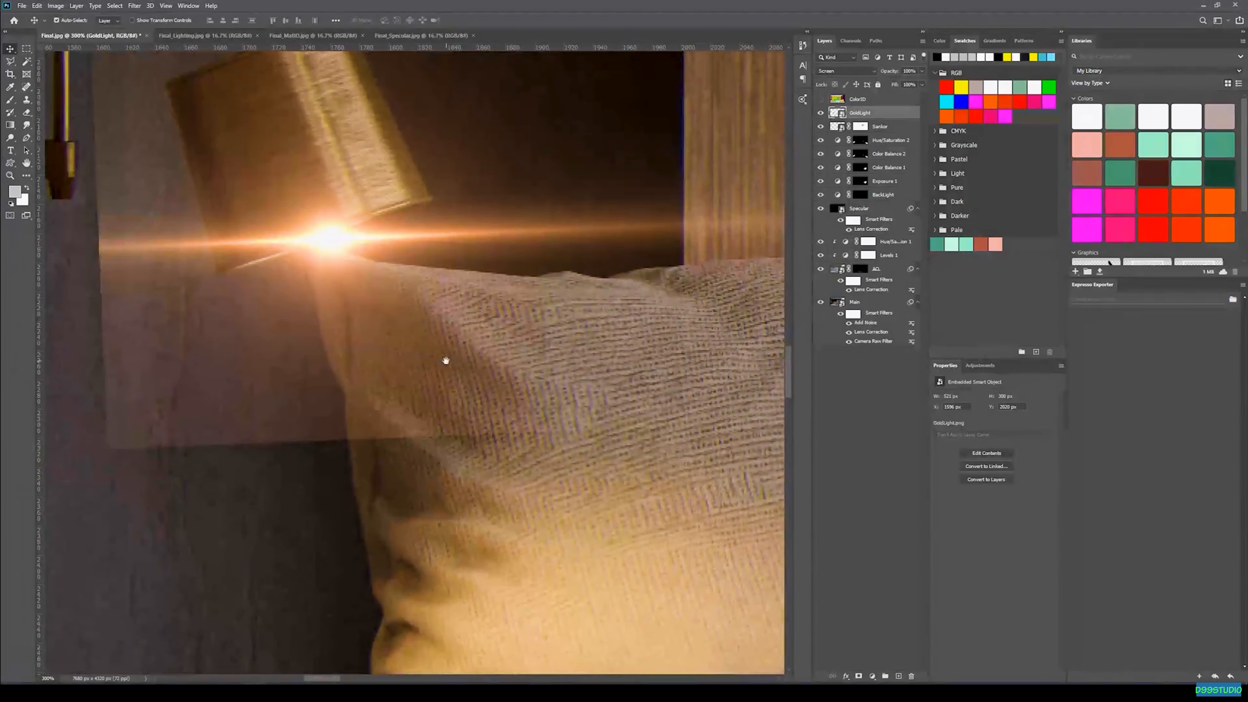
key("Up")
key("Up")
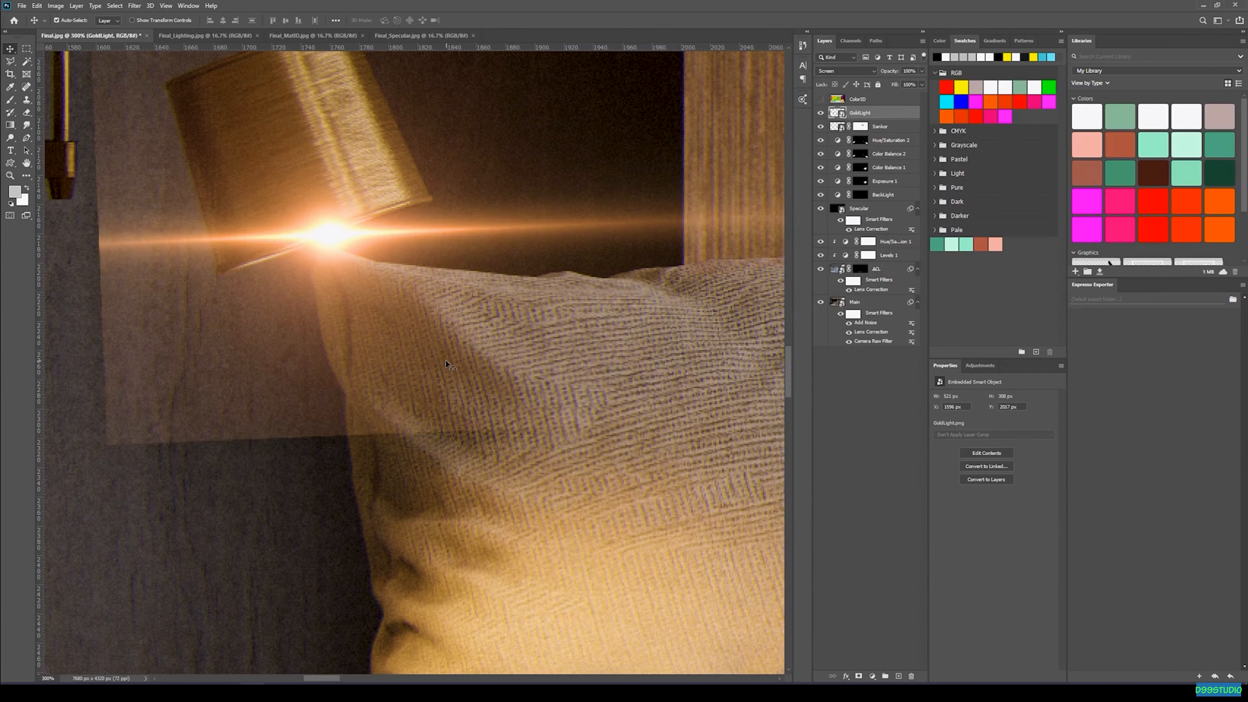
key("Right")
key("Up")
key("Up")
key("Right")
scroll(448, 364, "down", 5)
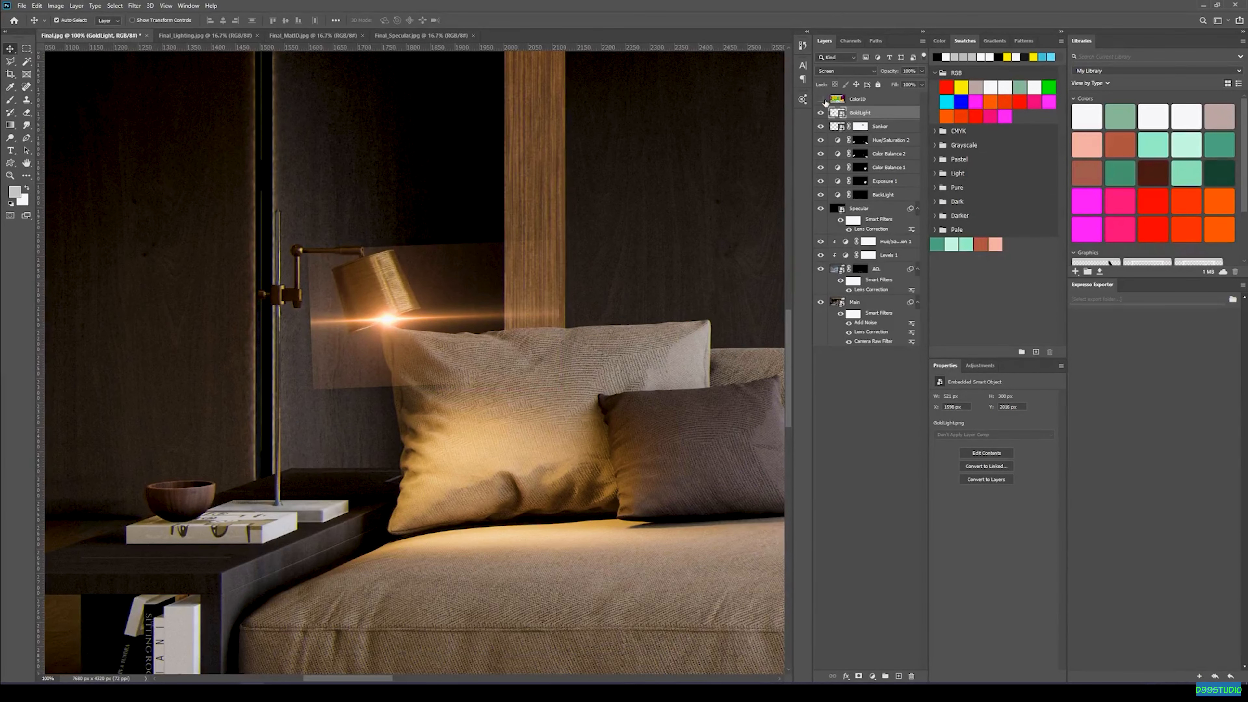
- Select the table lamp's shade and arm by color on ColorID, then hide ColorID and return to the GoldLight layer
left_click(821, 99)
left_click(857, 99)
left_click(27, 62)
left_click(348, 264)
left_click(279, 294, "shift")
left_click(820, 99)
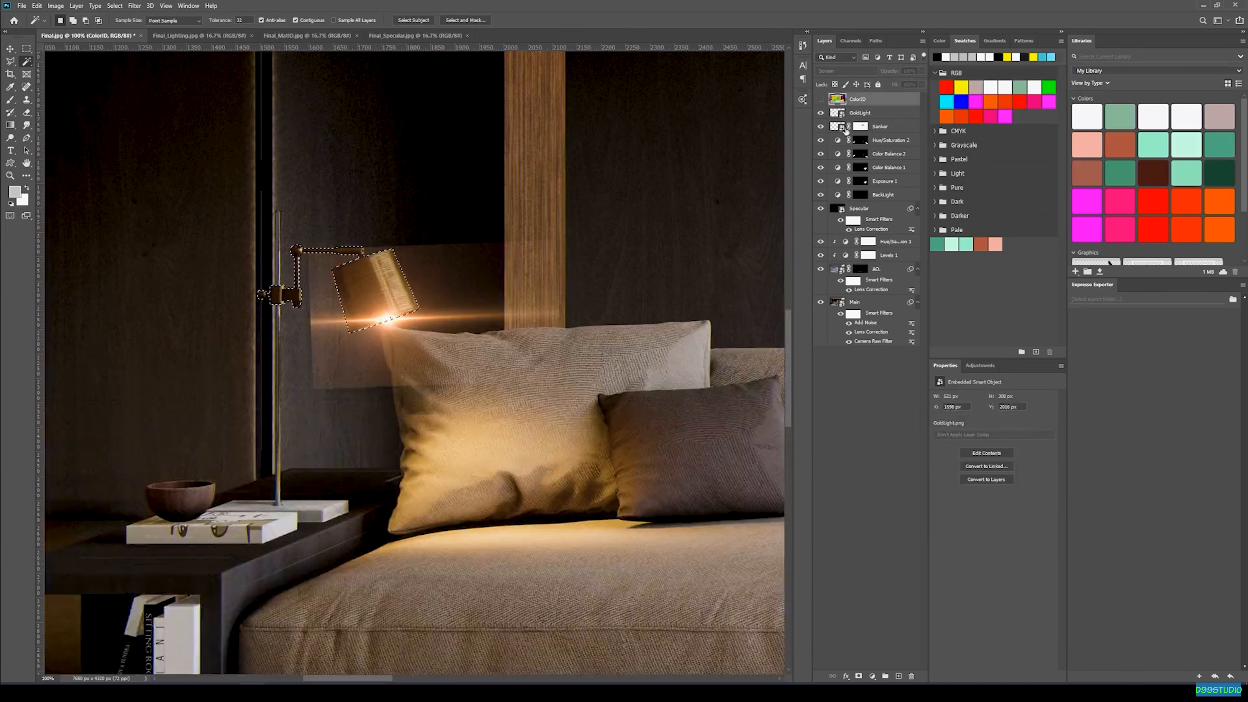
left_click(865, 113)
key("ctrl+plus")
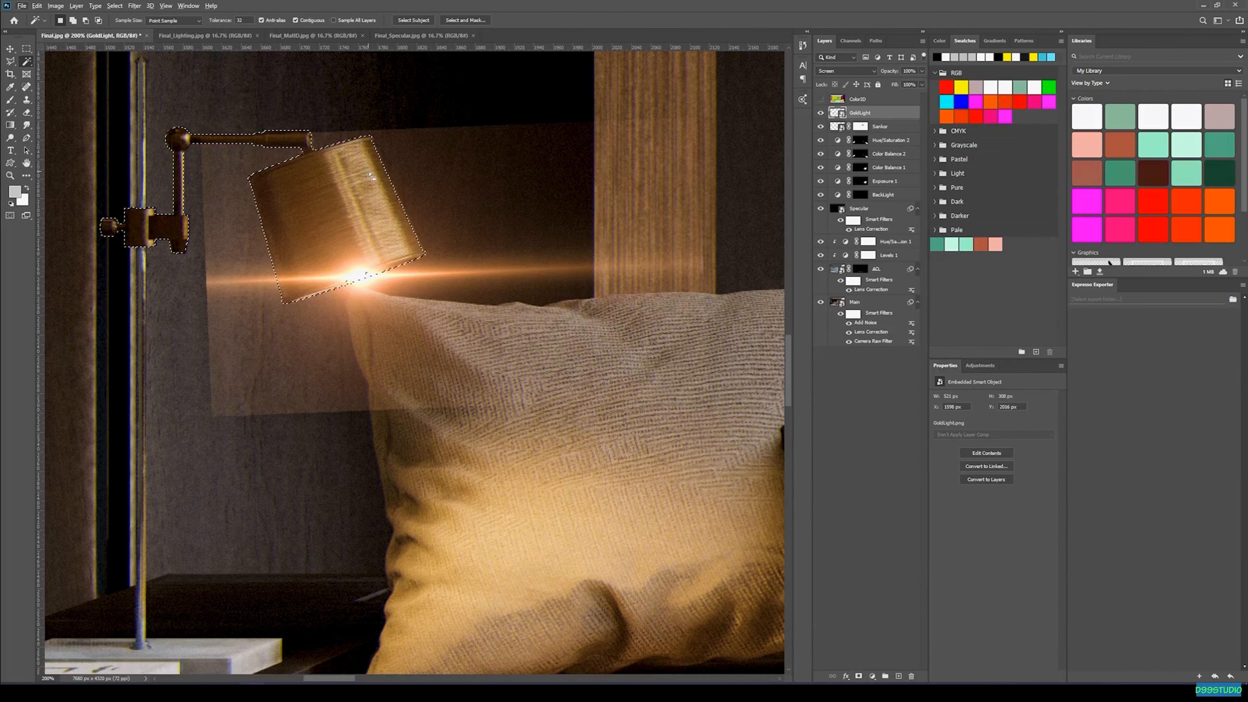
- Add a mask to GoldLight that hides the flare over the table lamp, and check the lamp selection against ColorID
left_click(859, 676)
left_click(837, 100)
left_click(820, 99)
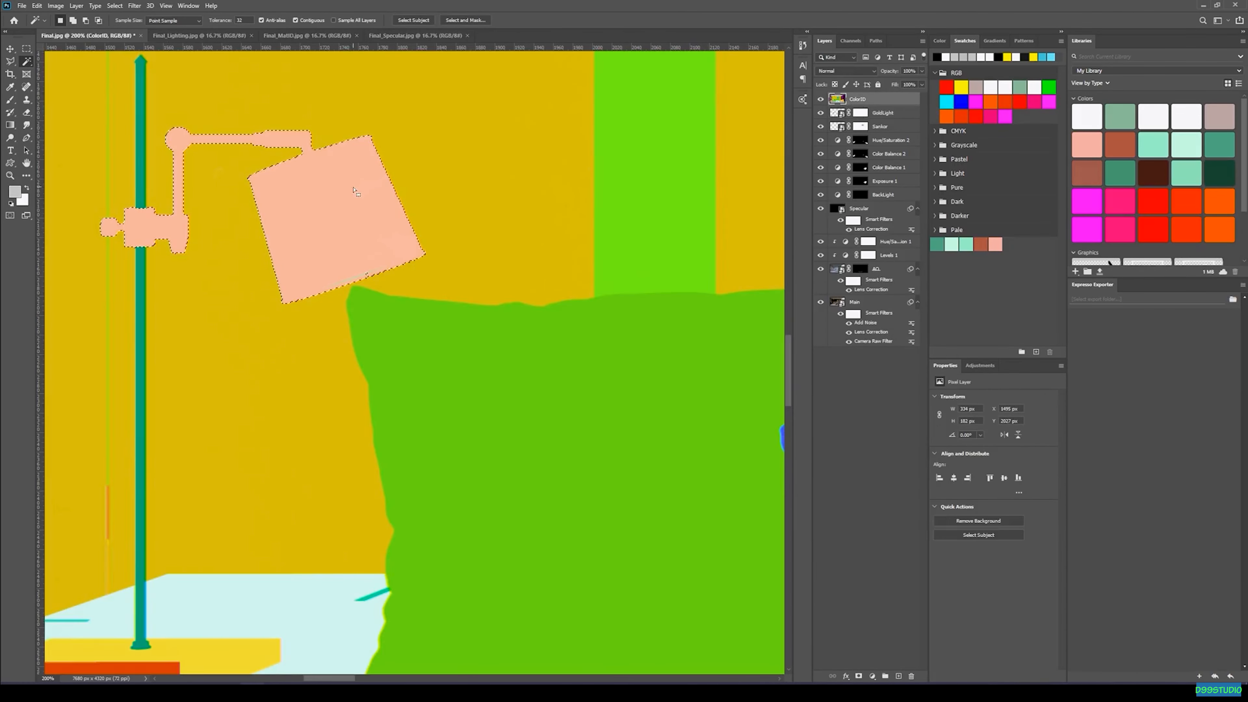
left_click(820, 98)
- Paint white on the GoldLight mask along the table lamp shade's lower edge to restore some glow, and clear the selection
left_click(860, 113)
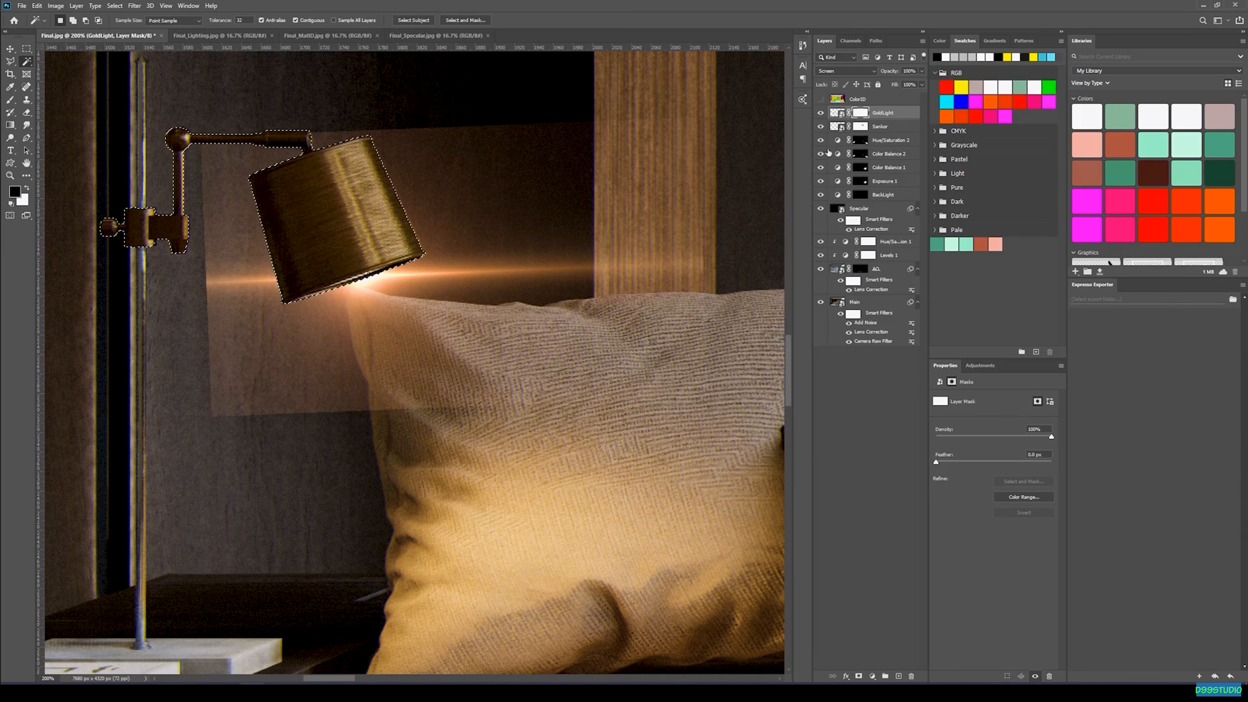
key("b")
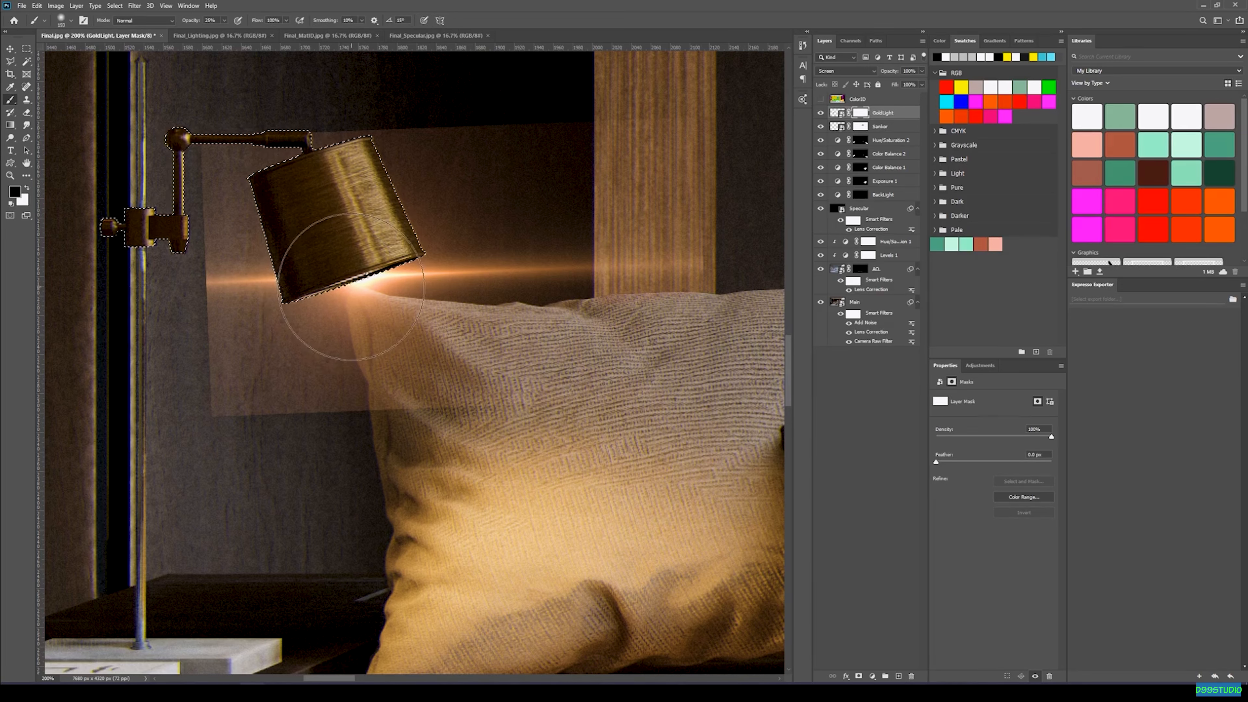
key("x")
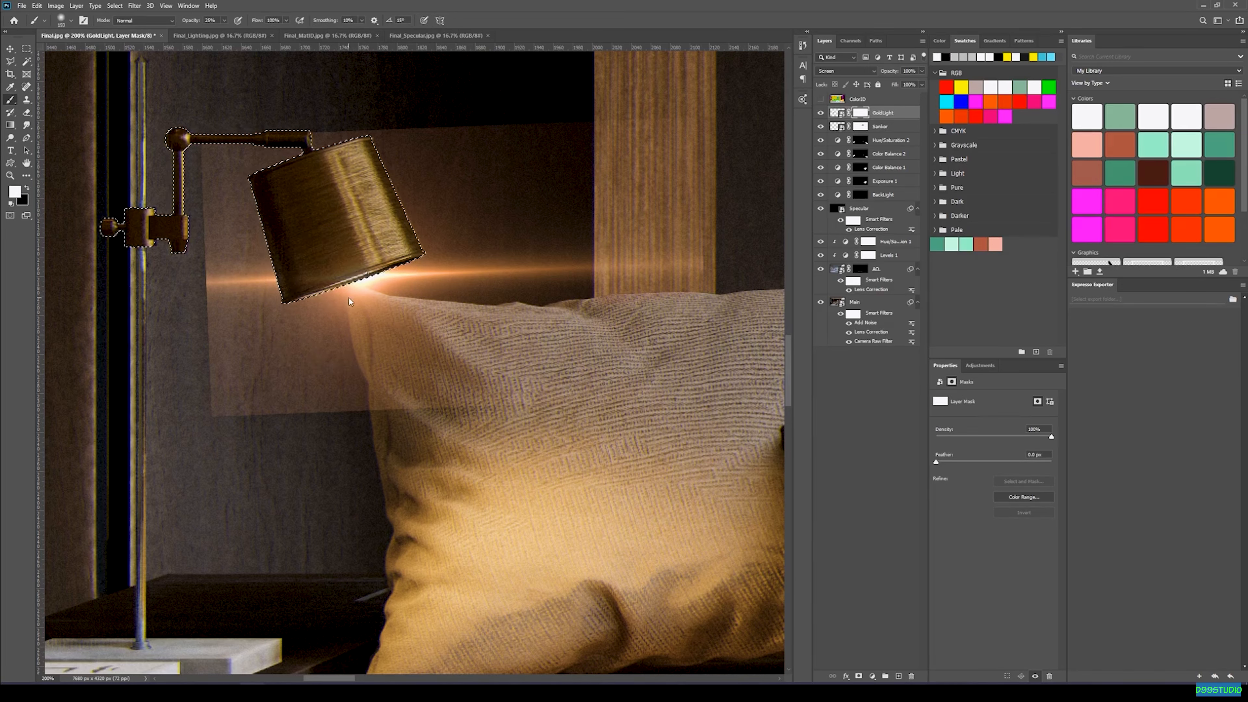
mouse_move(279, 312)
left_mouse_down()
mouse_move(361, 291)
mouse_move(313, 280)
mouse_move(244, 287)
mouse_move(325, 294)
mouse_move(242, 295)
mouse_move(298, 291)
left_mouse_up()
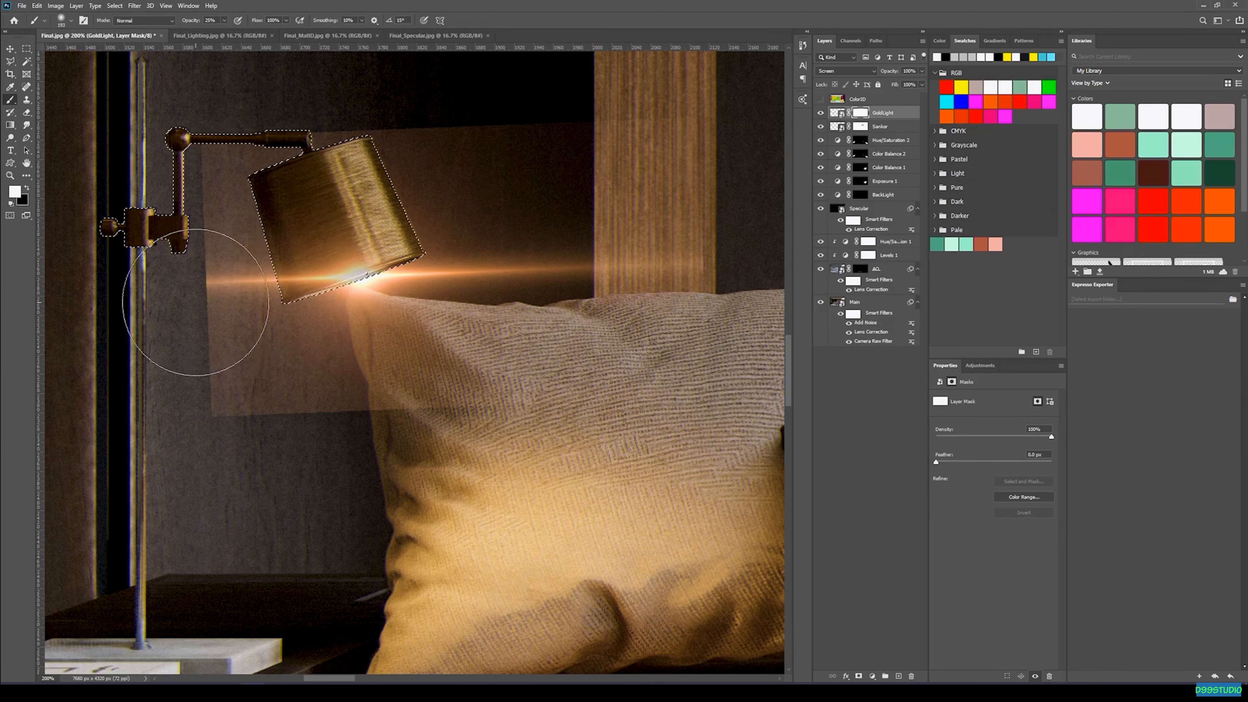
key("ctrl+d")
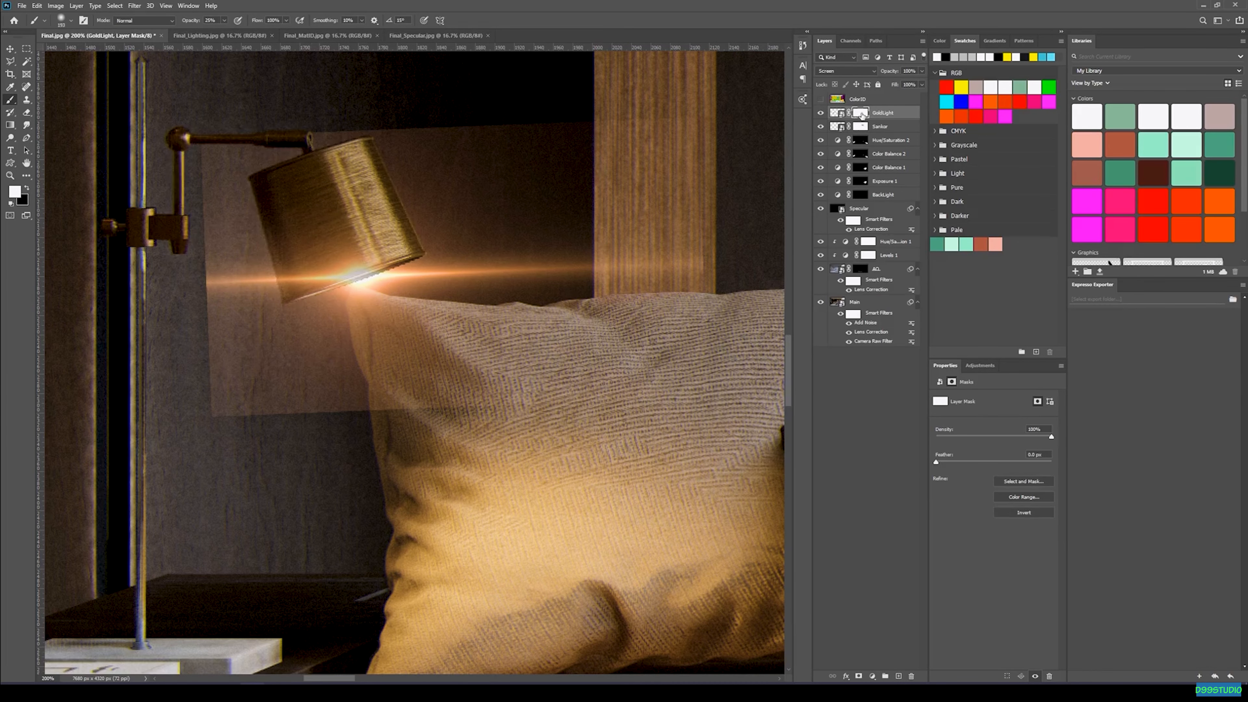
- Paint black on the GoldLight mask around the table lamp to fade out the flare's rectangular edges
key("ctrl+minus")
key("x")
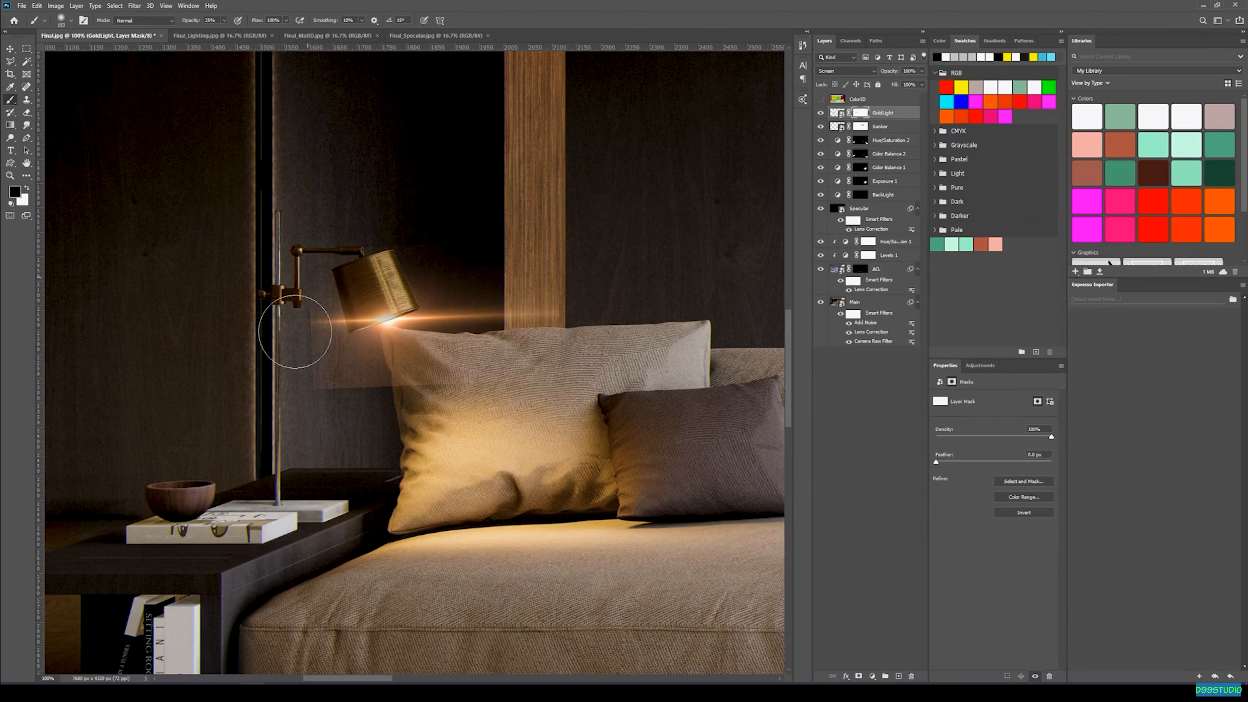
left_click_drag(399, 347, 365, 379)
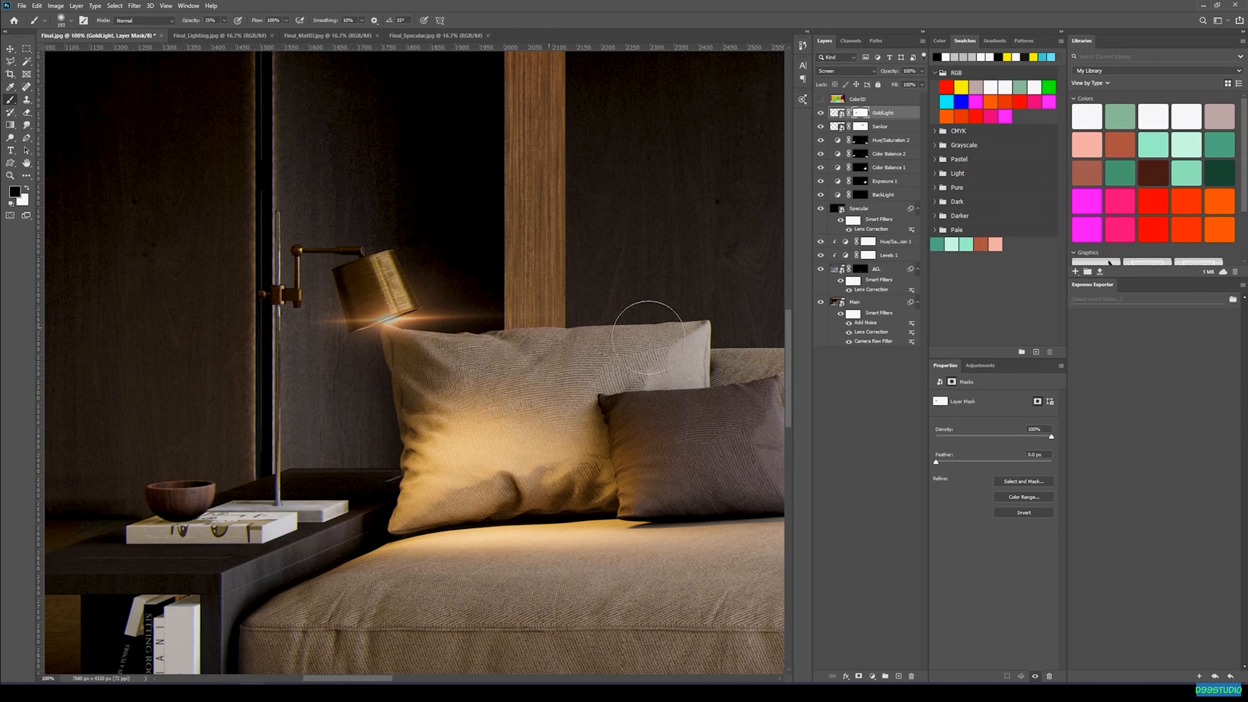
key("x")
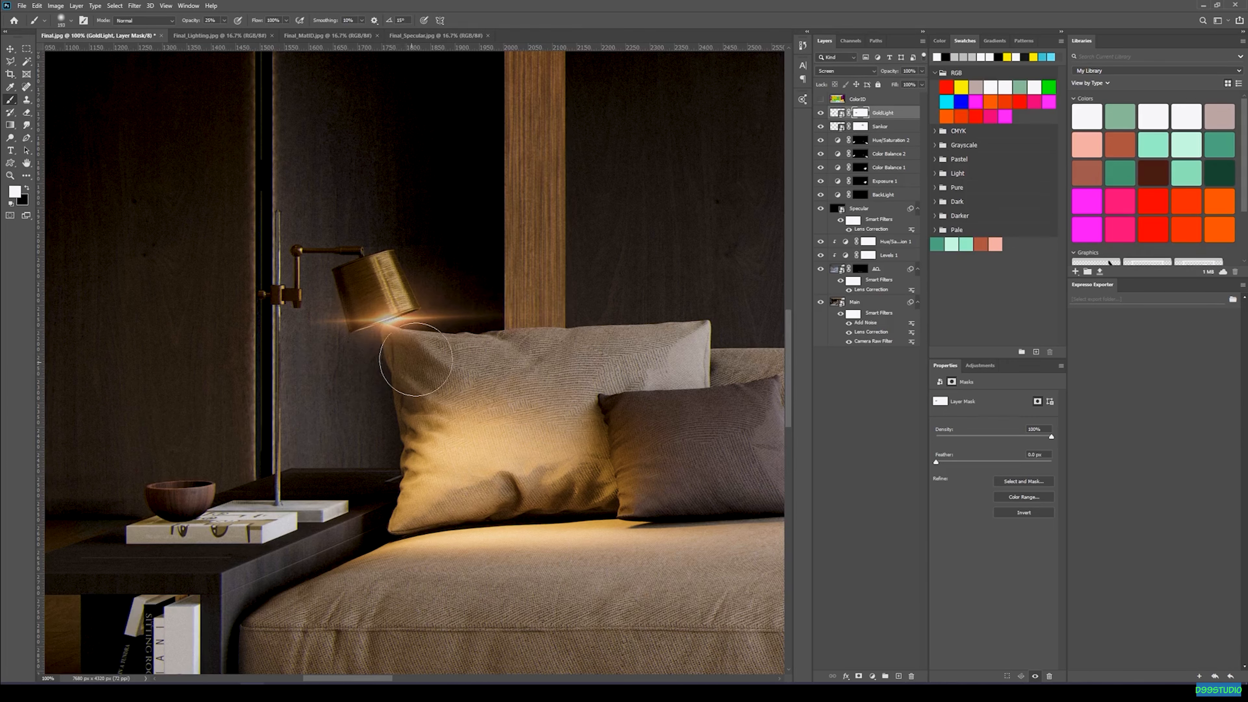
- Examine the table lamp and floor lamp flares across the whole image at several magnifications
key("ctrl+minus")
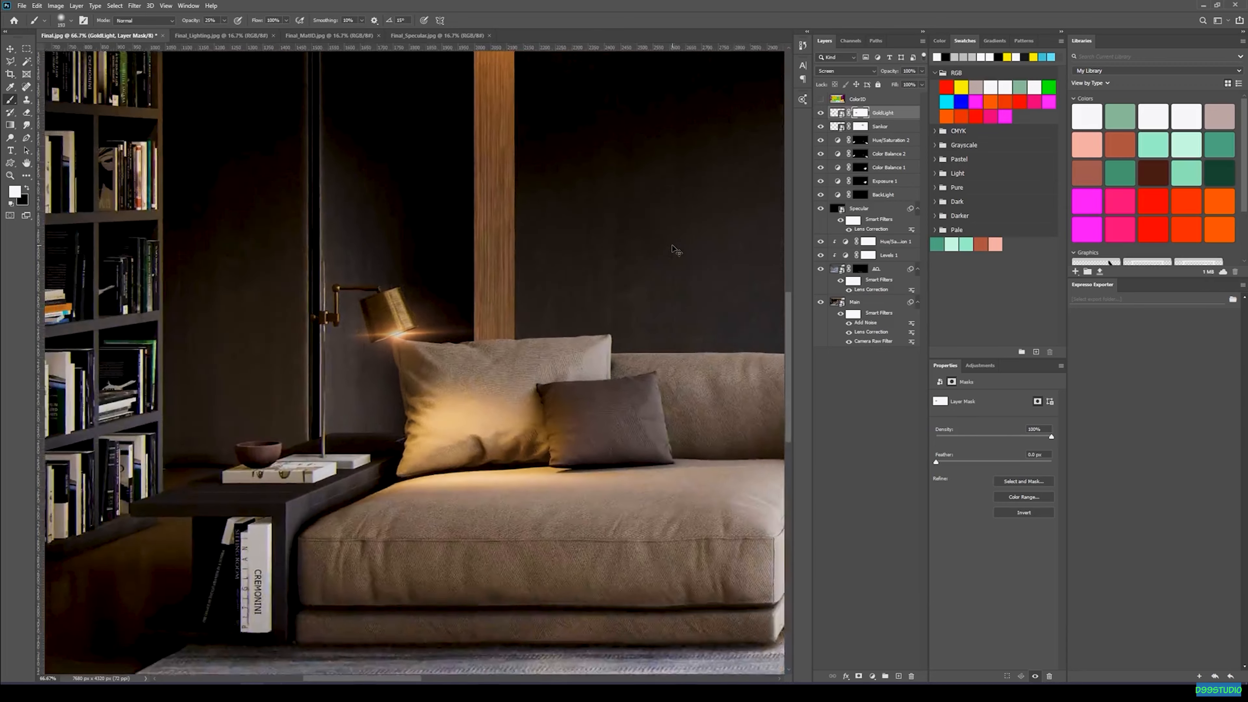
key("ctrl+minus")
key("ctrl+minus")
key("ctrl+minus")
key("ctrl+minus")
key("ctrl+minus")
key("ctrl+plus")
key("ctrl+plus")
key("ctrl+plus")
key("ctrl+plus")
key("ctrl+minus")
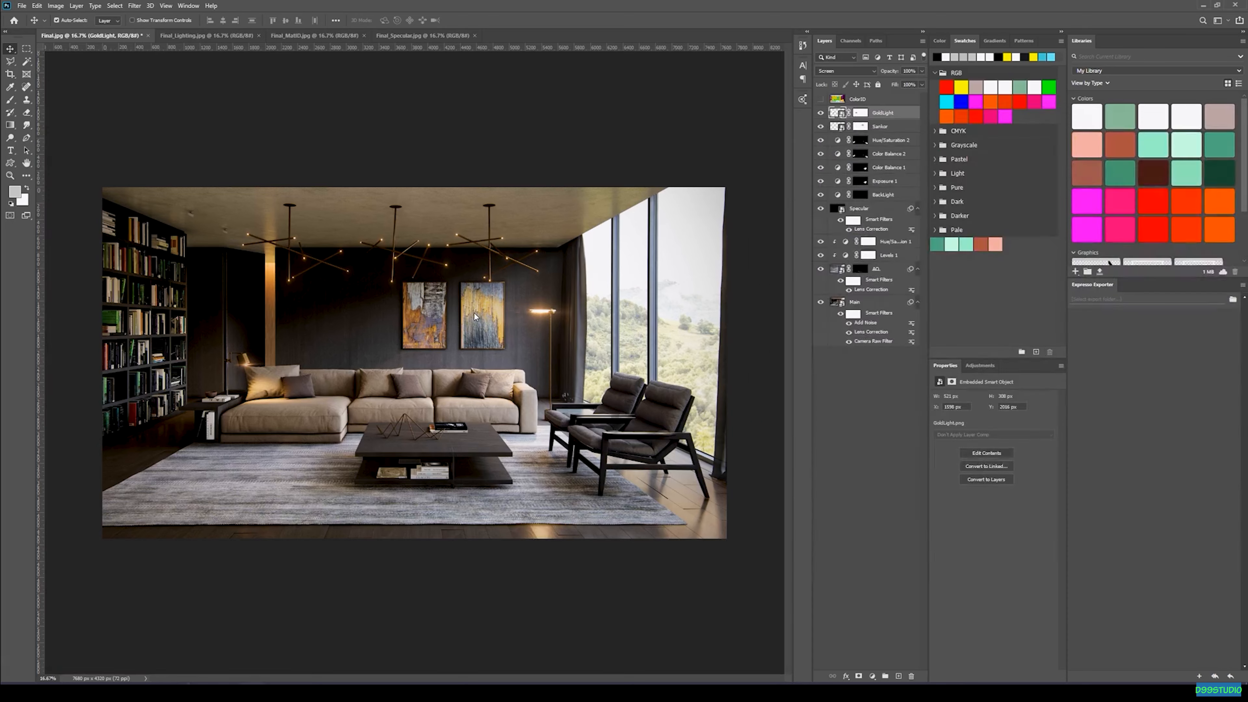
- Place OpticalFlare22.jpg as a new layer above GoldLight
left_click_drag(416, 353, 427, 275)
key("Return")
key("ctrl+plus")
key("ctrl+plus")
key("ctrl+plus")
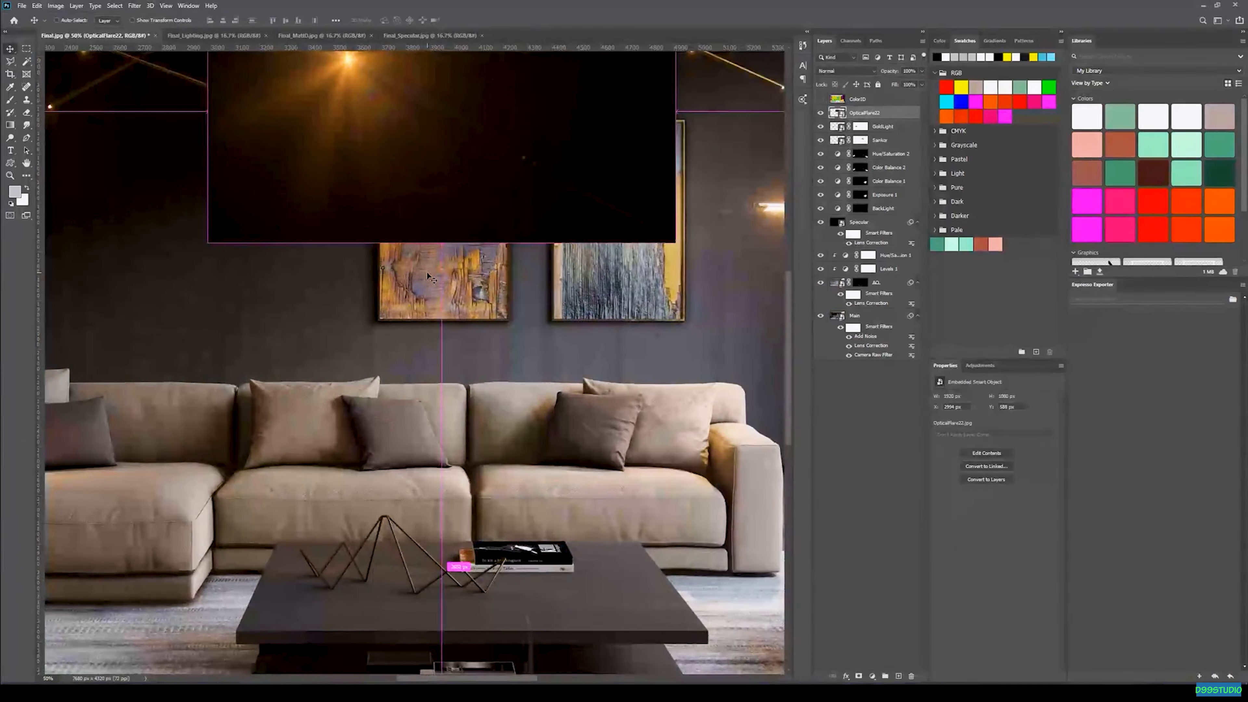
- Set the OpticalFlare22 layer's blend mode to Screen and move the flare over the middle pendant light
left_click_drag(460, 169, 467, 359)
left_click(835, 71)
left_click(824, 156)
left_click_drag(376, 257, 384, 248)
- Scale the OpticalFlare22 flare down to about 308 px wide and 173 px high
key("ctrl+t")
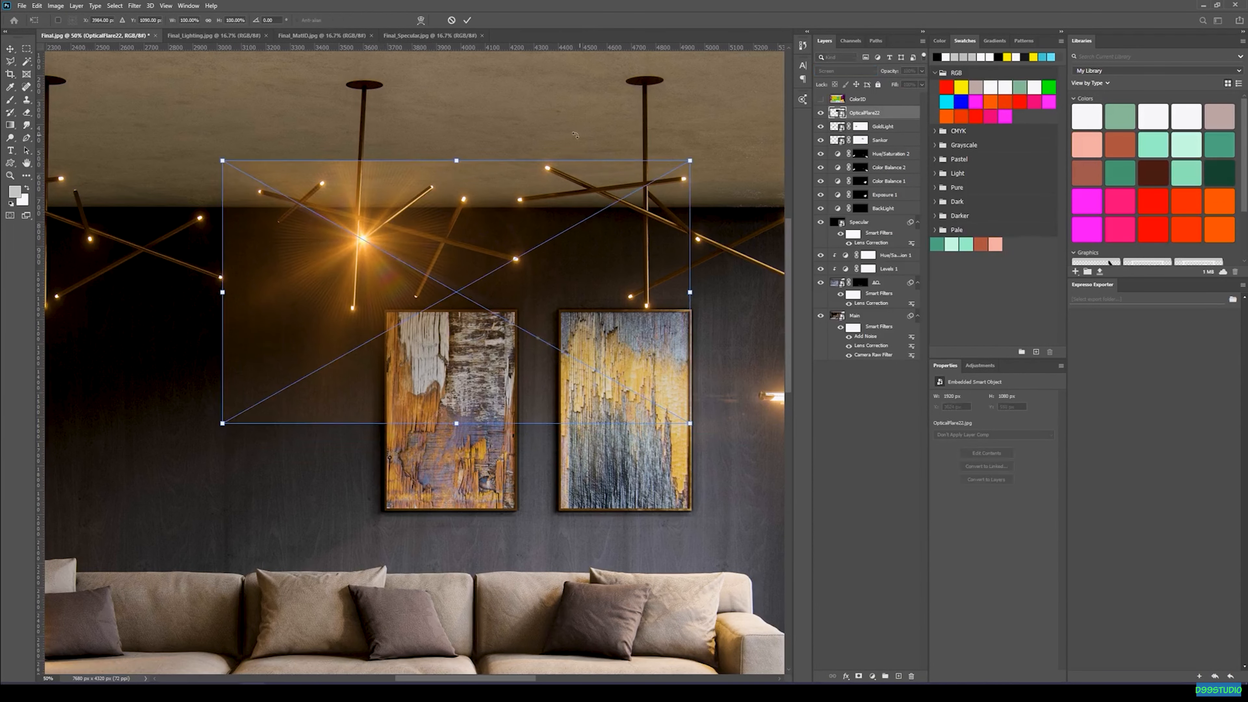
left_click_drag(690, 161, 511, 299)
key("Return")
key("ctrl+plus")
key("ctrl+plus")
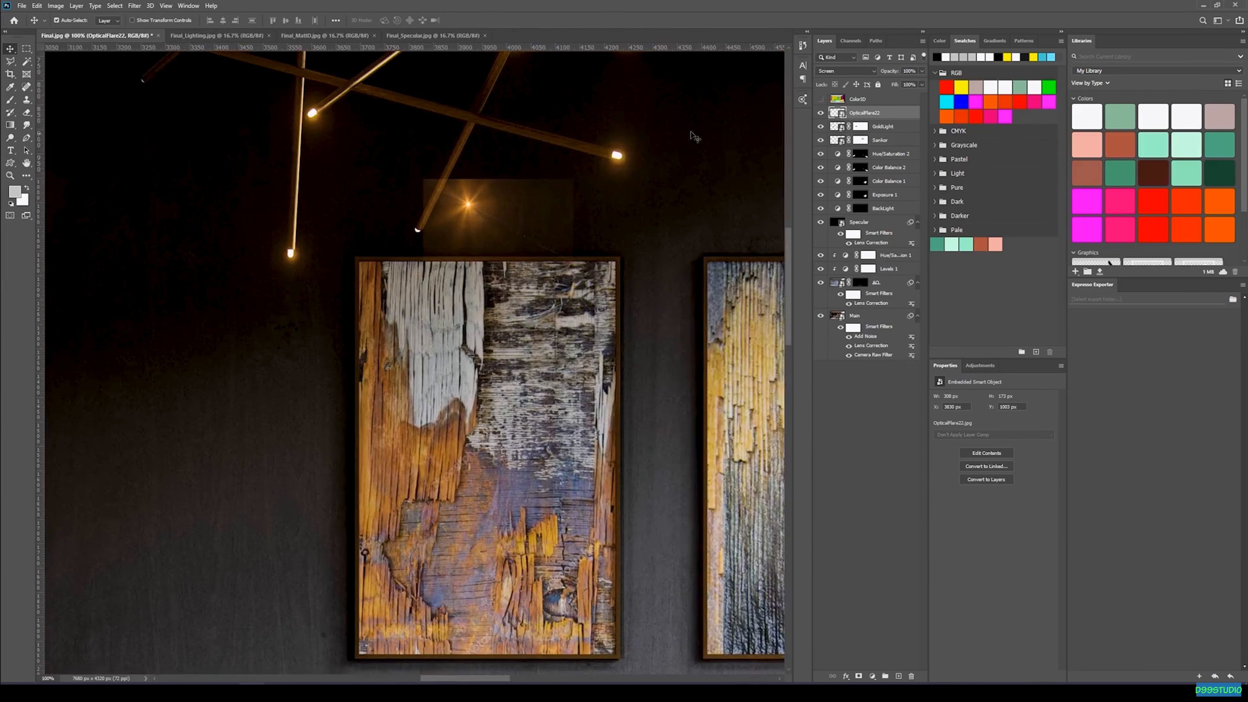
- Rasterize the OpticalFlare22 layer and delete the empty strip beside the flare, leaving it about 192 px wide
left_click_drag(406, 87, 510, 287)
right_click(876, 117)
left_click(899, 288)
left_click_drag(686, 350, 620, 541)
key("Delete")
key("ctrl+d")
- Move the flare onto a middle pendant bulb and add a mask, painting out its square background in black
key("v")
left_click_drag(588, 412, 430, 318)
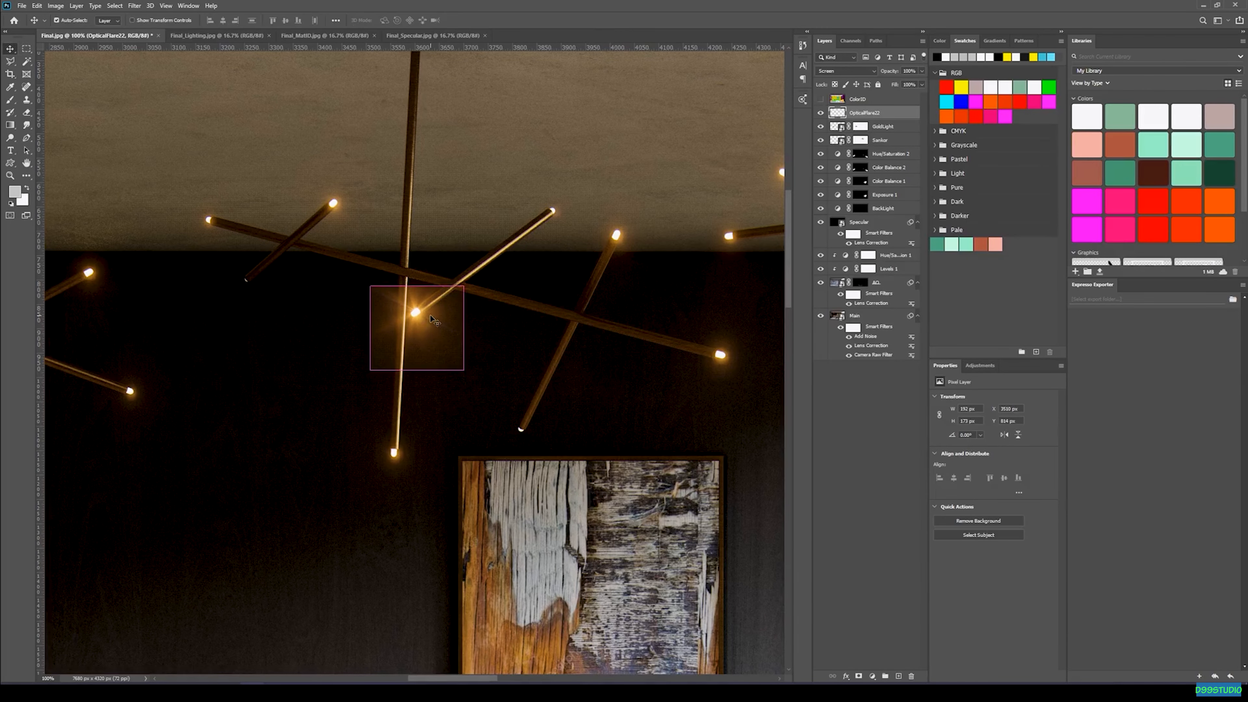
scroll(431, 319, "up", 3)
scroll(434, 320, "down", 1)
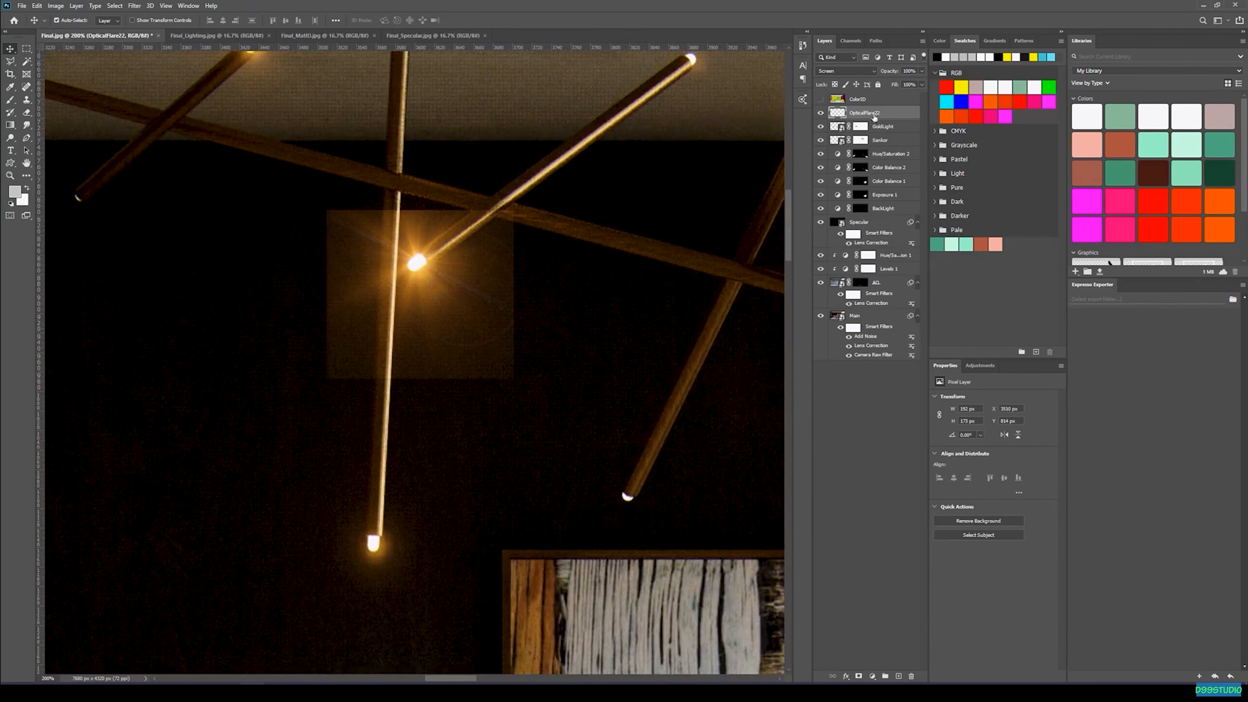
left_click(858, 676)
key("b")
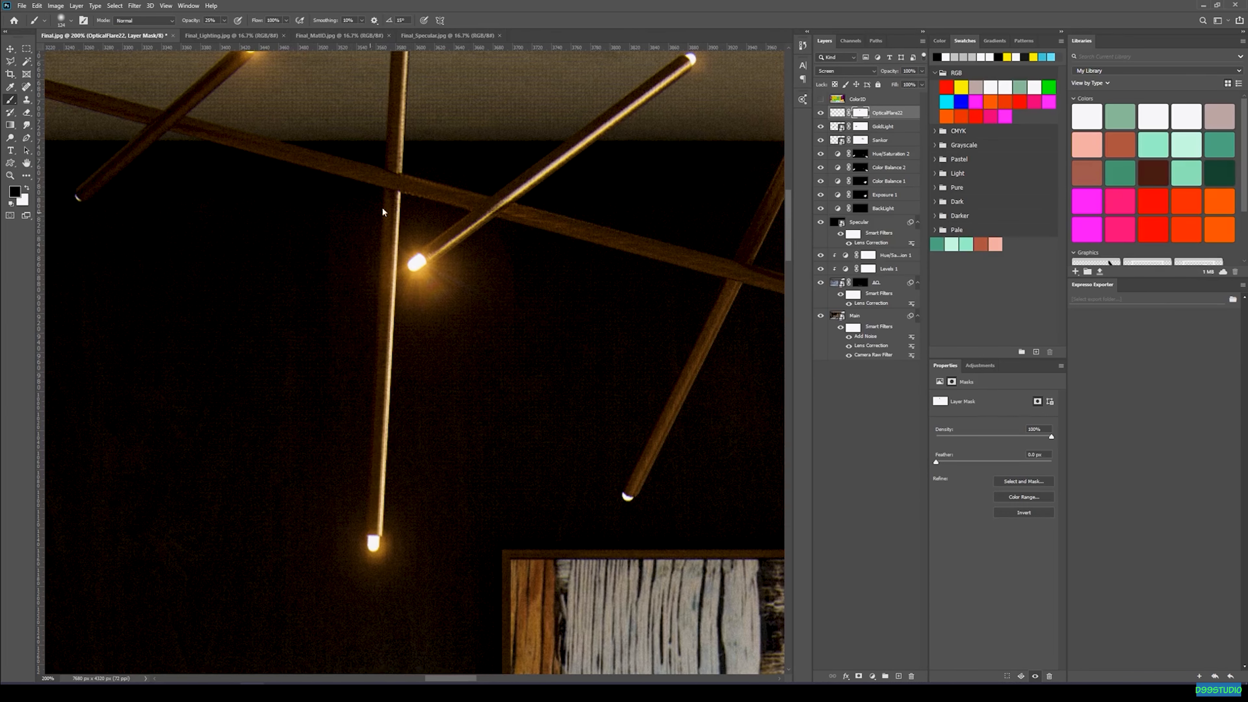
- Duplicate the OpticalFlare22 flare onto the bulbs of the middle and left pendant lights, transforming the copies to fit
key("v")
key("ctrl+minus")
left_click_drag(460, 296, 276, 231)
key("ctrl+t")
key("Return")
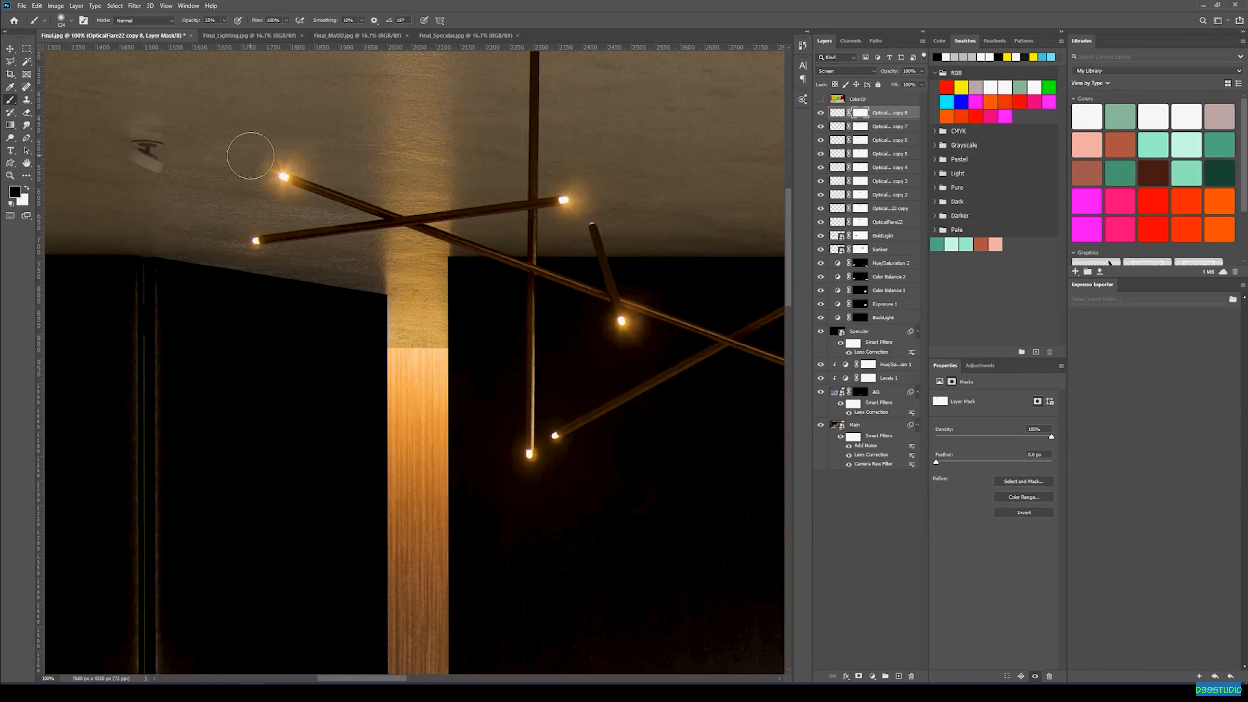
left_click_drag(283, 176, 258, 245)
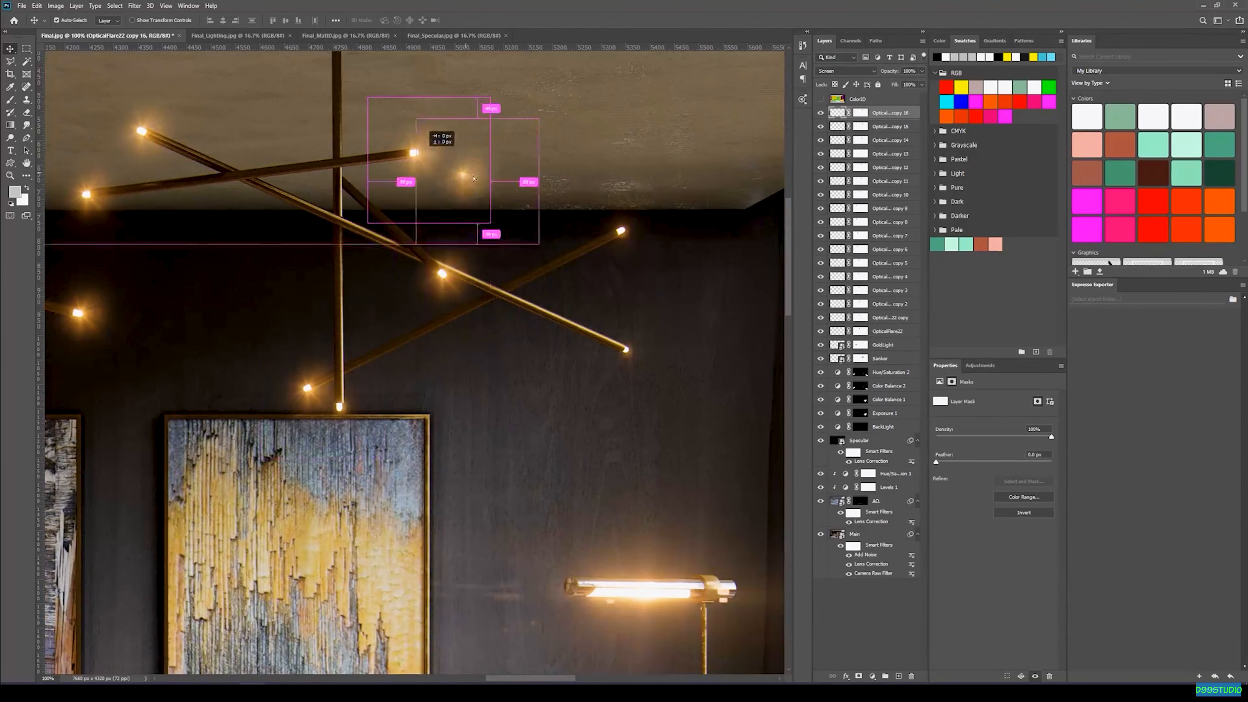
- Place flare copies on the remaining bulbs of the right pendant light beside the floor lamp
left_click_drag(437, 134, 414, 148)
left_click_drag(354, 383, 370, 413)
key("ctrl+minus")
key("ctrl+minus")
key("ctrl+minus")
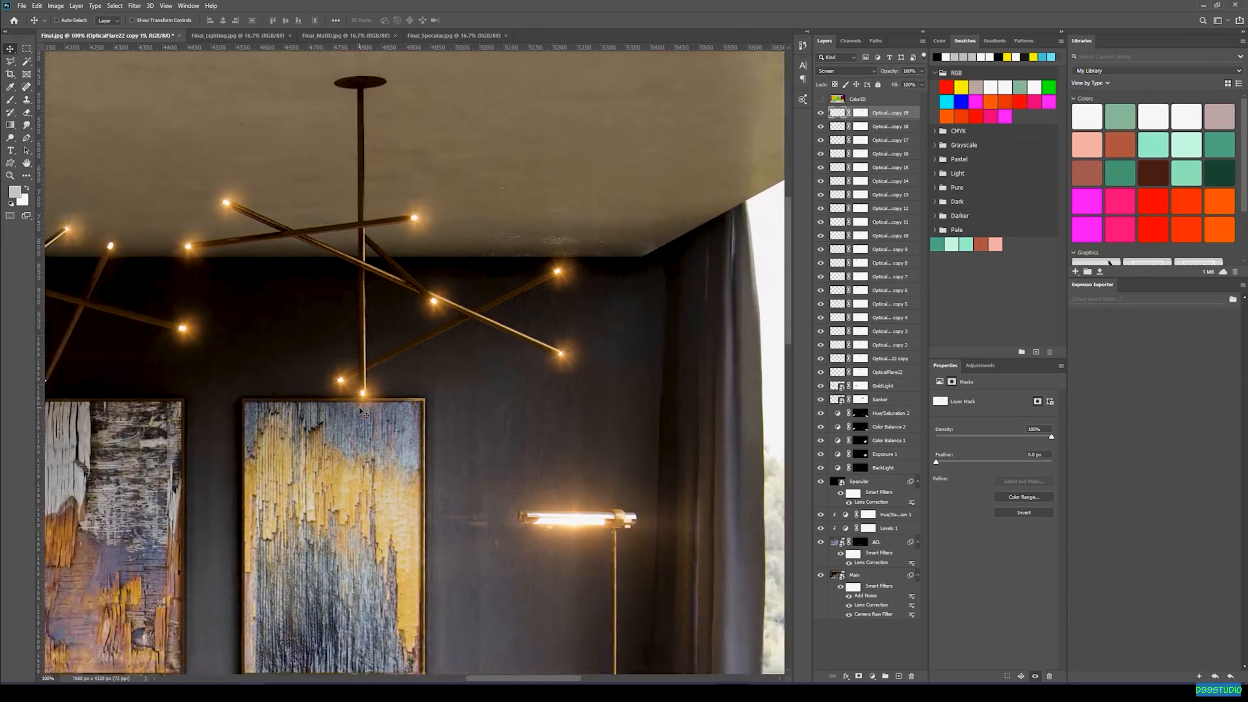
key("ctrl+plus")
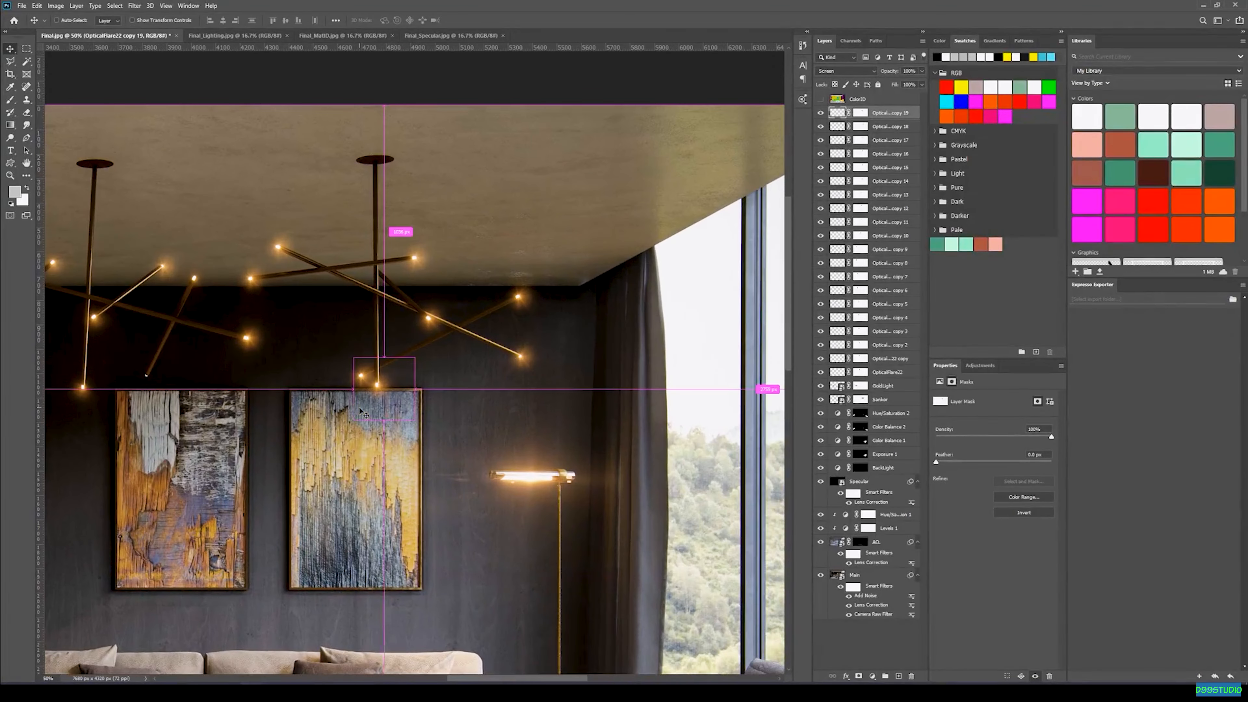
- Add flare copies to the two remaining bare bulbs of the middle pendant light
left_click_drag(258, 318, 423, 355)
left_click_drag(548, 423, 445, 305)
key("ctrl+minus")
key("ctrl+minus")
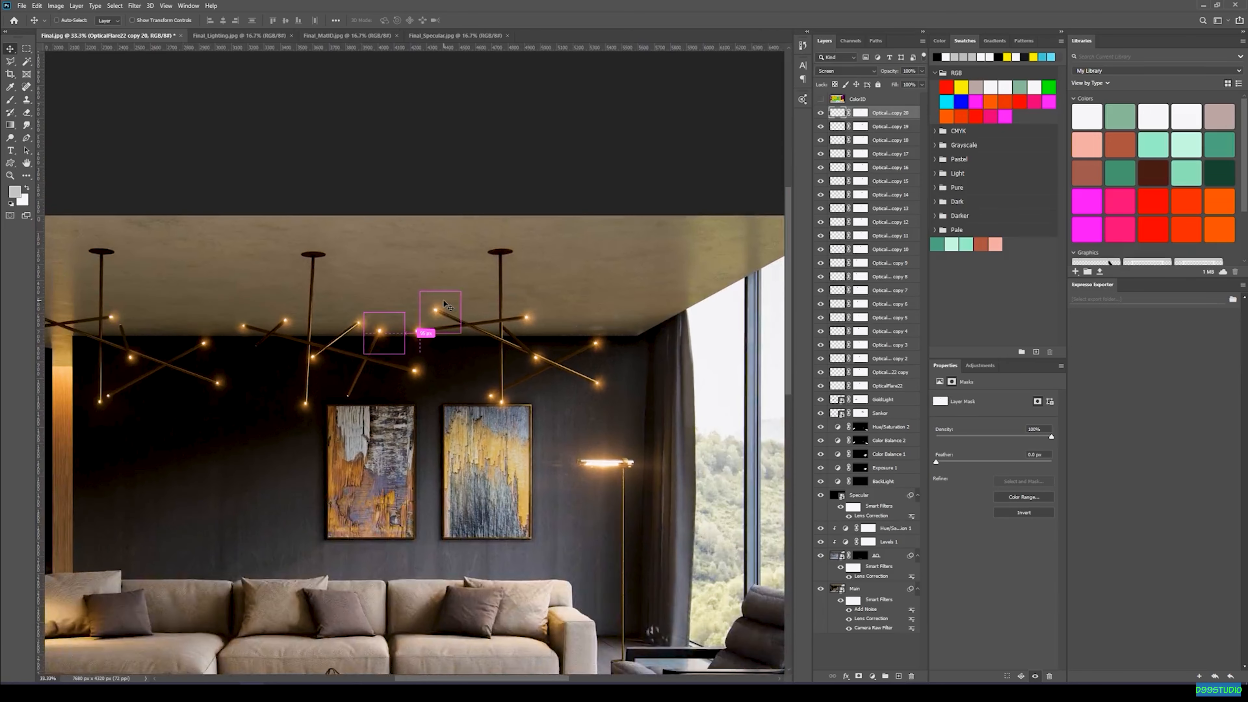
key("ctrl+plus")
key("ctrl+plus")
key("ctrl+plus")
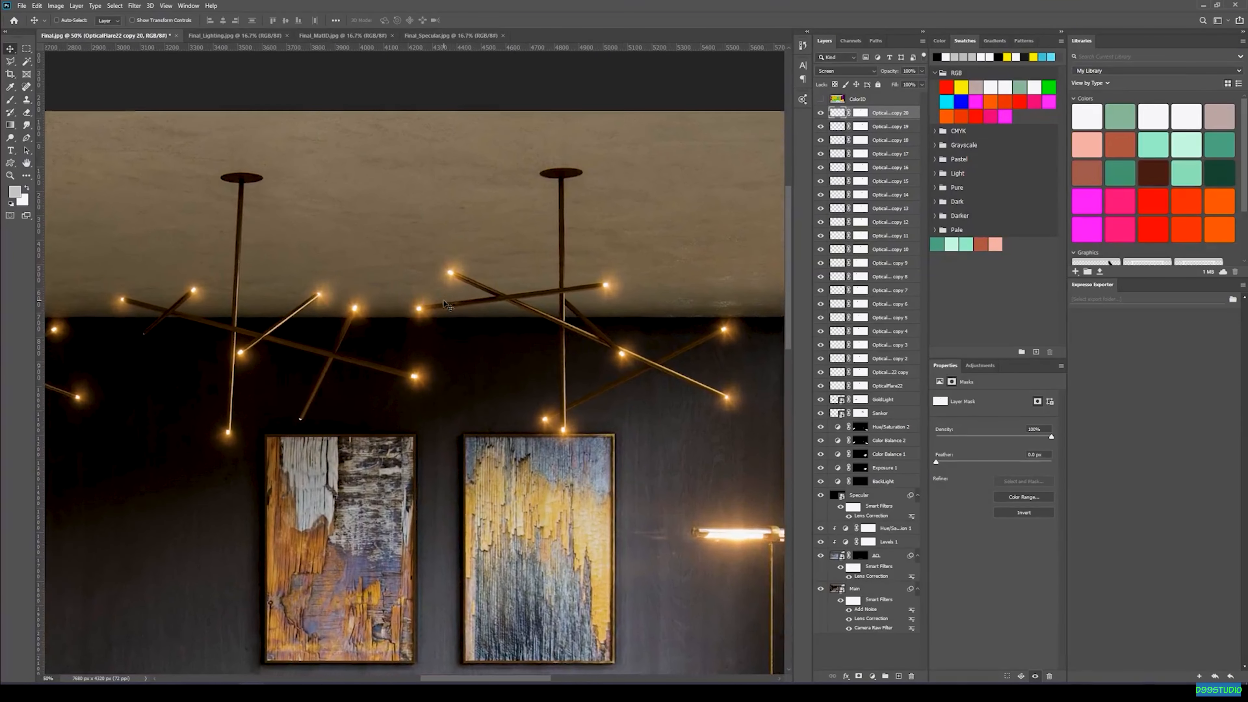
left_click_drag(350, 303, 295, 420)
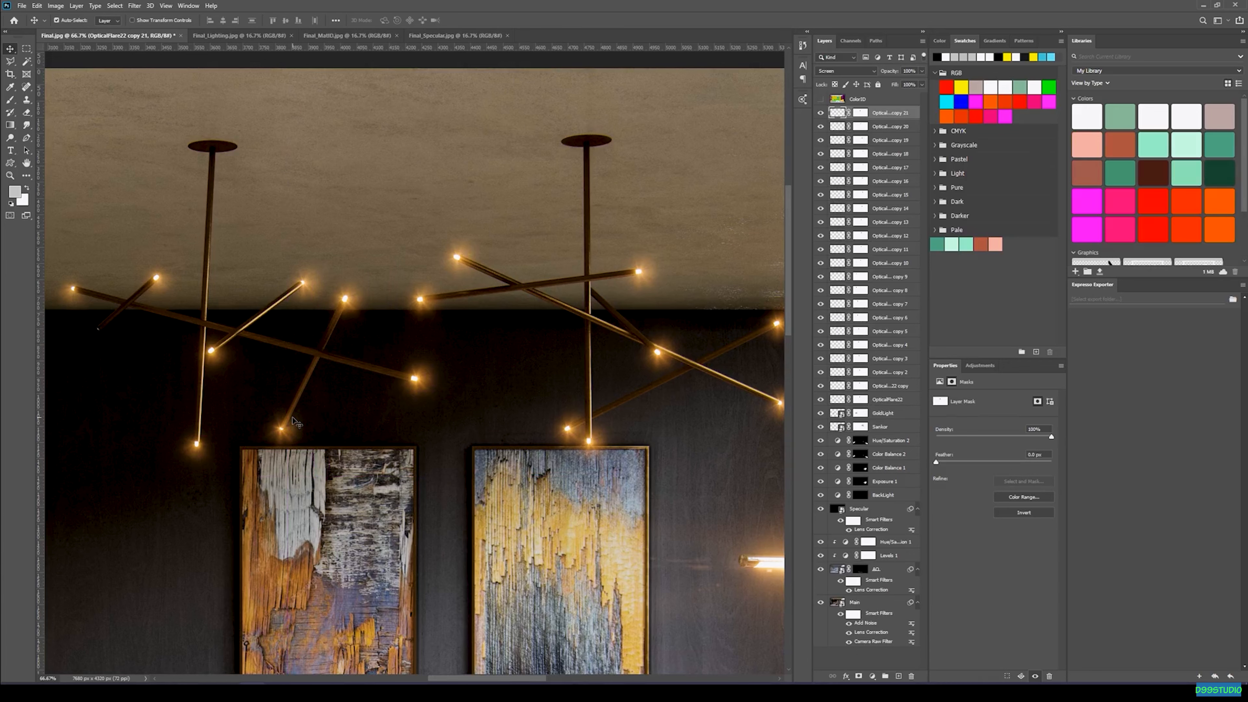
- Target the newest flare copy's mask with a black brush and check the pendant flares across the whole image
left_click(860, 113)
key("b")
key("d")
key("x")
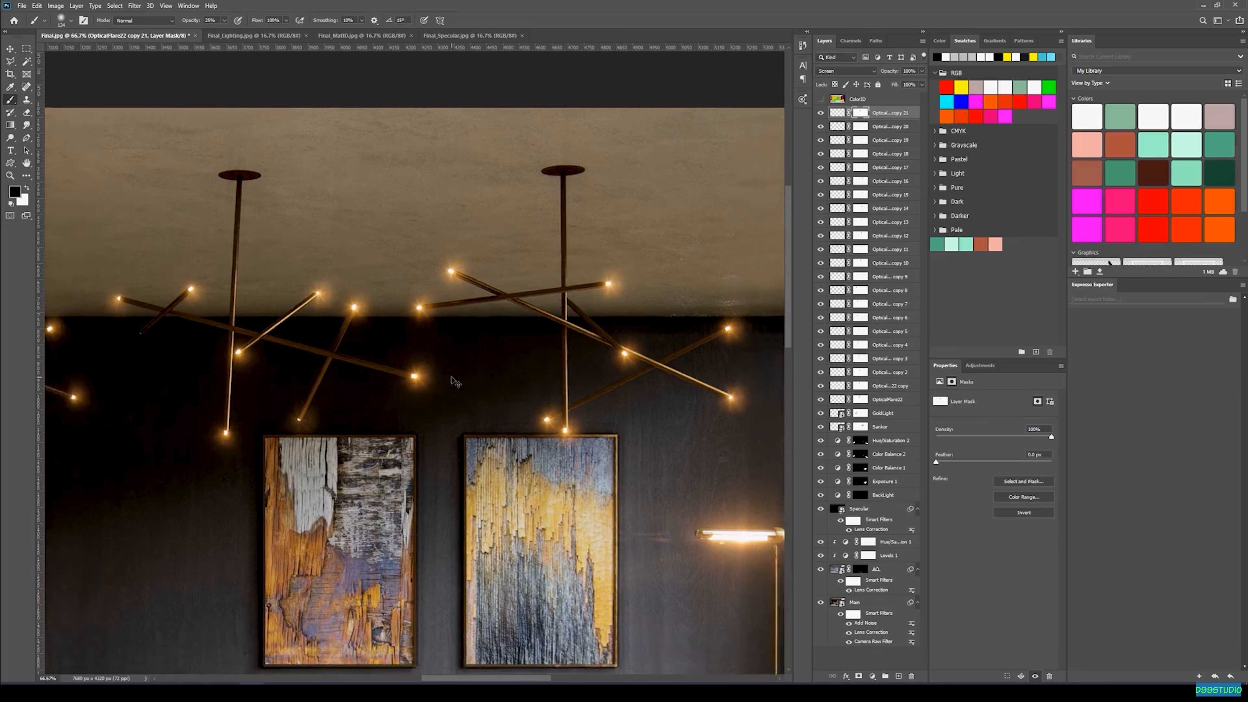
key("ctrl+minus")
key("ctrl+minus")
key("ctrl+minus")
key("ctrl+minus")
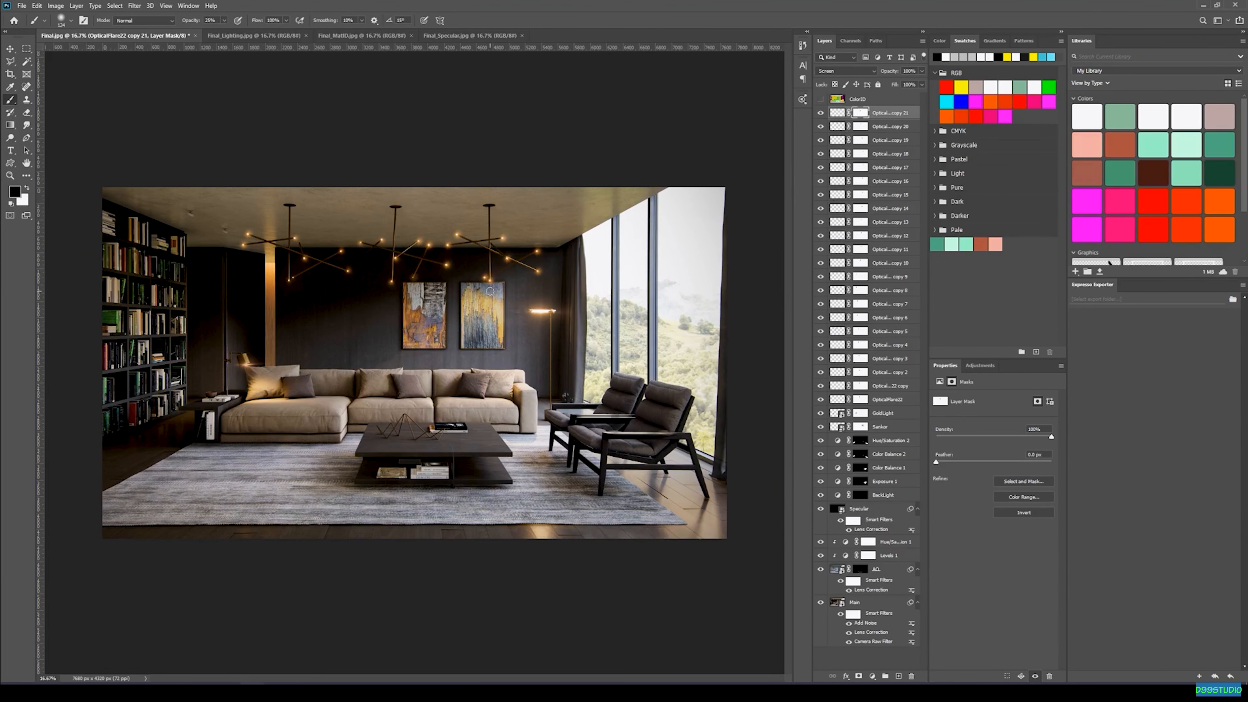
- Group all flare layers down to Sanker as "Lens Flare" and compare the image with the group hidden and shown
left_click(880, 427, "shift")
key("ctrl+g")
double_click(859, 112)
type("Lens Flare")
key("Return")
left_click(822, 112)
left_click(822, 112)
left_click(821, 113)
left_click(822, 112)
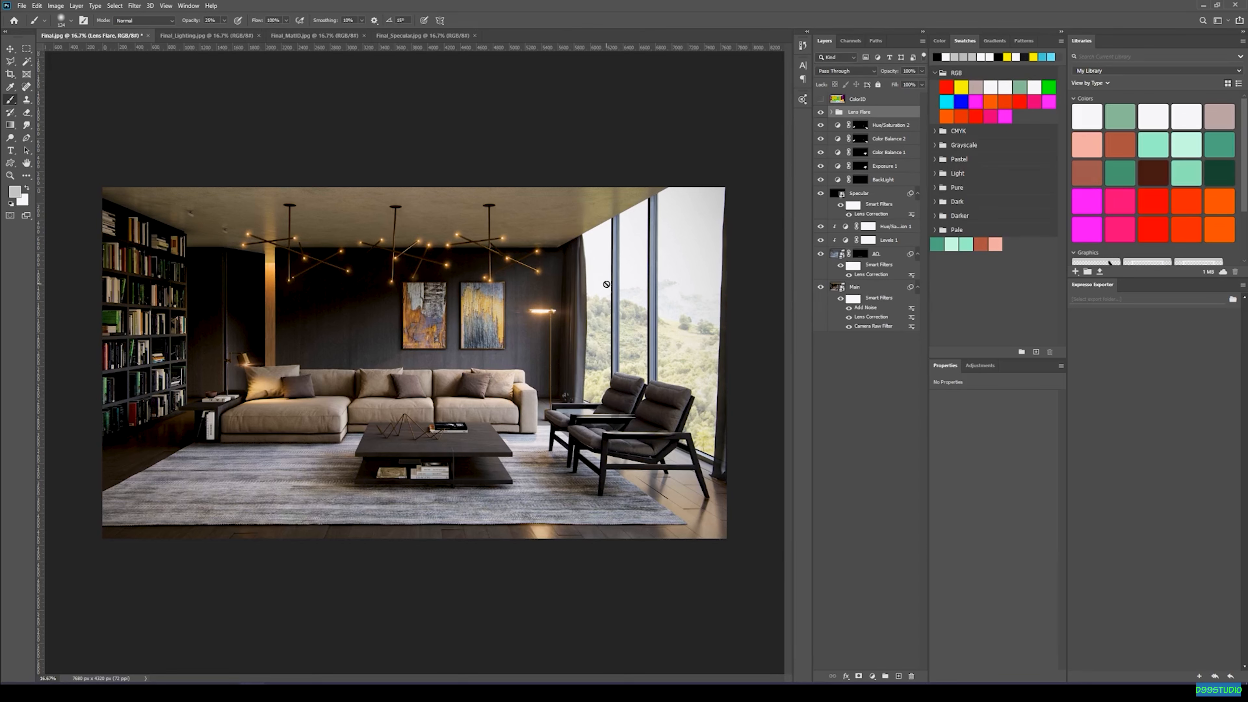
- Add a new layer above Hue/Saturation 2 and lasso a diagonal polygon from the window's upper corner to the rug's far corner
left_click(873, 124)
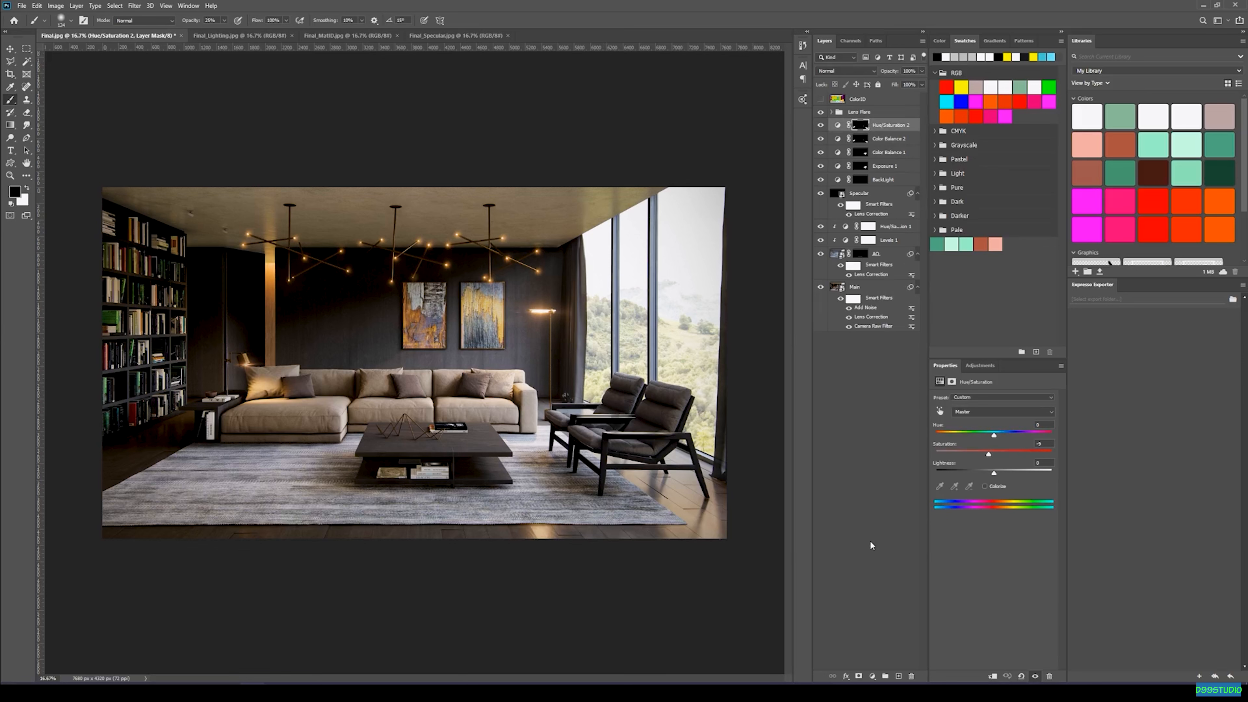
left_click(898, 676)
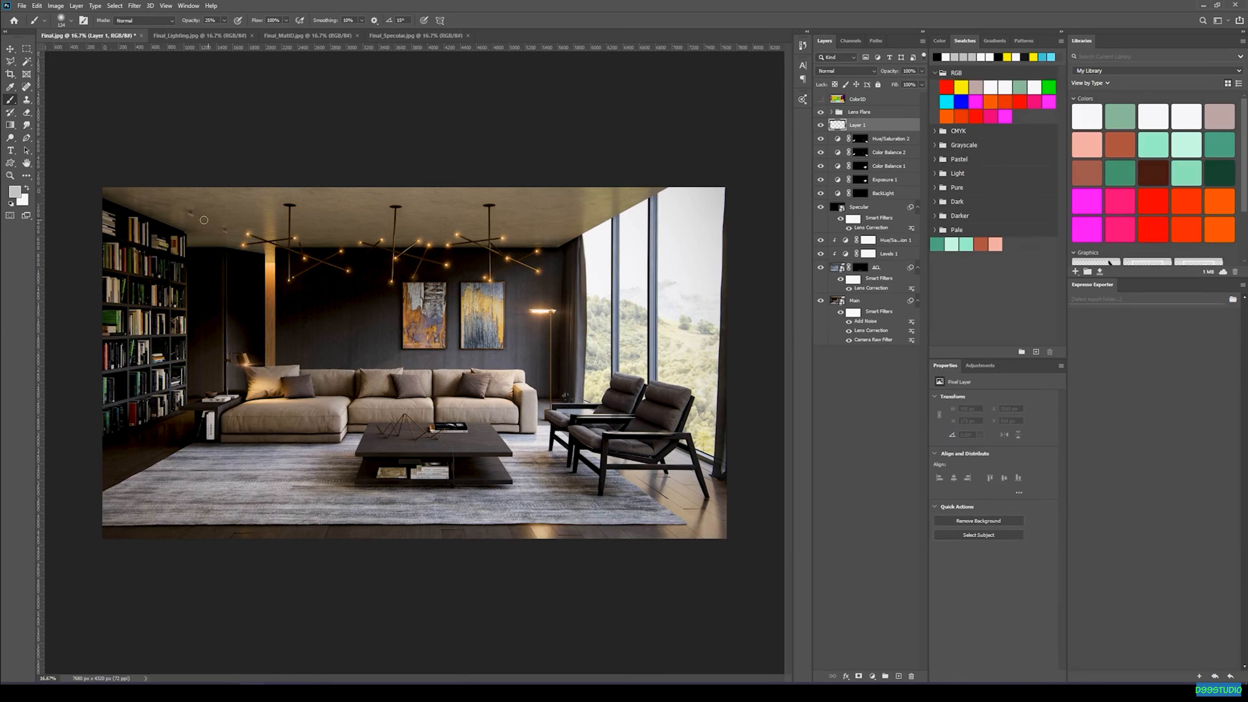
left_click(11, 62)
left_click(682, 185)
left_click(297, 363)
left_click(107, 575)
left_click(757, 571)
left_click(761, 175)
left_click(693, 183)
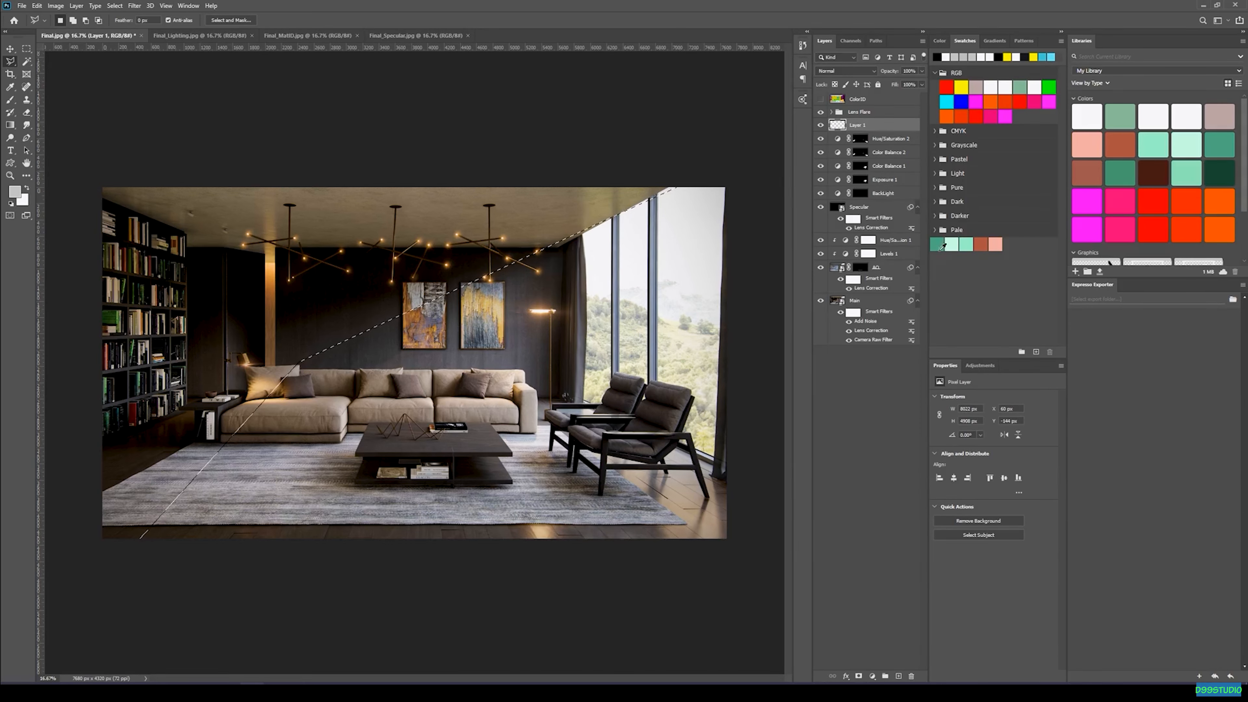
- Choose the Foreground to Transparent preset for the Gradient tool
left_click(8, 126)
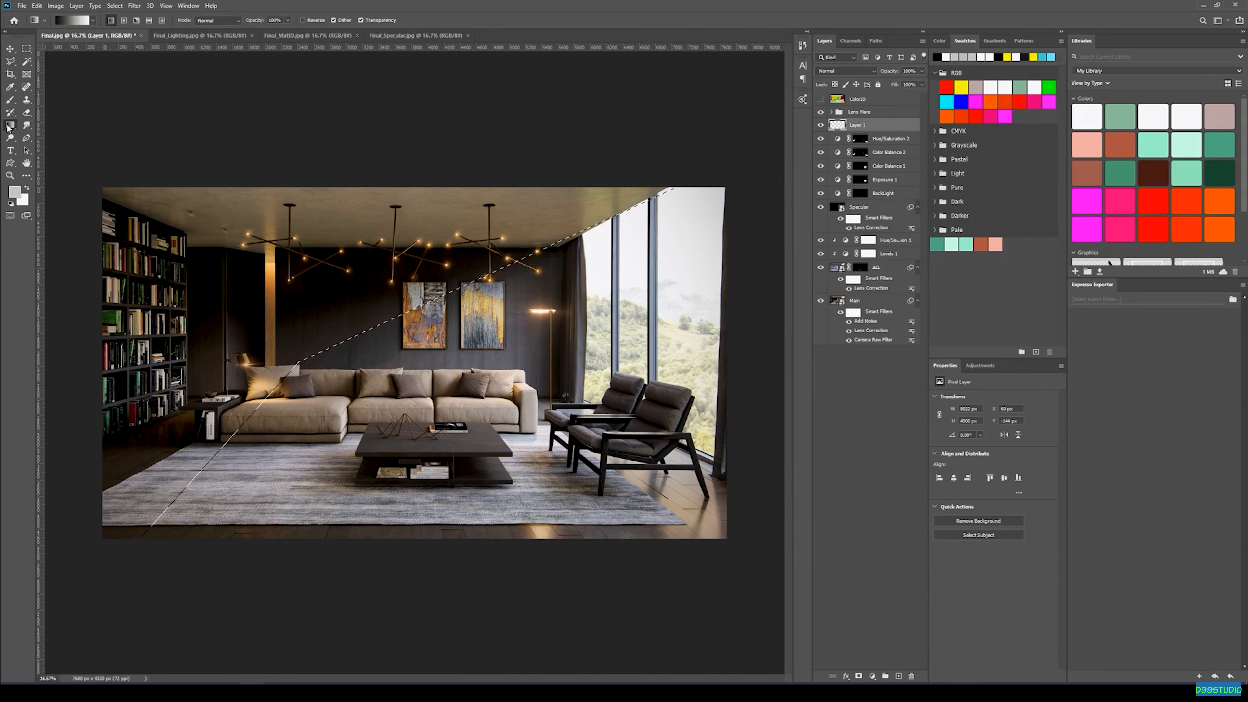
left_click(72, 20)
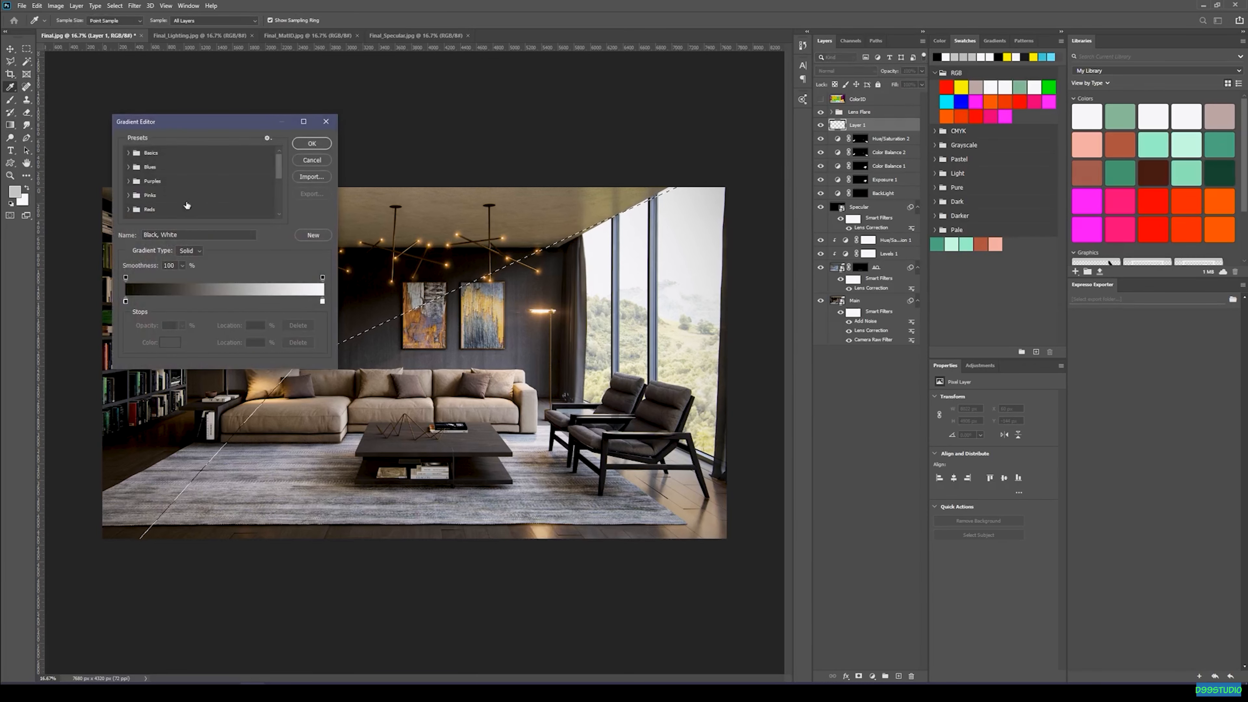
left_click(129, 154)
left_click(173, 167)
left_click(155, 168)
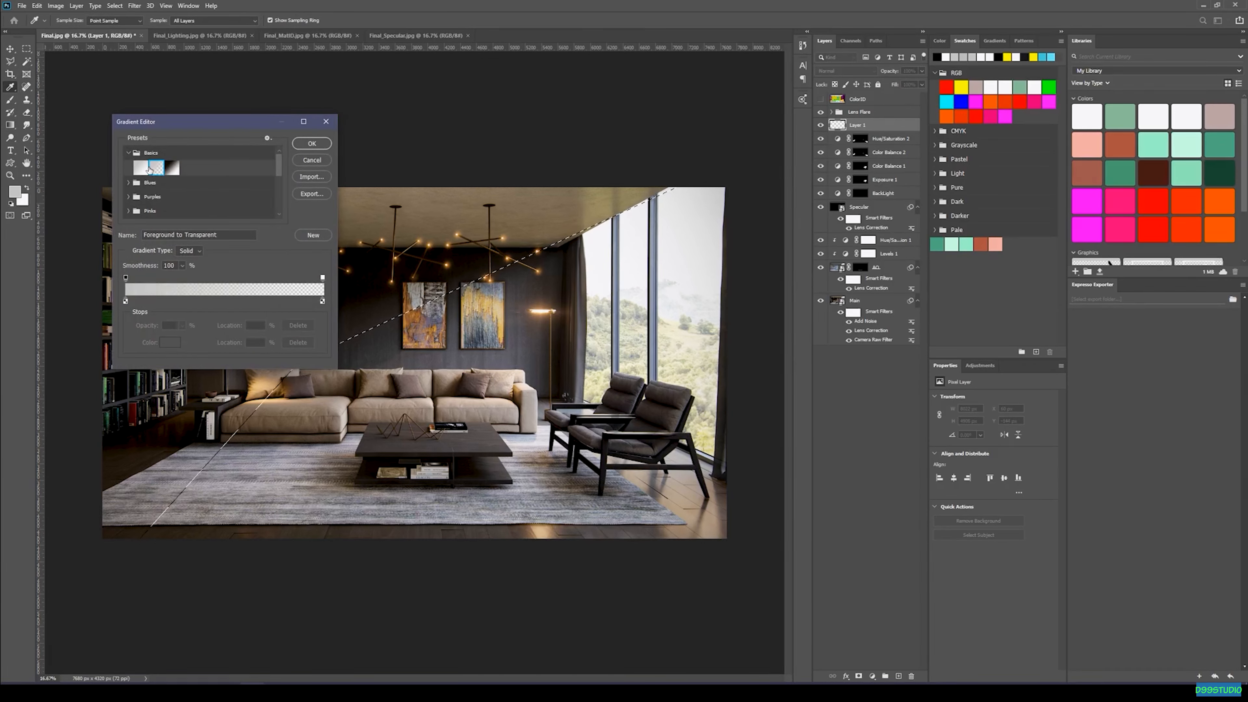
- Recolor the gradient's starting stop to a medium blue and accept the edited gradient
double_click(126, 302)
left_click_drag(241, 153, 238, 141)
left_click(160, 151)
left_click(171, 132)
left_click(325, 86)
left_click(313, 143)
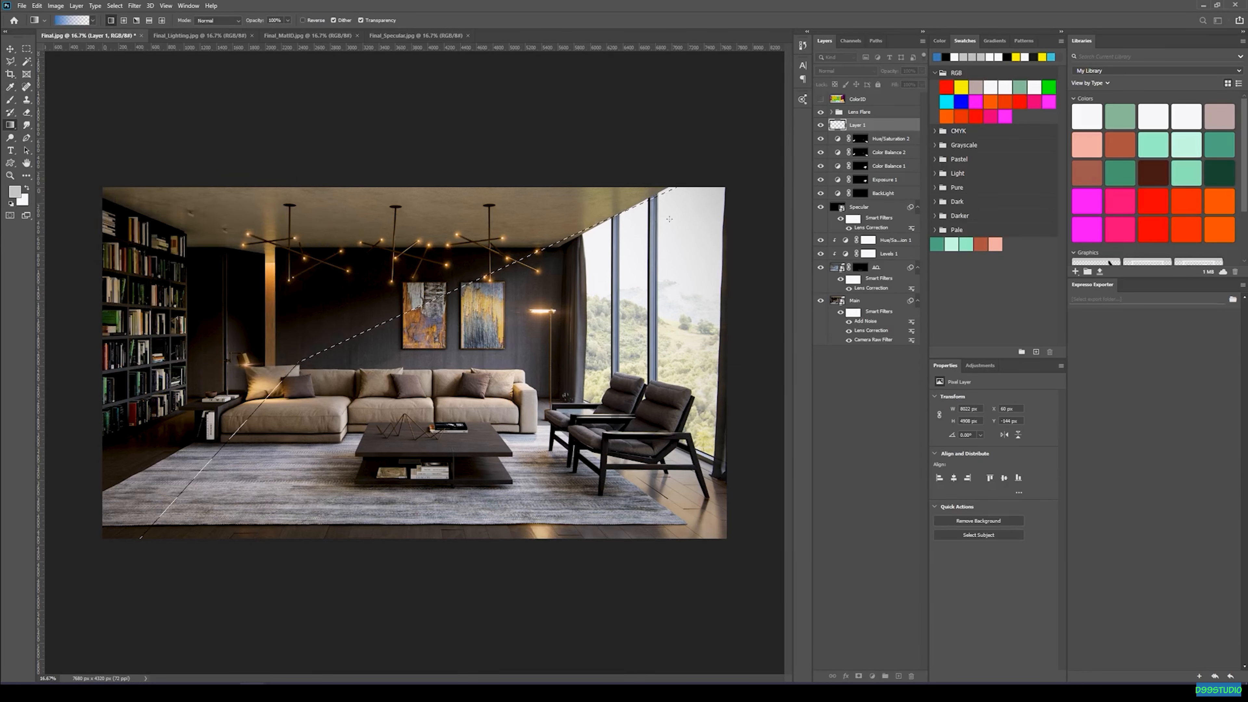
- Try filling the diagonal selection with the blue gradient fading away from the window, and undo it
left_click_drag(168, 506, 167, 506)
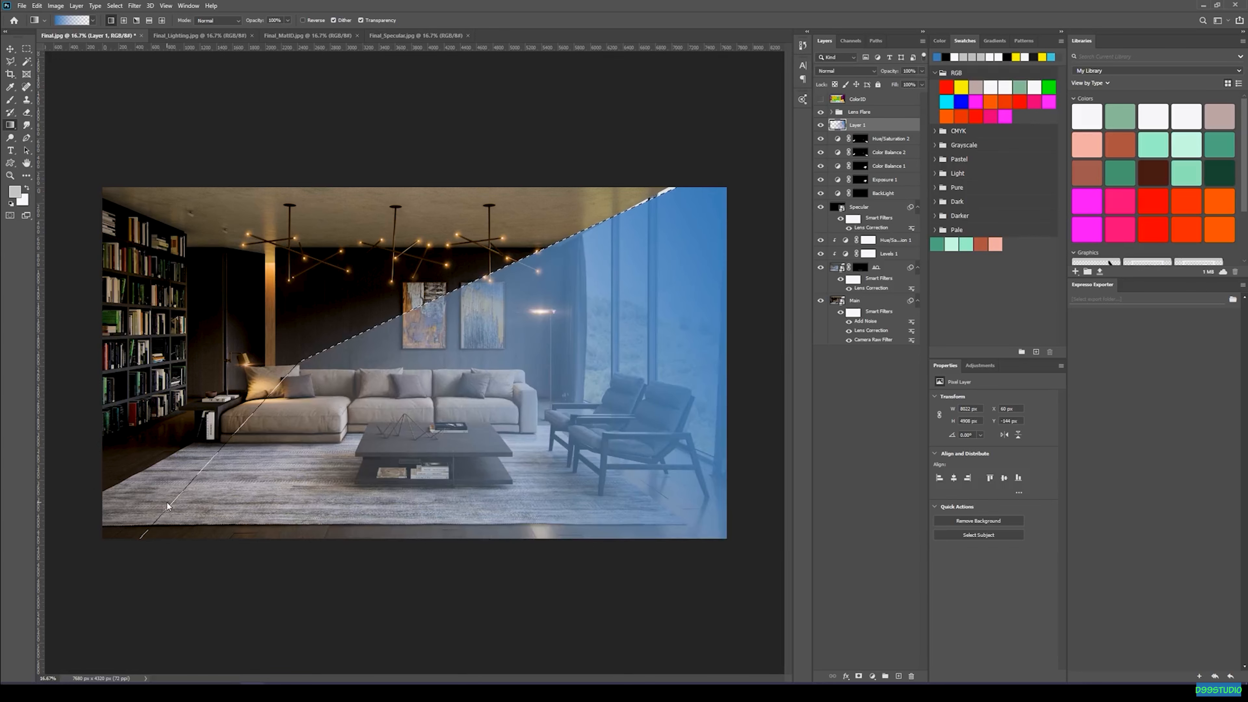
key("ctrl+z")
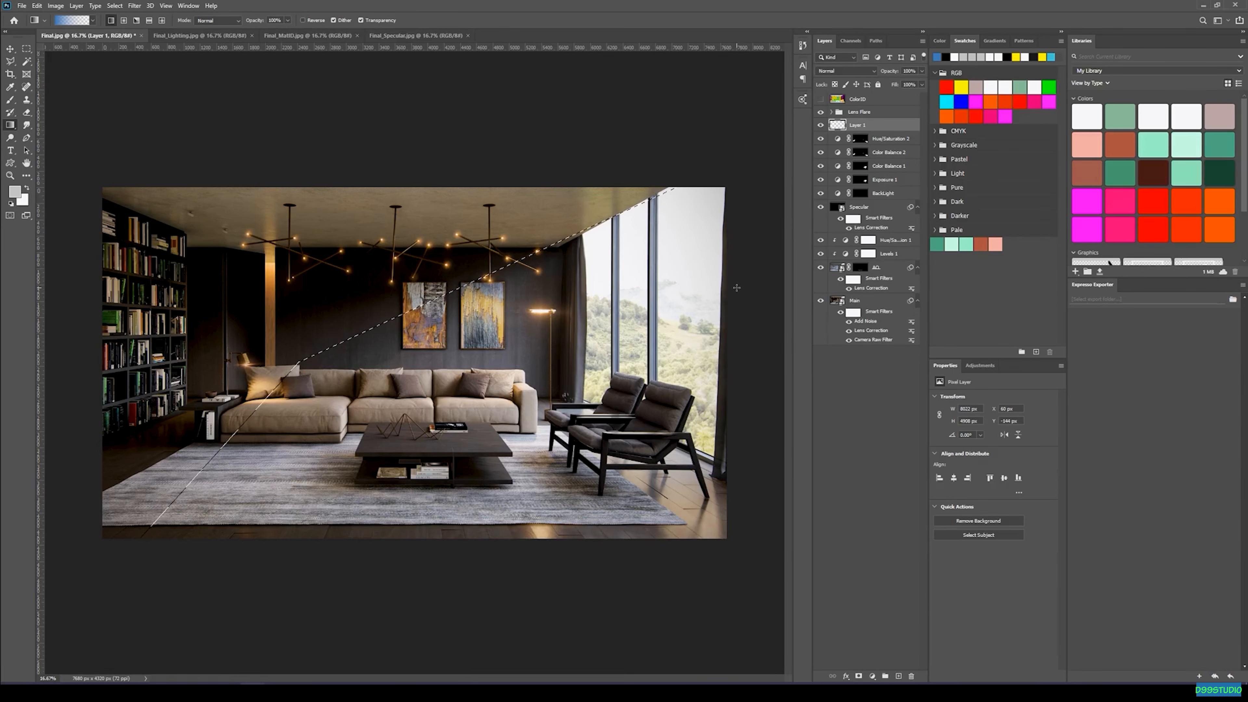